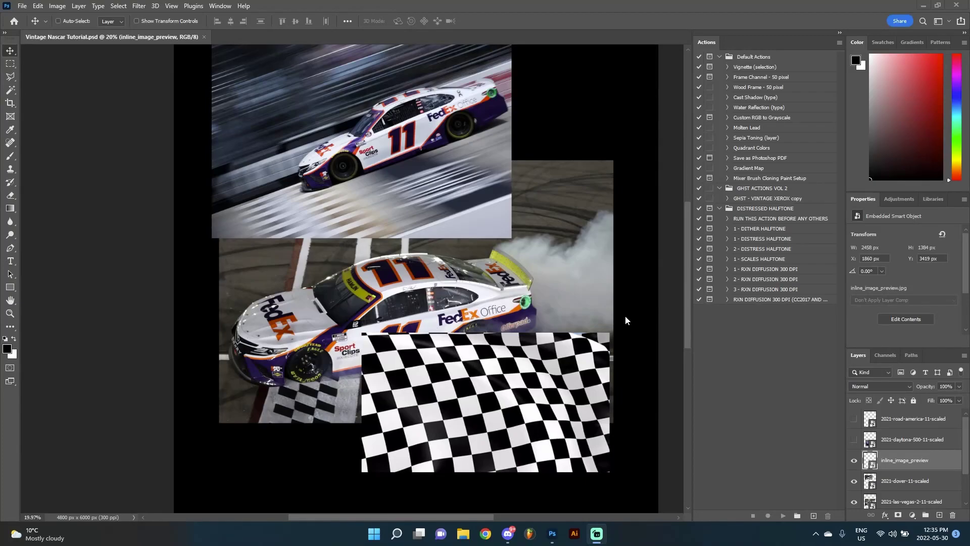
Scroll the Layers panel to reach the rotated 2021-daytona-500-11-scaled copy 2 layer
scroll(625, 315, up, 2)
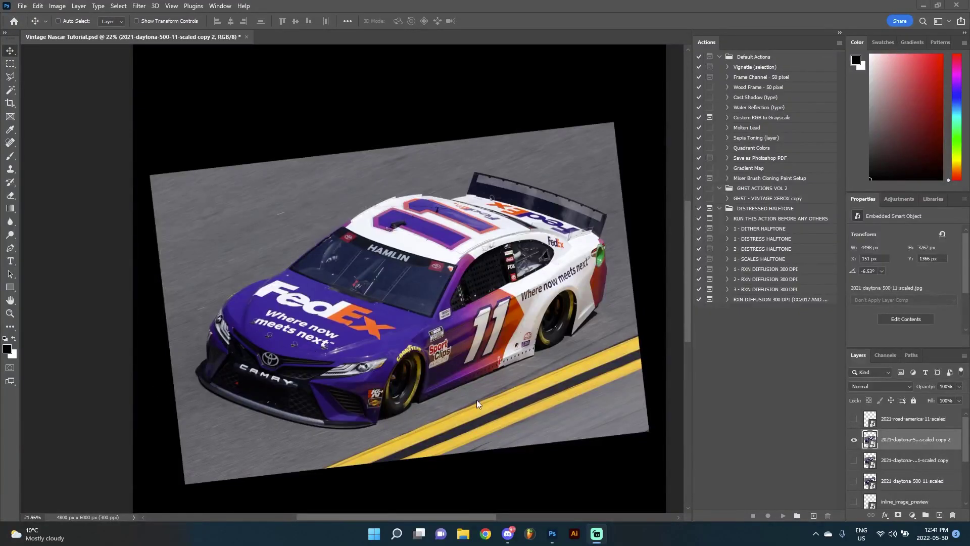
click(854, 418)
click(854, 439)
scroll(855, 447, down, 2)
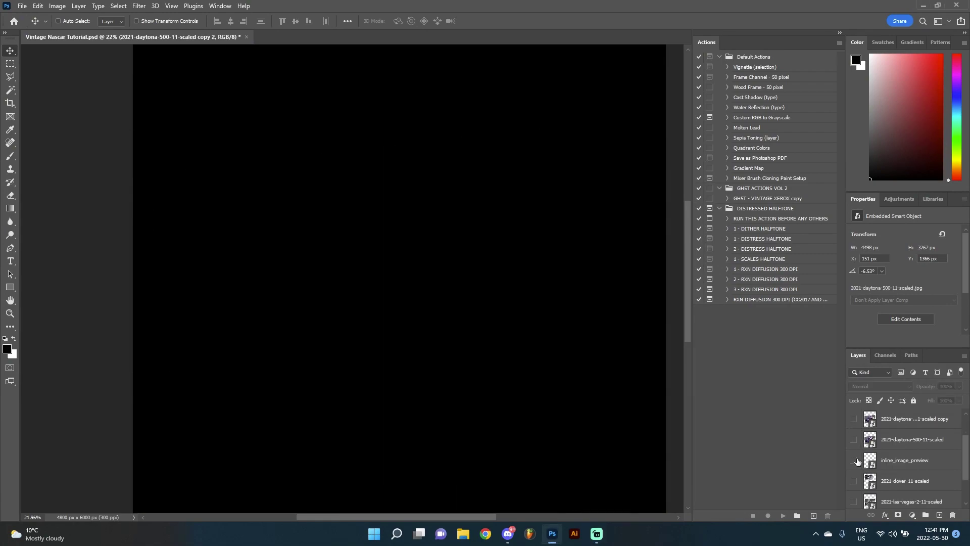
click(853, 459)
click(853, 460)
click(854, 480)
scroll(854, 488, down, 1)
click(854, 481)
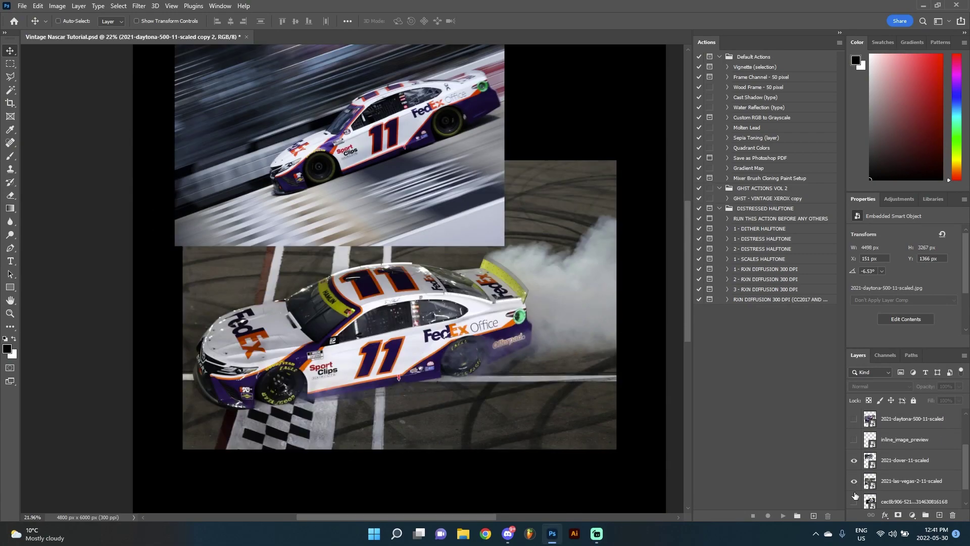
click(854, 501)
scroll(870, 481, down, 1)
click(853, 458)
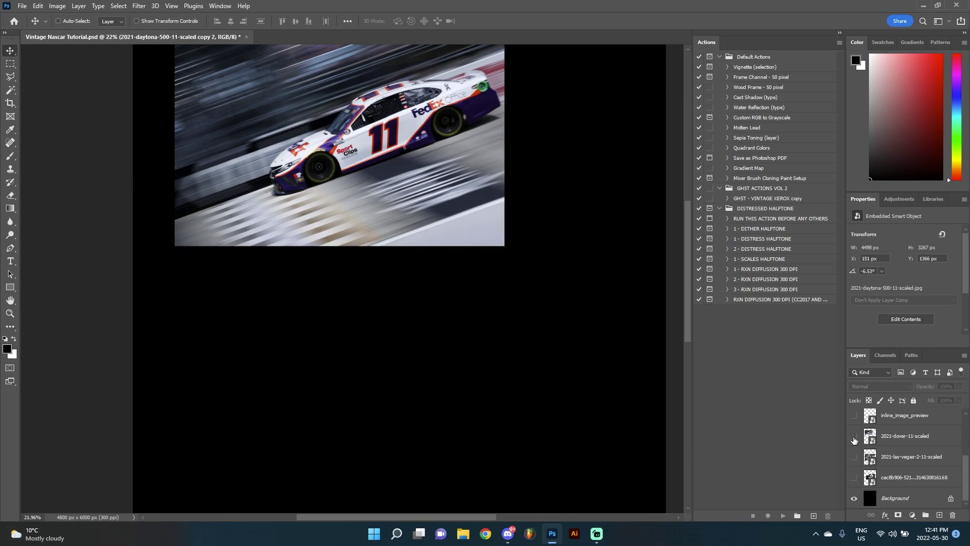
click(854, 437)
scroll(854, 441, up, 4)
scroll(858, 459, down, 3)
scroll(858, 467, up, 1)
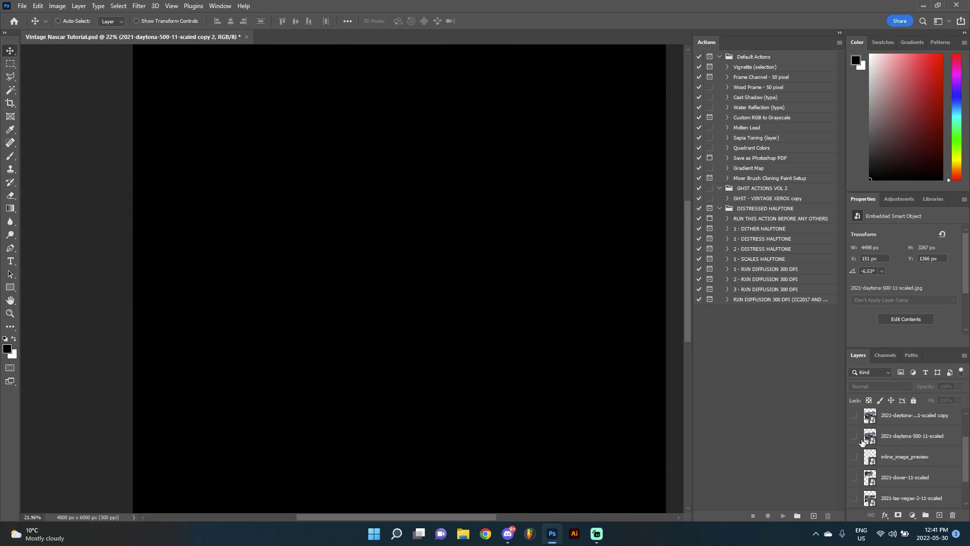
click(854, 436)
click(854, 435)
scroll(859, 432, up, 1)
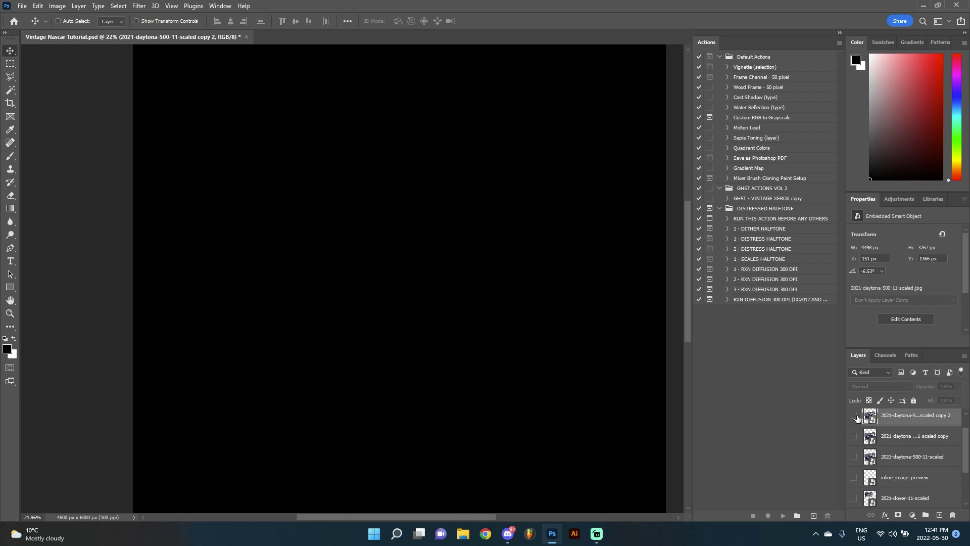
click(854, 416)
scroll(392, 301, up, 1)
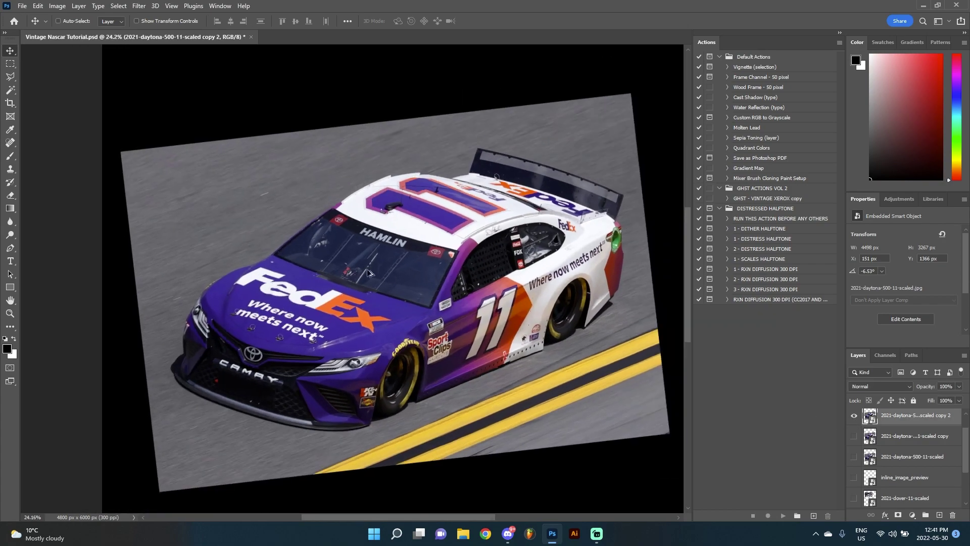
scroll(367, 273, up, 1)
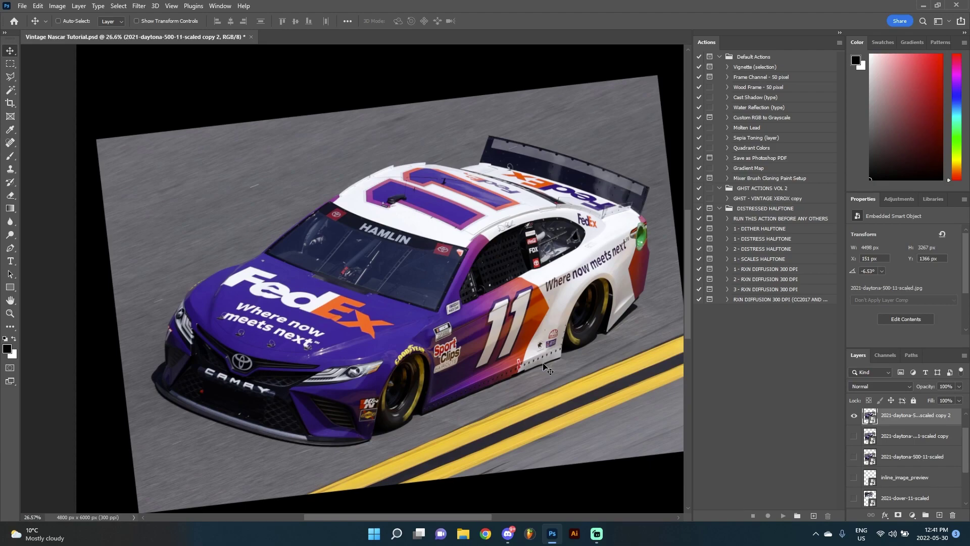
scroll(919, 288, down, 1)
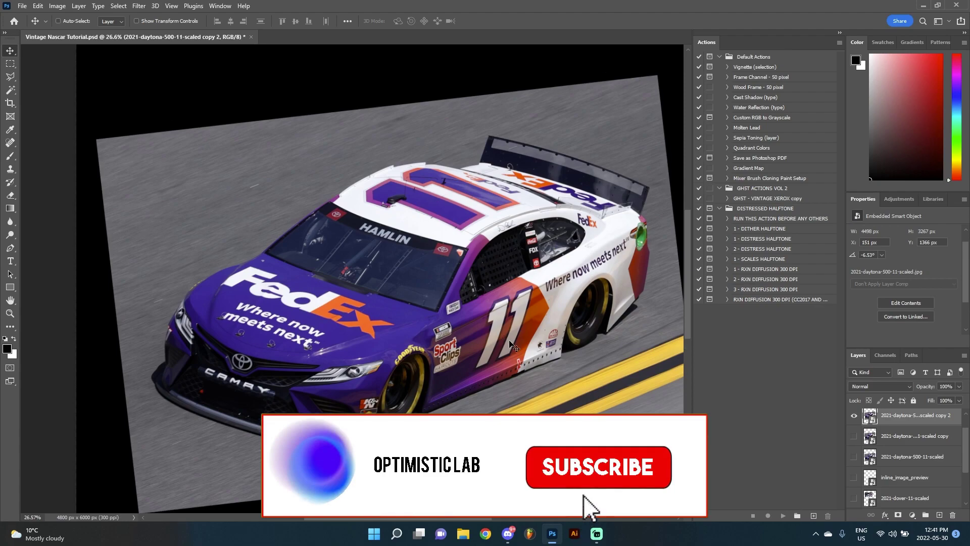
Rasterize the 2021-daytona-500-11-scaled copy 2 layer into a pixel layer
right_click(890, 418)
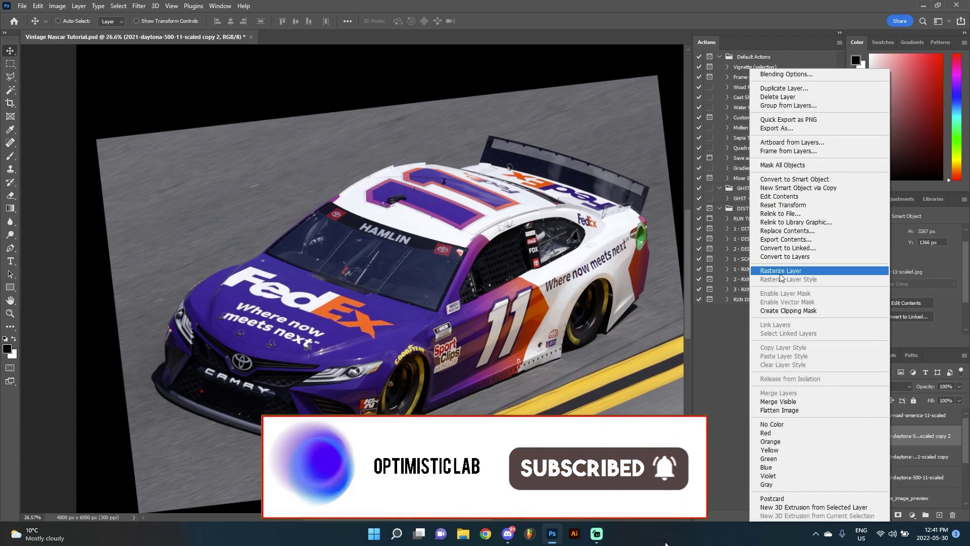
click(778, 269)
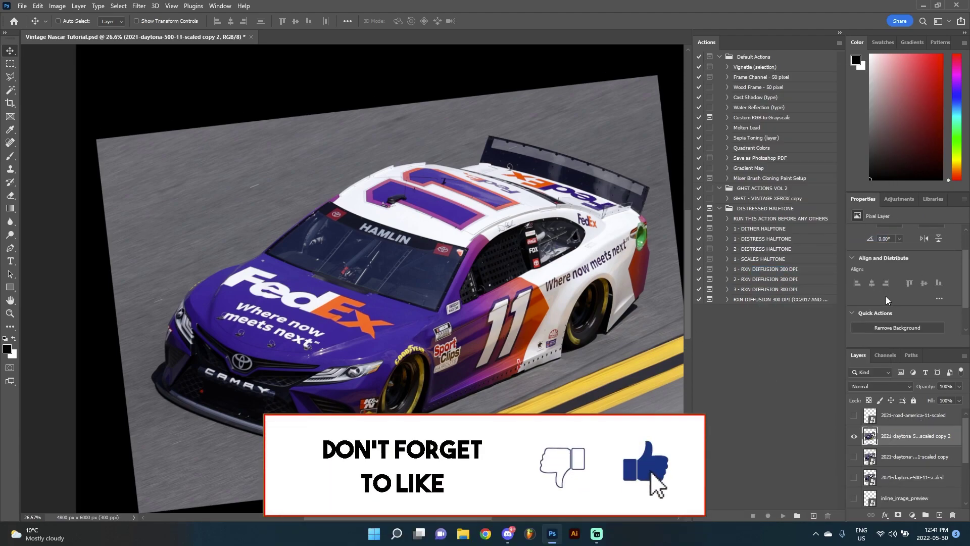
scroll(886, 294, down, 3)
scroll(886, 296, down, 1)
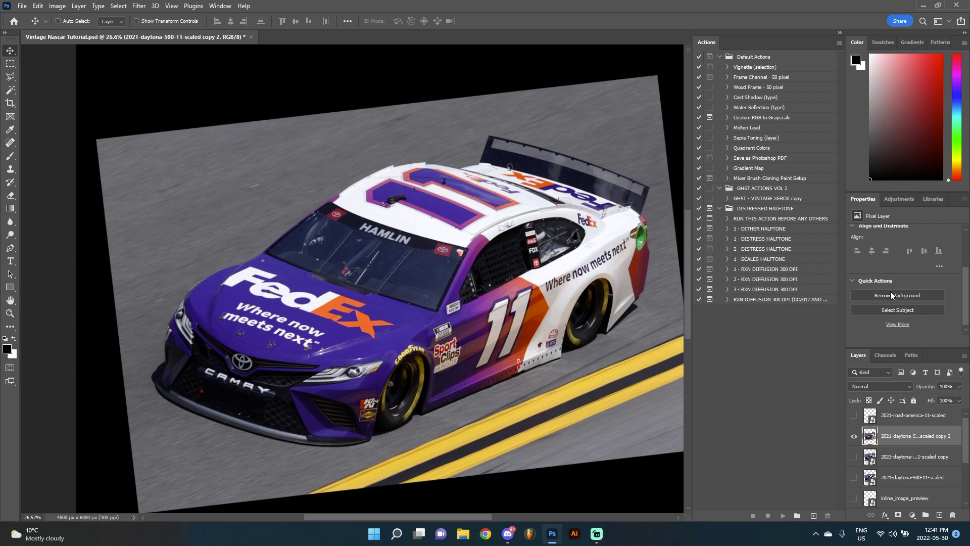
Apply Remove Background to cut the #11 car out of the grey track
click(889, 294)
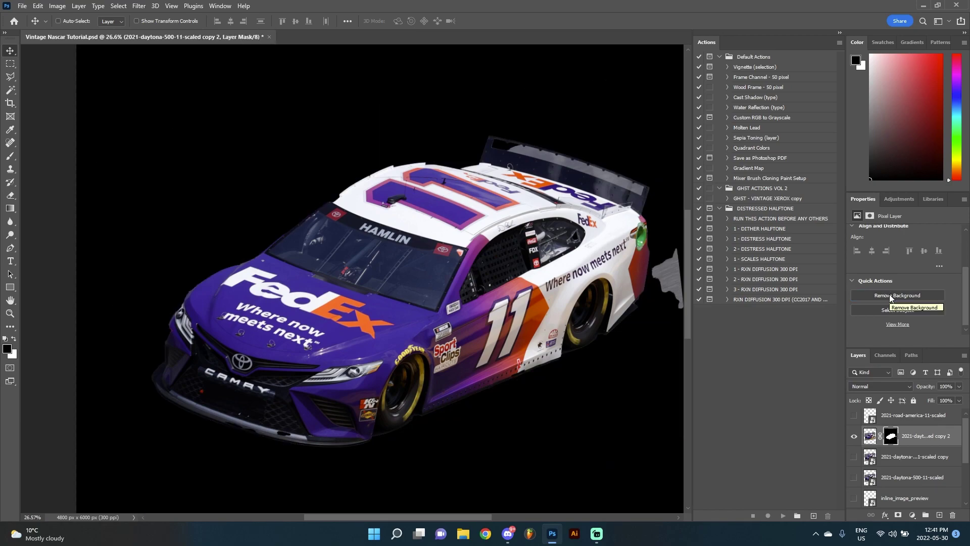
scroll(581, 216, down, 5)
scroll(581, 217, up, 5)
scroll(560, 222, down, 1)
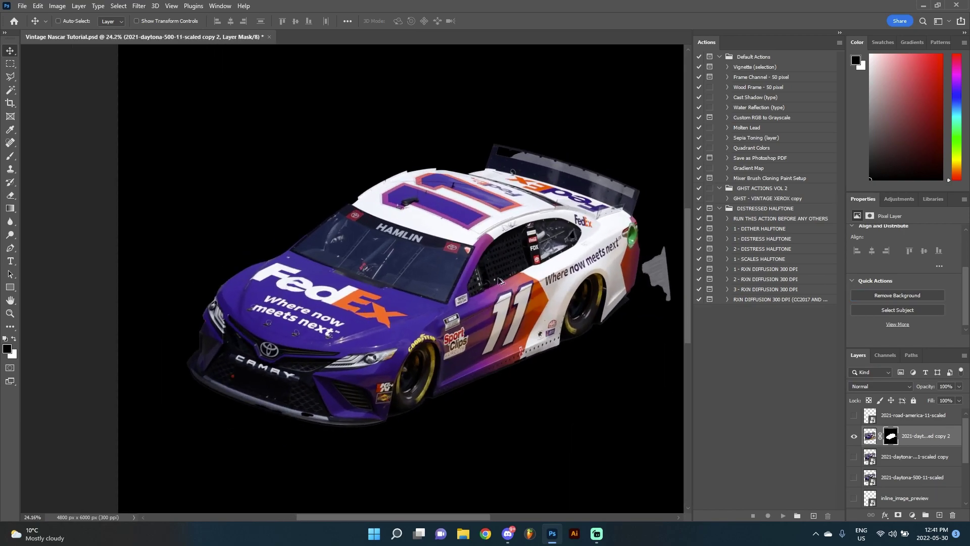
scroll(498, 277, up, 1)
scroll(498, 277, down, 1)
scroll(639, 256, up, 4)
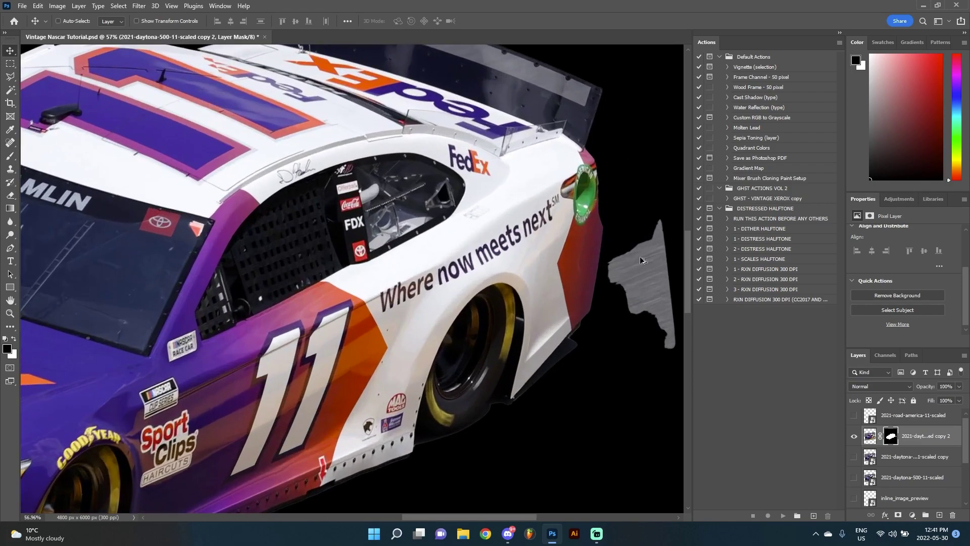
scroll(647, 268, up, 1)
scroll(902, 462, down, 3)
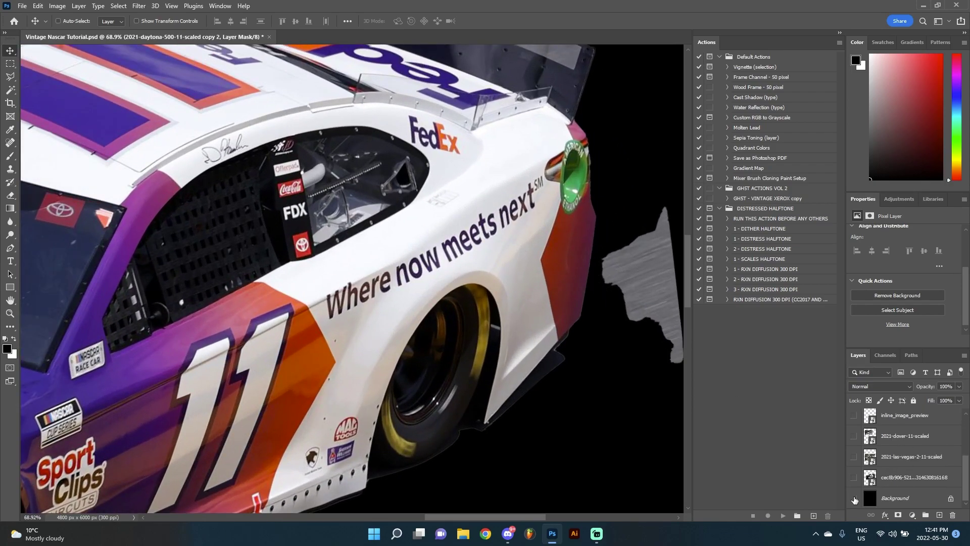
Hide and re-show the black Background layer to inspect the car cutout
click(854, 498)
scroll(402, 162, down, 4)
scroll(403, 162, up, 3)
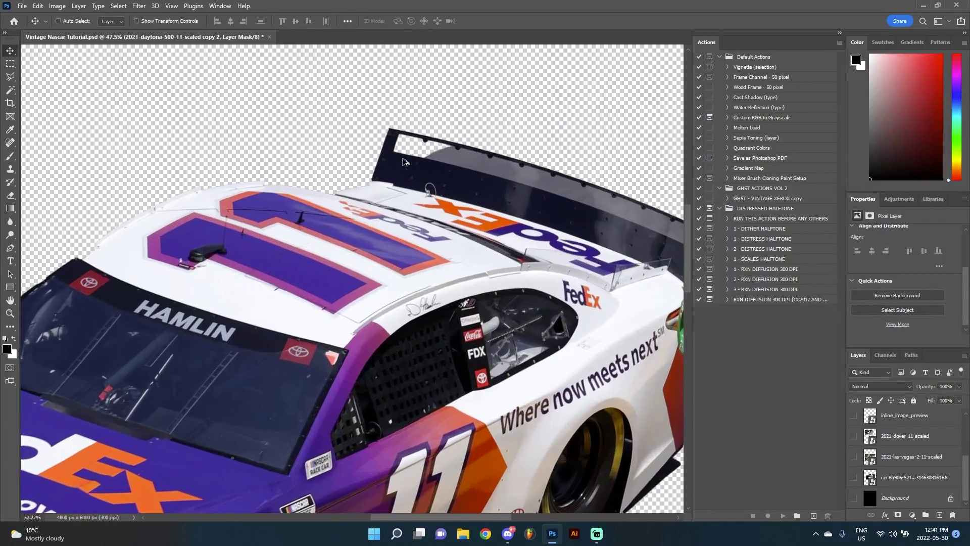
scroll(293, 204, down, 3)
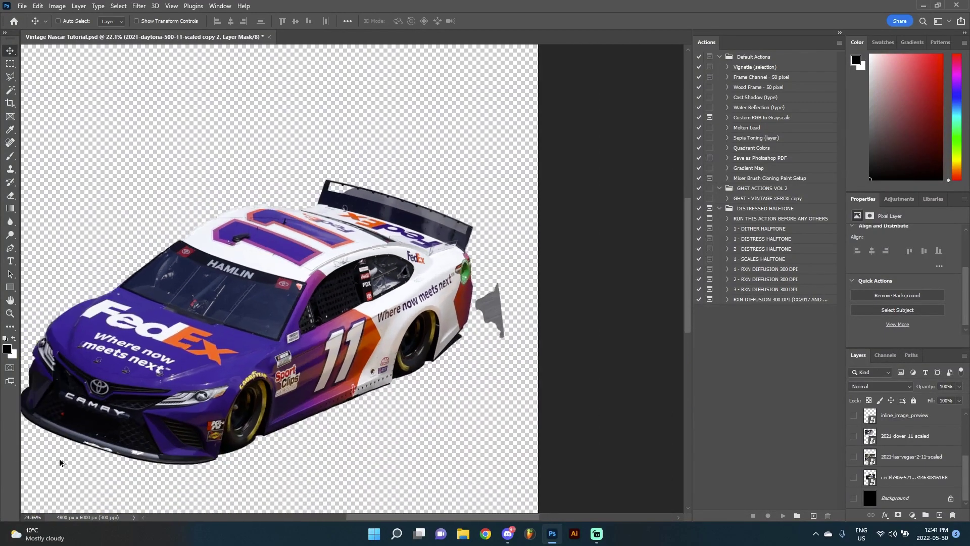
scroll(118, 437, up, 5)
scroll(120, 440, down, 5)
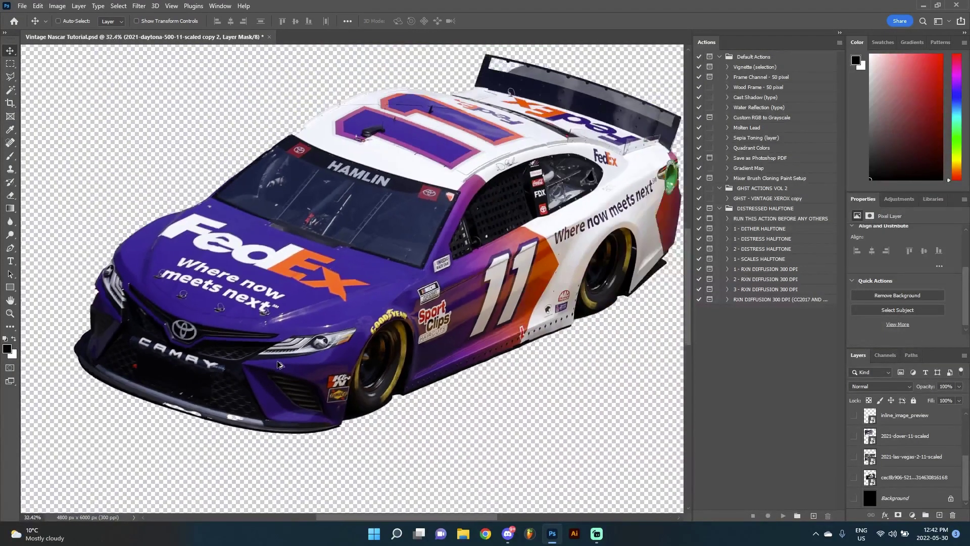
scroll(314, 355, up, 1)
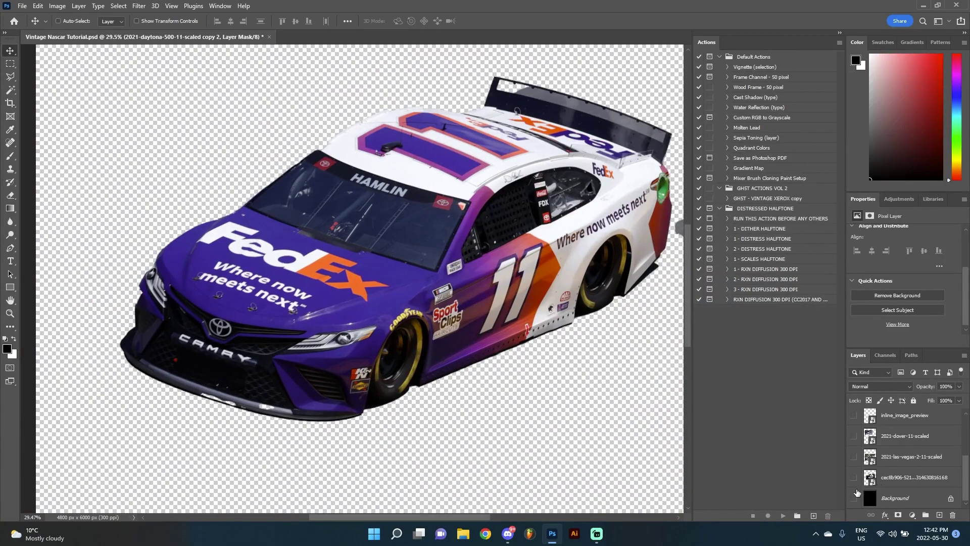
click(854, 497)
scroll(908, 427, up, 3)
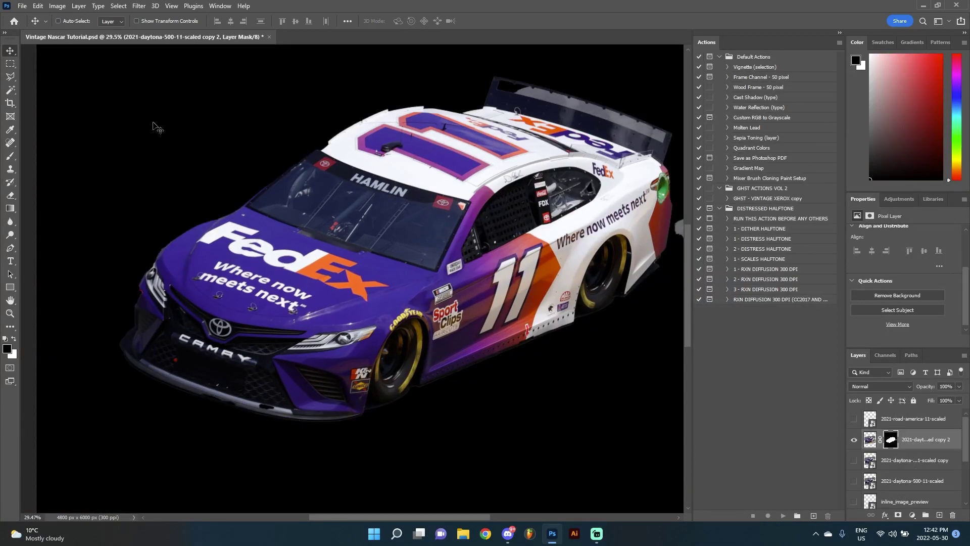
Paint white on the car's layer mask to restore the bumper's lower edge
click(11, 156)
scroll(255, 400, up, 5)
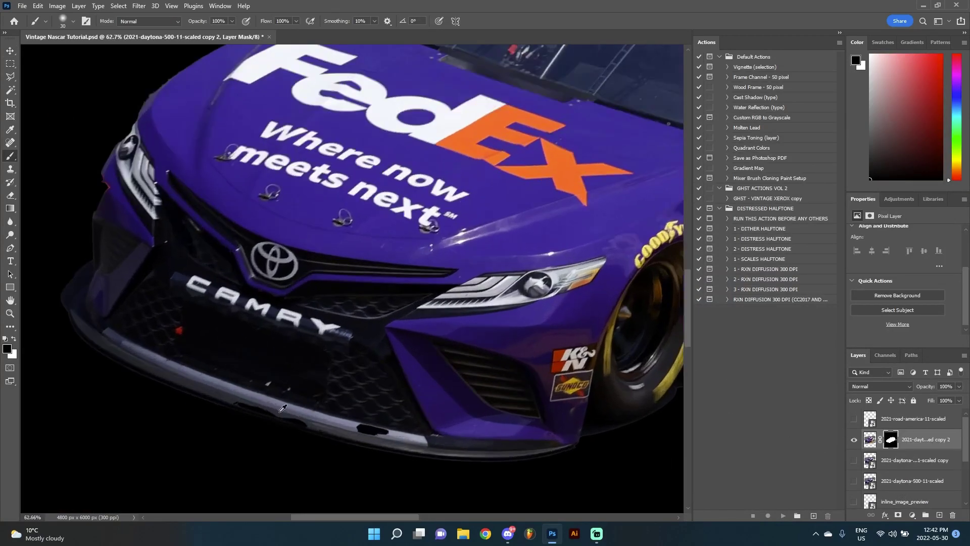
scroll(251, 398, up, 2)
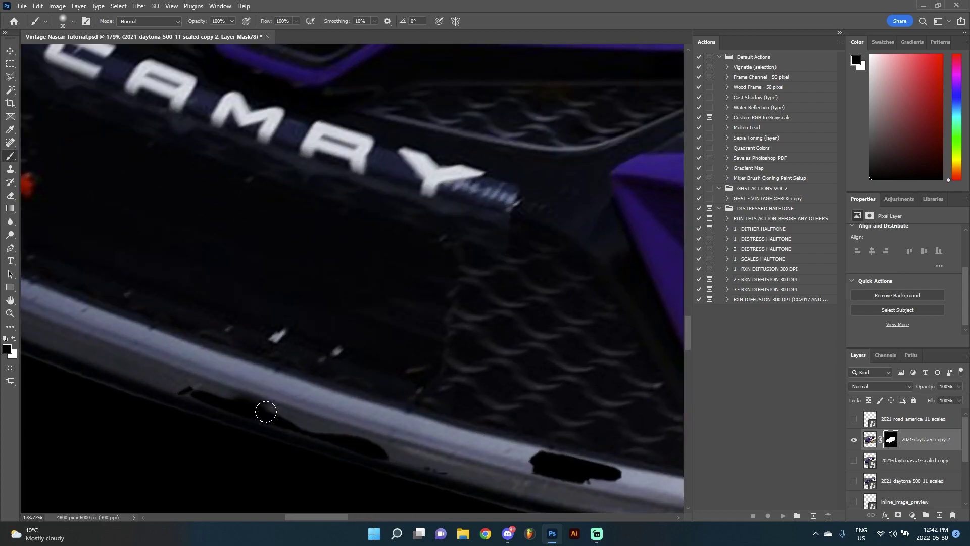
key(x)
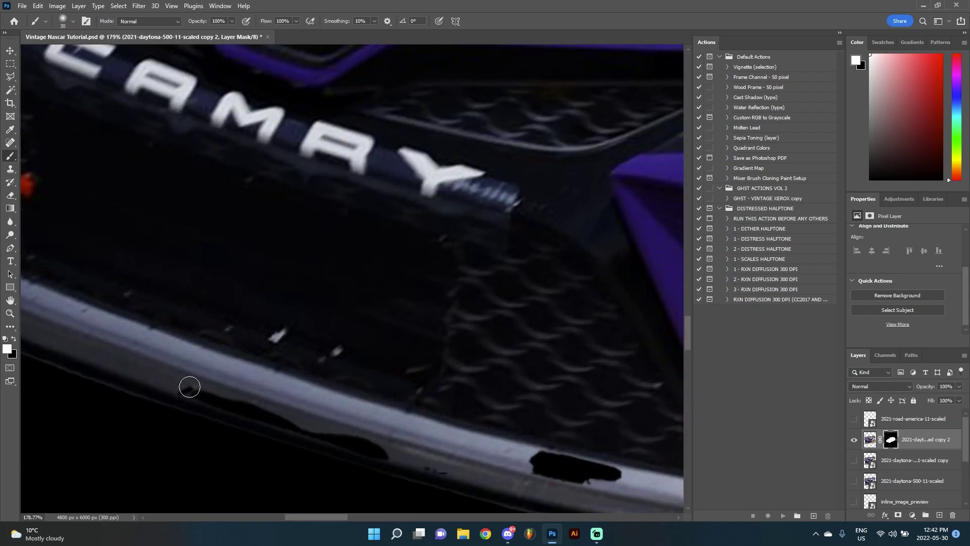
mouse_move(215, 395)
mouse_down()
mouse_move(407, 462)
mouse_move(610, 472)
mouse_move(576, 460)
mouse_up()
scroll(577, 461, down, 10)
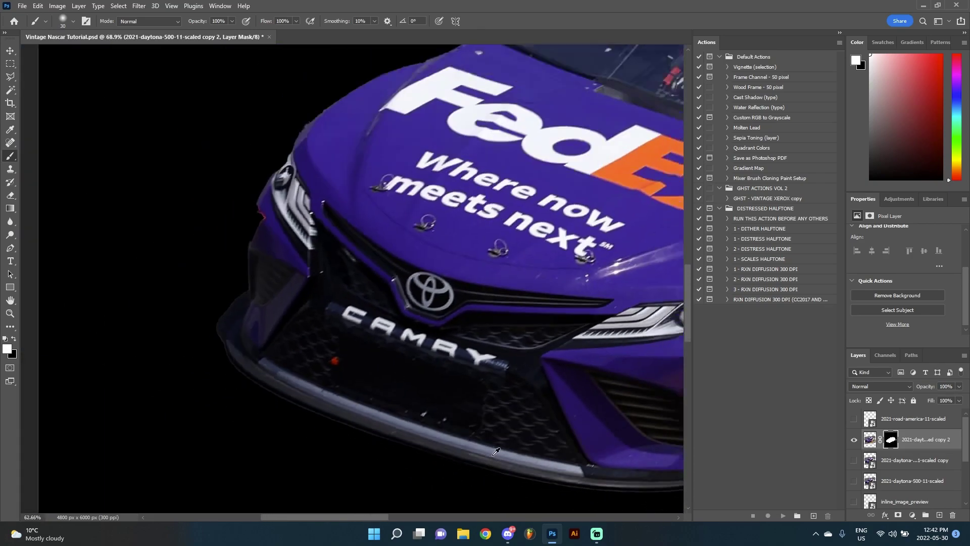
scroll(495, 448, down, 3)
scroll(660, 422, up, 3)
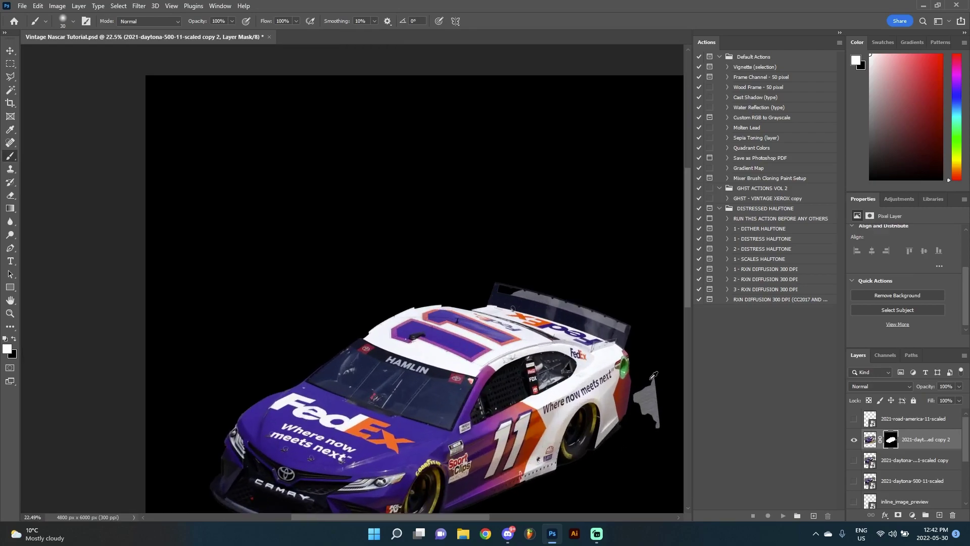
scroll(660, 422, up, 5)
Paint black on the mask to hide the grey leftover shape beside the car
key(x)
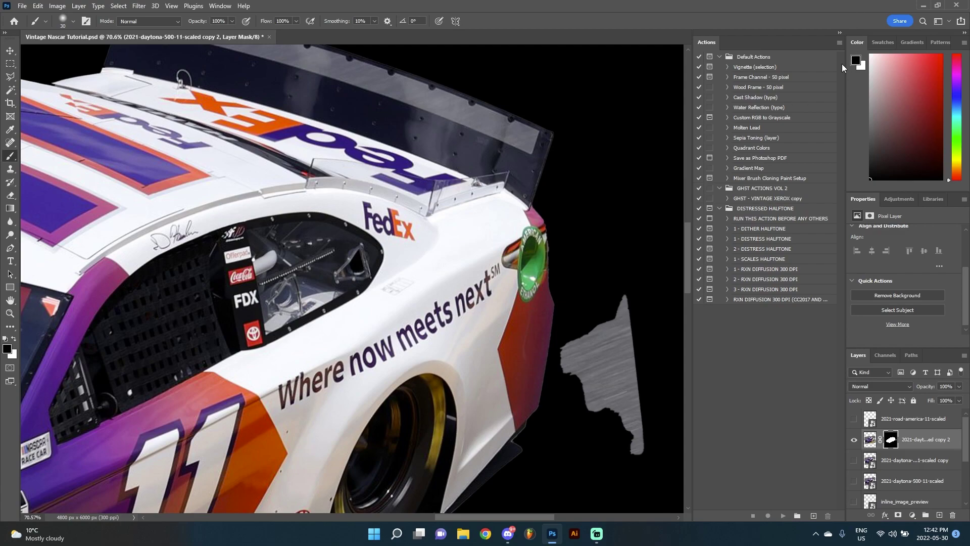
mouse_move(579, 339)
mouse_down()
mouse_move(561, 378)
mouse_move(576, 380)
mouse_move(583, 413)
mouse_move(576, 399)
mouse_move(610, 334)
mouse_move(621, 362)
mouse_move(614, 374)
mouse_move(601, 362)
mouse_move(603, 386)
mouse_move(625, 441)
mouse_move(645, 450)
mouse_move(633, 462)
mouse_move(640, 448)
mouse_move(619, 372)
mouse_move(615, 392)
mouse_move(628, 356)
mouse_move(618, 303)
mouse_move(627, 329)
mouse_up()
scroll(580, 418, down, 2)
scroll(579, 416, down, 5)
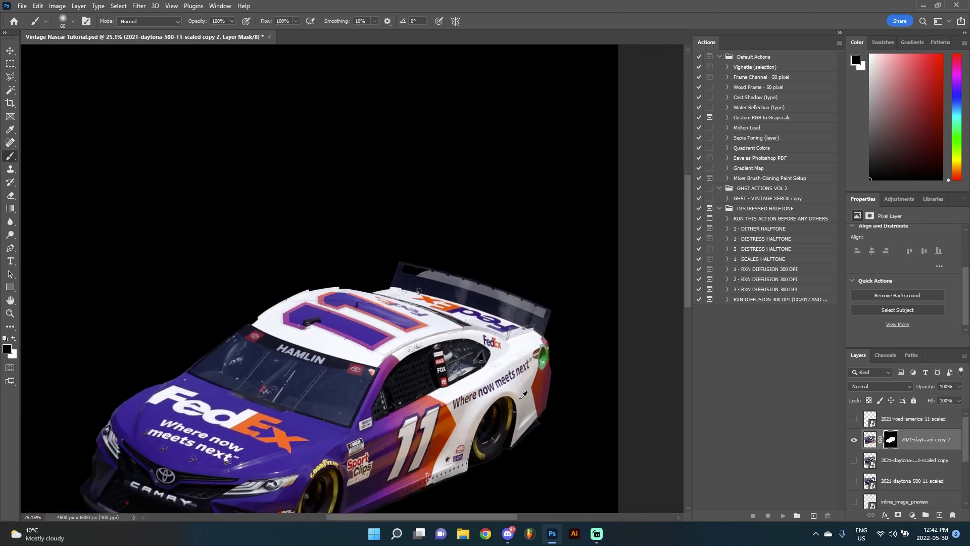
scroll(556, 164, up, 4)
scroll(556, 164, down, 4)
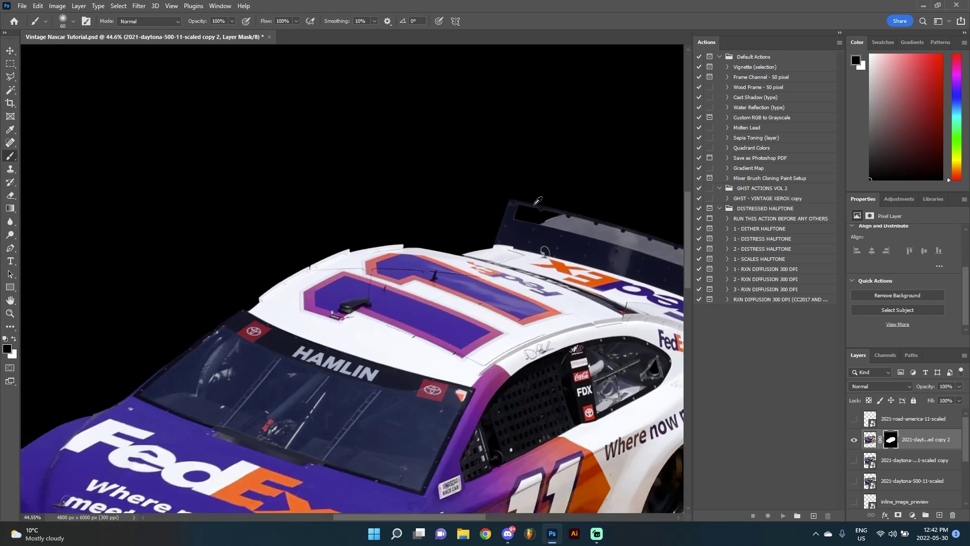
scroll(513, 231, up, 5)
Paint white on the mask to reveal the hidden rear spoiler area
key(x)
scroll(513, 230, up, 3)
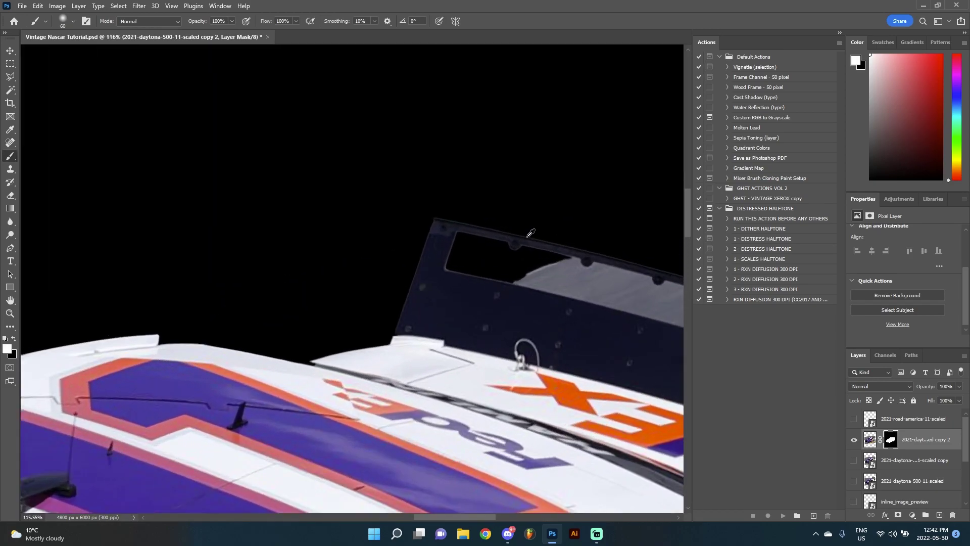
mouse_move(472, 256)
mouse_down()
mouse_move(451, 245)
mouse_move(513, 277)
mouse_move(563, 275)
mouse_move(484, 252)
mouse_move(581, 273)
mouse_up()
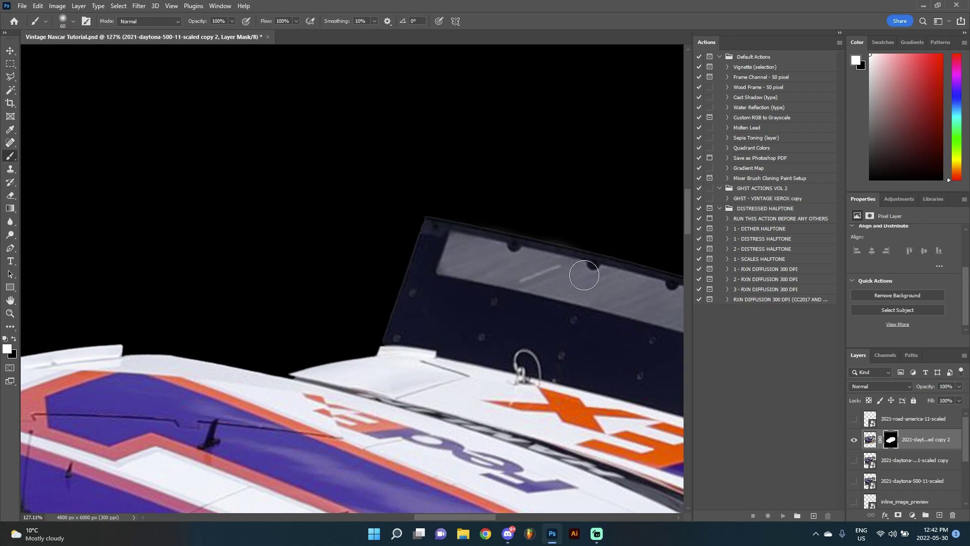
scroll(526, 340, down, 8)
scroll(470, 309, down, 2)
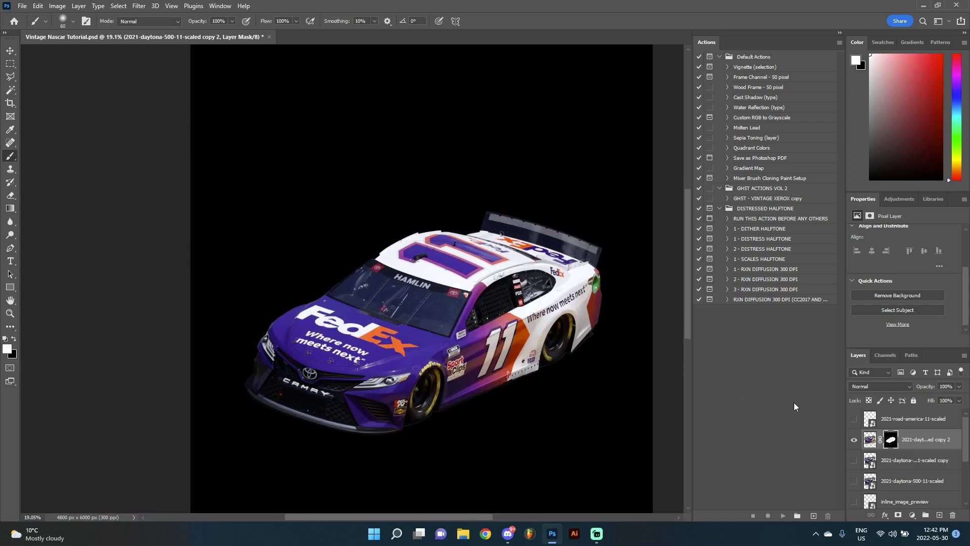
Hide the cut-out car layer, then show and rasterize the track photo copy layer
click(855, 440)
click(855, 460)
right_click(905, 460)
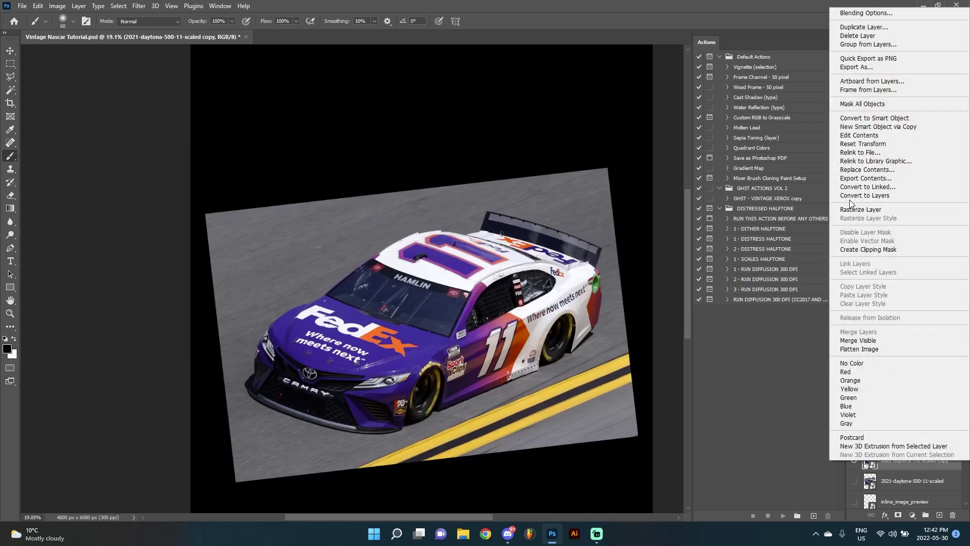
click(860, 209)
Select the #11 car, including the roof and number, with the Quick Selection Tool
click(10, 76)
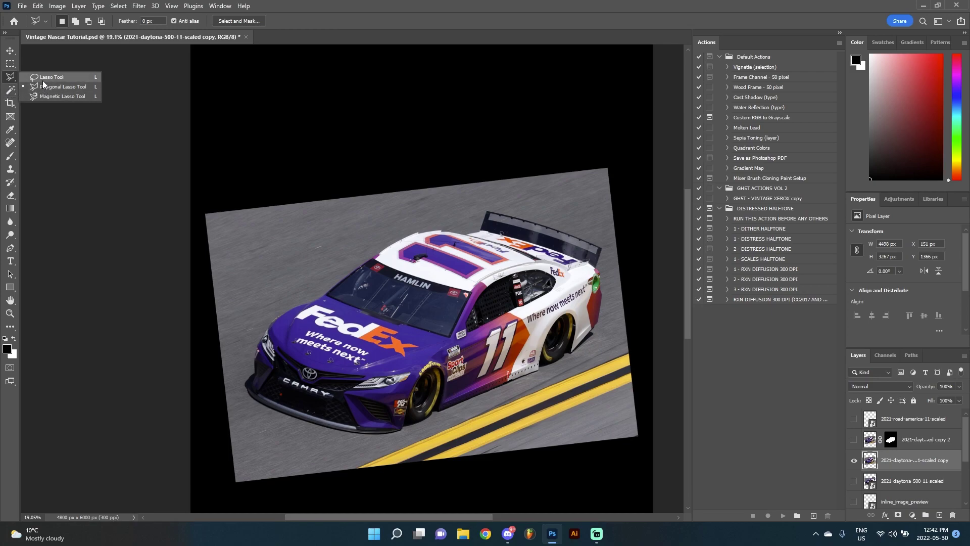
click(10, 90)
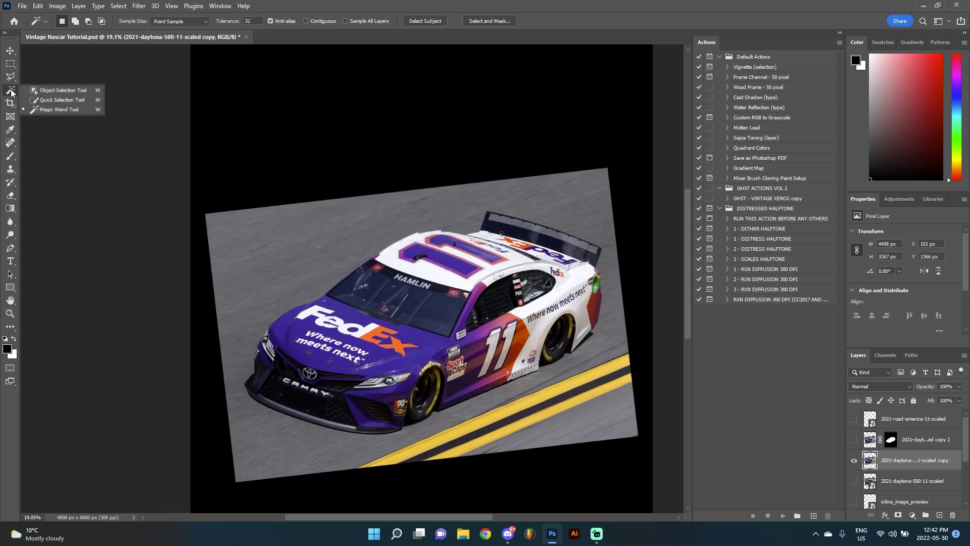
click(55, 99)
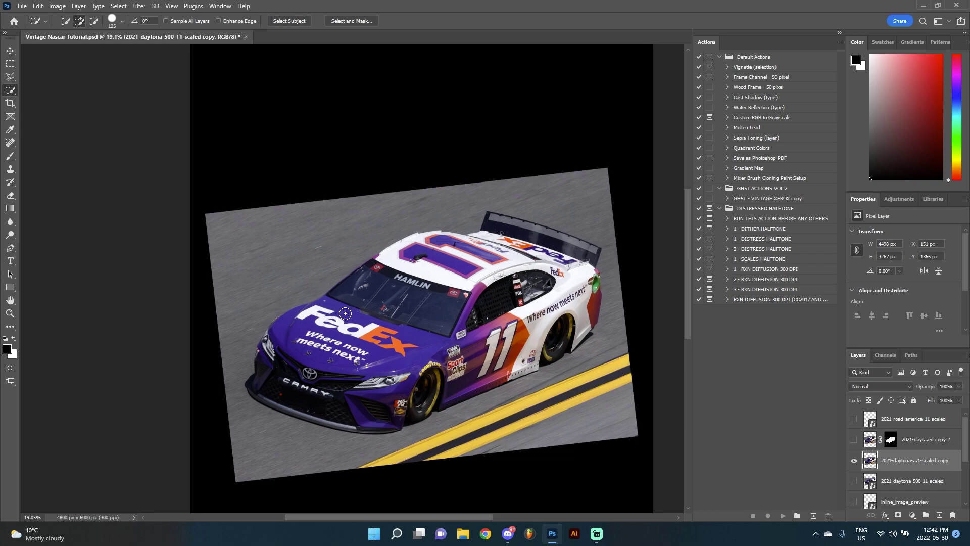
scroll(345, 313, down, 1)
key(])
key(])
mouse_move(349, 310)
mouse_down()
mouse_move(334, 338)
mouse_move(348, 370)
mouse_move(358, 377)
mouse_move(392, 353)
mouse_move(427, 366)
mouse_move(548, 326)
mouse_move(578, 303)
mouse_move(589, 251)
mouse_move(560, 220)
mouse_move(528, 228)
mouse_move(411, 307)
mouse_up()
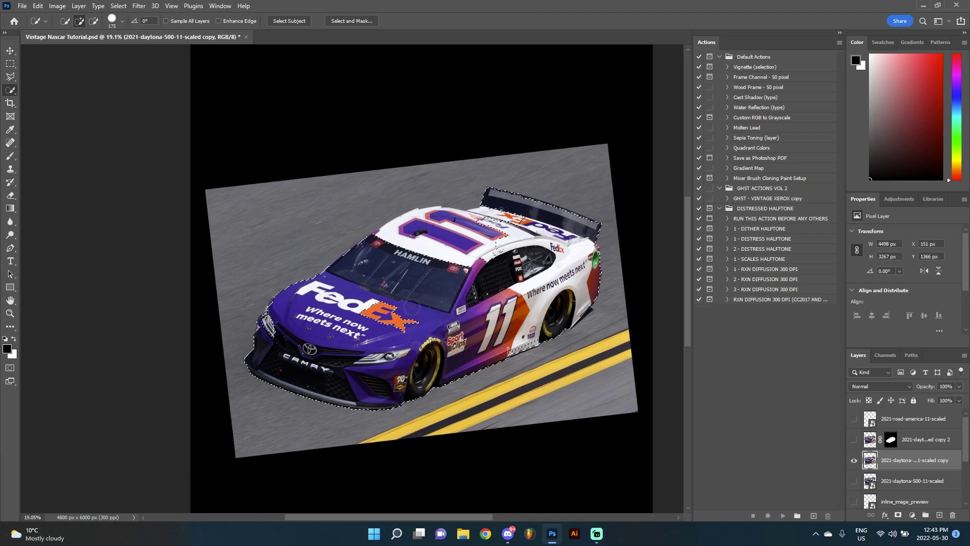
scroll(396, 353, up, 6)
scroll(405, 248, down, 3)
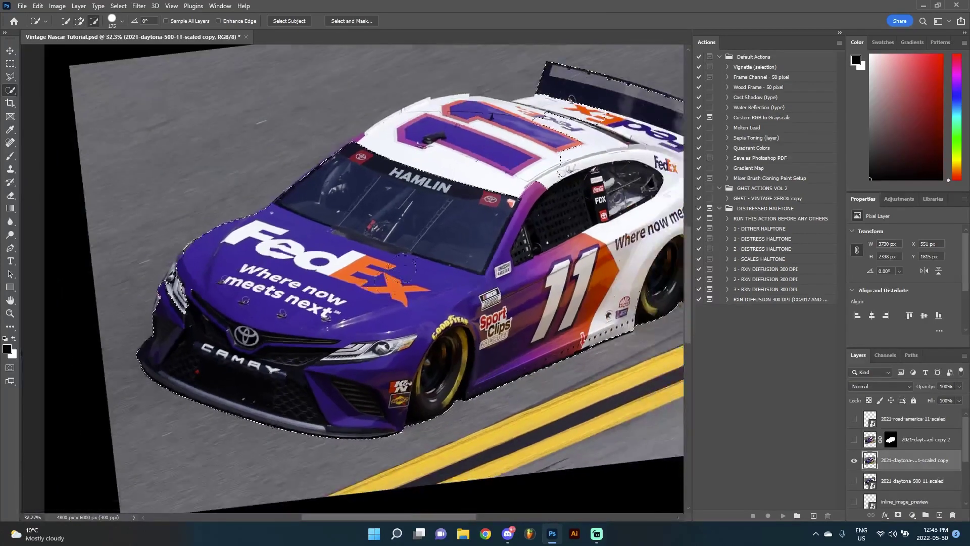
mouse_move(413, 158)
mouse_down()
mouse_move(518, 136)
mouse_move(551, 157)
mouse_move(494, 217)
mouse_up()
Copy the selected car onto a new Layer 1 and check it by toggling the track copy
right_click(475, 227)
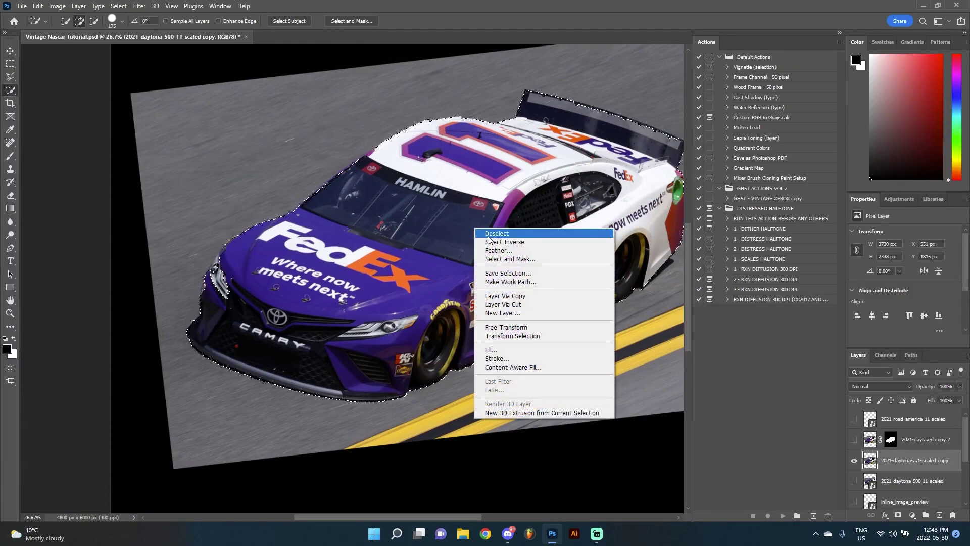
click(515, 297)
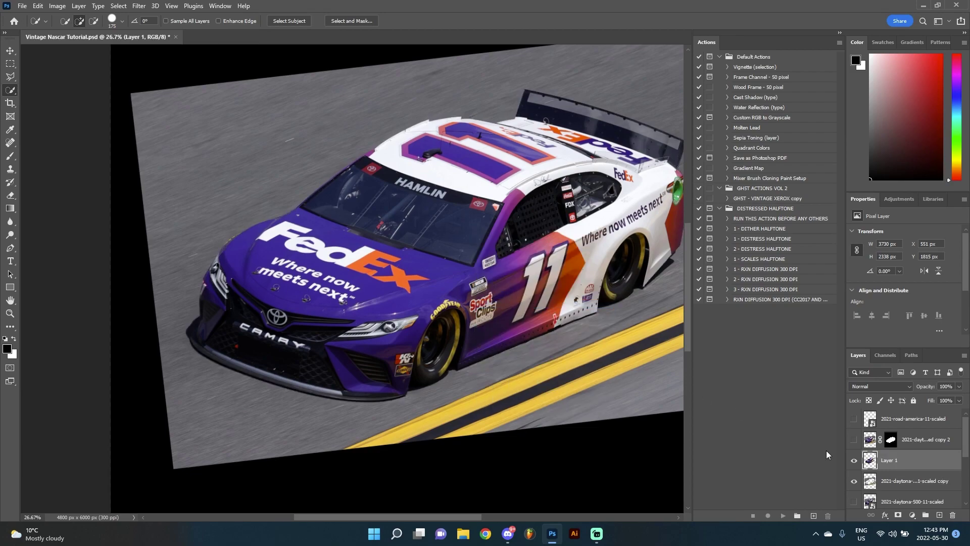
click(854, 483)
click(854, 482)
Delete Layer 1 and the track copy, then show and rasterize 2021-daytona-500-11-scaled
shift+click(901, 481)
drag(911, 463, 952, 515)
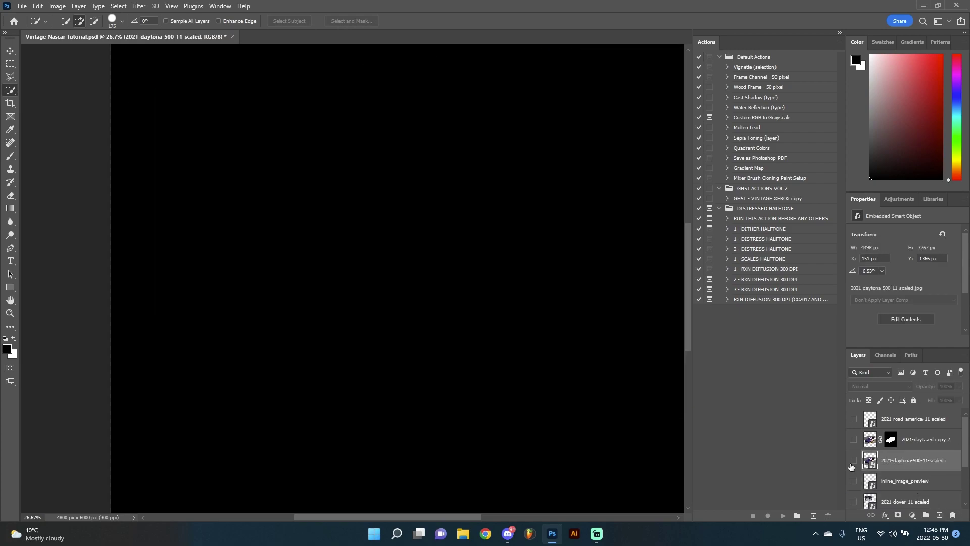
click(852, 462)
click(853, 461)
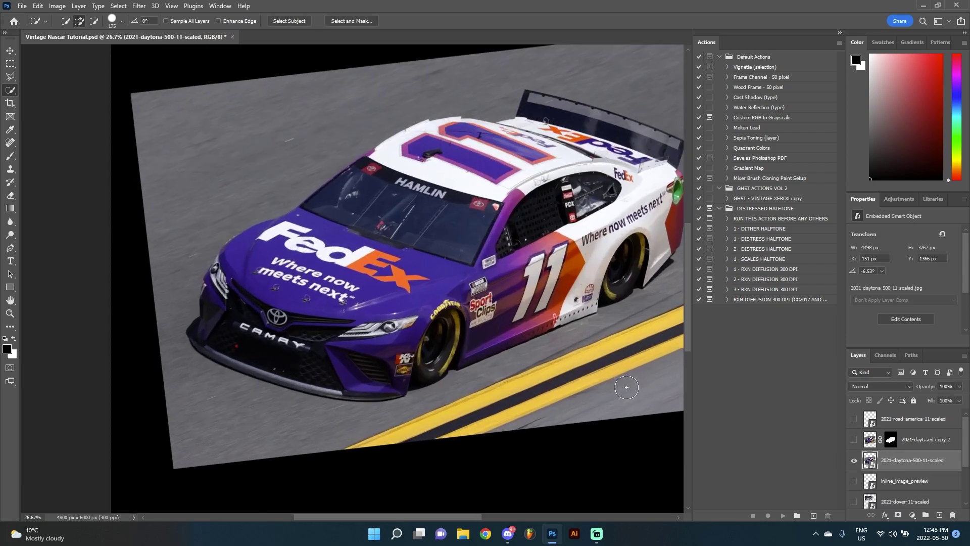
right_click(898, 460)
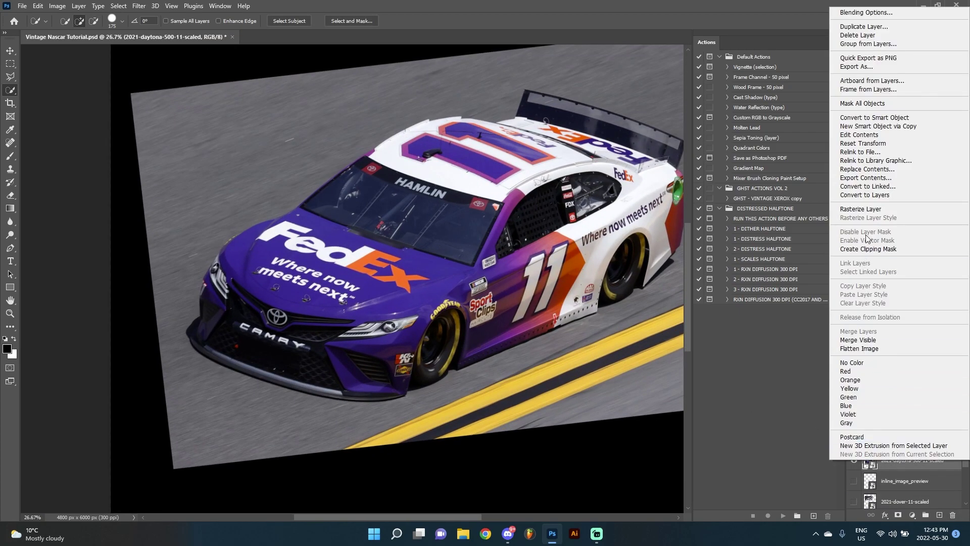
click(869, 211)
Erase the grey track beneath the car's side with a smaller Eraser, undoing a stray stroke
click(11, 196)
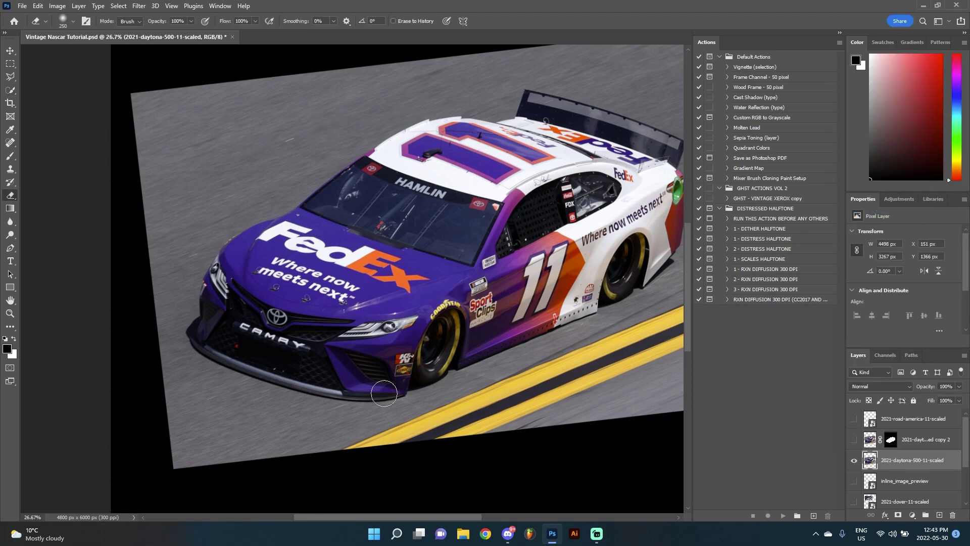
drag(470, 407, 500, 401)
scroll(490, 398, up, 1)
key(ctrl+z)
scroll(496, 395, up, 2)
scroll(496, 395, up, 3)
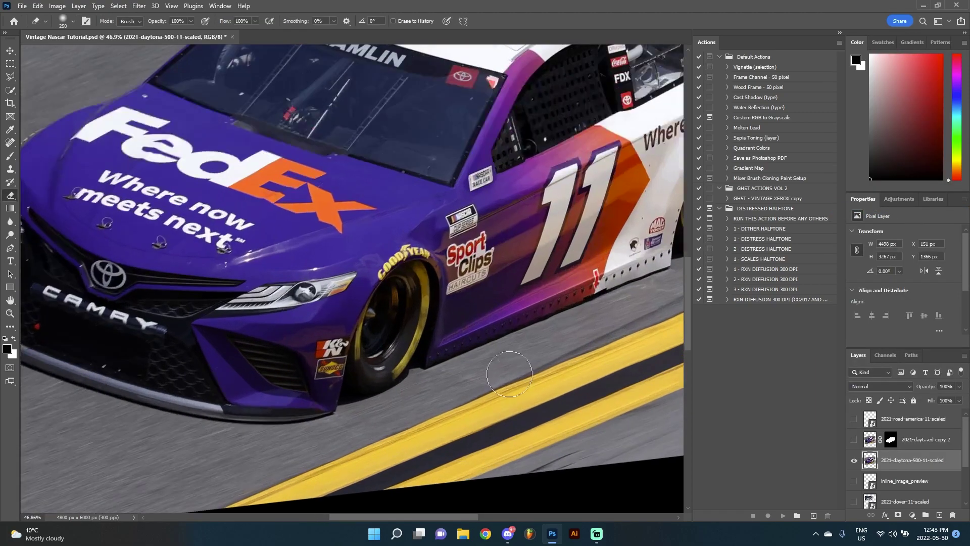
key(bracketleft)
key(bracketleft)
key(bracketleft)
key(bracketleft)
drag(505, 349, 566, 324)
mouse_move(595, 316)
mouse_down()
mouse_move(586, 316)
mouse_move(661, 284)
mouse_move(648, 288)
mouse_up()
scroll(586, 333, down, 12)
scroll(601, 342, up, 2)
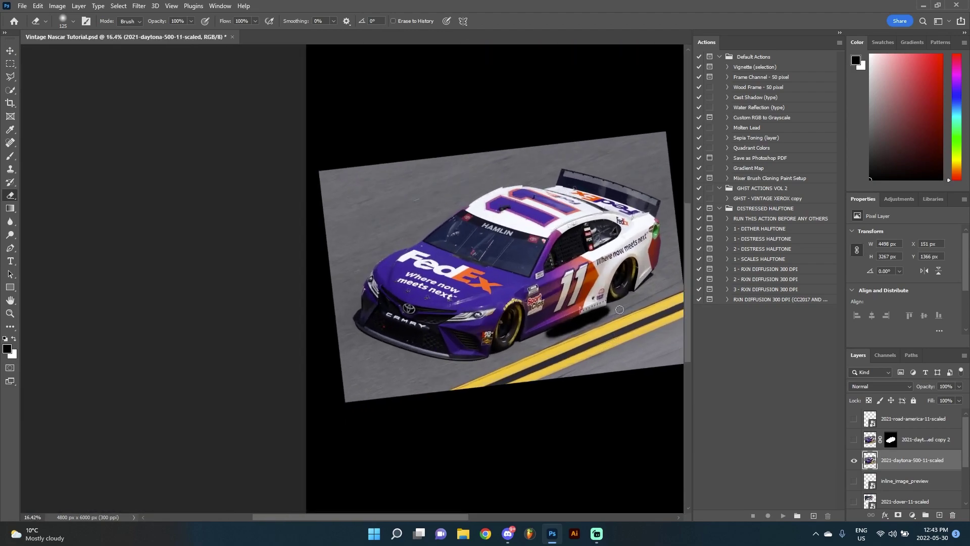
scroll(581, 305, up, 3)
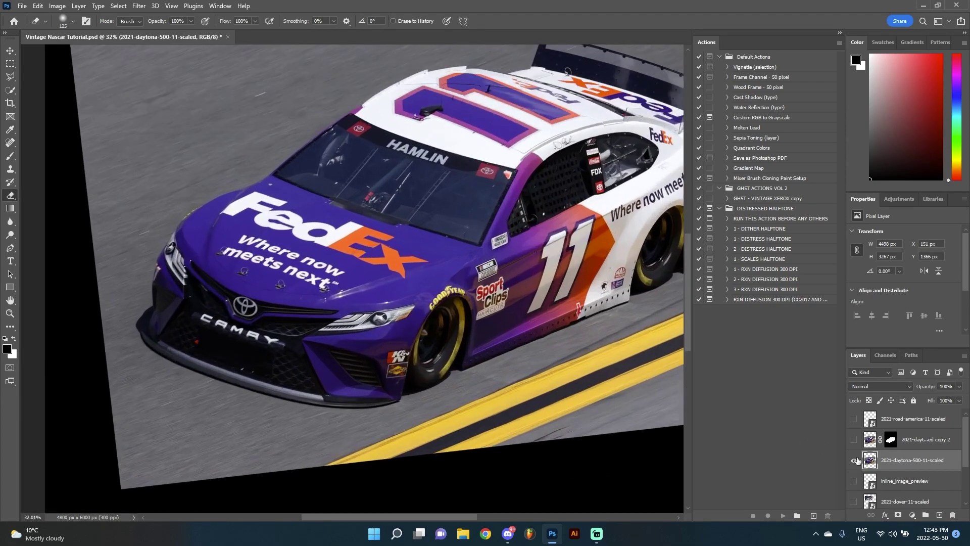
Trace a Polygonal Lasso selection around the #11 car
click(9, 77)
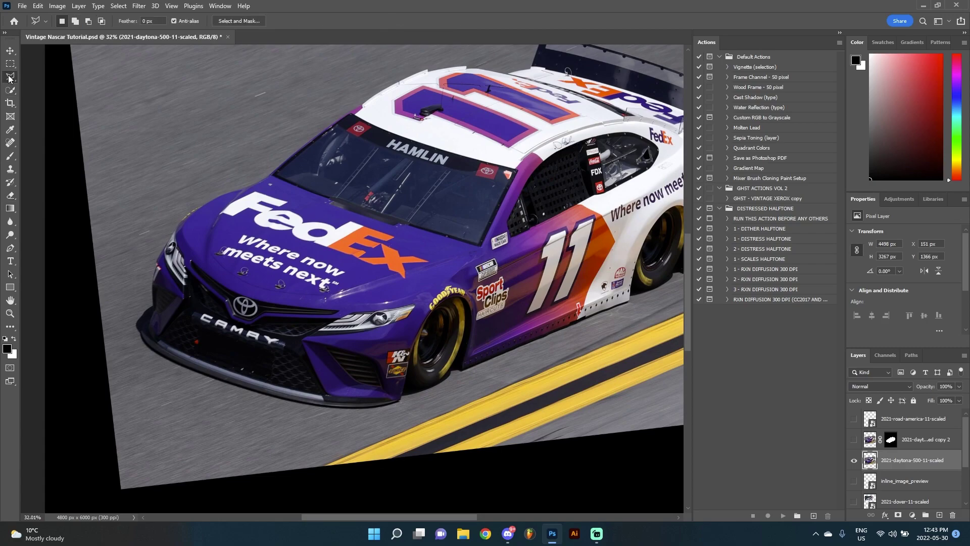
right_click(6, 75)
click(6, 76)
scroll(515, 389, up, 5)
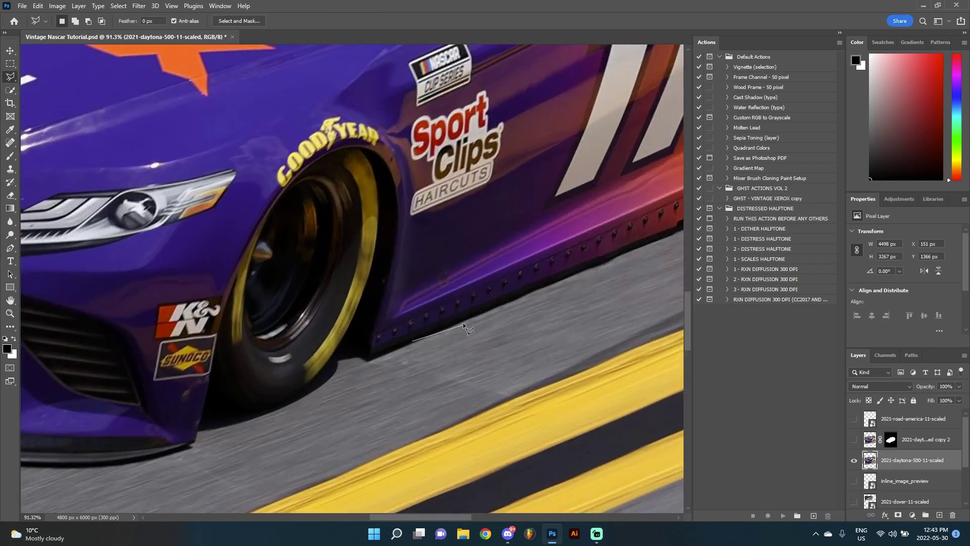
click(578, 275)
key(ctrl+minus)
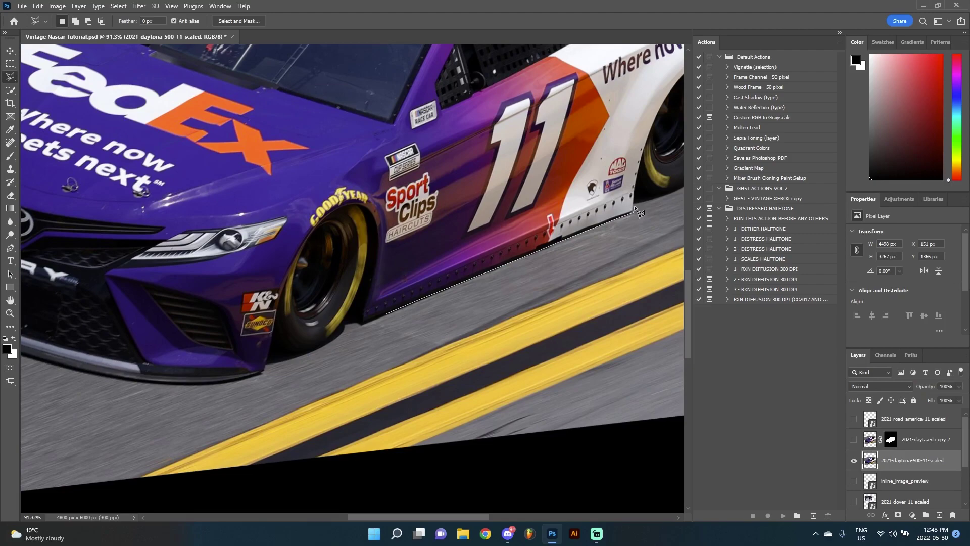
click(634, 204)
scroll(636, 207, down, 8)
click(556, 212)
click(594, 182)
click(560, 71)
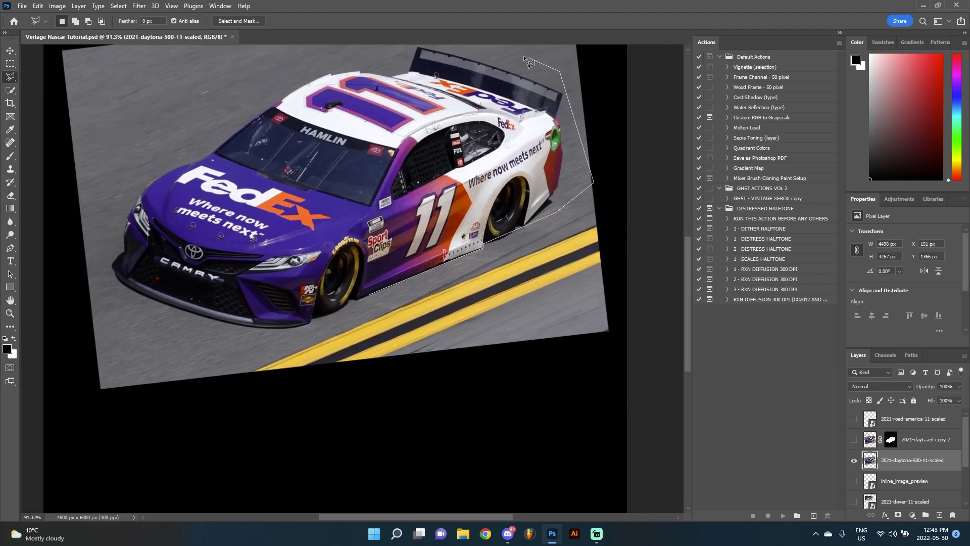
click(130, 319)
click(240, 357)
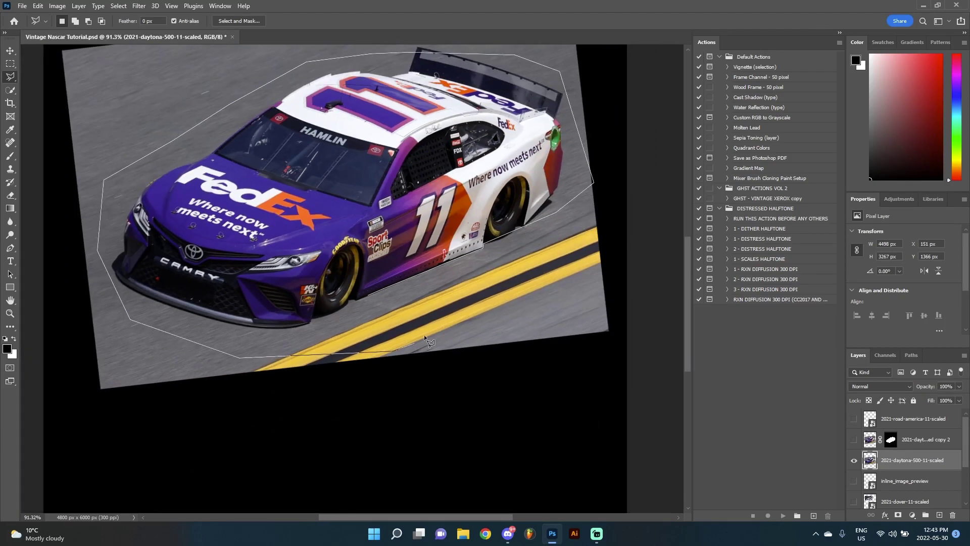
click(369, 295)
Deselect, hide the 2021-daytona-500-11-scaled photo and show the masked cut-out car layer
scroll(368, 330, down, 2)
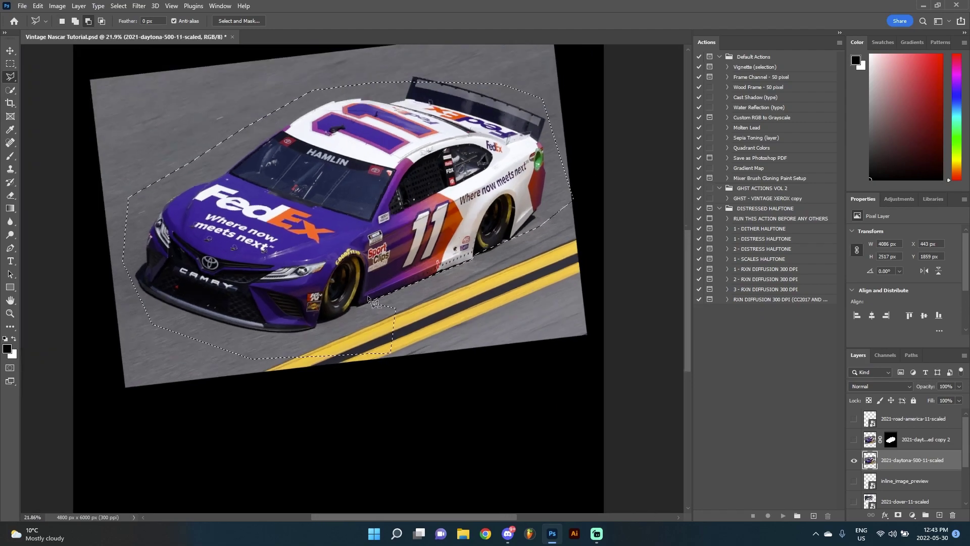
right_click(344, 238)
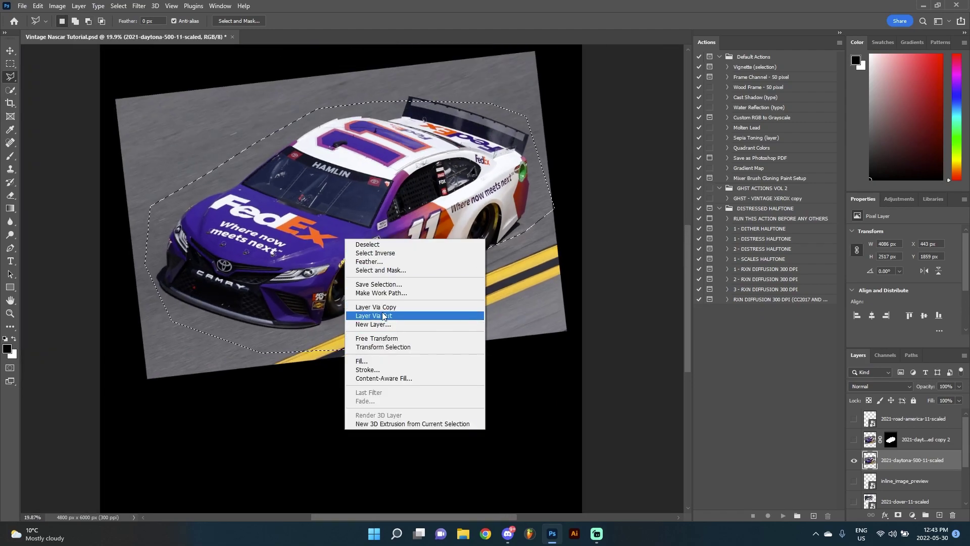
click(372, 246)
scroll(398, 258, up, 2)
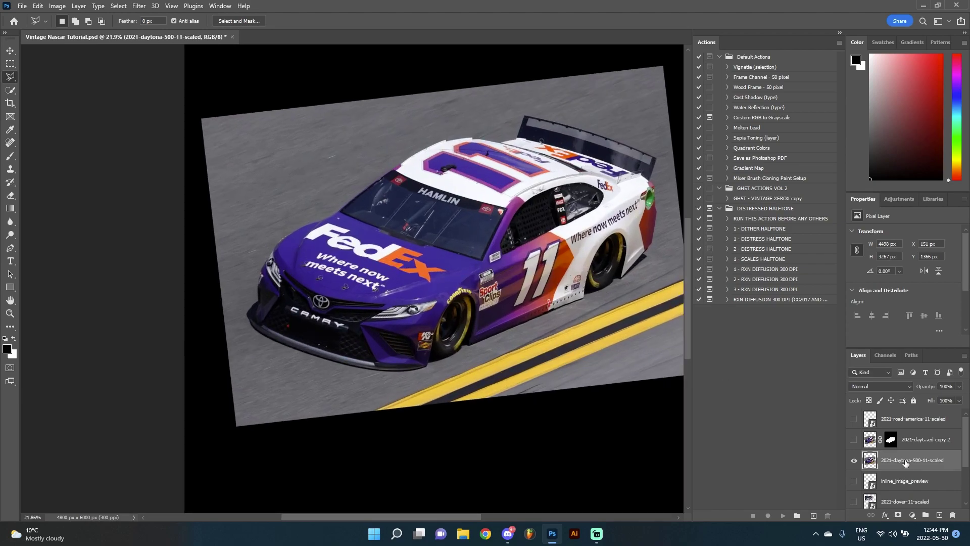
click(854, 459)
click(855, 439)
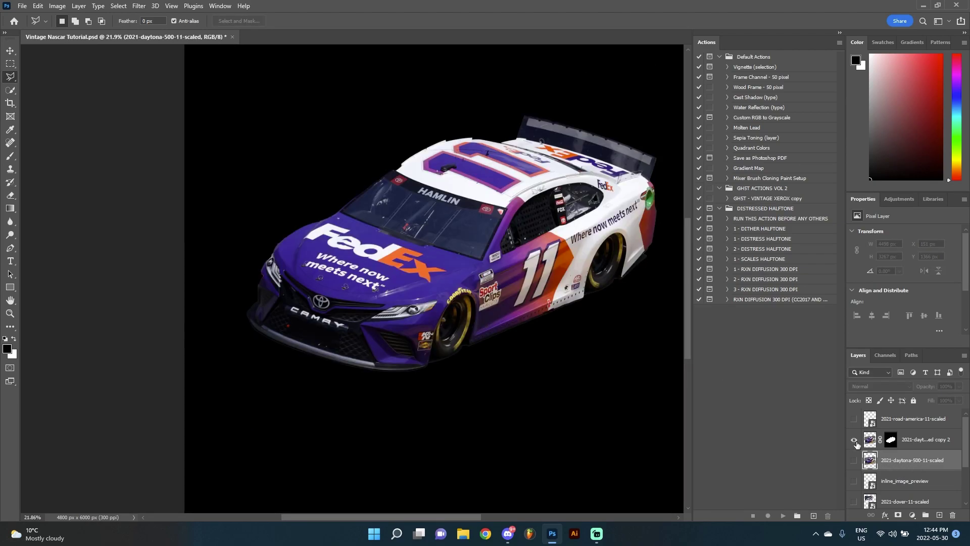
Delete the 2021-daytona-500-11-scaled layer and select copy 2 with the Background visible
scroll(541, 330, up, 4)
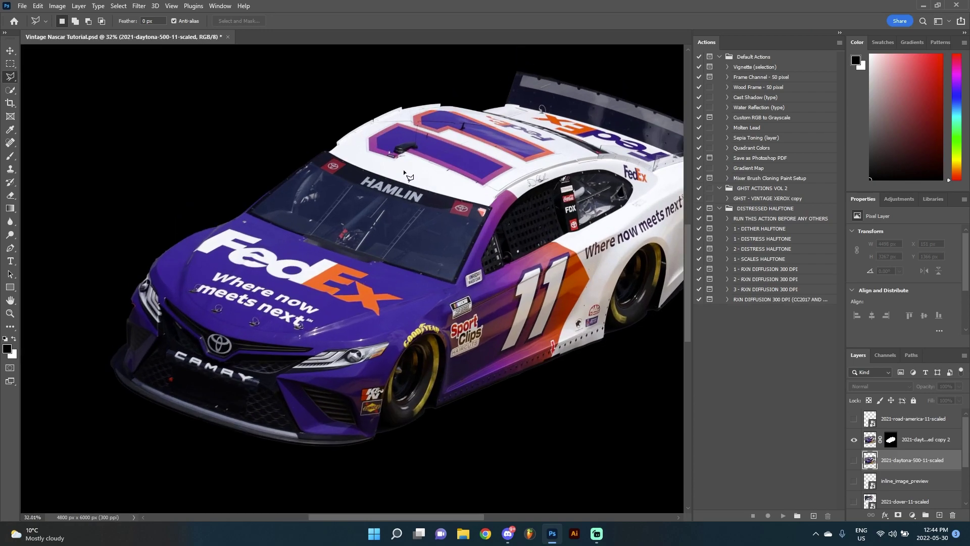
scroll(415, 196, down, 2)
scroll(523, 259, up, 1)
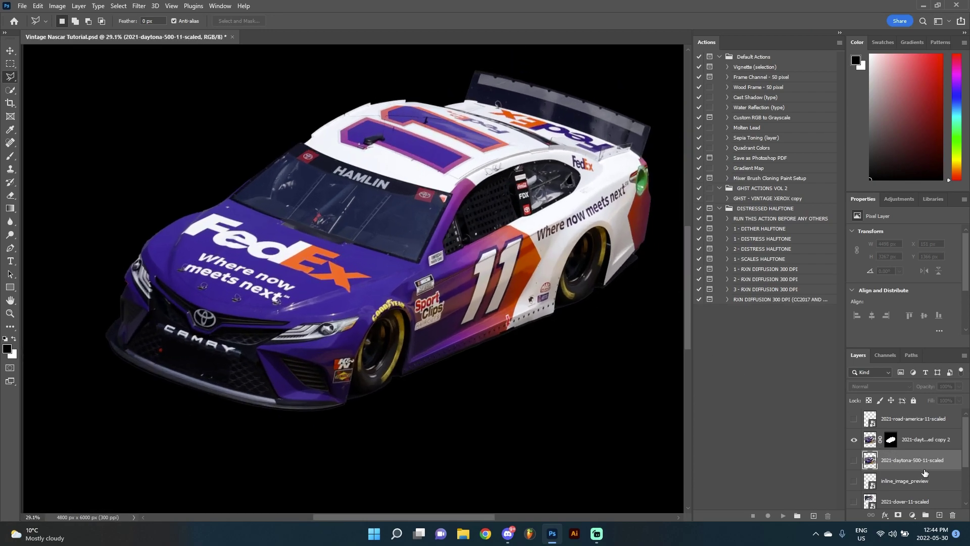
drag(924, 469, 953, 515)
click(871, 440)
scroll(874, 480, down, 3)
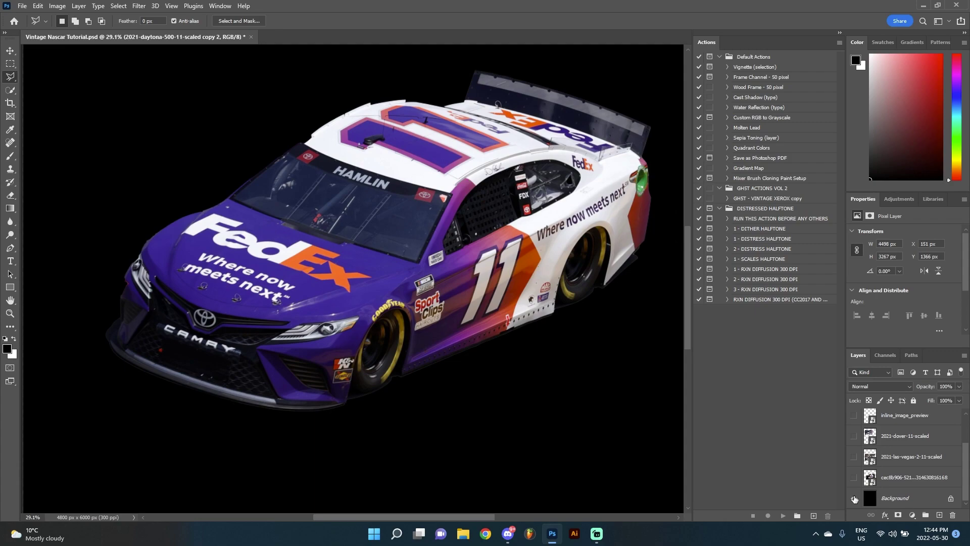
click(854, 499)
click(854, 499)
Shift the car slightly right and down with the Move tool and Free Transform
scroll(386, 292, down, 1)
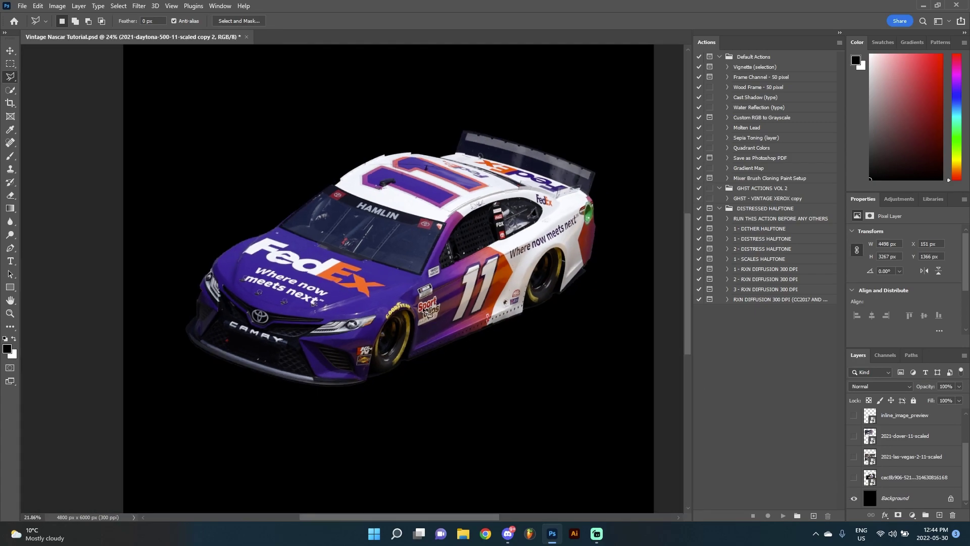
scroll(89, 203, up, 3)
scroll(145, 267, up, 2)
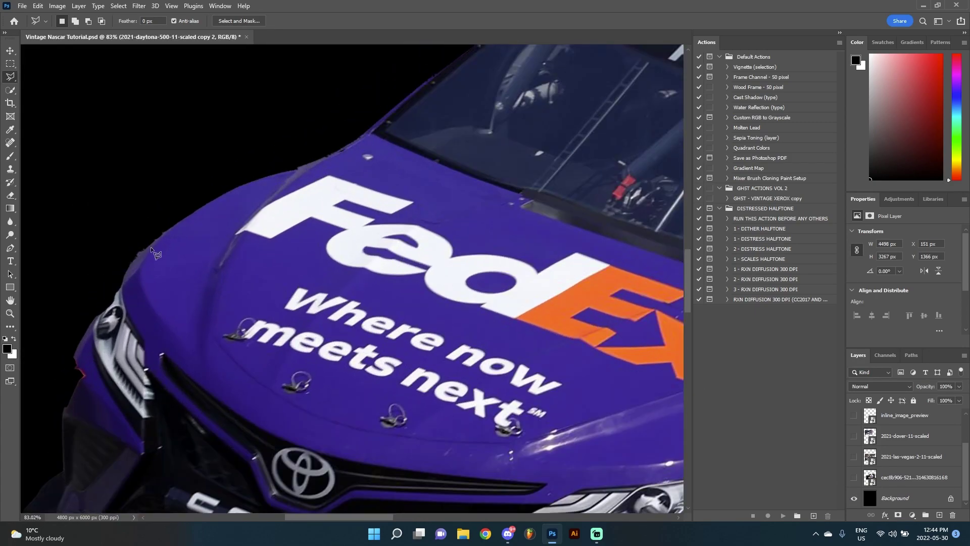
scroll(247, 199, down, 6)
scroll(634, 368, up, 1)
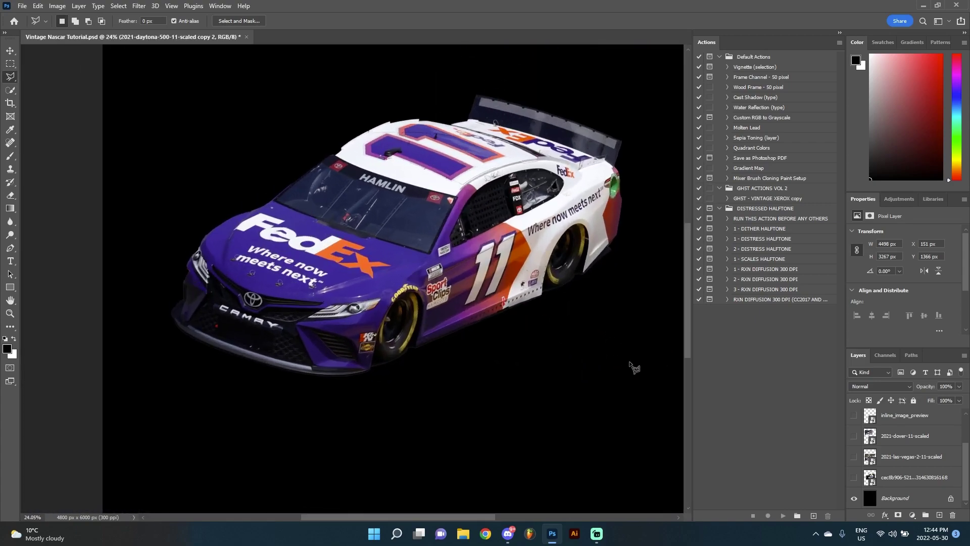
scroll(902, 440, up, 2)
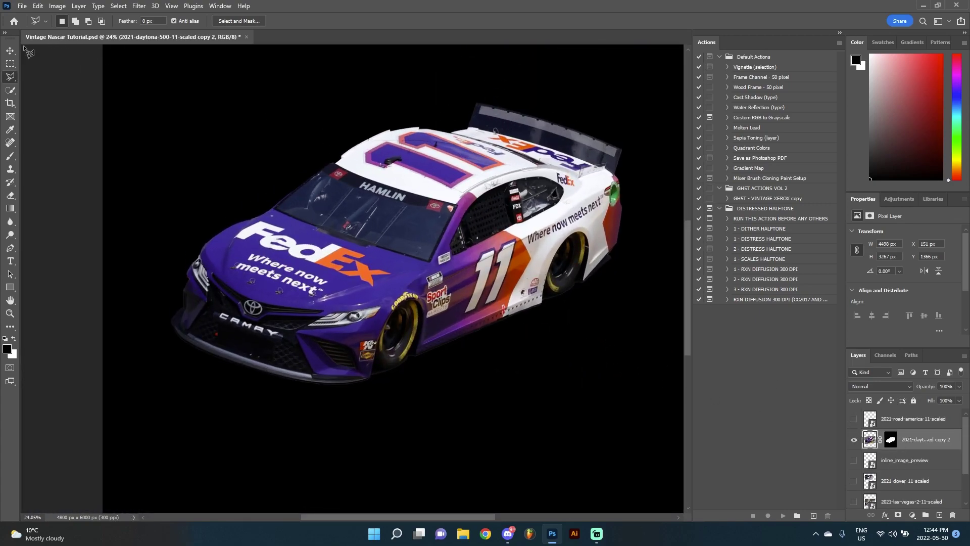
key(v)
mouse_move(393, 238)
mouse_down()
mouse_move(416, 261)
mouse_move(410, 253)
mouse_up()
key(ctrl+t)
scroll(430, 255, down, 2)
Commit the move and convert the car layer to a Smart Object
key(Return)
right_click(936, 439)
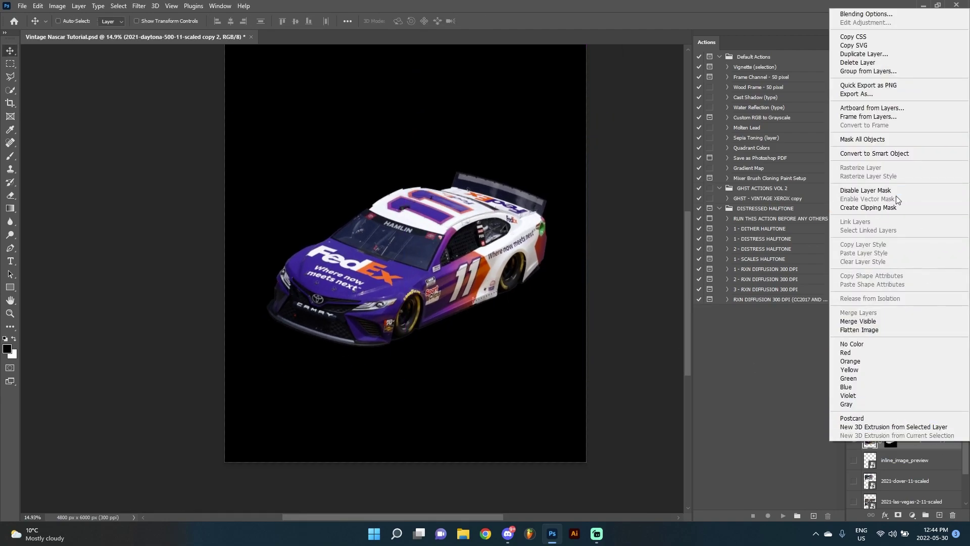
click(879, 153)
scroll(413, 245, up, 2)
Rotate the car to -4.97° and scale it to 96.33%, then commit the transform
key(ctrl+t)
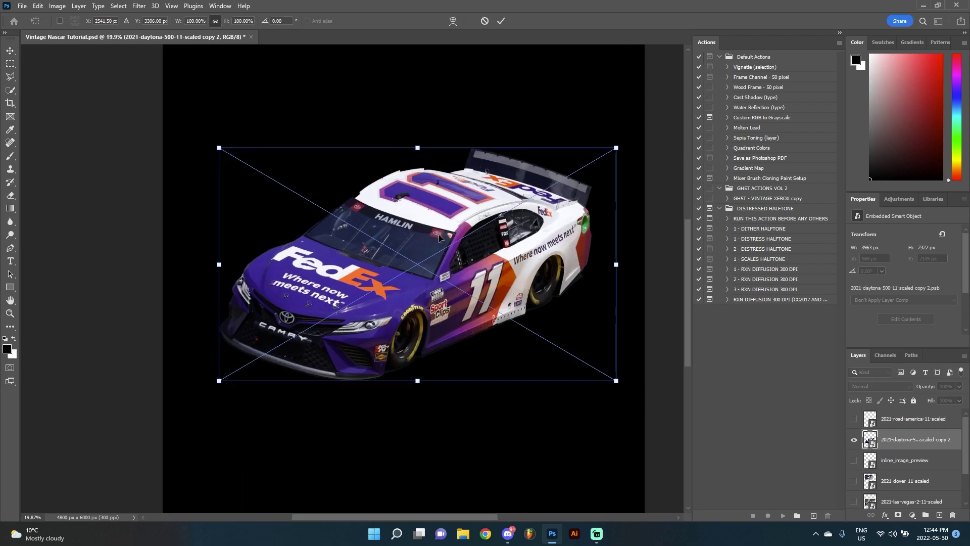
drag(420, 189, 422, 201)
drag(453, 144, 440, 141)
drag(439, 222, 441, 219)
drag(412, 172, 413, 181)
drag(437, 225, 432, 223)
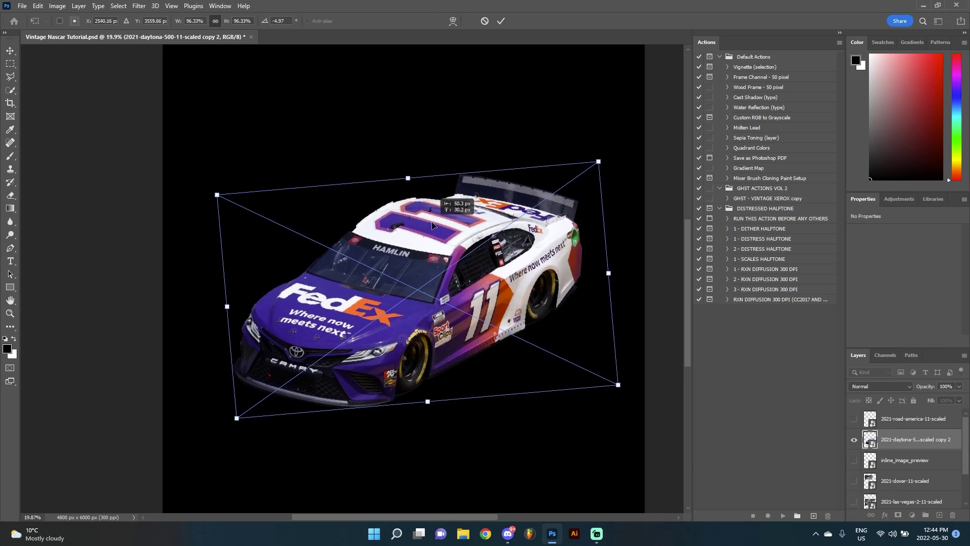
click(501, 20)
Show the black background and nudge the car slightly down and right
scroll(417, 327, up, 1)
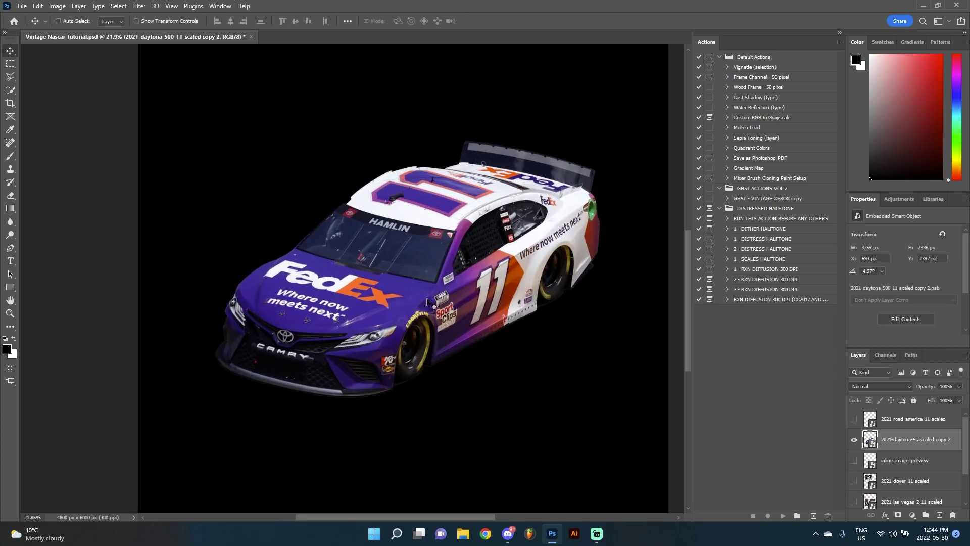
scroll(455, 282, up, 4)
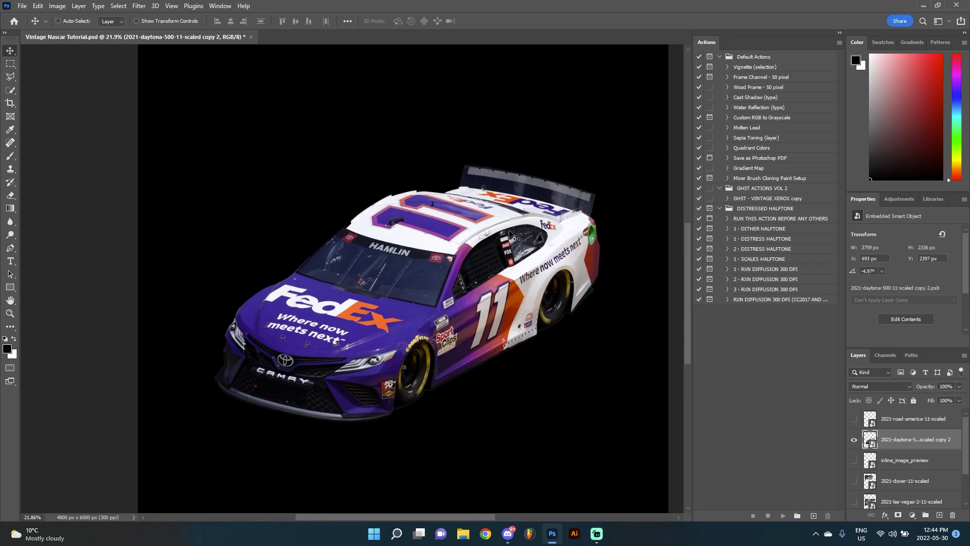
scroll(575, 291, up, 10)
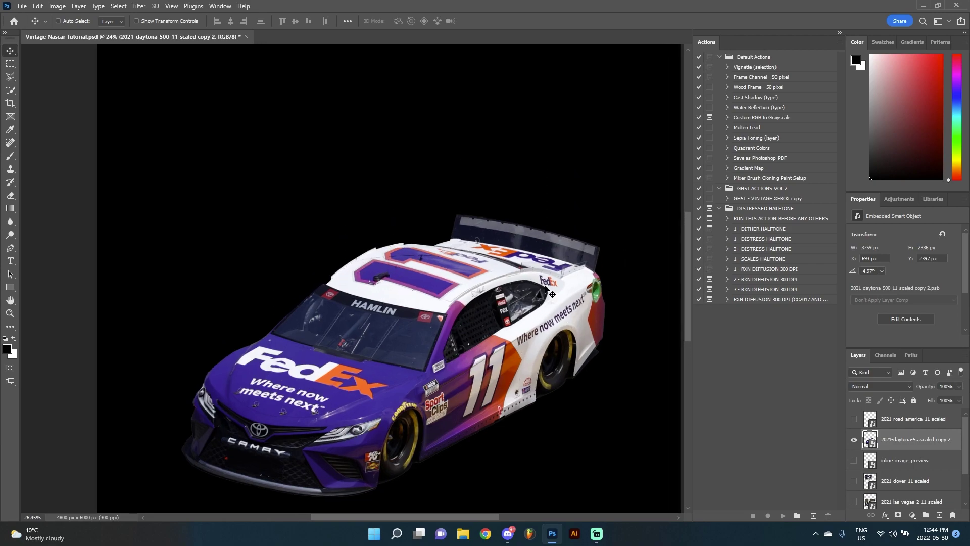
scroll(540, 302, up, 2)
scroll(930, 451, down, 2)
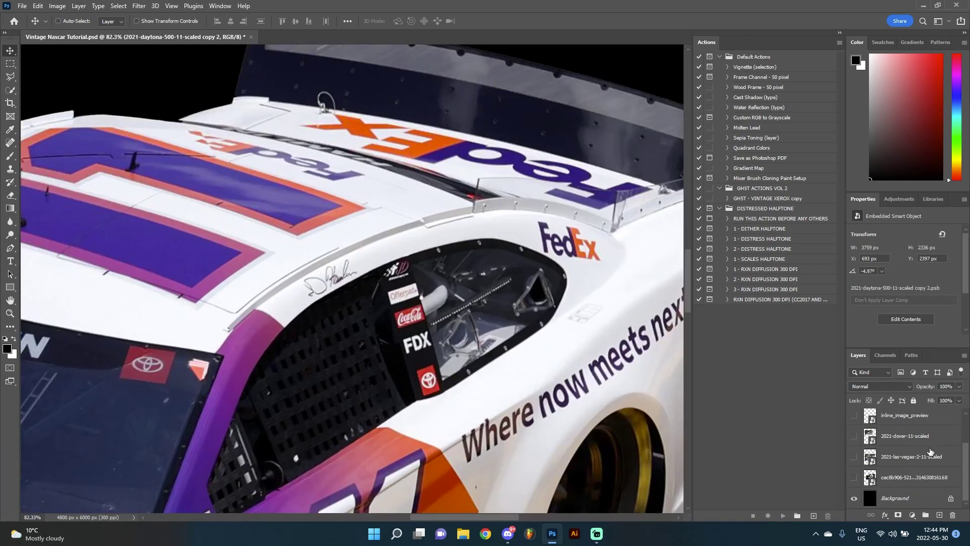
click(854, 498)
scroll(263, 391, down, 7)
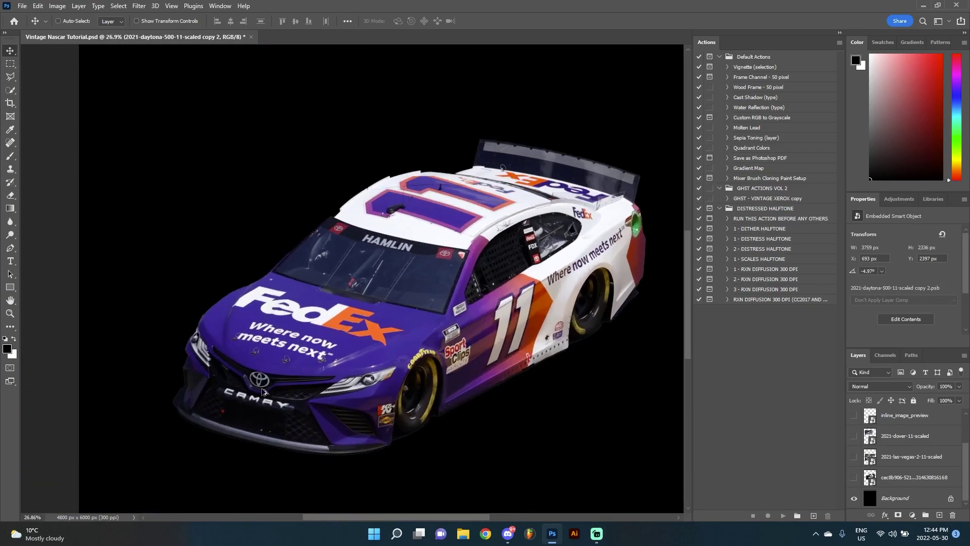
scroll(263, 391, down, 2)
scroll(399, 275, up, 1)
drag(360, 271, 365, 280)
scroll(883, 454, down, 1)
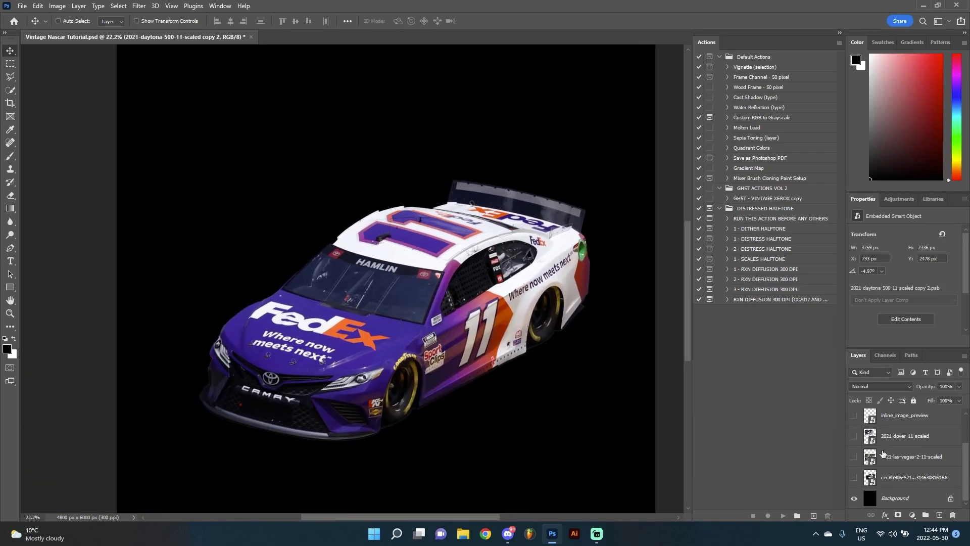
Show the helmeted driver photo, hide the car layer, and move the photo right and down
click(854, 477)
click(899, 479)
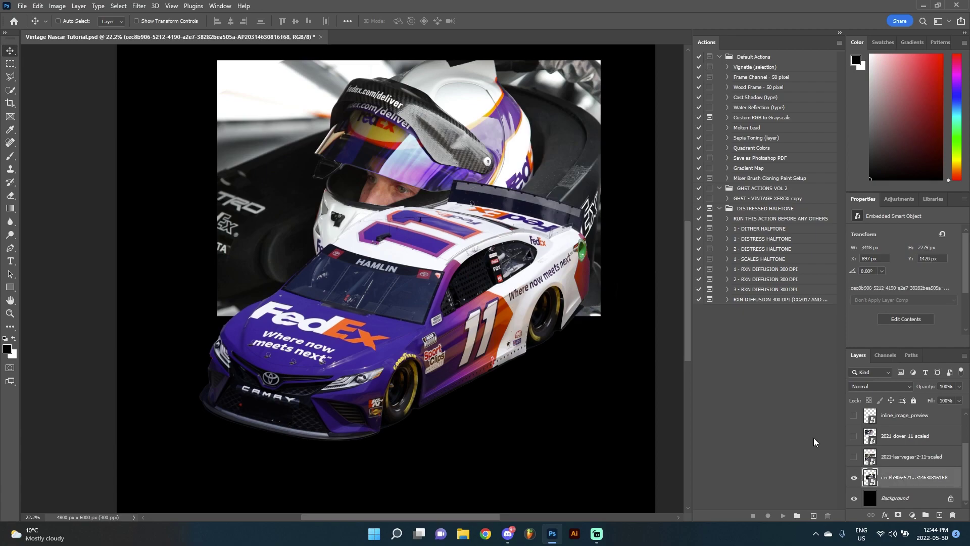
scroll(445, 217, up, 5)
drag(433, 207, 388, 162)
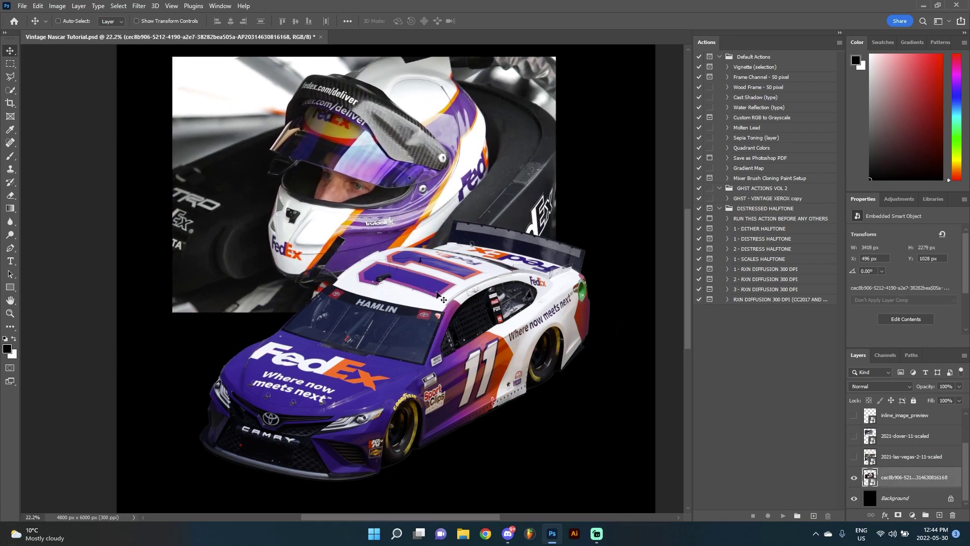
drag(446, 299, 463, 304)
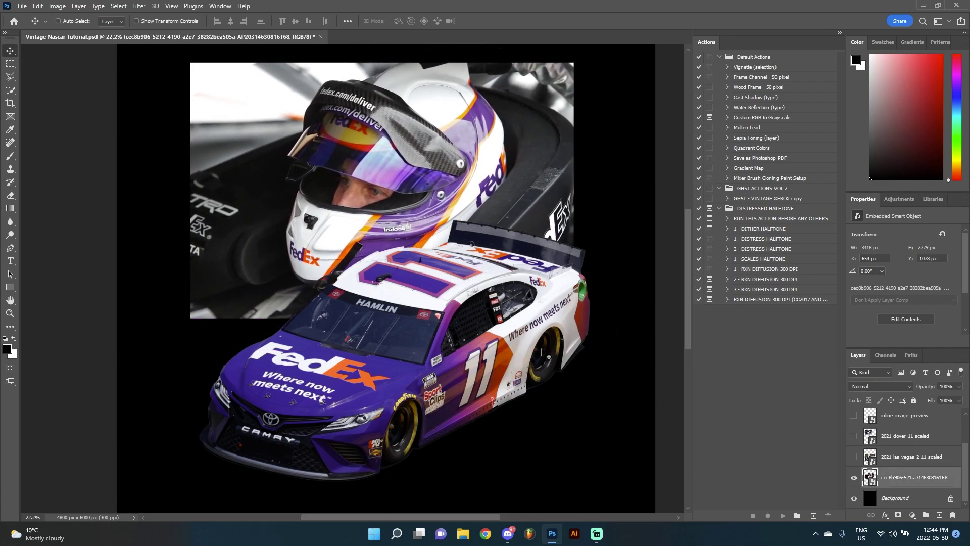
scroll(866, 473, up, 3)
click(853, 436)
scroll(894, 474, down, 3)
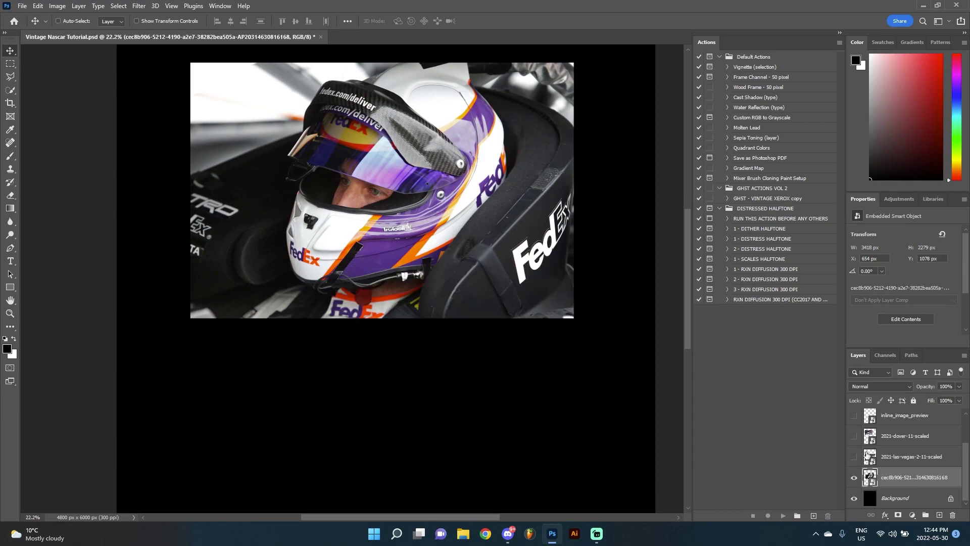
drag(419, 222, 437, 258)
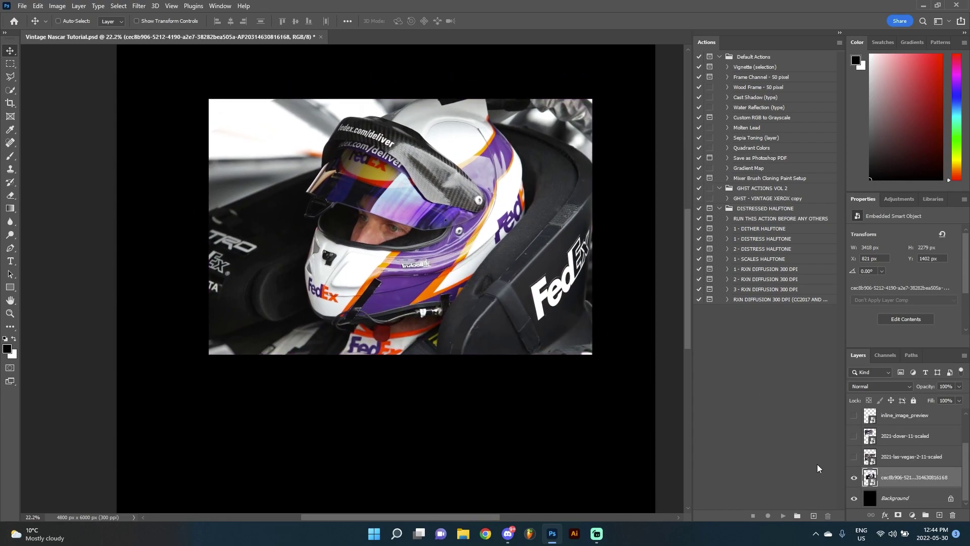
Convert the driver photo smart object into a regular pixel layer
right_click(909, 480)
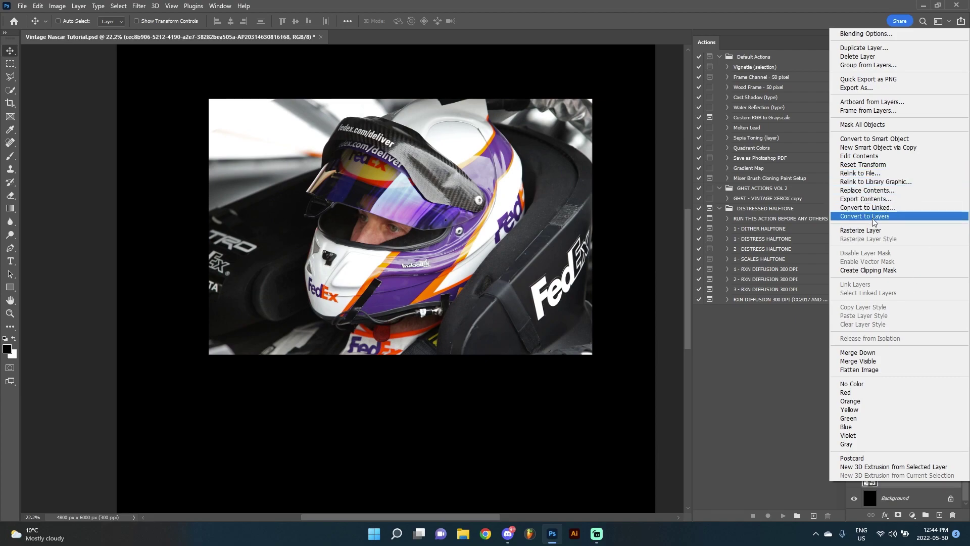
click(872, 217)
scroll(490, 220, up, 3)
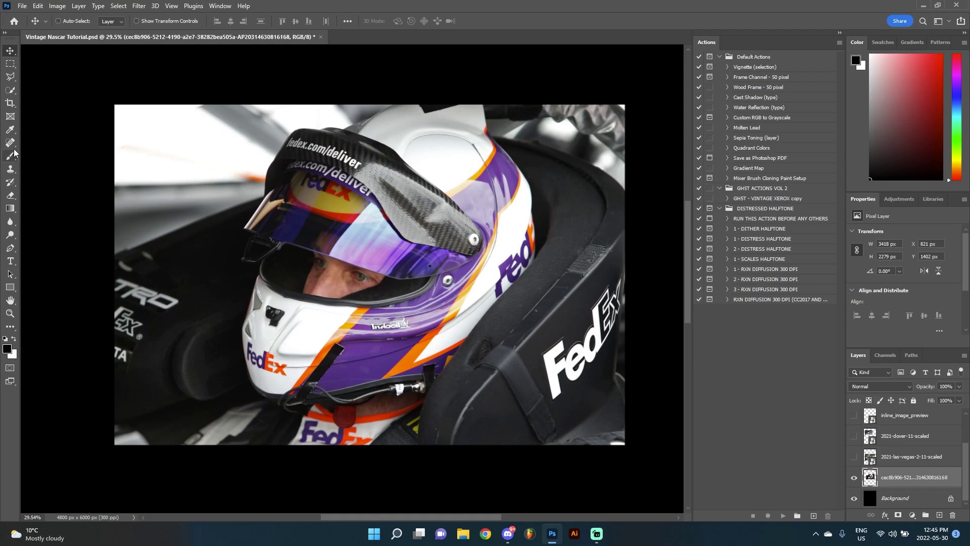
Outline the driver's helmet with a Polygonal Lasso selection
click(11, 79)
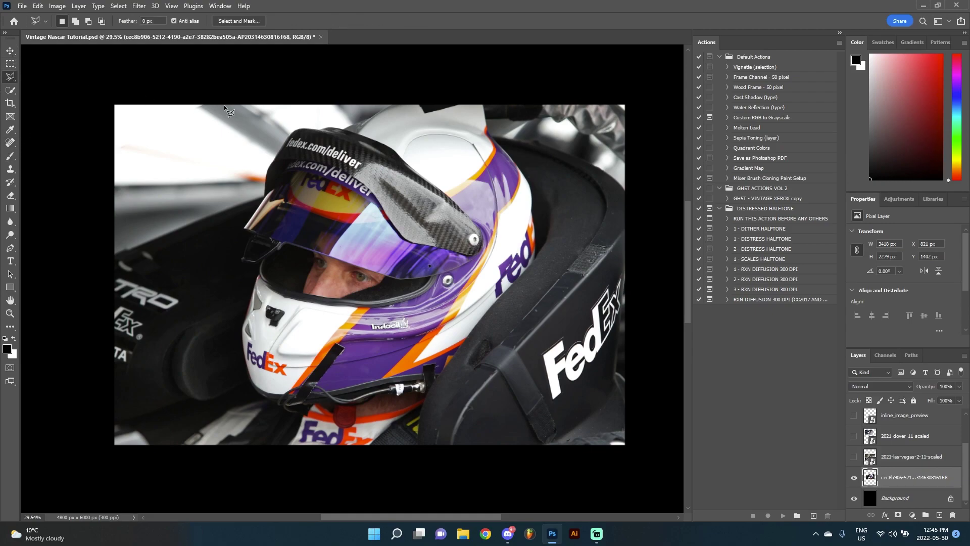
click(260, 86)
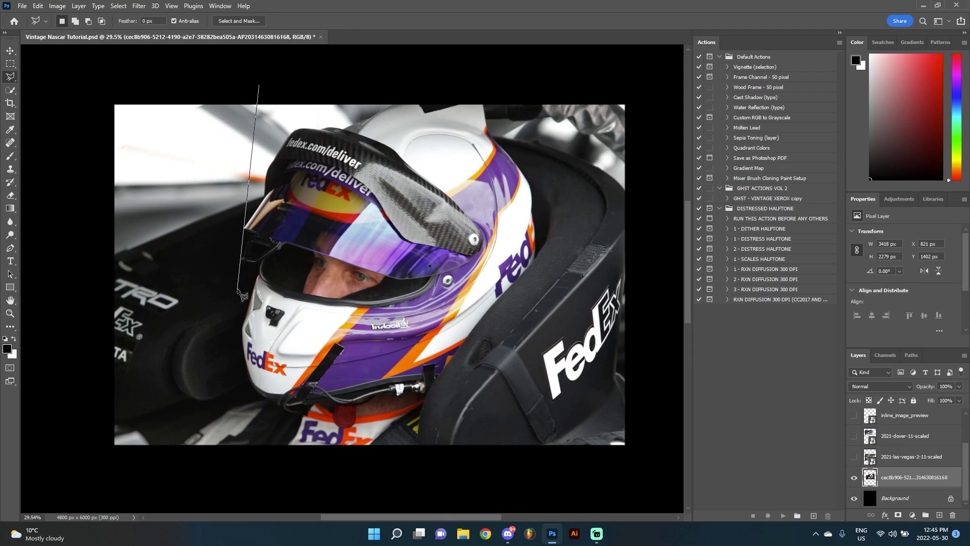
click(224, 259)
click(223, 363)
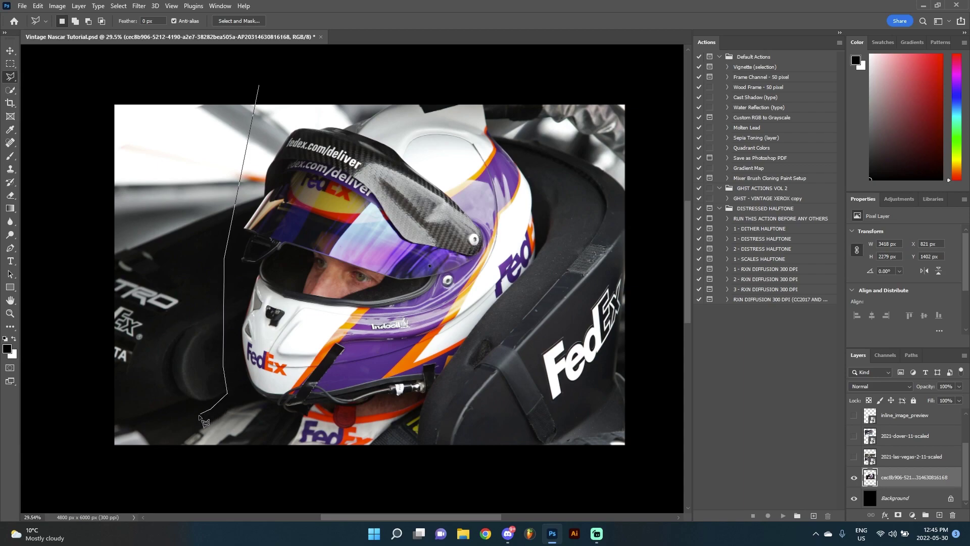
click(171, 454)
click(273, 472)
click(458, 461)
click(454, 443)
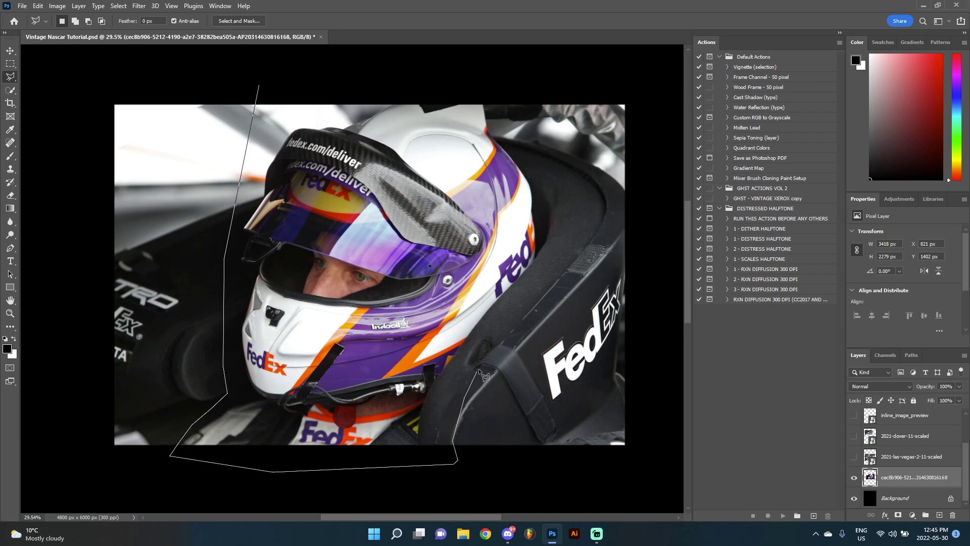
click(463, 396)
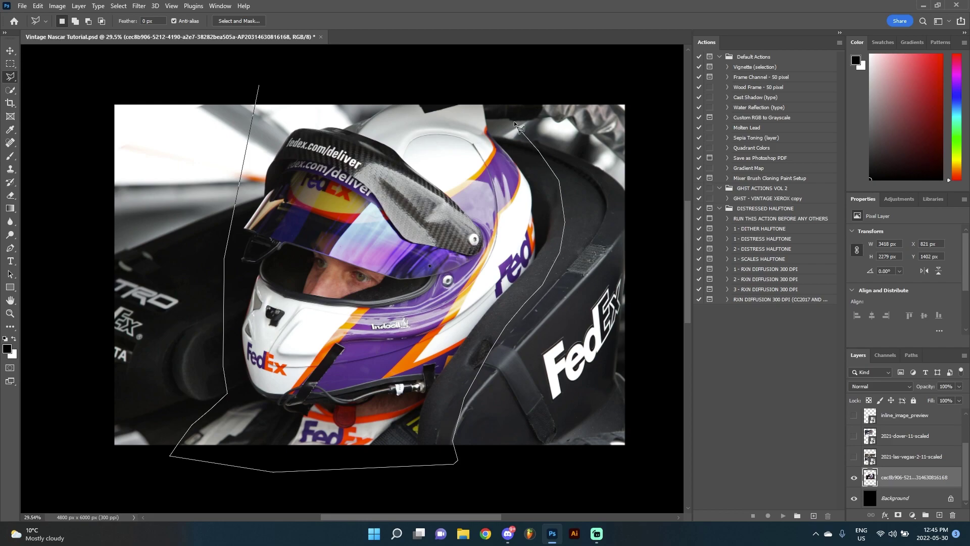
click(367, 82)
click(260, 87)
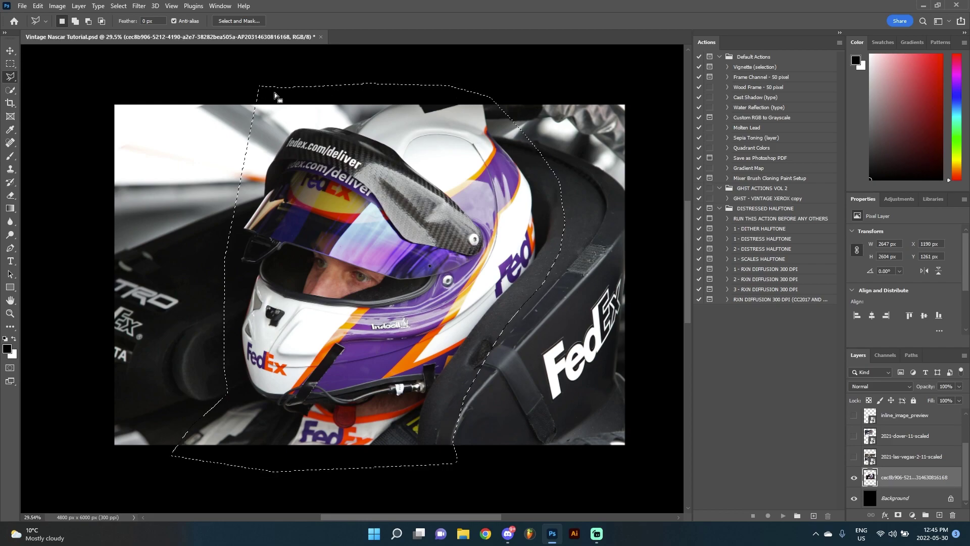
Copy the helmet selection onto a new Layer 1 and delete the original driver photo layer
right_click(343, 192)
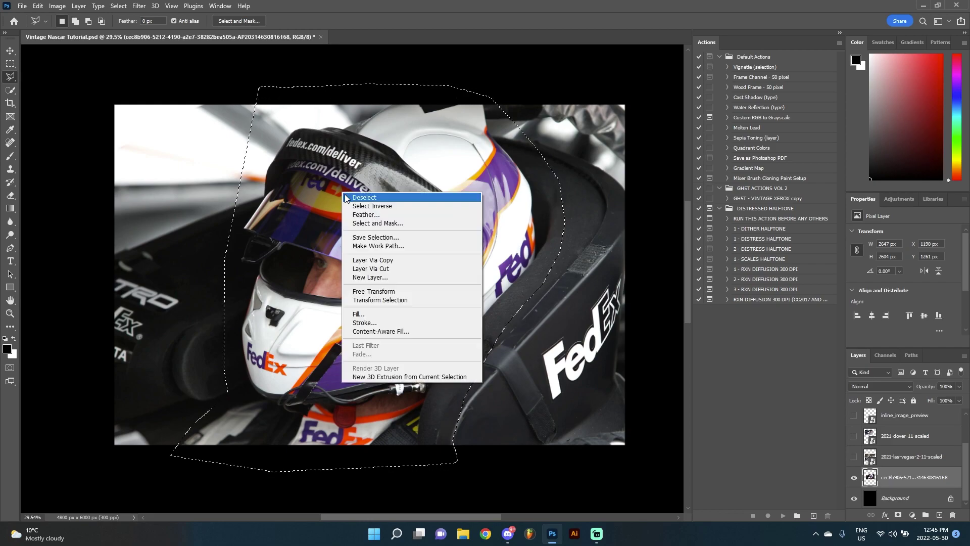
click(403, 268)
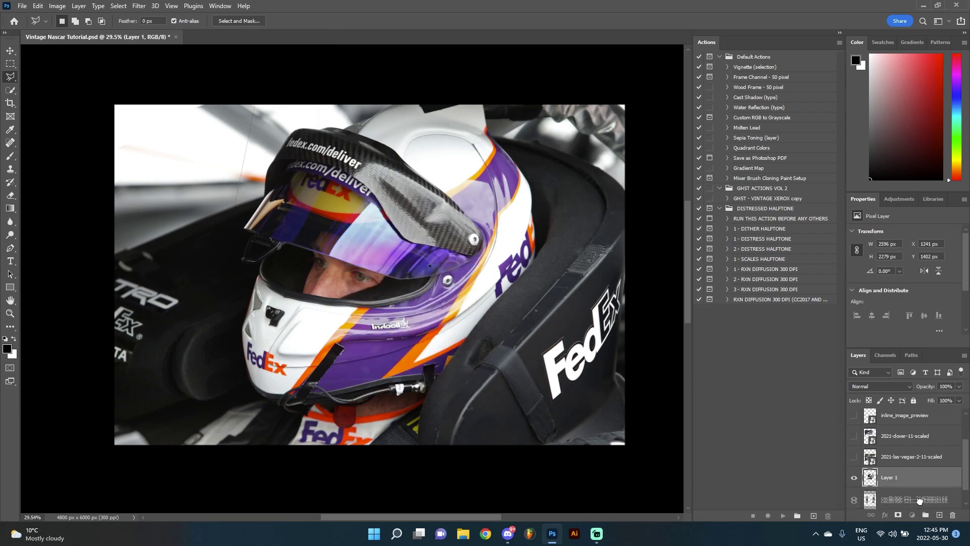
drag(920, 500, 953, 515)
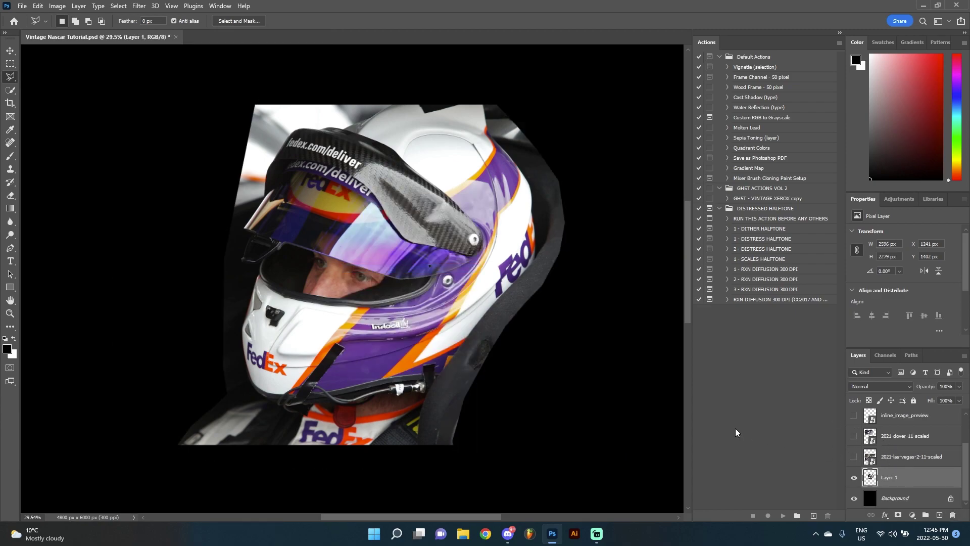
Show the Daytona car layer and move it just above the helmet layer in the stack
click(854, 461)
click(853, 459)
click(854, 436)
click(854, 436)
scroll(883, 443, up, 2)
scroll(883, 443, up, 1)
click(906, 420)
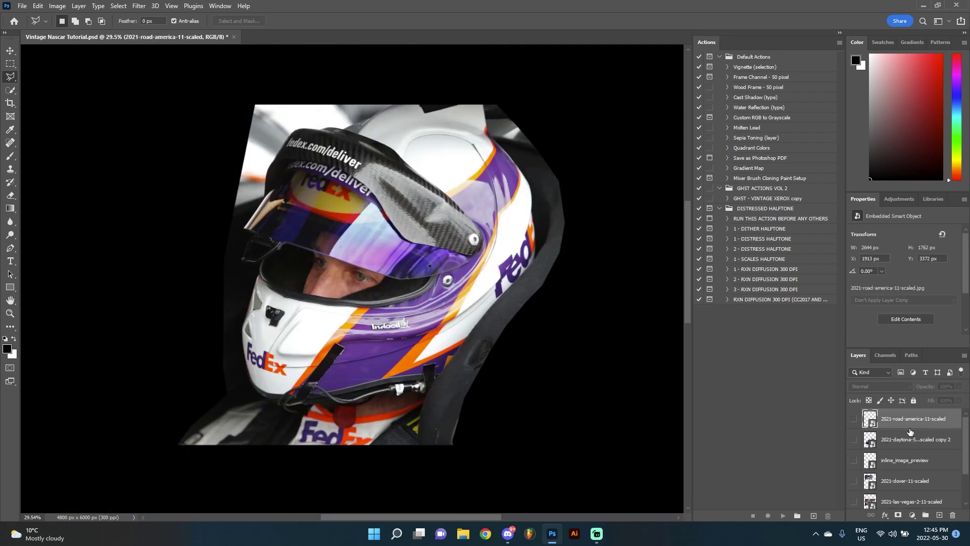
scroll(880, 430, down, 1)
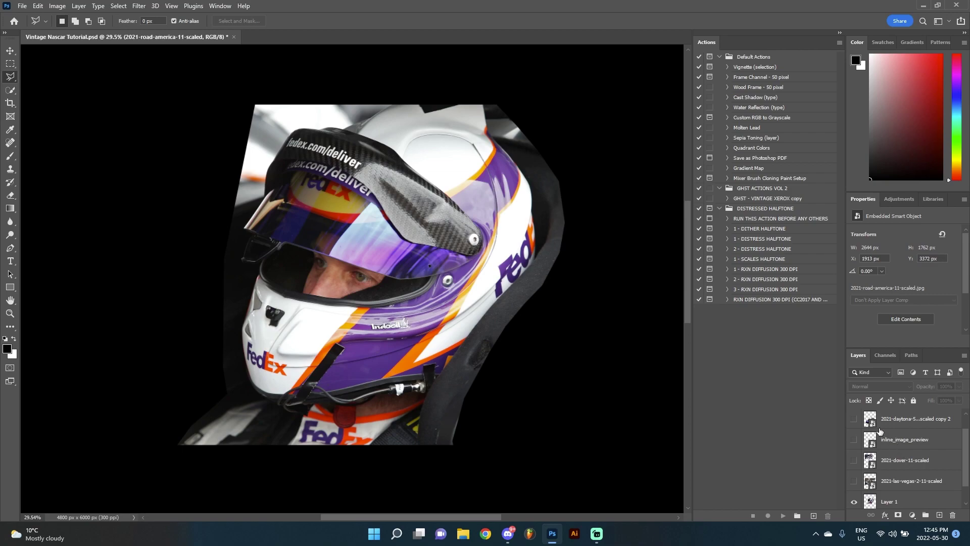
click(853, 420)
drag(904, 424, 892, 498)
click(893, 501)
scroll(264, 171, down, 3)
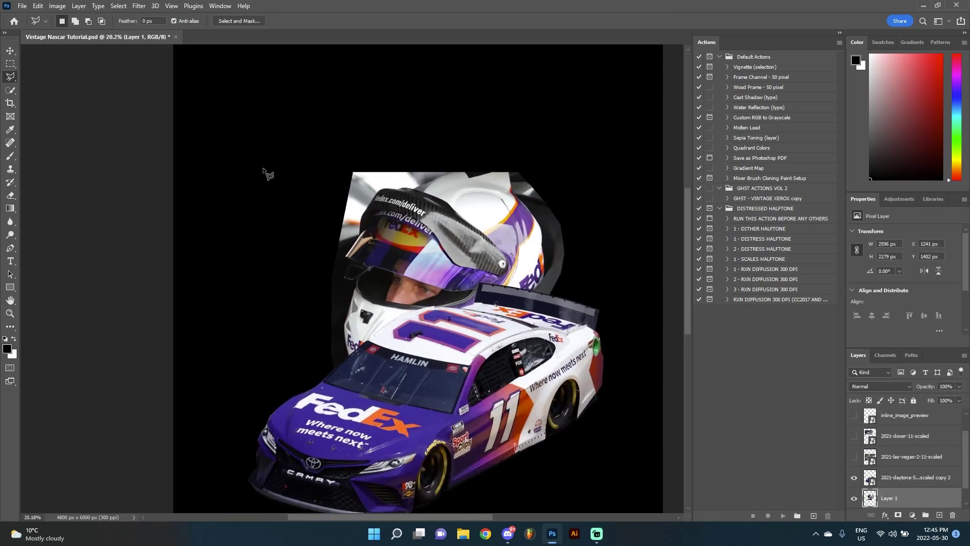
Move the helmet cutout left and down beside the car
click(9, 51)
drag(433, 269, 516, 225)
scroll(516, 226, down, 3)
scroll(516, 226, up, 3)
drag(515, 172, 361, 248)
Free Transform the helmet, flipping it horizontally twice, and place it up and right above the car
key(ctrl+t)
right_click(378, 205)
click(418, 404)
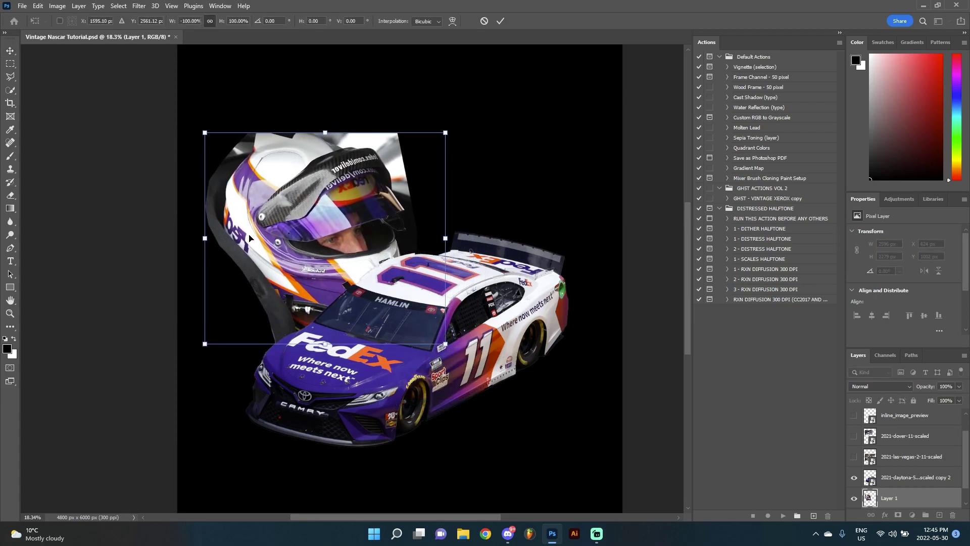
right_click(361, 172)
click(400, 369)
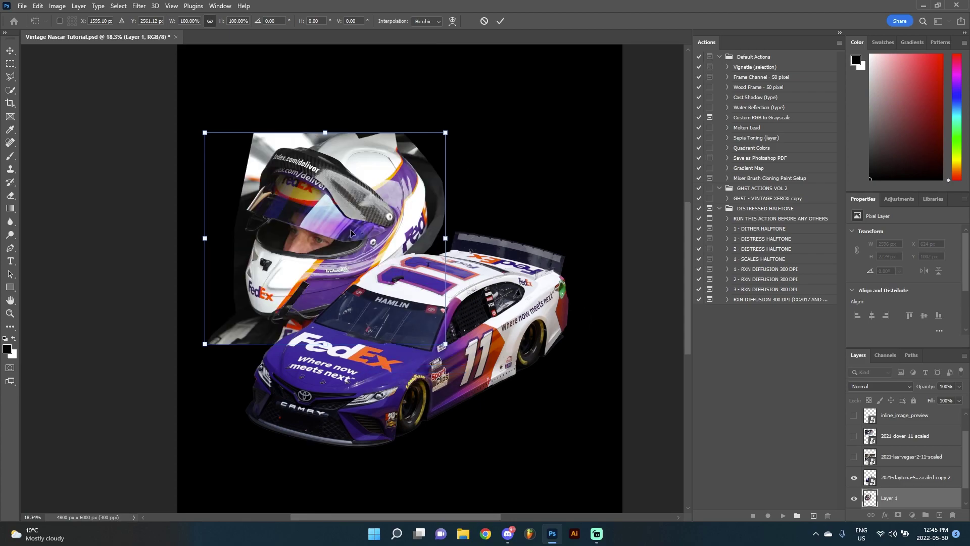
drag(350, 230, 529, 207)
key(Return)
Hide the car layer and nudge the helmet left and down on the black canvas
scroll(470, 221, down, 1)
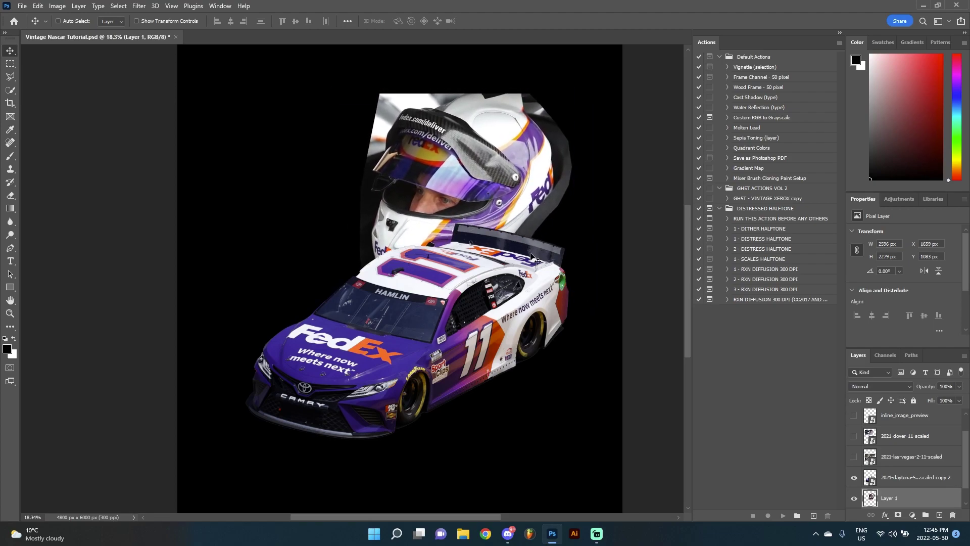
click(854, 478)
scroll(468, 180, up, 3)
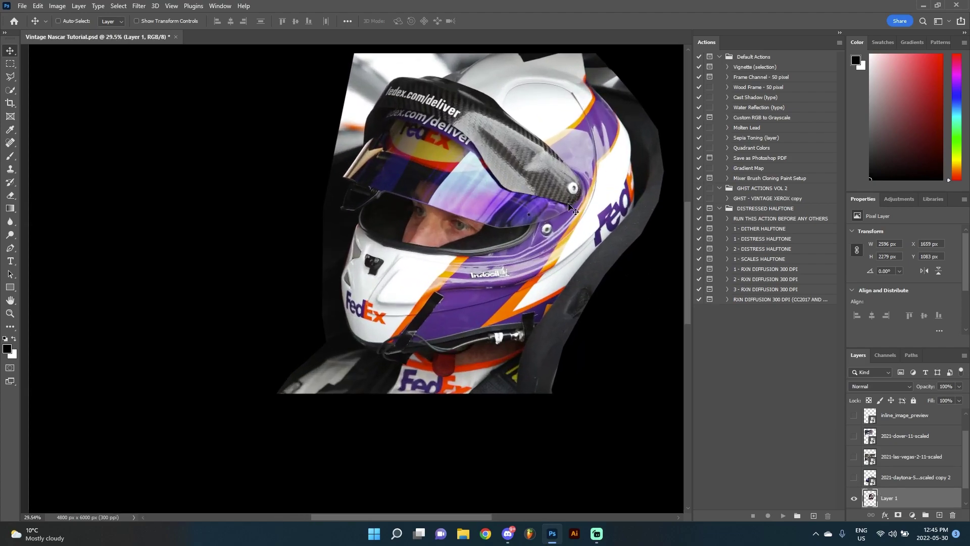
drag(571, 208, 550, 243)
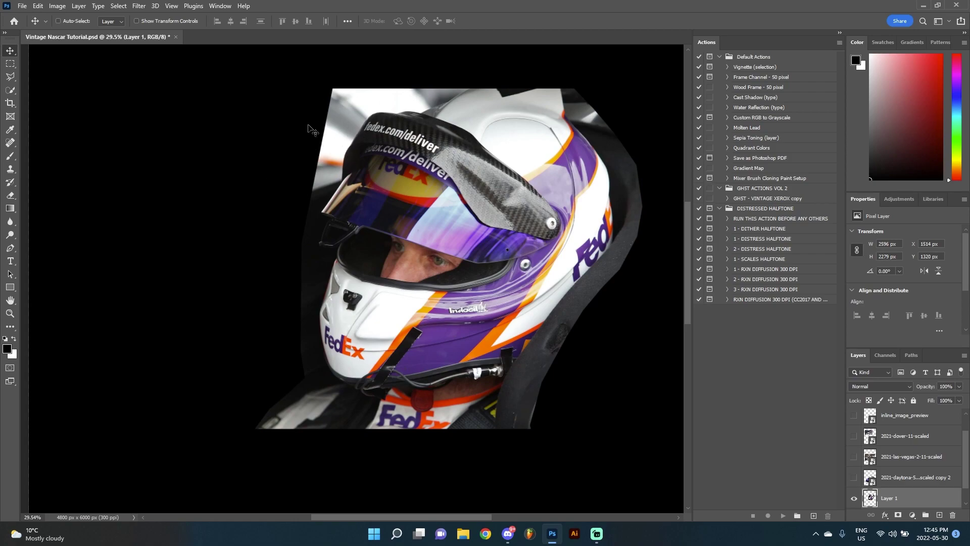
click(10, 195)
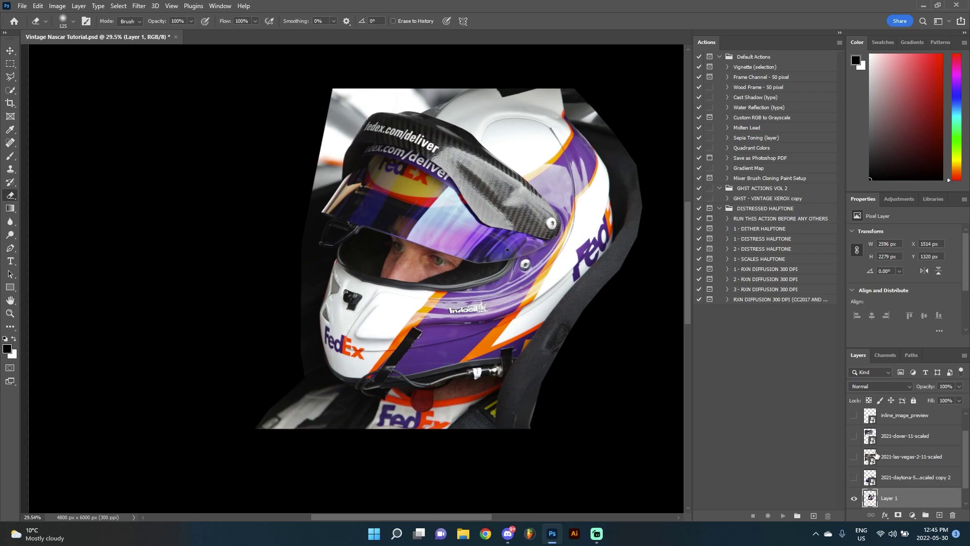
Paint black on a Layer 1 mask over the seat padding, then undo the mask entirely
scroll(896, 507, down, 1)
click(898, 514)
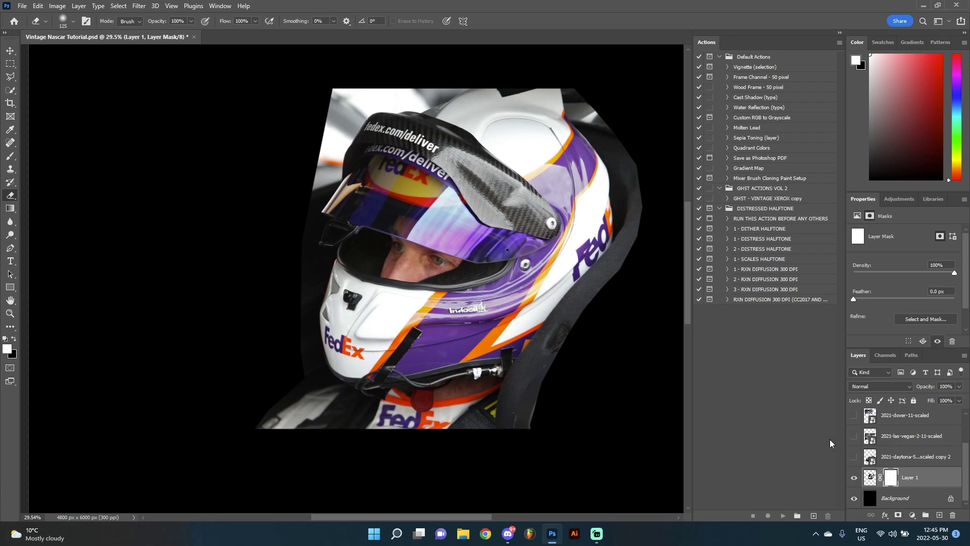
key(x)
click(11, 156)
scroll(533, 363, up, 3)
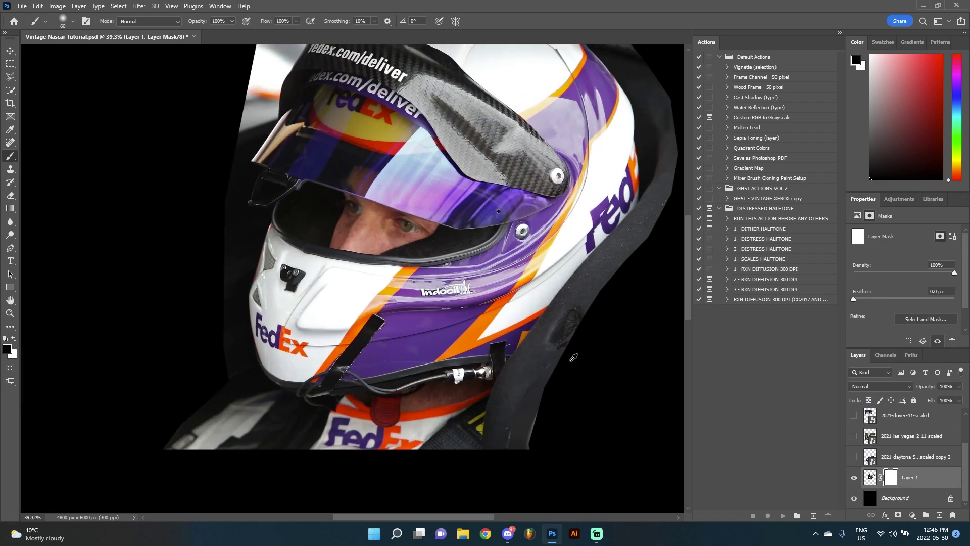
mouse_move(558, 335)
mouse_down()
mouse_move(573, 301)
mouse_move(576, 328)
mouse_up()
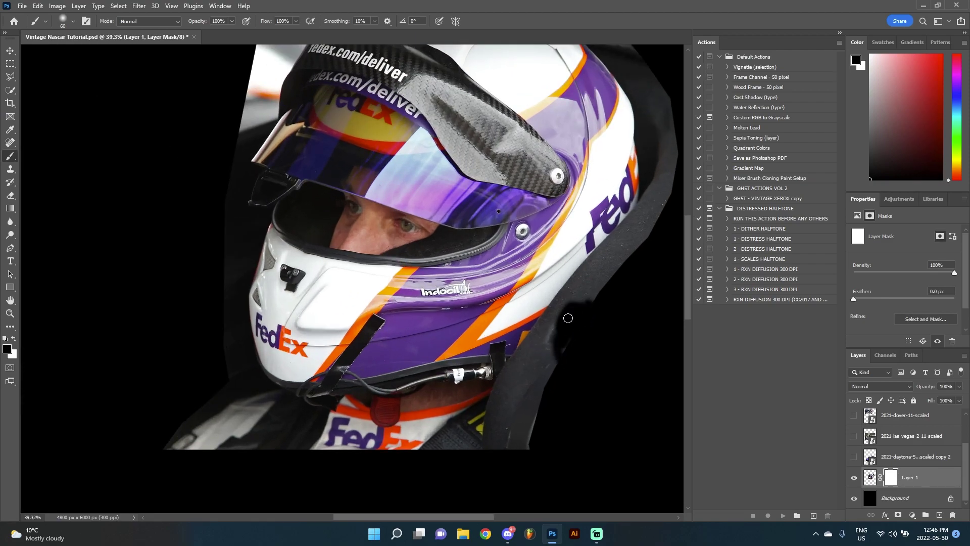
scroll(568, 318, up, 4)
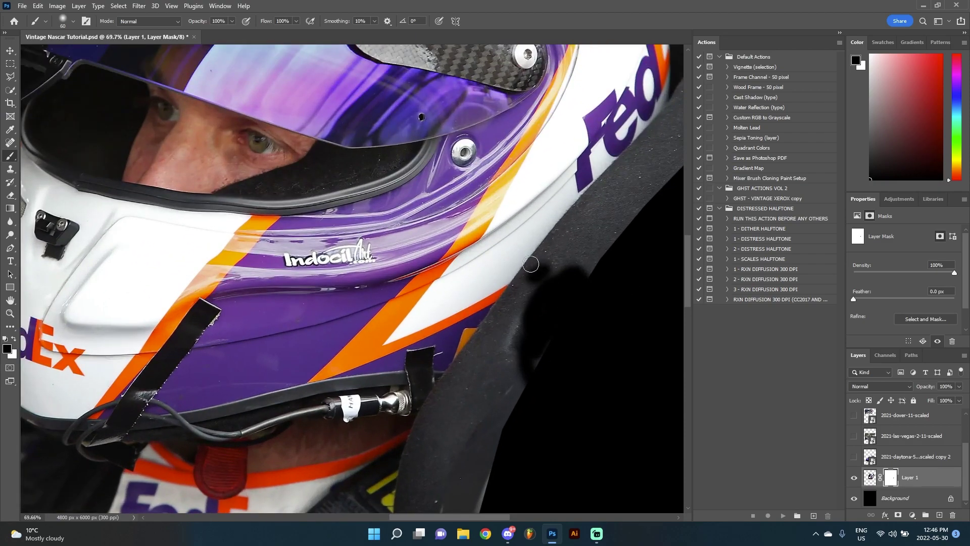
mouse_move(530, 264)
mouse_down()
mouse_move(529, 220)
mouse_move(537, 218)
mouse_move(545, 237)
mouse_move(540, 205)
mouse_move(503, 219)
mouse_move(546, 196)
mouse_move(515, 256)
mouse_move(550, 213)
mouse_up()
key(x)
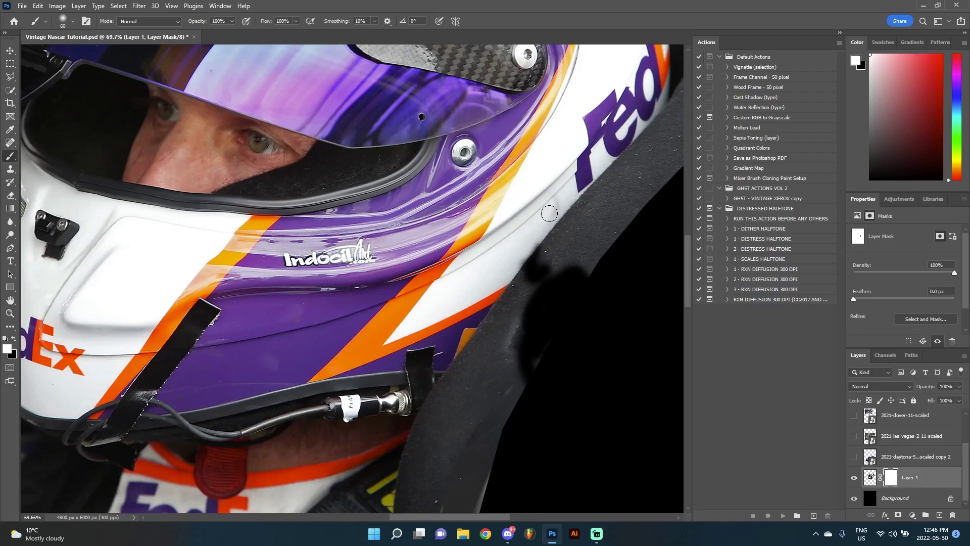
scroll(543, 262, down, 3)
key(ctrl+z)
key(ctrl+z)
key(ctrl+z)
key(ctrl+z)
key(ctrl+z)
key(ctrl+z)
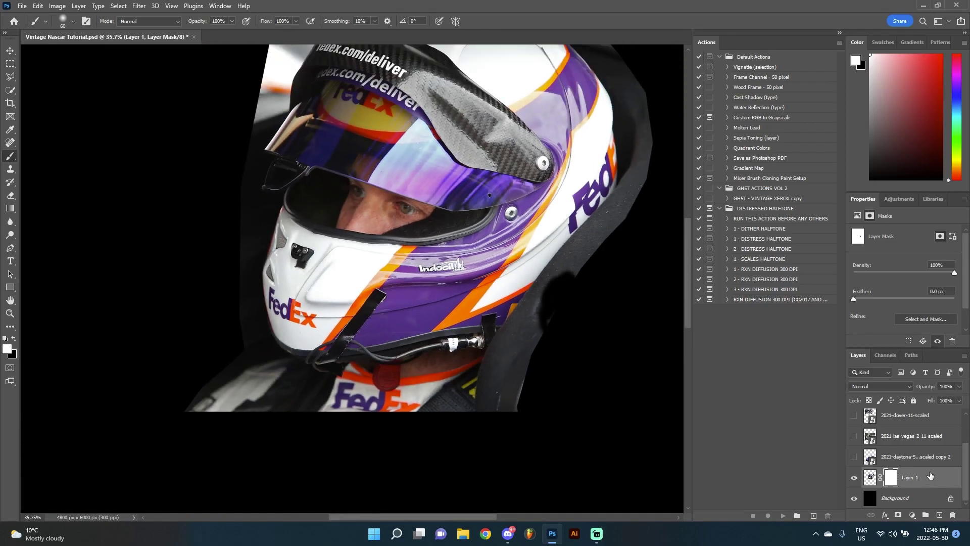
scroll(627, 353, down, 2)
Erase the seat area near the helmet's bottom edge with the Eraser
scroll(618, 331, up, 3)
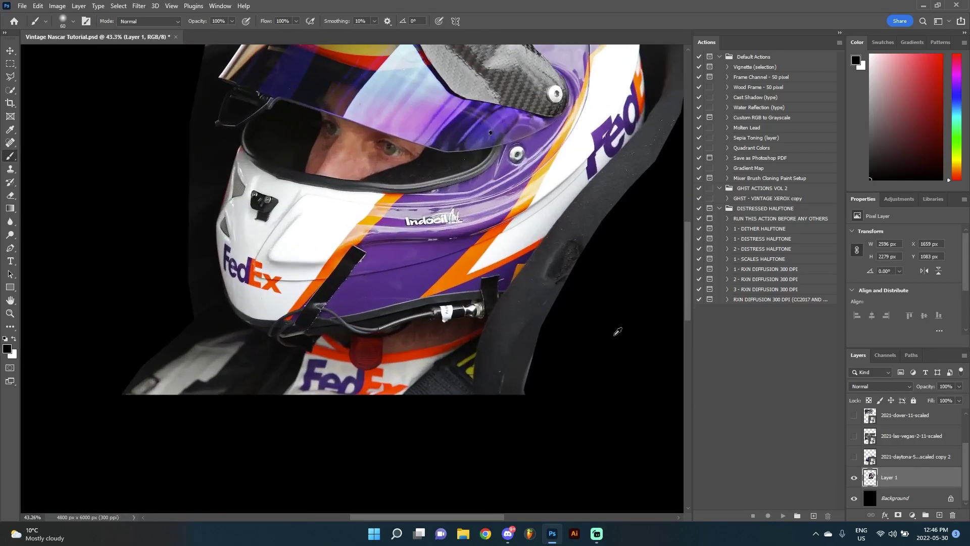
click(10, 195)
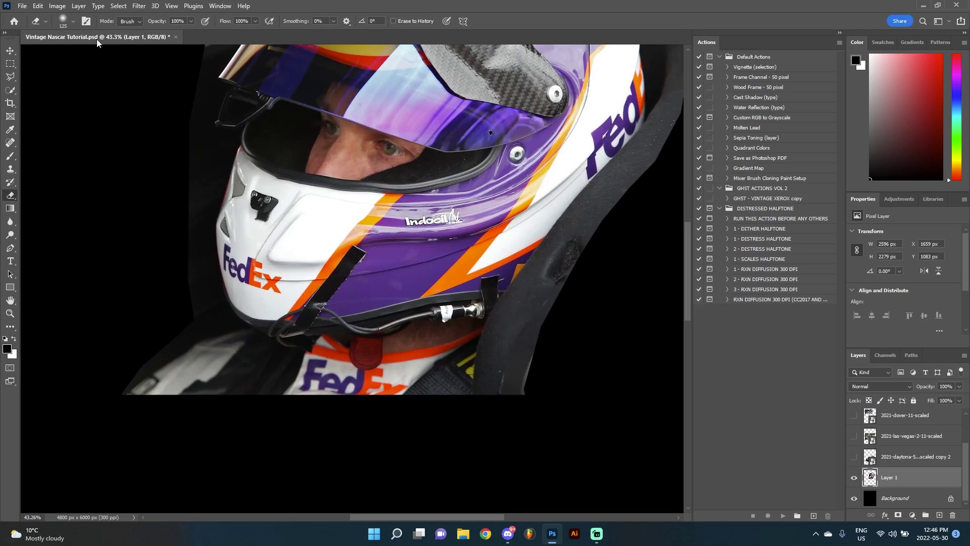
scroll(450, 345, up, 2)
mouse_move(509, 416)
mouse_down()
mouse_move(507, 382)
mouse_move(506, 431)
mouse_move(490, 414)
mouse_move(483, 427)
mouse_move(497, 342)
mouse_move(486, 413)
mouse_move(506, 347)
mouse_move(486, 446)
mouse_move(490, 426)
mouse_move(471, 429)
mouse_move(528, 394)
mouse_move(527, 427)
mouse_move(515, 357)
mouse_move(545, 309)
mouse_move(555, 333)
mouse_up()
scroll(556, 341, down, 4)
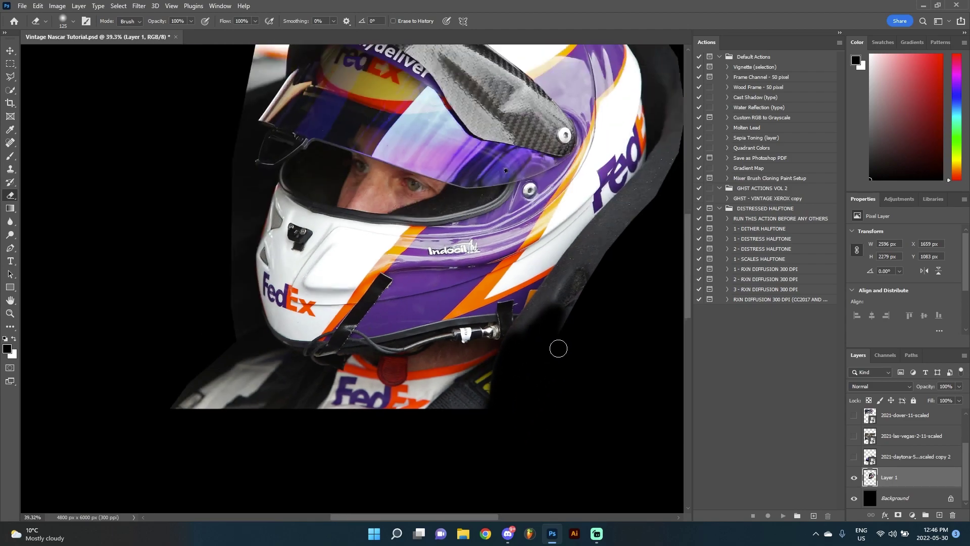
scroll(553, 341, up, 5)
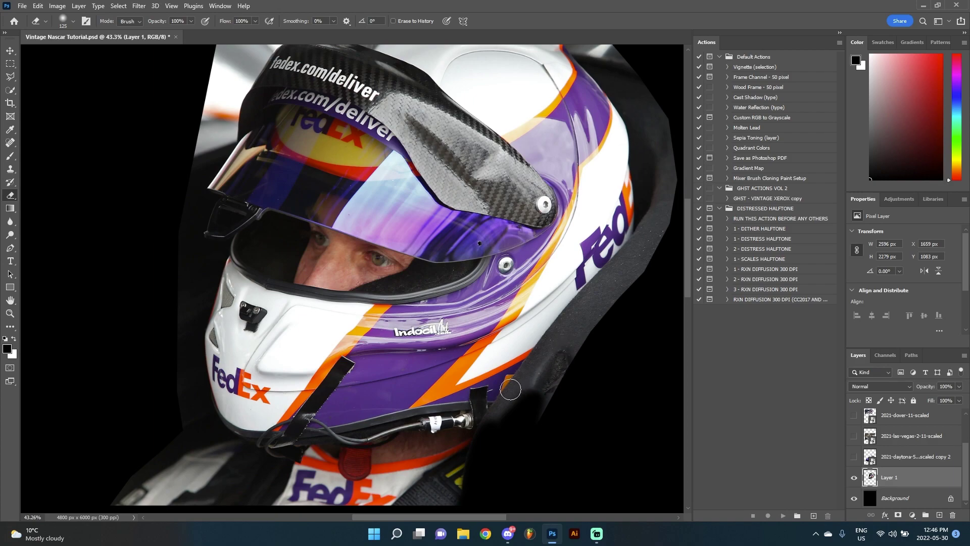
scroll(521, 391, down, 2)
scroll(599, 329, up, 2)
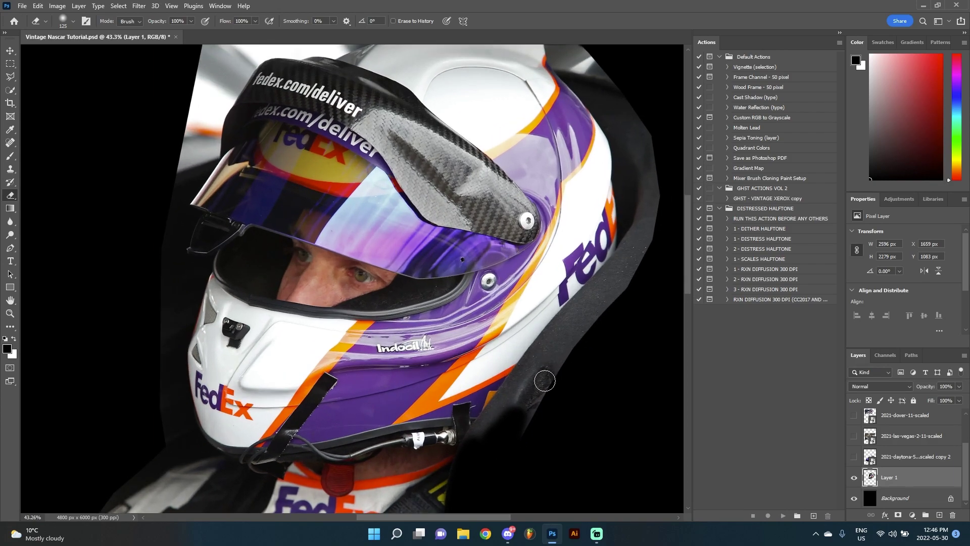
scroll(485, 424, down, 2)
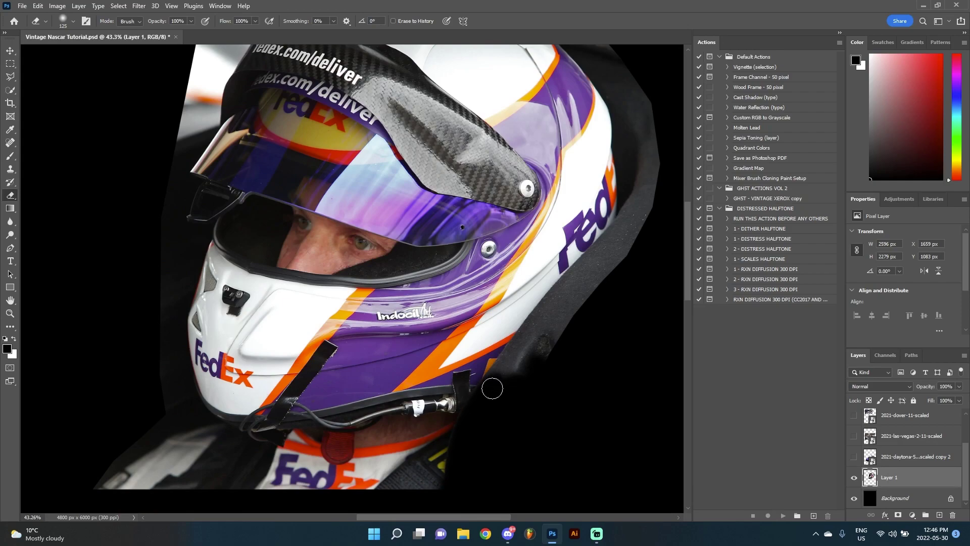
scroll(570, 329, down, 2)
scroll(570, 329, down, 3)
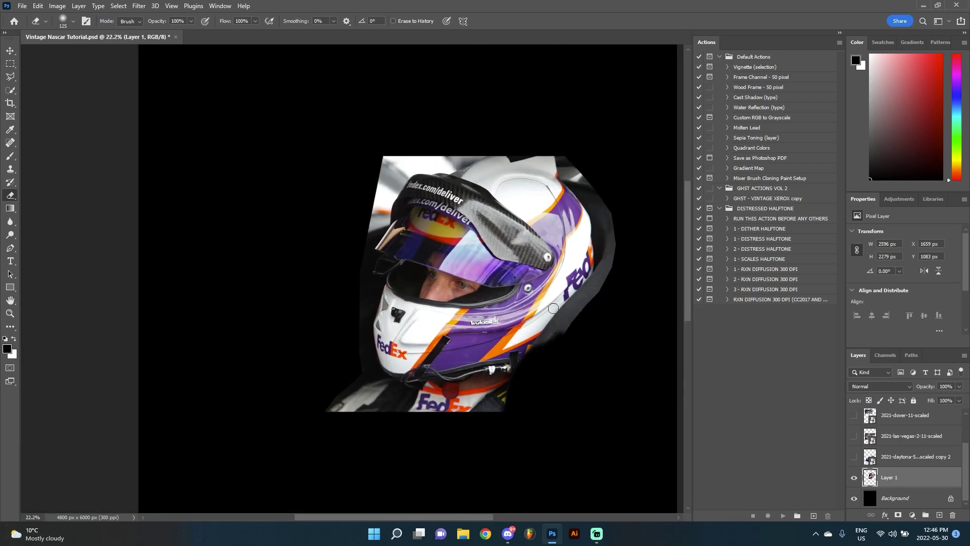
scroll(576, 296, up, 2)
scroll(586, 299, up, 4)
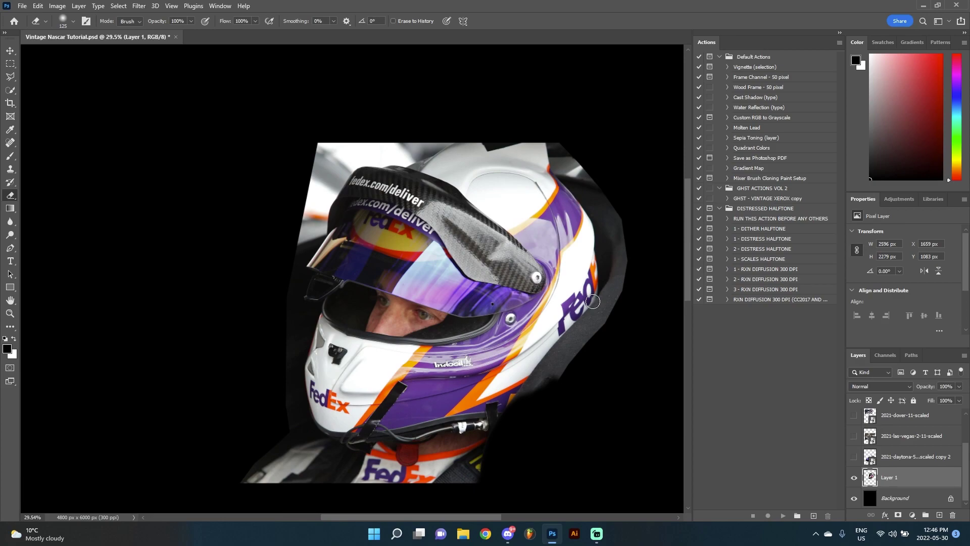
scroll(591, 291, up, 3)
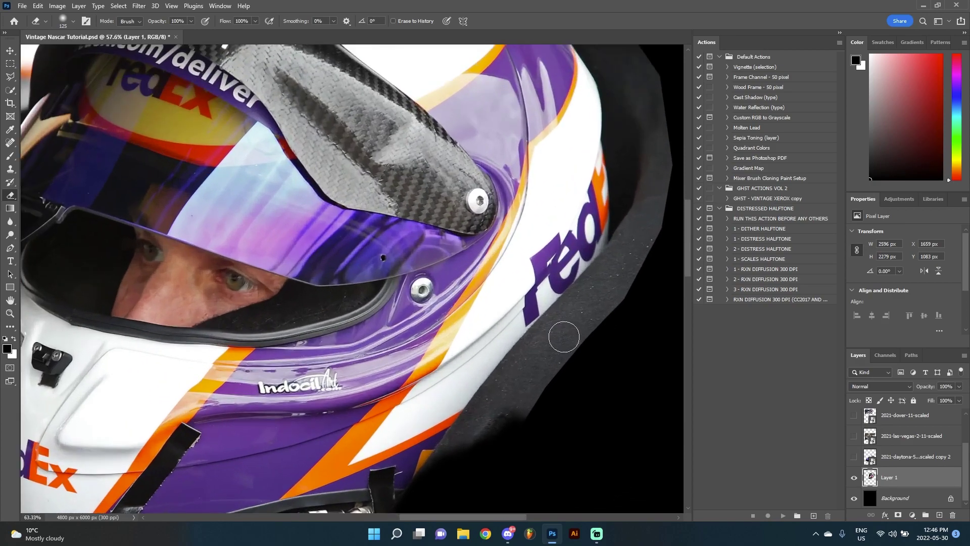
scroll(643, 288, down, 2)
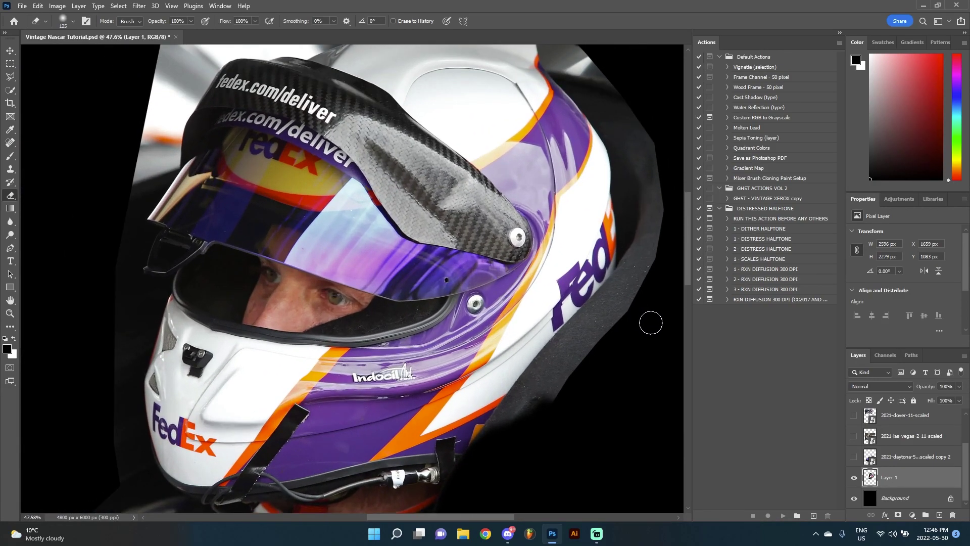
scroll(640, 355, up, 4)
Erase the dark background along the helmet's lower-right edge
mouse_move(526, 399)
mouse_down()
mouse_move(426, 476)
mouse_move(491, 381)
mouse_move(479, 398)
mouse_up()
drag(440, 442, 486, 396)
drag(452, 428, 480, 396)
scroll(515, 398, down, 7)
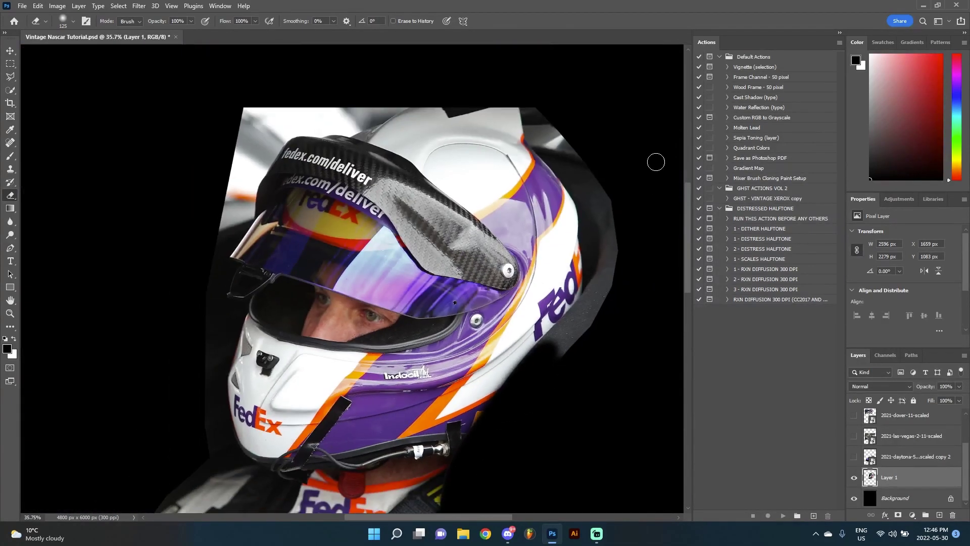
scroll(605, 157, up, 8)
Erase the grey leftovers at the upper right, beside the FedEx lettering, and up the right side
drag(528, 147, 577, 428)
scroll(606, 303, down, 2)
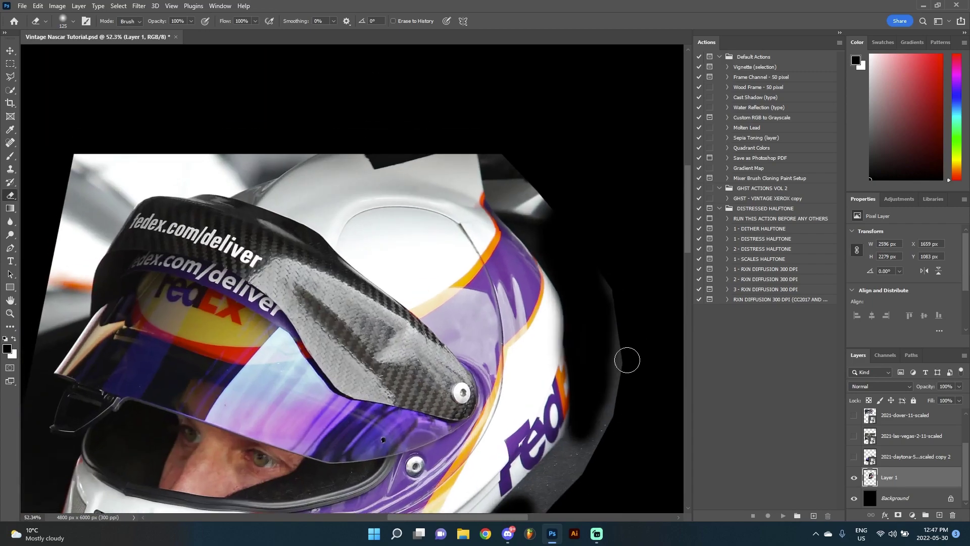
scroll(600, 402, down, 3)
scroll(494, 387, up, 4)
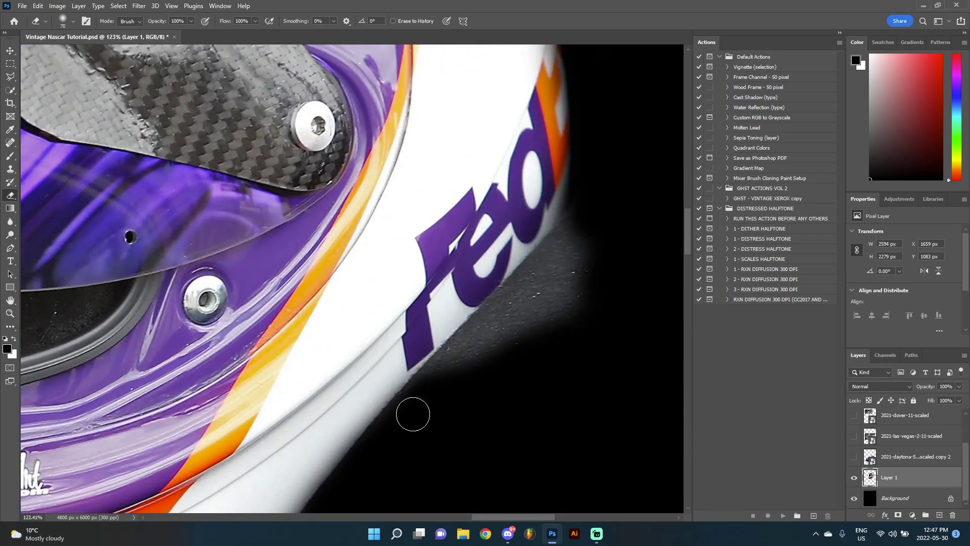
mouse_move(413, 415)
mouse_down()
mouse_move(453, 355)
mouse_move(566, 241)
mouse_move(391, 434)
mouse_up()
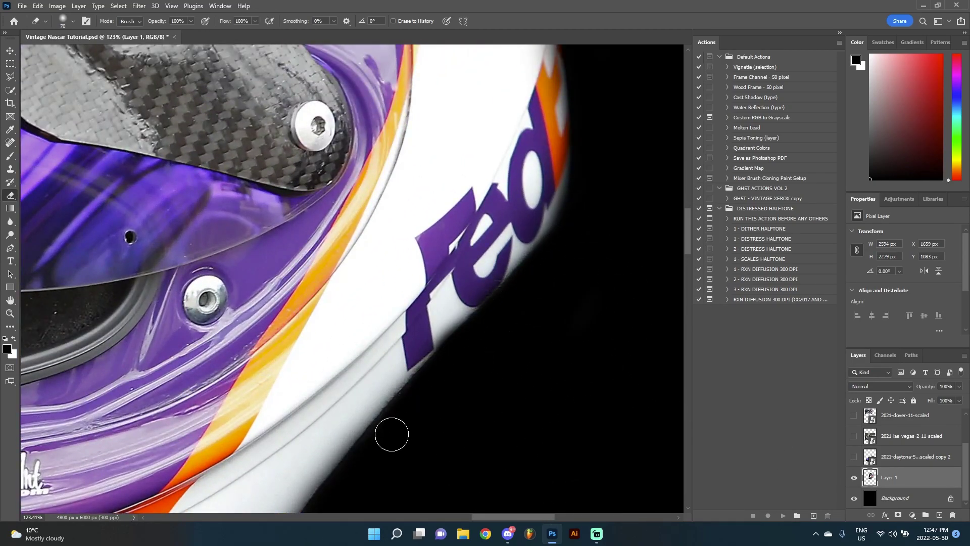
scroll(478, 383, down, 3)
scroll(576, 366, up, 2)
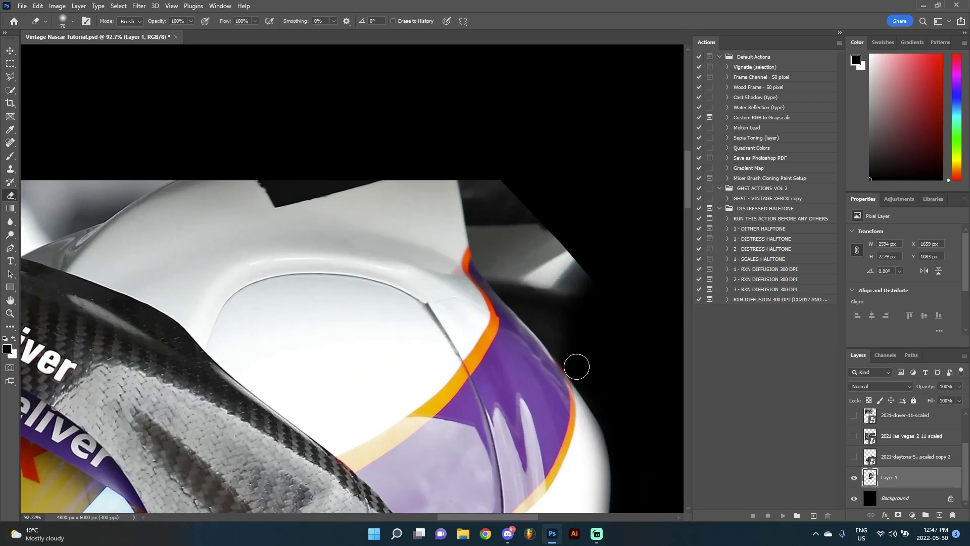
mouse_move(577, 367)
mouse_down()
mouse_move(509, 281)
mouse_move(473, 196)
mouse_move(400, 167)
mouse_up()
mouse_move(461, 176)
mouse_down()
mouse_move(506, 245)
mouse_move(493, 268)
mouse_move(509, 276)
mouse_move(537, 247)
mouse_up()
Toggle the black Background layer off and back on to inspect the helmet cutout
scroll(556, 264, down, 12)
click(854, 498)
click(853, 499)
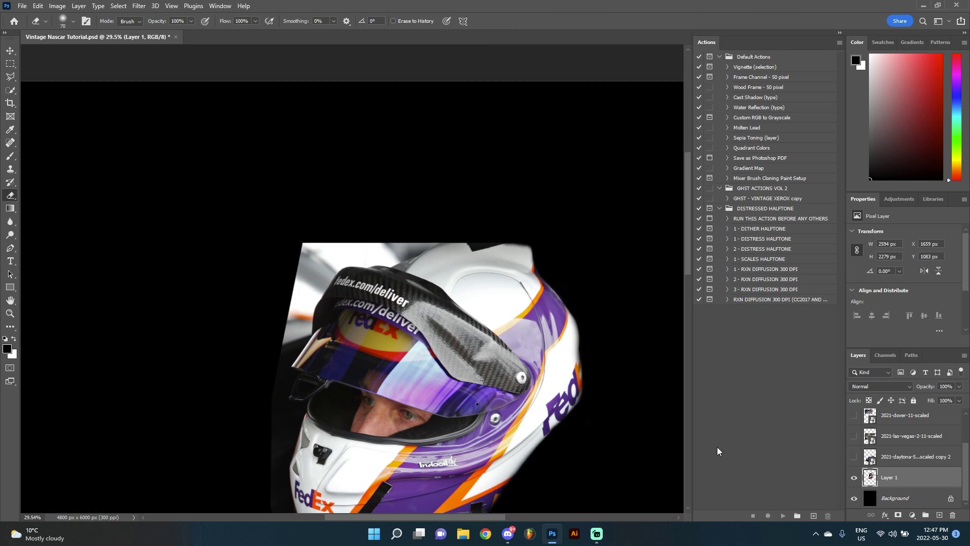
key(ctrl+t)
scroll(602, 315, down, 7)
click(486, 22)
click(853, 498)
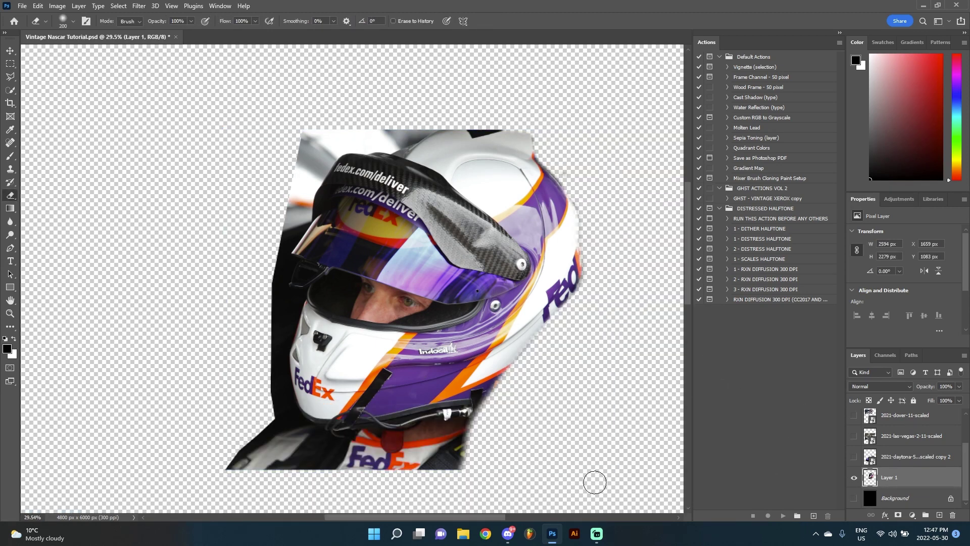
Check Layer 1's bounds and erase the stray pixels to the right of the helmet
key(ctrl+t)
key(Escape)
mouse_move(550, 427)
mouse_down()
mouse_move(593, 326)
mouse_move(603, 228)
mouse_up()
key(ctrl+t)
key(Escape)
click(854, 498)
scroll(392, 460, up, 1)
Erase along the helmet's bottom edge and the dark strip to its left, then check the cutout against transparency with a smaller brush
mouse_move(192, 466)
mouse_down()
mouse_move(246, 438)
mouse_move(317, 475)
mouse_move(445, 483)
mouse_move(491, 472)
mouse_up()
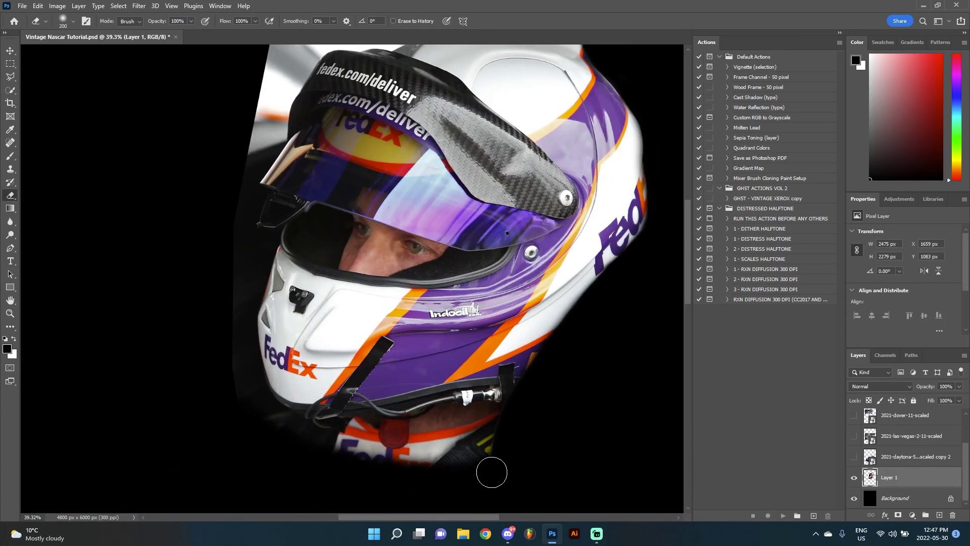
drag(233, 382, 233, 225)
scroll(200, 364, up, 6)
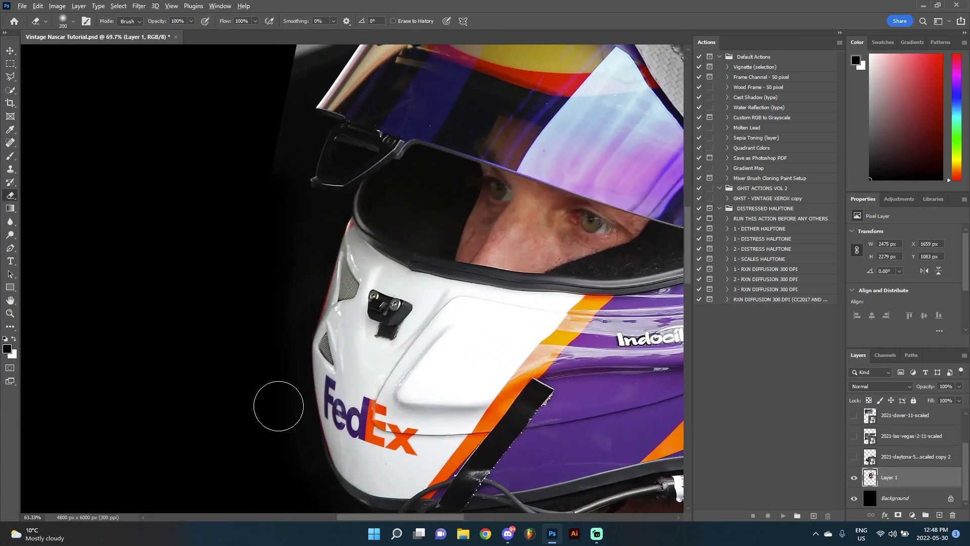
scroll(279, 405, down, 4)
key(bracketleft)
key(bracketleft)
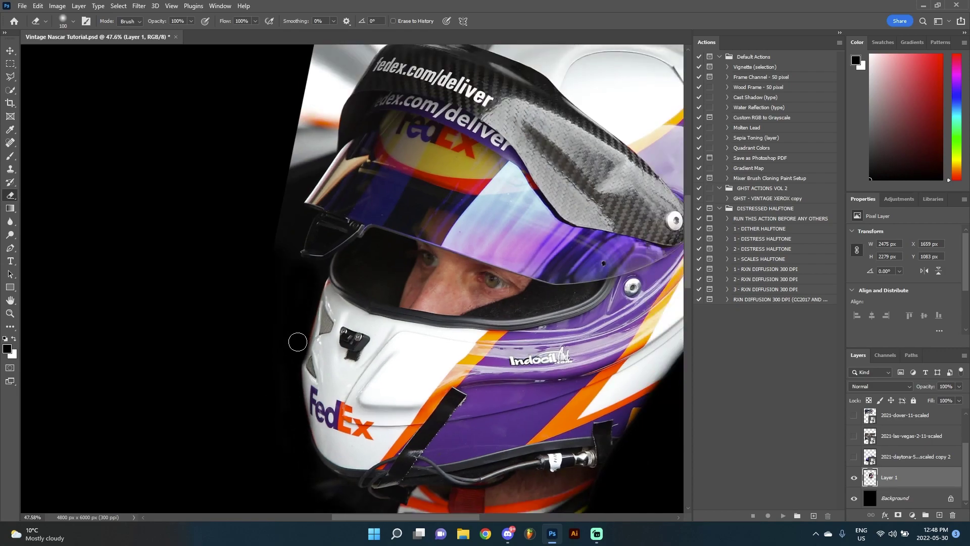
scroll(247, 420, up, 2)
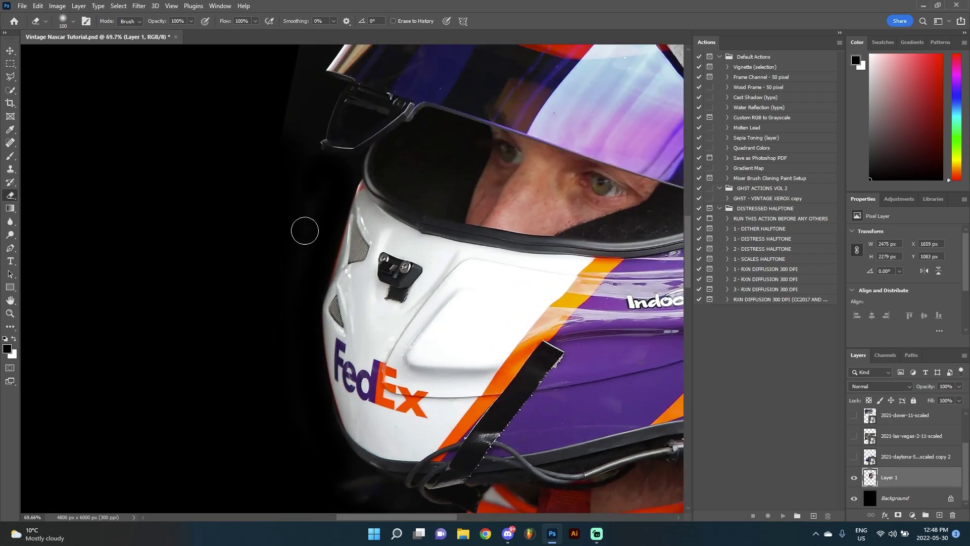
click(854, 498)
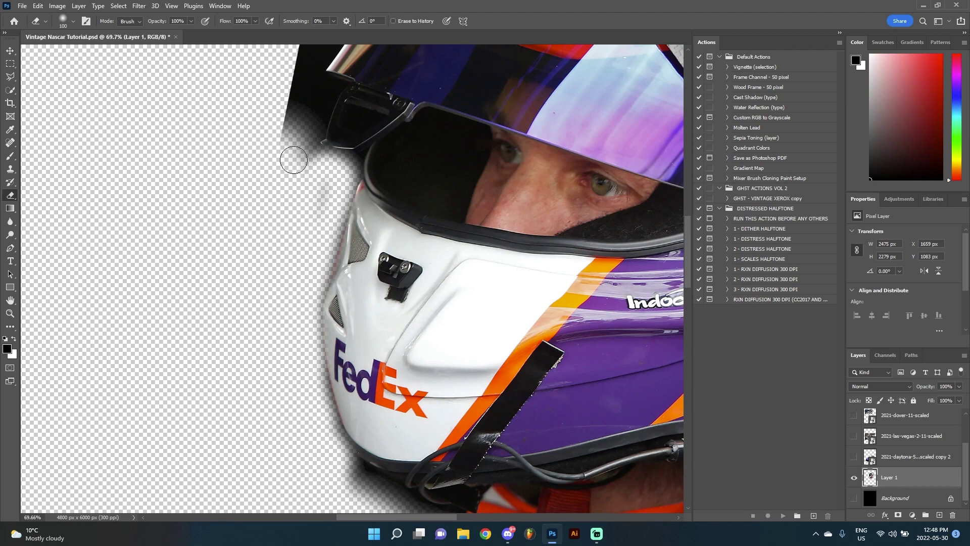
scroll(293, 160, down, 5)
scroll(345, 267, up, 6)
click(854, 498)
scroll(211, 407, down, 1)
Erase the faint left edge, the dark patch above the visor, and up the helmet's left side
drag(209, 366, 218, 401)
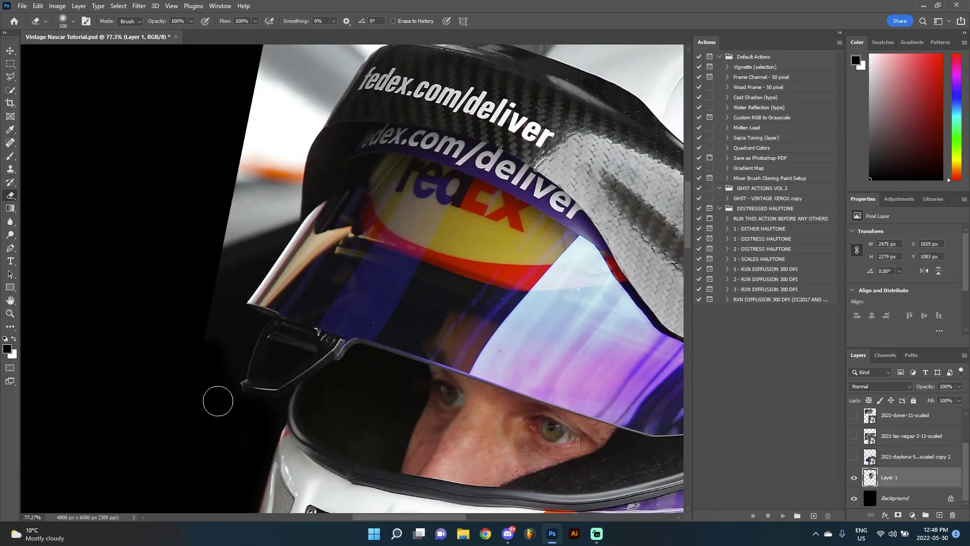
scroll(237, 333, down, 2)
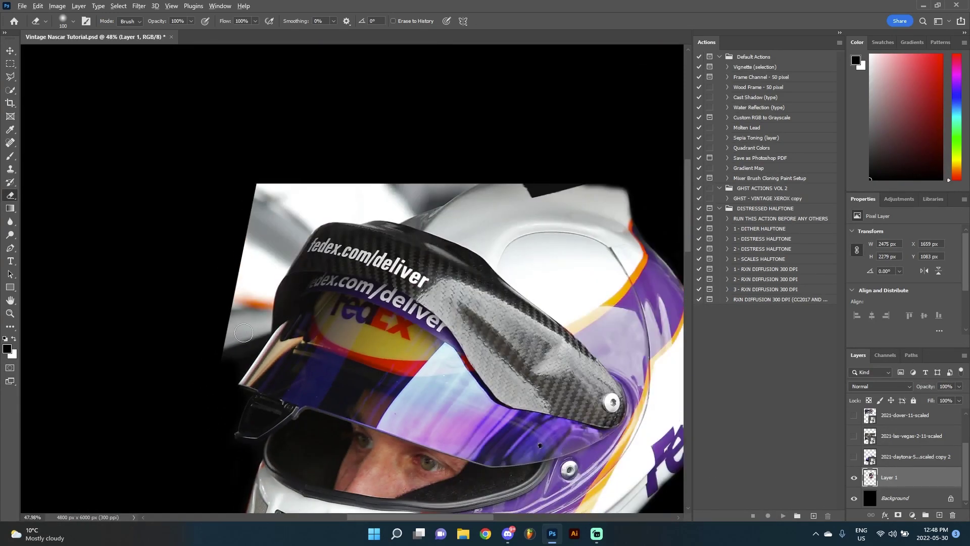
scroll(224, 405, up, 3)
drag(253, 375, 268, 345)
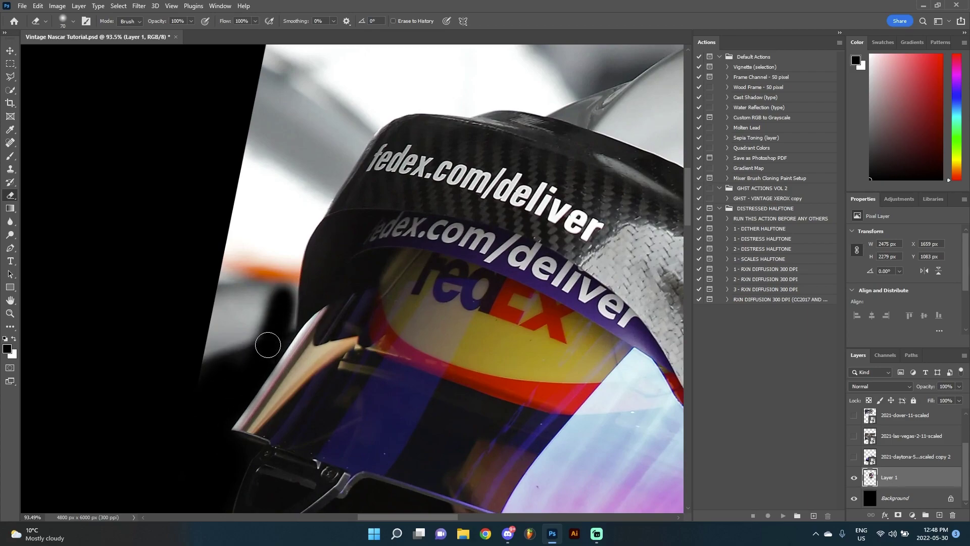
mouse_move(289, 311)
mouse_down()
mouse_move(313, 220)
mouse_move(248, 303)
mouse_move(247, 279)
mouse_move(279, 274)
mouse_move(223, 263)
mouse_up()
scroll(558, 134, down, 4)
scroll(469, 172, up, 5)
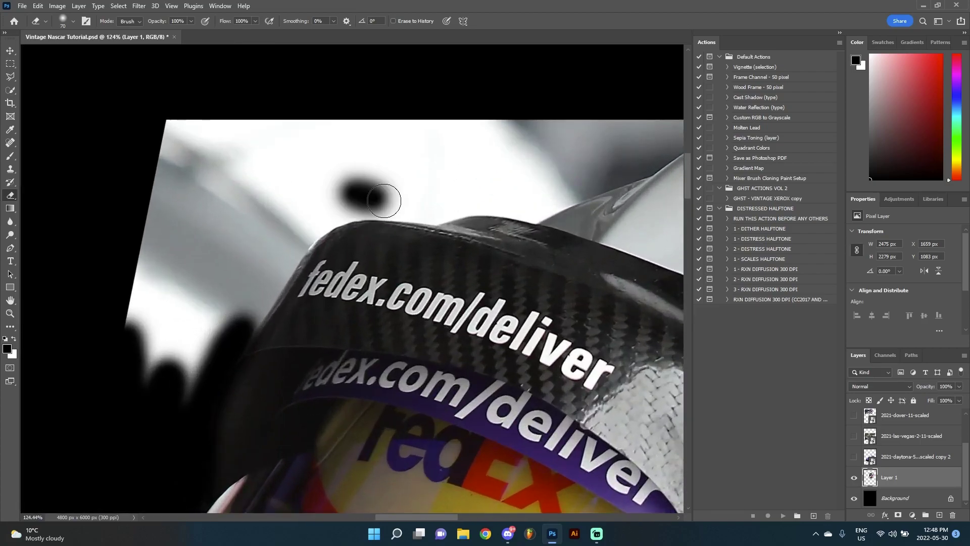
Erase leftover background above the carbon visor and at the helmet's top right
mouse_move(389, 197)
mouse_down()
mouse_move(294, 240)
mouse_move(242, 323)
mouse_move(310, 223)
mouse_move(295, 235)
mouse_move(206, 352)
mouse_move(199, 395)
mouse_move(362, 195)
mouse_move(526, 206)
mouse_move(438, 212)
mouse_move(383, 202)
mouse_move(529, 206)
mouse_up()
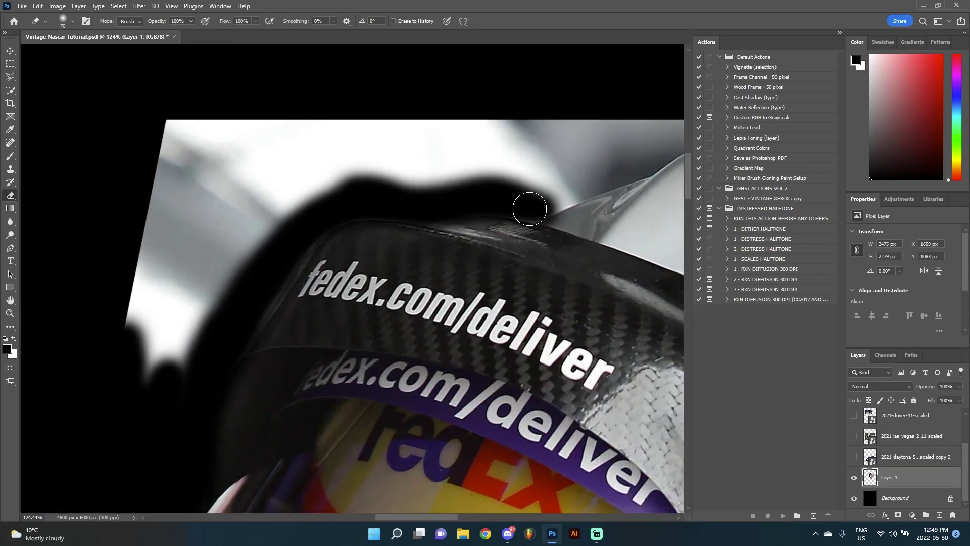
scroll(529, 206, down, 3)
scroll(563, 145, up, 4)
mouse_move(563, 145)
mouse_down()
mouse_move(469, 208)
mouse_move(341, 259)
mouse_move(490, 194)
mouse_move(553, 149)
mouse_move(418, 158)
mouse_up()
scroll(627, 186, down, 3)
scroll(508, 181, up, 5)
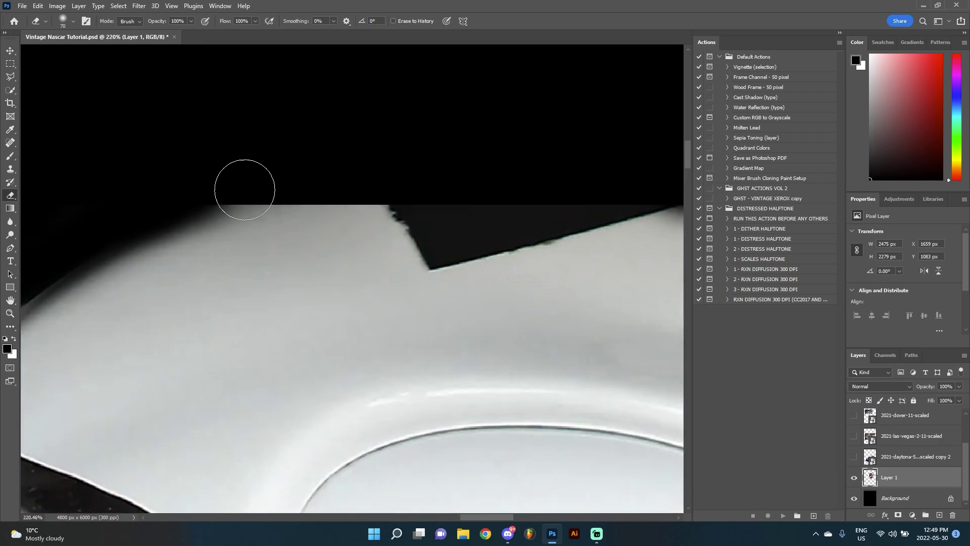
Clean up the helmet's top edge and the white patch to its upper left
mouse_move(245, 190)
mouse_down()
mouse_move(396, 190)
mouse_move(526, 205)
mouse_move(650, 185)
mouse_move(666, 198)
mouse_up()
scroll(564, 197, down, 6)
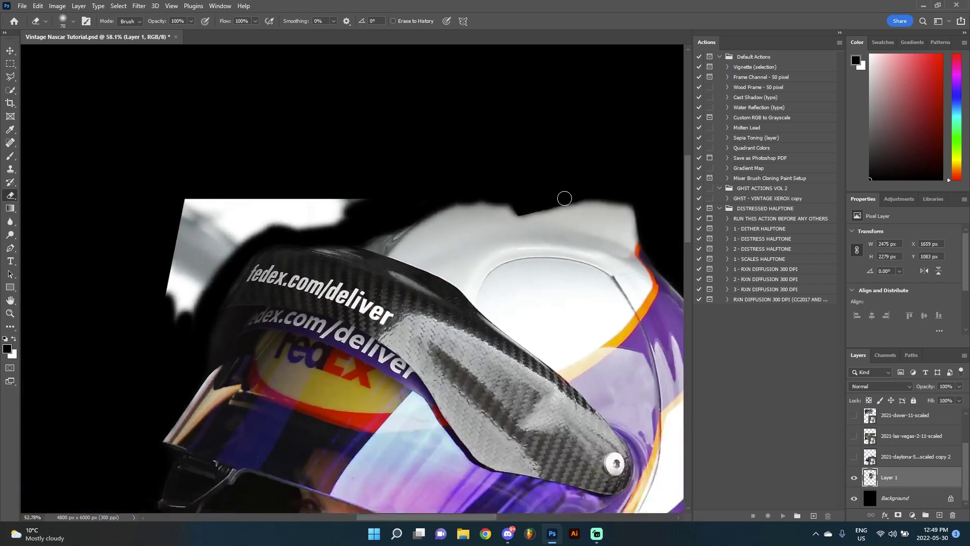
scroll(565, 198, up, 4)
mouse_move(496, 213)
mouse_down()
mouse_move(441, 195)
mouse_move(345, 201)
mouse_up()
scroll(439, 191, down, 5)
scroll(578, 223, down, 4)
scroll(578, 227, up, 2)
scroll(388, 209, up, 6)
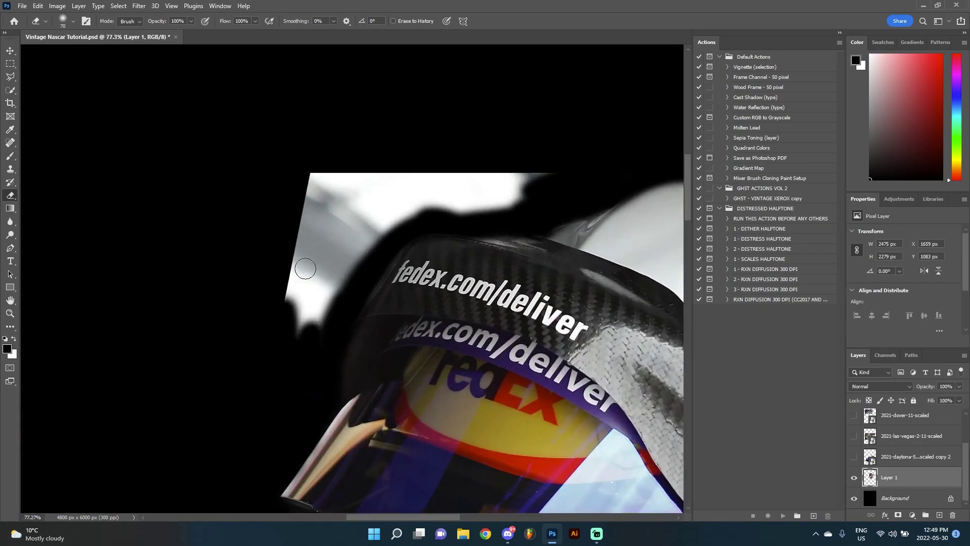
mouse_move(305, 271)
mouse_down()
mouse_move(350, 268)
mouse_move(310, 257)
mouse_move(348, 188)
mouse_move(355, 246)
mouse_move(438, 186)
mouse_move(476, 190)
mouse_up()
key(])
key(])
key(])
key(])
Hide the black background and scale the helmet cutout down with Free Transform, committing the new size
click(853, 497)
scroll(489, 297, down, 4)
scroll(489, 296, down, 2)
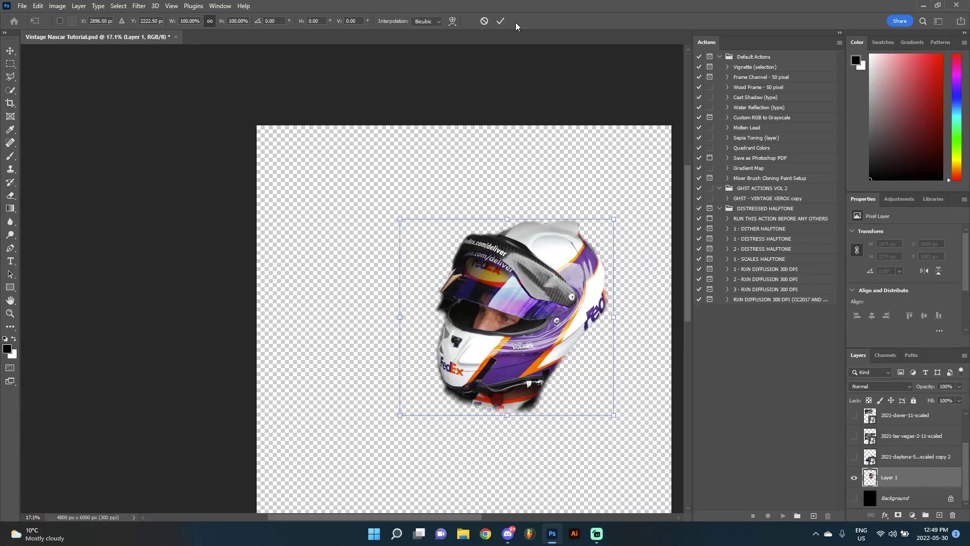
key(ctrl+t)
key(Escape)
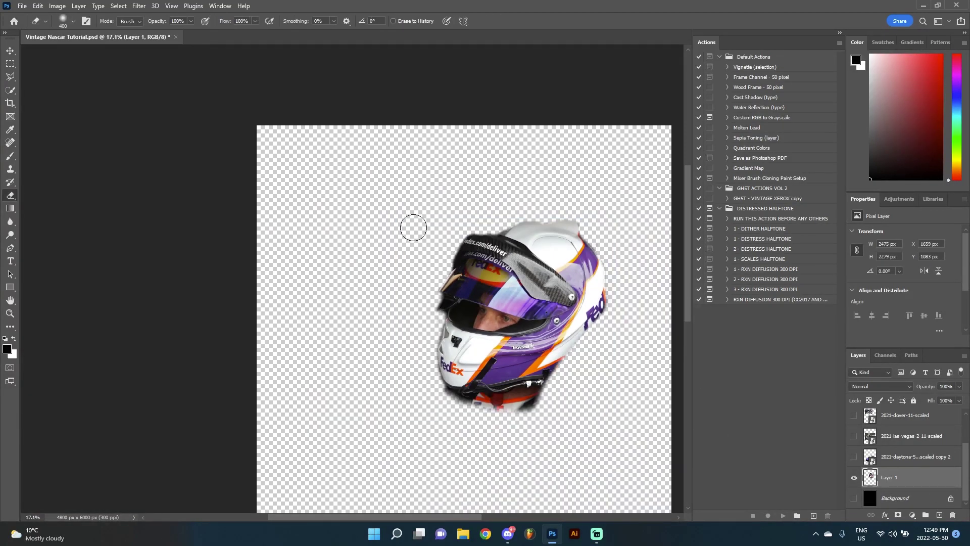
key(ctrl+t)
key(Escape)
key(ctrl)
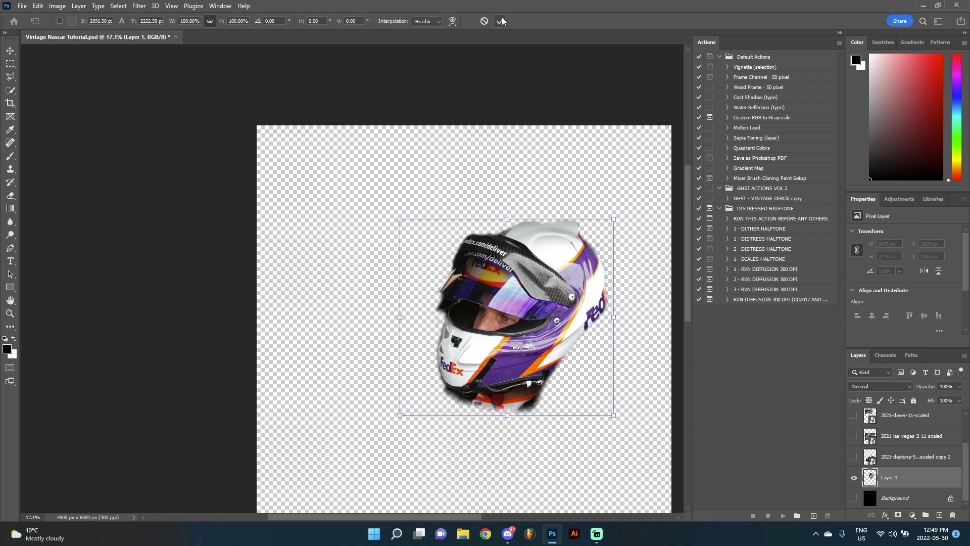
scroll(414, 379, up, 3)
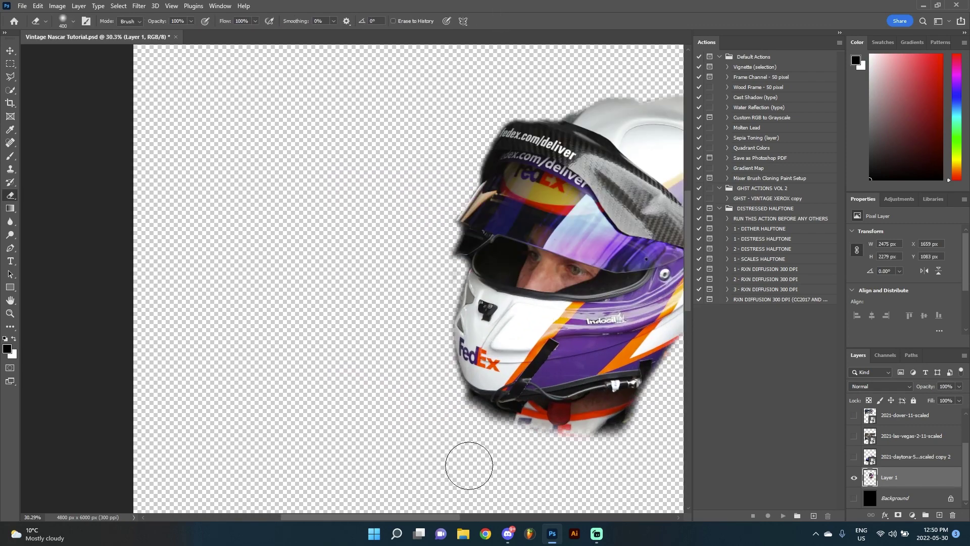
key(ctrl)
key(ctrl)
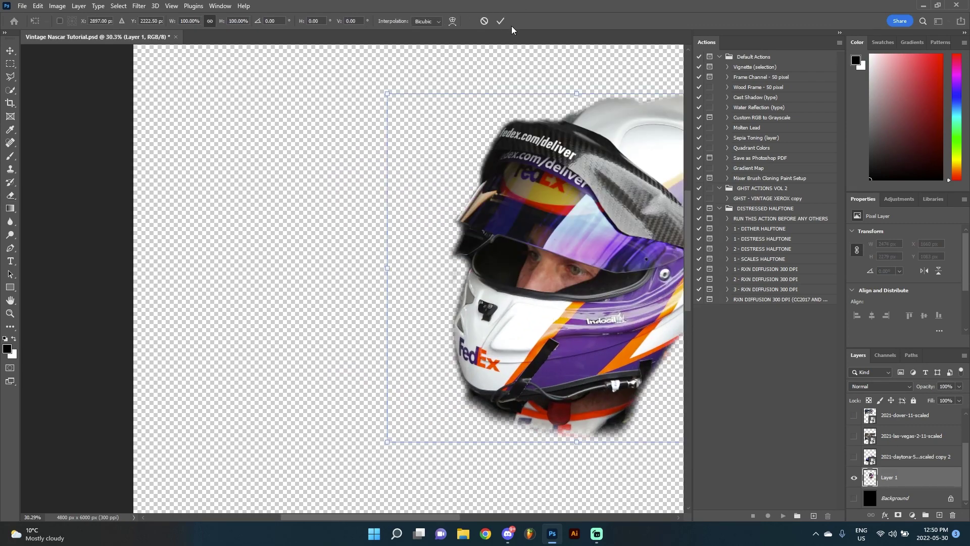
key(ctrl+t)
click(498, 21)
Turn the black Background and daytona copy 2 car layers back on
click(854, 498)
scroll(571, 349, down, 11)
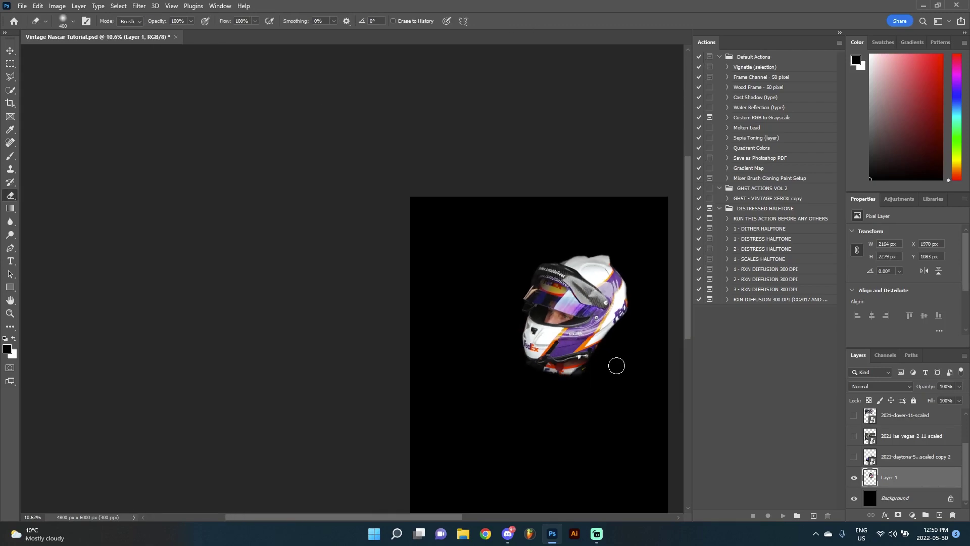
scroll(620, 346, up, 9)
click(852, 457)
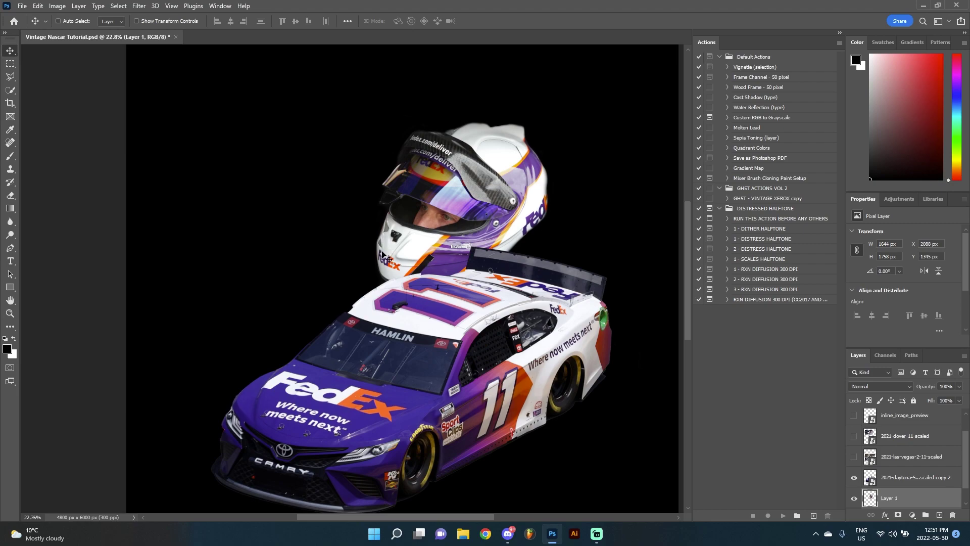
Move the helmet above the car, enlarge it to about 112.64% and tilt it about 8°
drag(440, 226, 502, 229)
scroll(475, 228, down, 2)
key(ctrl+t)
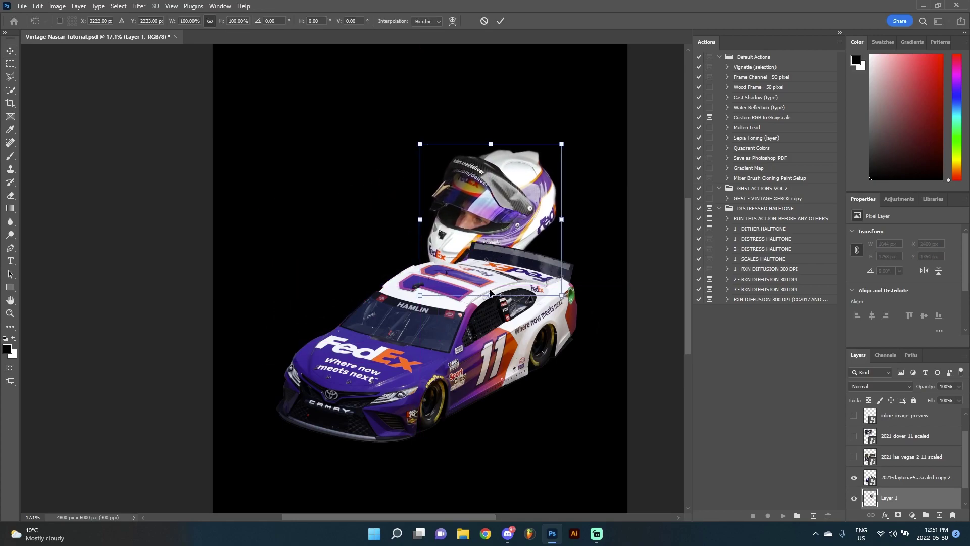
drag(490, 292, 491, 326)
drag(496, 226, 487, 213)
mouse_move(499, 107)
mouse_down()
mouse_move(524, 110)
mouse_move(515, 102)
mouse_up()
drag(501, 171, 498, 166)
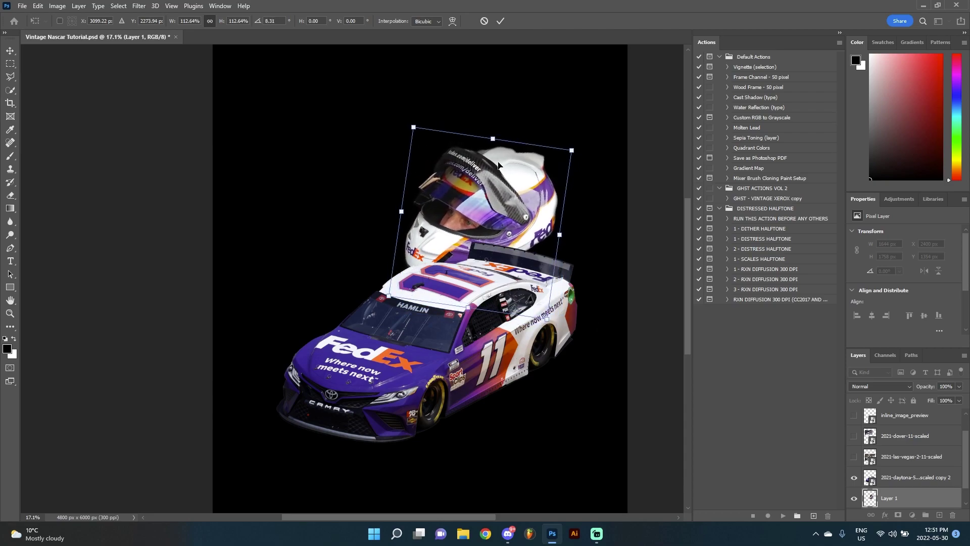
key(Return)
scroll(471, 214, up, 2)
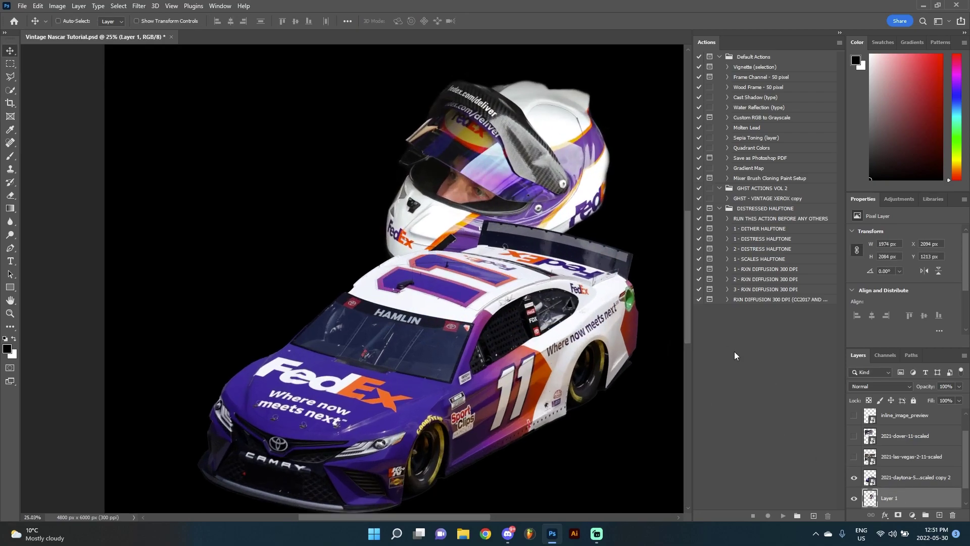
scroll(877, 473, down, 1)
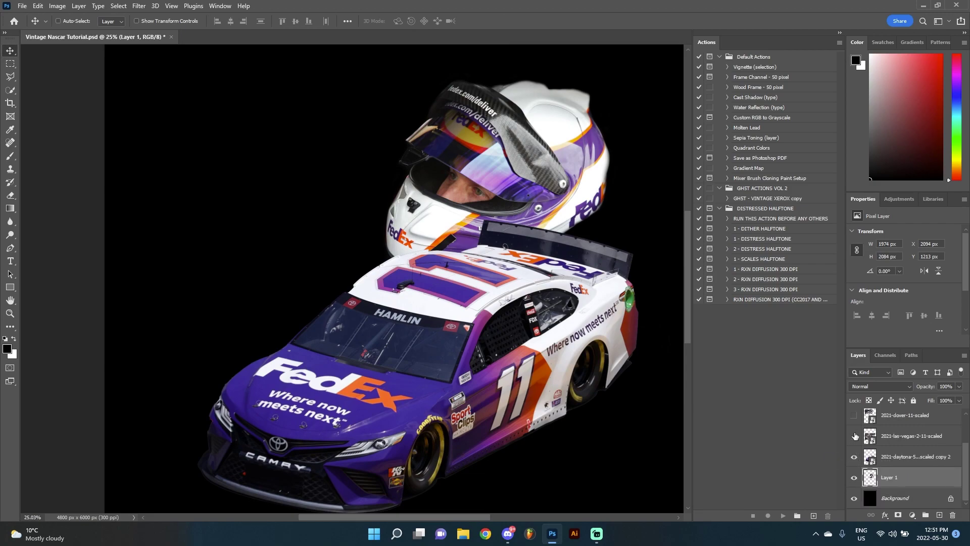
Toggle the car layers' visibility, ending with the Daytona car layer hidden
click(854, 435)
click(854, 456)
click(853, 477)
Hide the helmet, show the 2021-road-america-11-scaled car photo and move it up and left
click(853, 435)
click(853, 414)
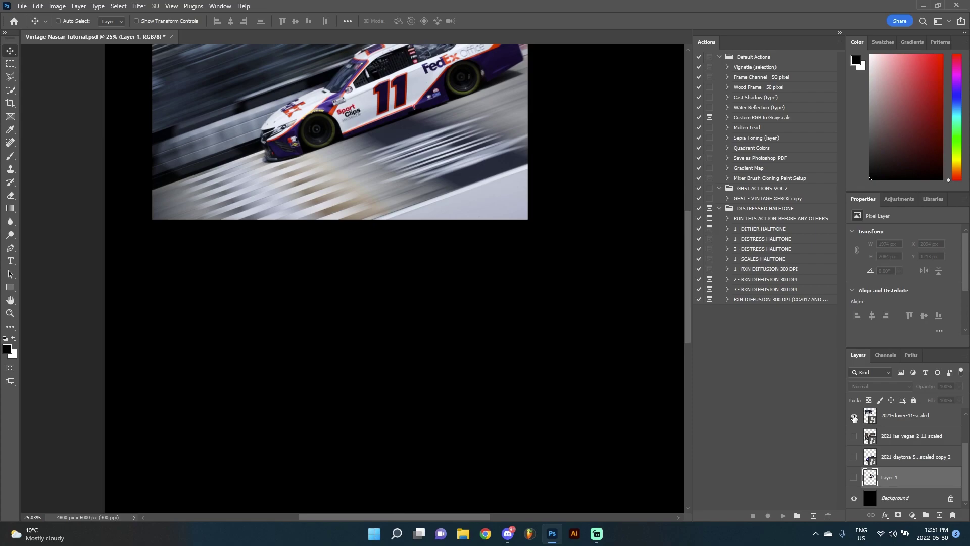
scroll(862, 441, up, 2)
click(854, 439)
click(854, 439)
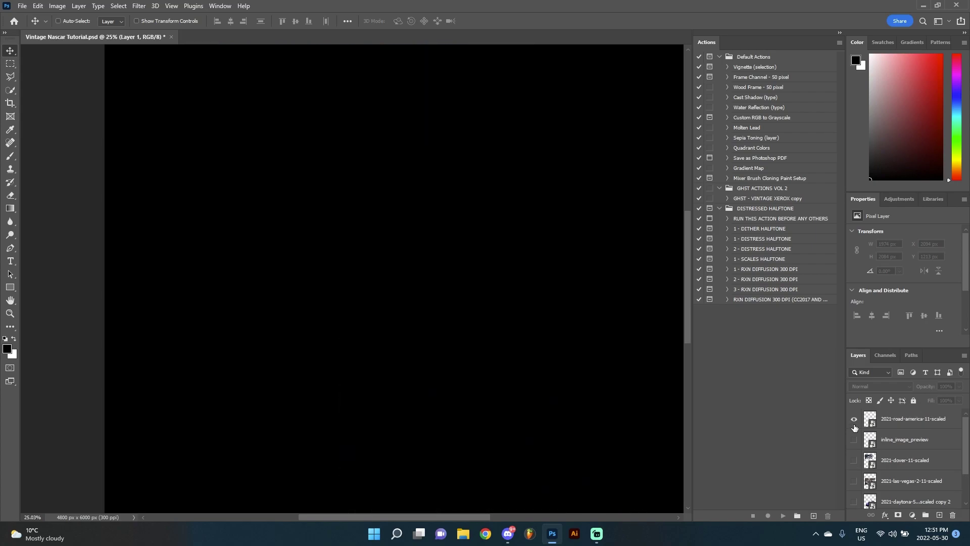
click(854, 418)
click(879, 420)
drag(539, 414, 471, 302)
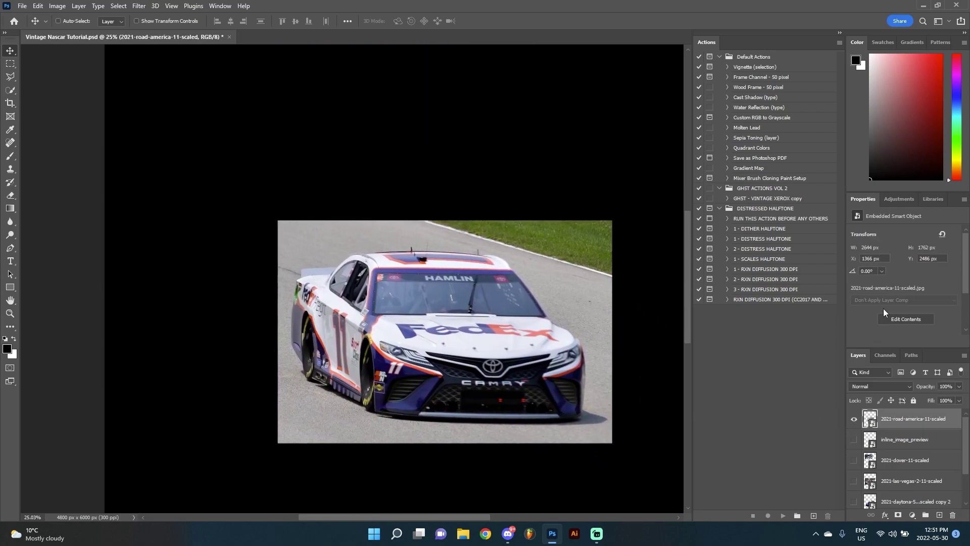
Rasterize the road-america layer, mask away its track background, and show the purple car again
right_click(893, 423)
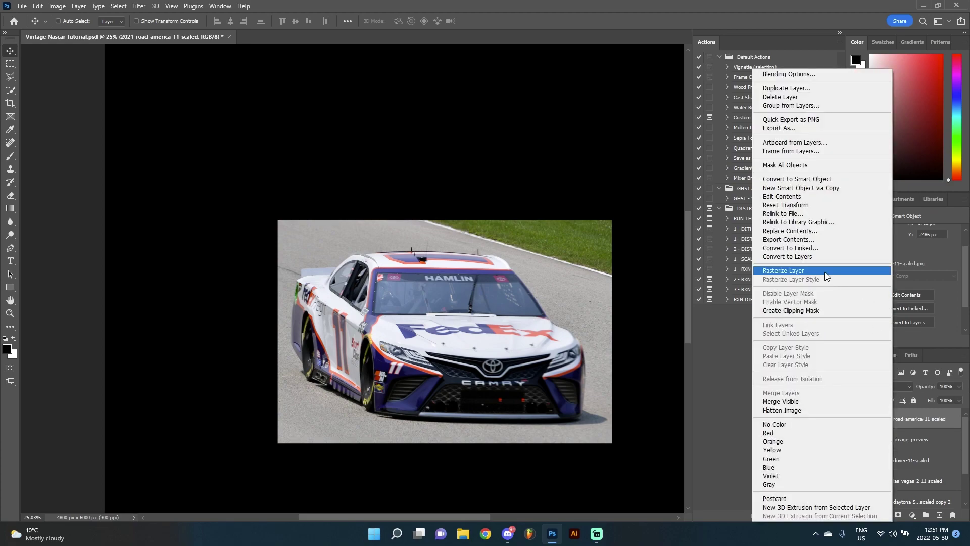
click(825, 273)
scroll(512, 325, up, 1)
scroll(900, 298, down, 2)
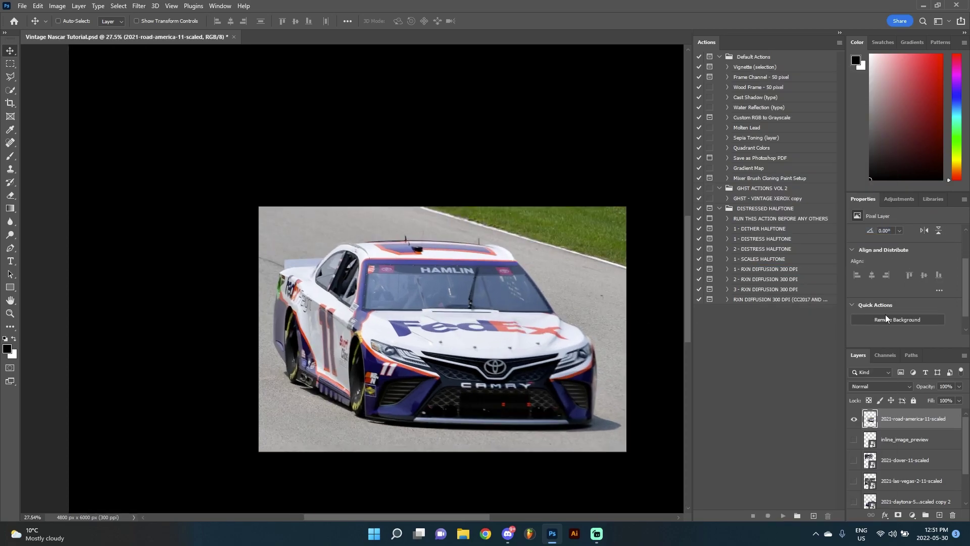
click(887, 307)
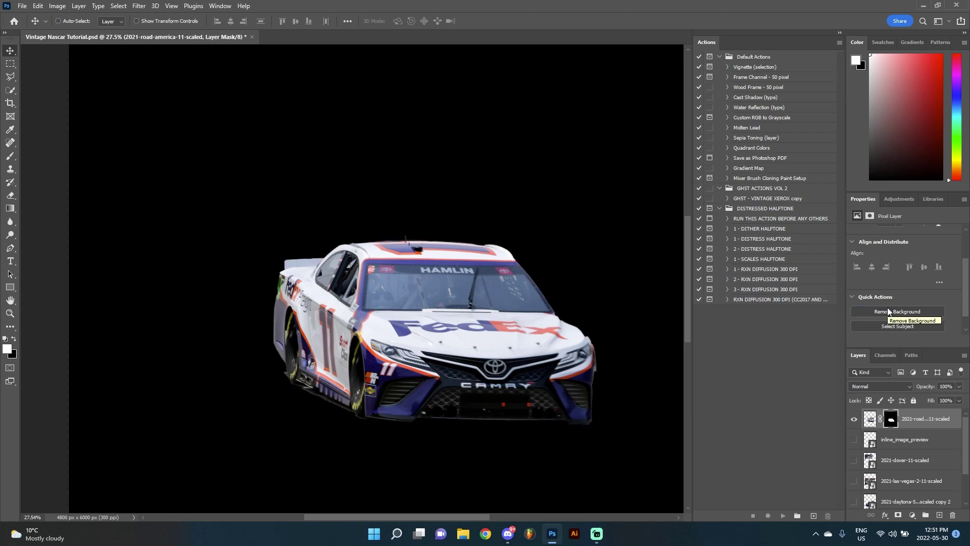
scroll(445, 431, up, 3)
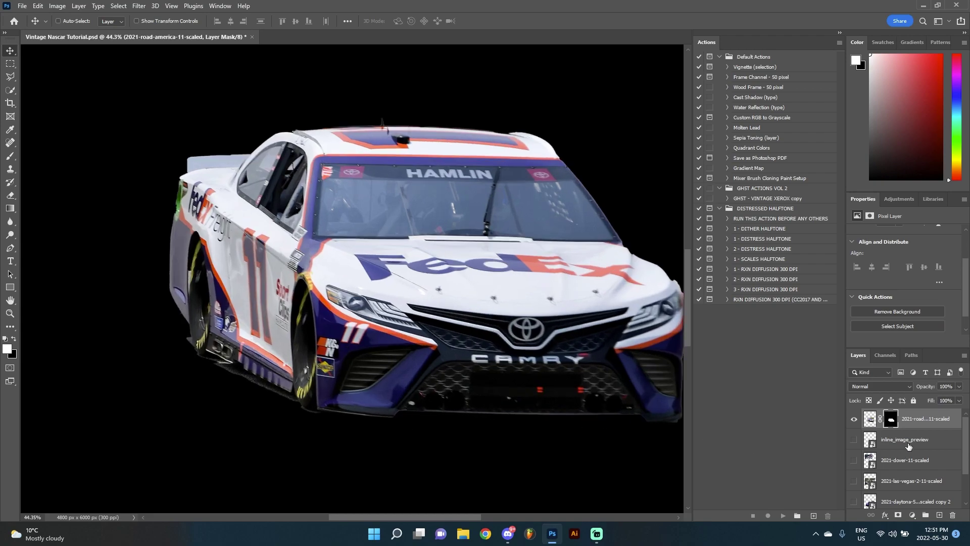
click(853, 502)
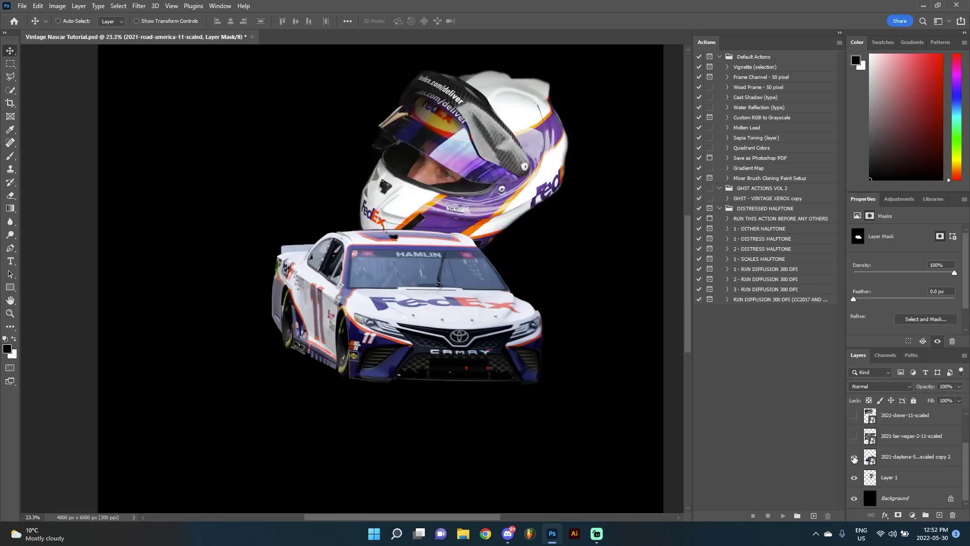
Shrink the cars-and-helmet group and move it lower on the canvas
click(908, 423)
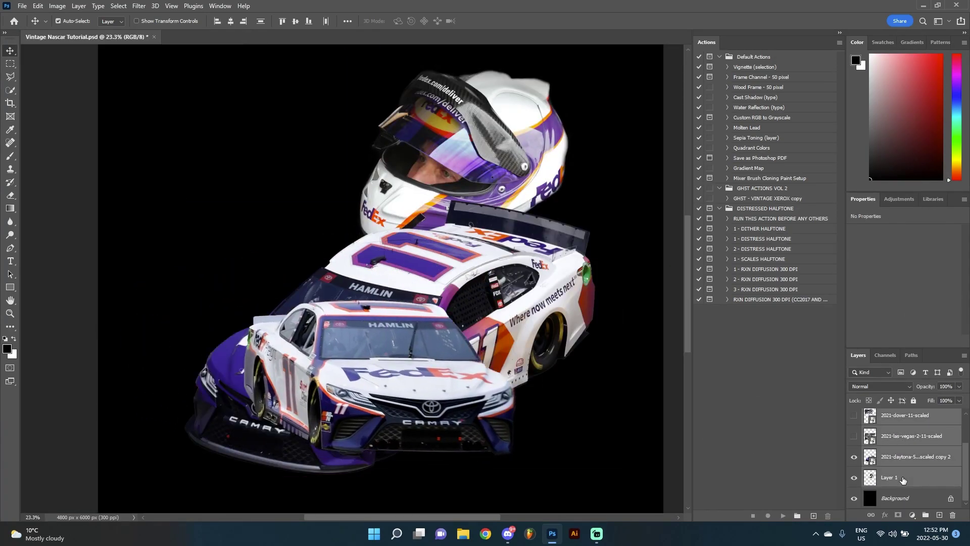
key(ctrl+t)
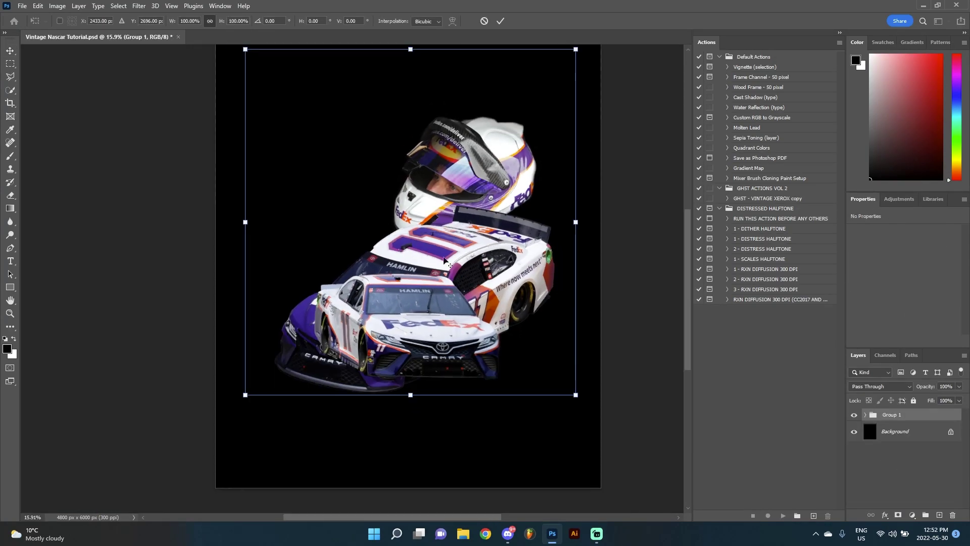
drag(411, 398, 411, 306)
drag(428, 252, 253, 311)
key(Return)
Shift the whole collage group right and down
scroll(449, 286, up, 3)
click(854, 415)
click(854, 414)
click(865, 414)
click(931, 433)
click(891, 414)
drag(419, 320, 497, 348)
Enlarge the white car to about 117% and place it beneath the purple car
click(920, 432)
key(ctrl+t)
drag(332, 269, 329, 240)
mouse_move(317, 300)
mouse_down()
mouse_move(304, 347)
mouse_move(290, 345)
mouse_move(299, 297)
mouse_up()
key(Return)
drag(943, 435, 926, 465)
drag(274, 308, 306, 245)
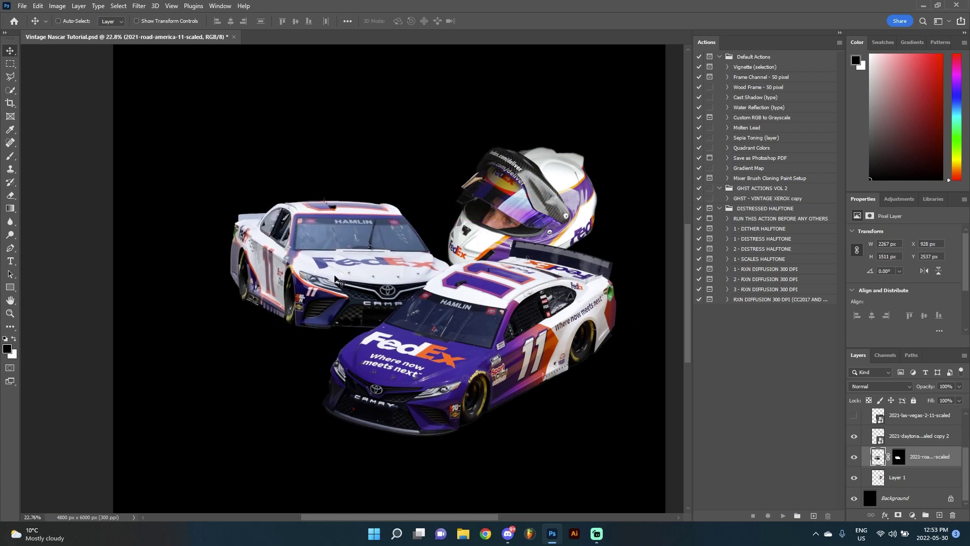
mouse_move(335, 278)
mouse_down()
mouse_move(369, 263)
mouse_move(321, 292)
mouse_move(331, 295)
mouse_up()
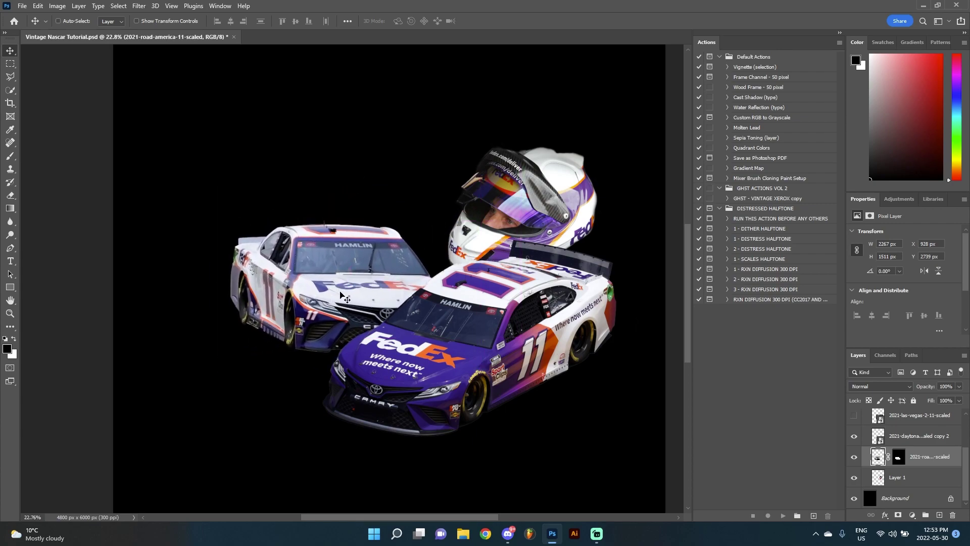
Enlarge the helmet to about 120%, move it down and tilt it about -3.95°
click(897, 477)
key(ctrl+t)
drag(436, 220, 402, 220)
drag(478, 222, 480, 232)
drag(552, 82, 542, 79)
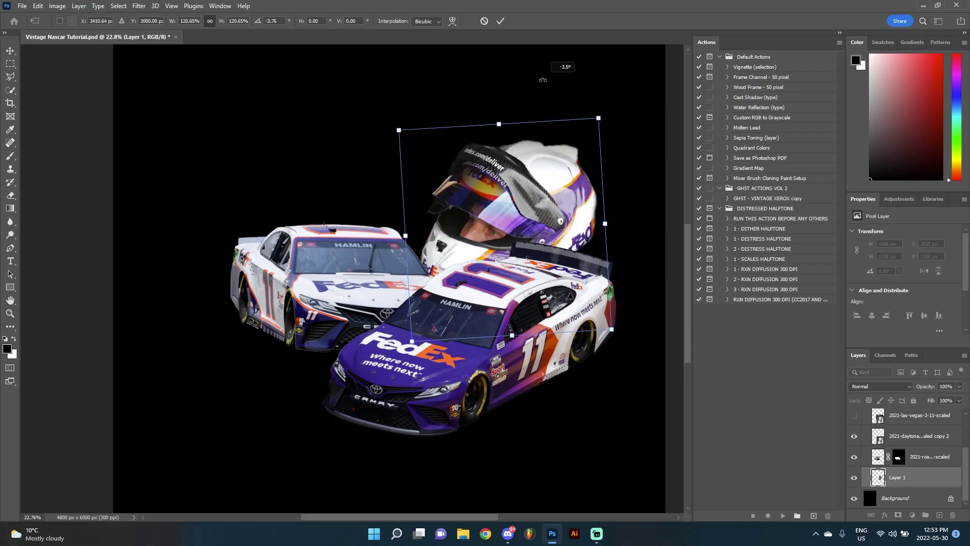
click(501, 21)
click(502, 21)
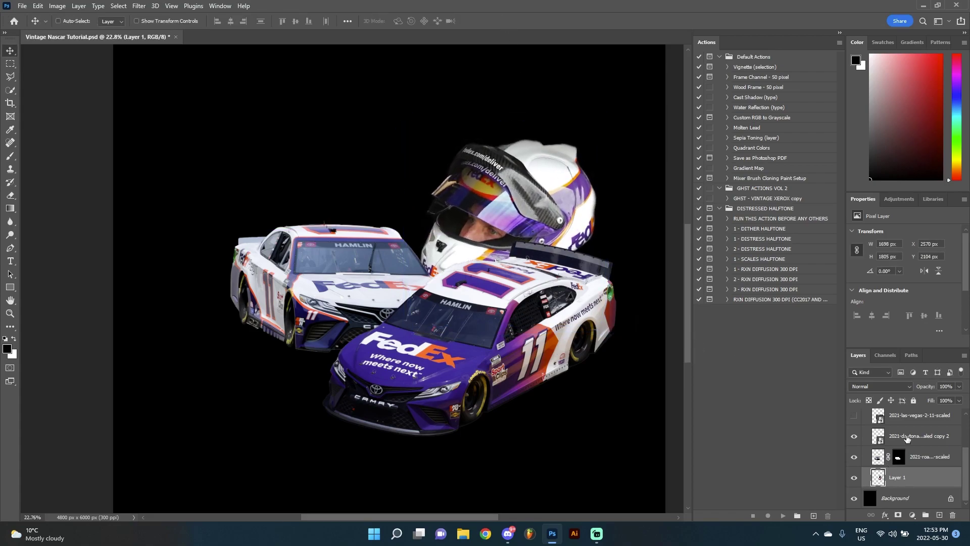
Nudge the white car up-left and stack the helmet above it
click(907, 438)
click(854, 436)
click(854, 436)
click(869, 456)
drag(335, 278, 352, 313)
drag(356, 314, 337, 275)
drag(906, 479, 910, 456)
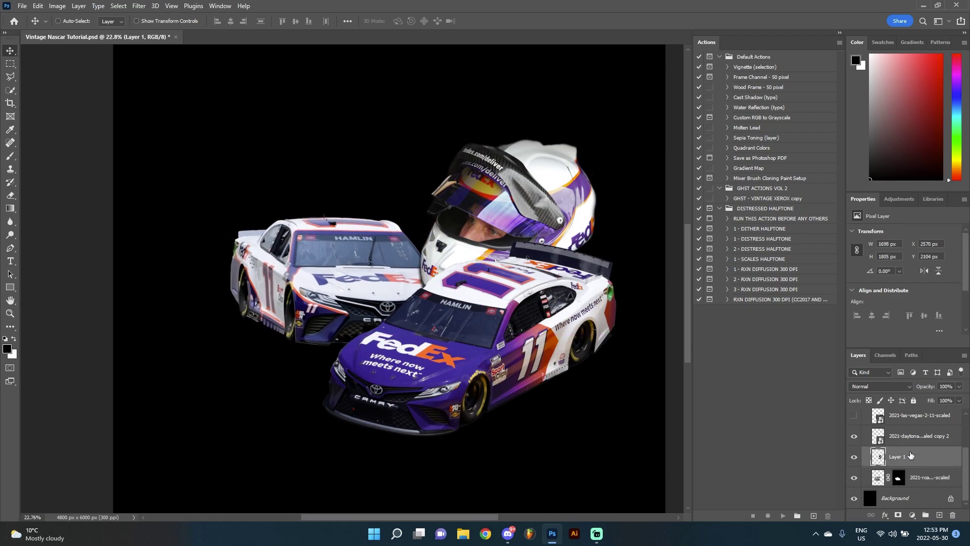
Enlarge the purple car slightly and rotate it to about 0.49°
scroll(428, 241, up, 10)
click(15, 197)
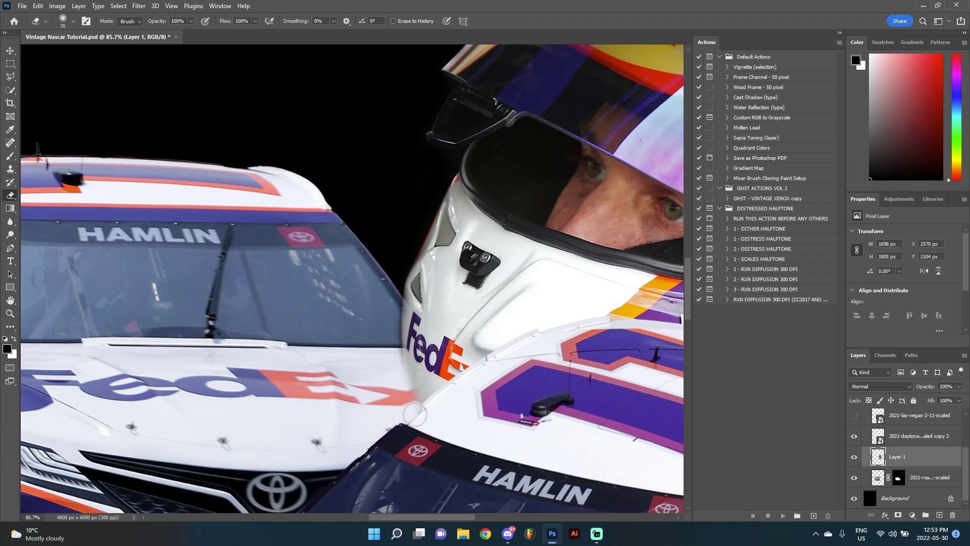
scroll(415, 414, down, 4)
scroll(409, 342, up, 2)
scroll(429, 374, down, 4)
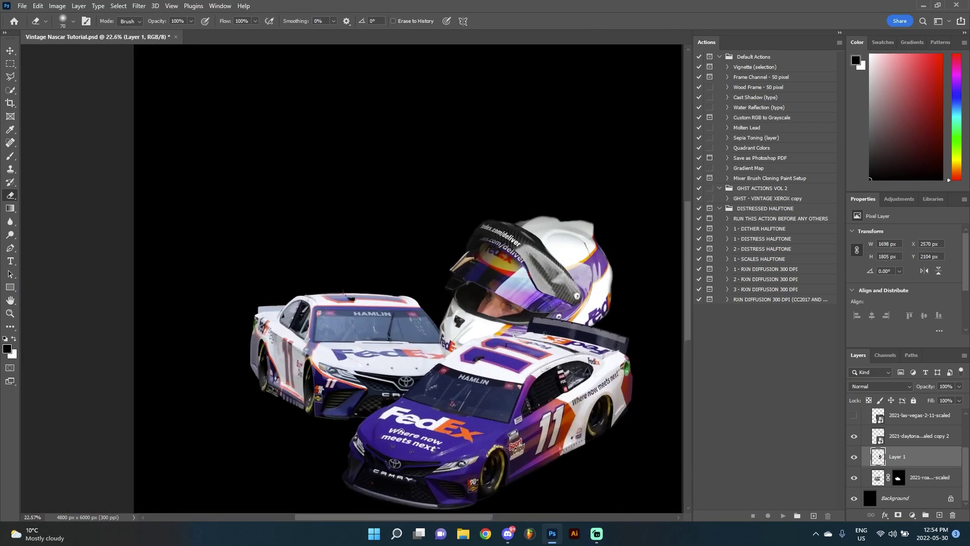
scroll(480, 399, up, 1)
scroll(480, 400, down, 1)
click(929, 480)
key(ctrl+t)
click(899, 440)
key(ctrl+t)
scroll(505, 333, down, 3)
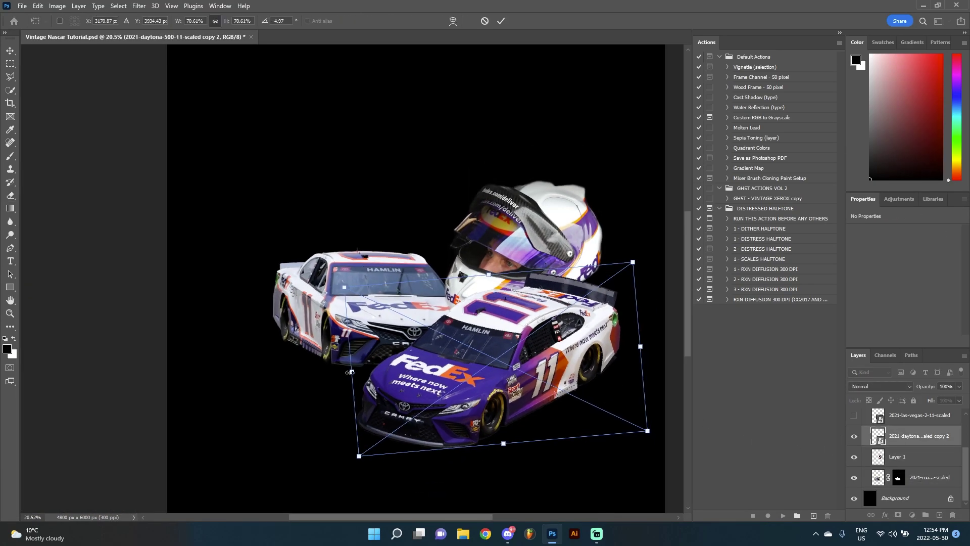
drag(352, 371, 333, 373)
drag(411, 248, 423, 241)
key(Return)
scroll(508, 255, down, 2)
Group all collage layers, centre the group and enlarge it to about 107%
key(ctrl+g)
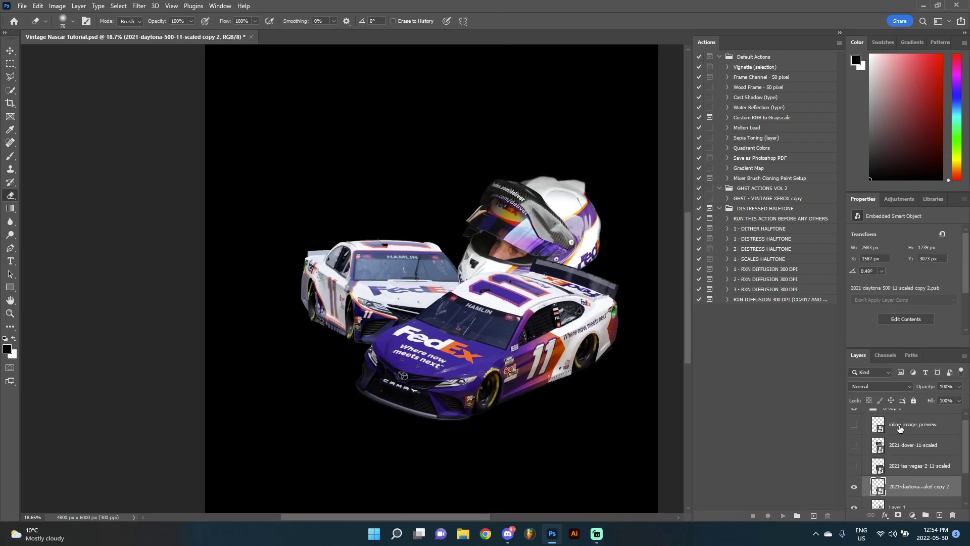
key(ctrl+t)
drag(492, 264, 459, 241)
scroll(456, 381, down, 1)
drag(453, 381, 453, 396)
drag(454, 349, 455, 366)
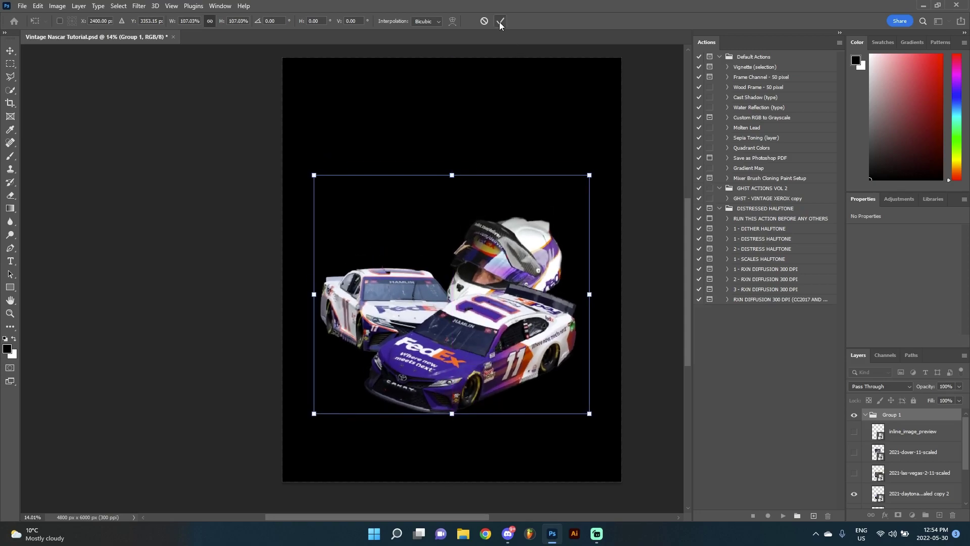
key(Return)
key(e)
scroll(460, 348, up, 2)
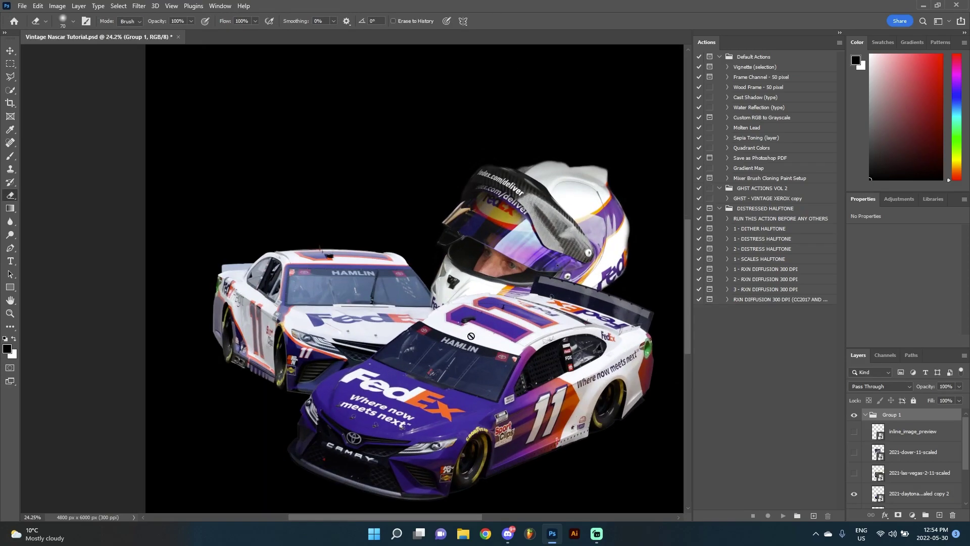
Toggle the checkered flag and black background visibility to check the collage edges
scroll(471, 336, down, 1)
click(895, 436)
click(853, 432)
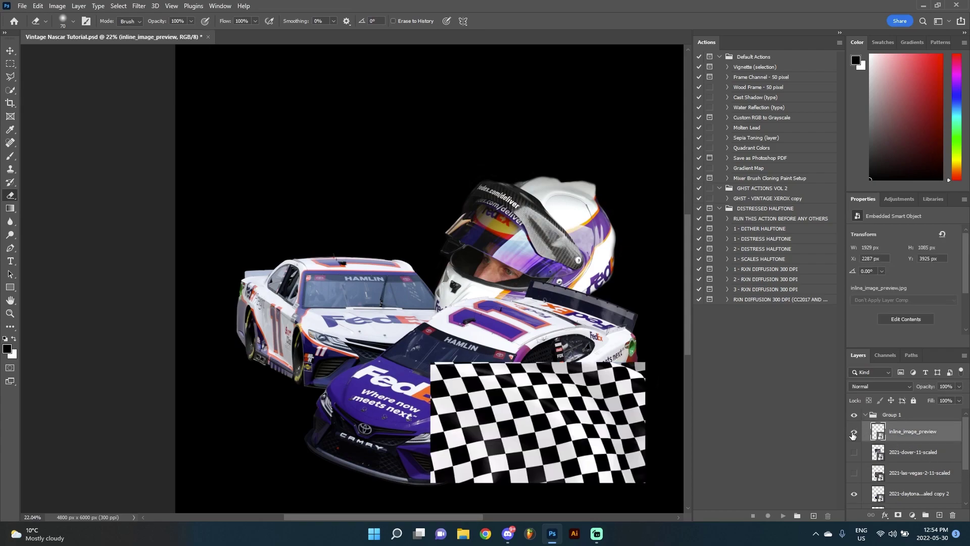
click(853, 434)
scroll(555, 327, up, 5)
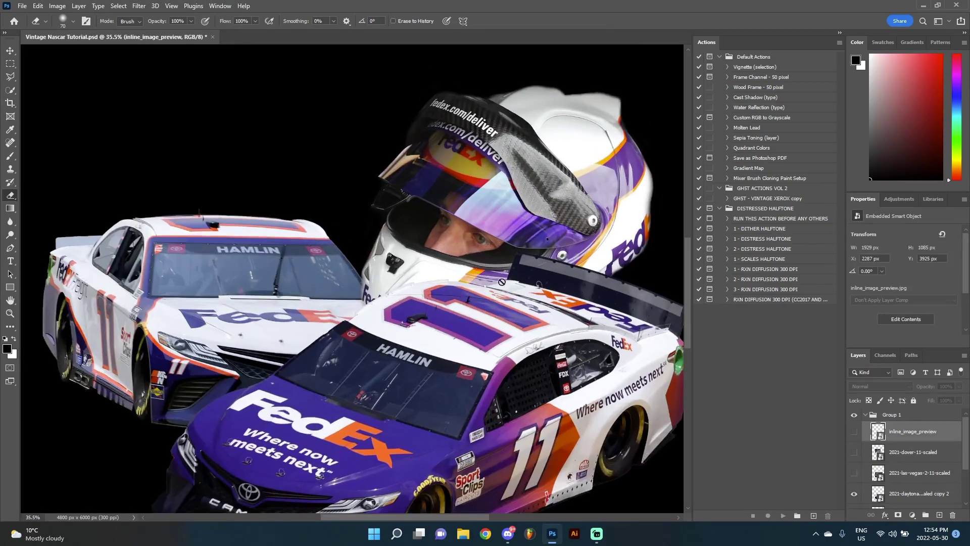
scroll(863, 482, down, 2)
click(854, 505)
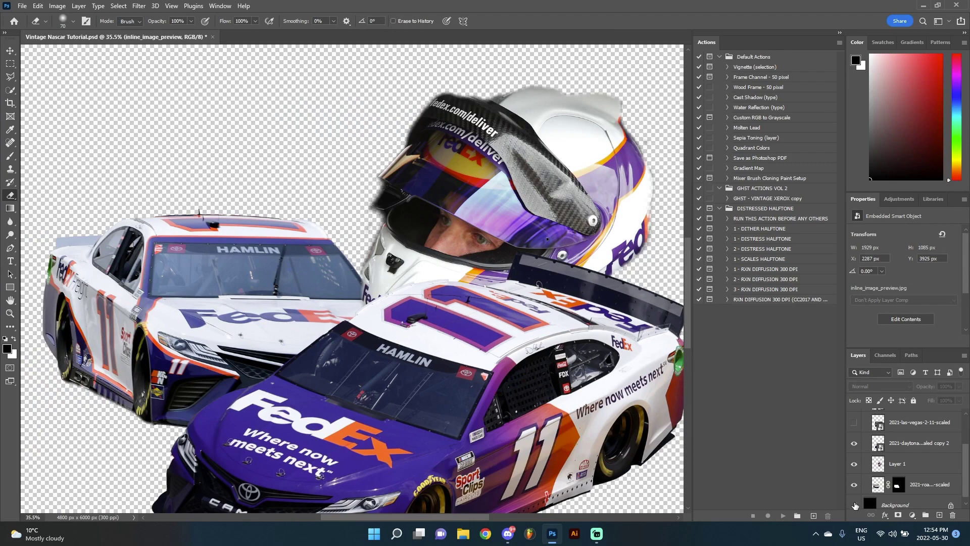
click(854, 504)
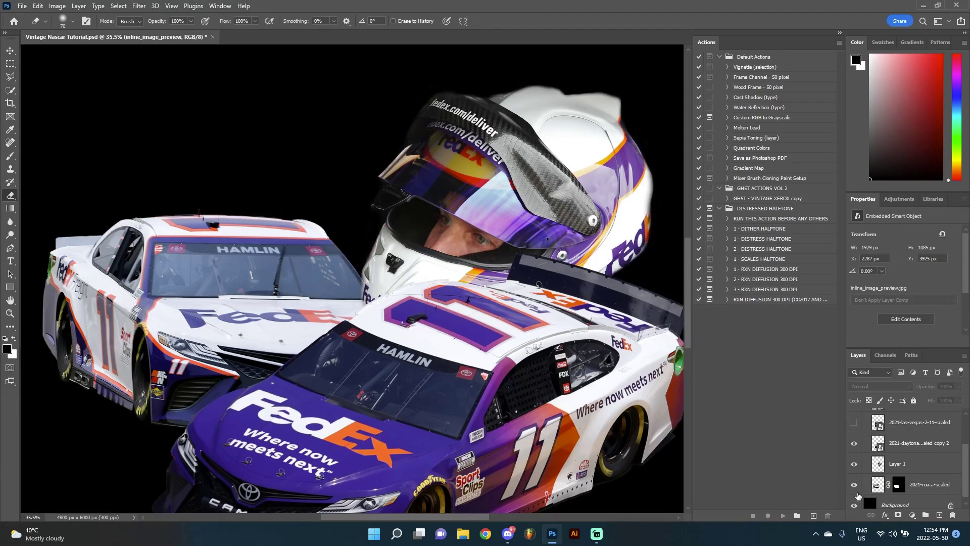
scroll(904, 455, down, 1)
scroll(394, 258, down, 3)
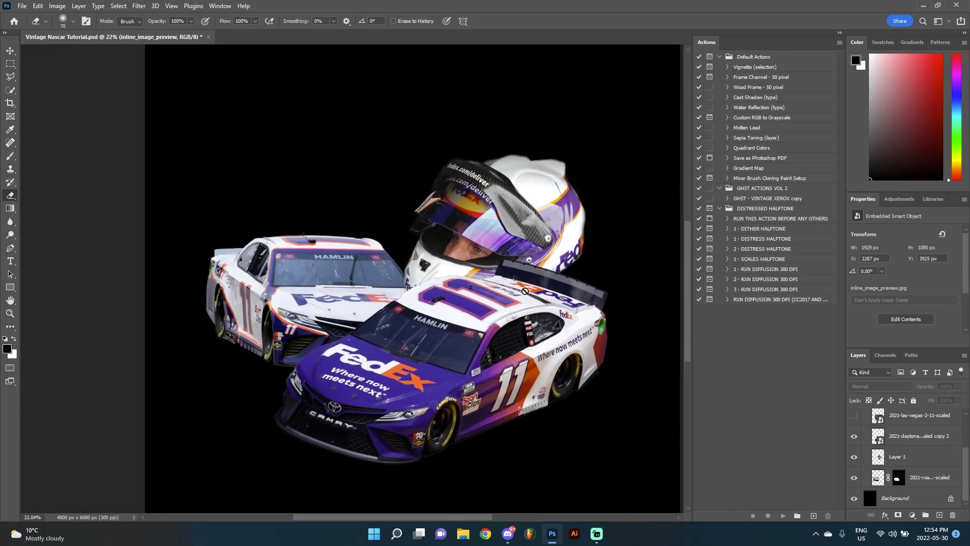
scroll(918, 445, up, 1)
Show the 2021-las-vegas-2-11-scaled race photo and place it up-left behind the white car
click(855, 427)
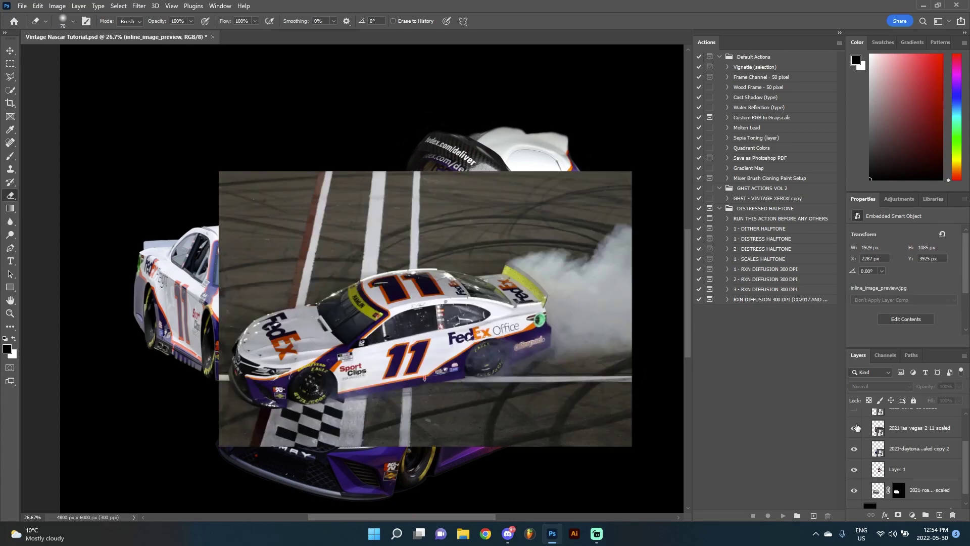
click(886, 430)
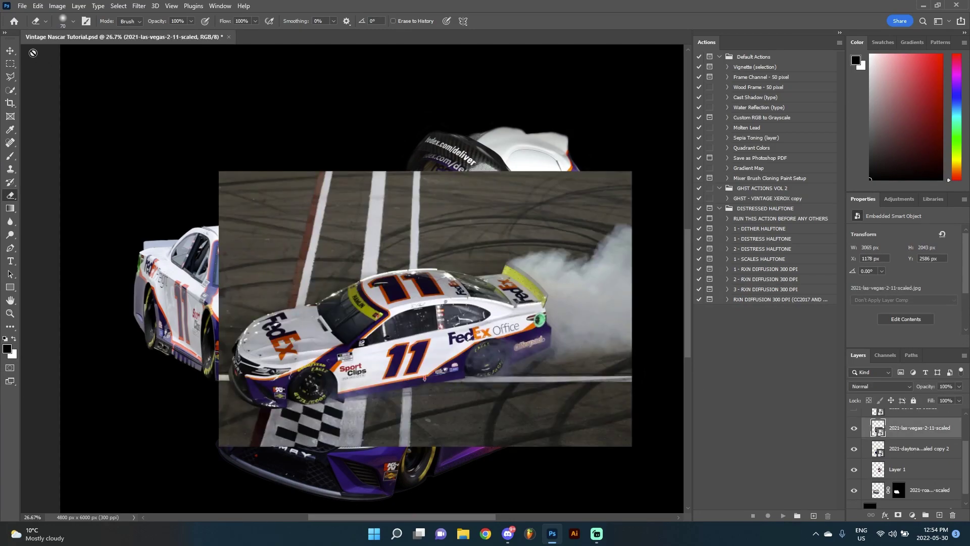
click(11, 51)
drag(356, 269, 315, 201)
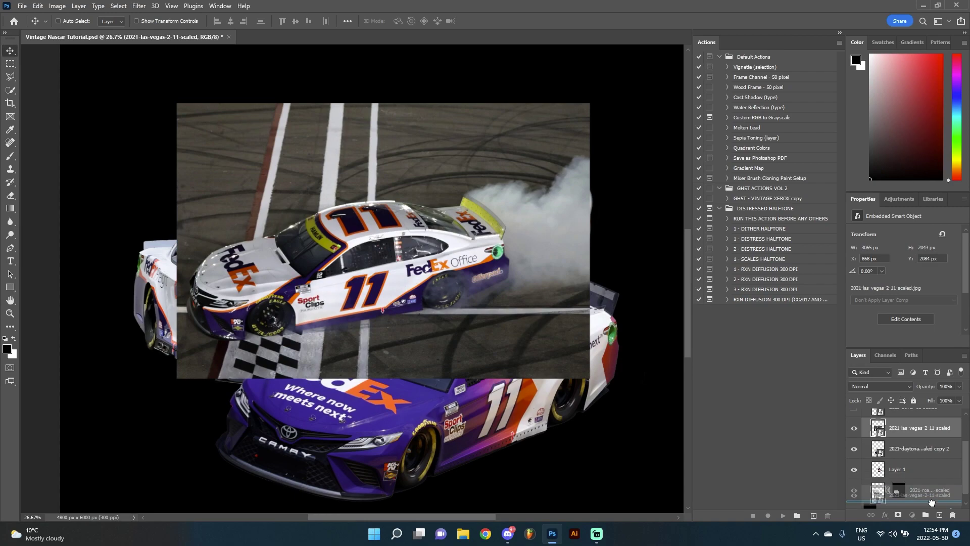
drag(932, 502, 929, 500)
scroll(409, 136, down, 2)
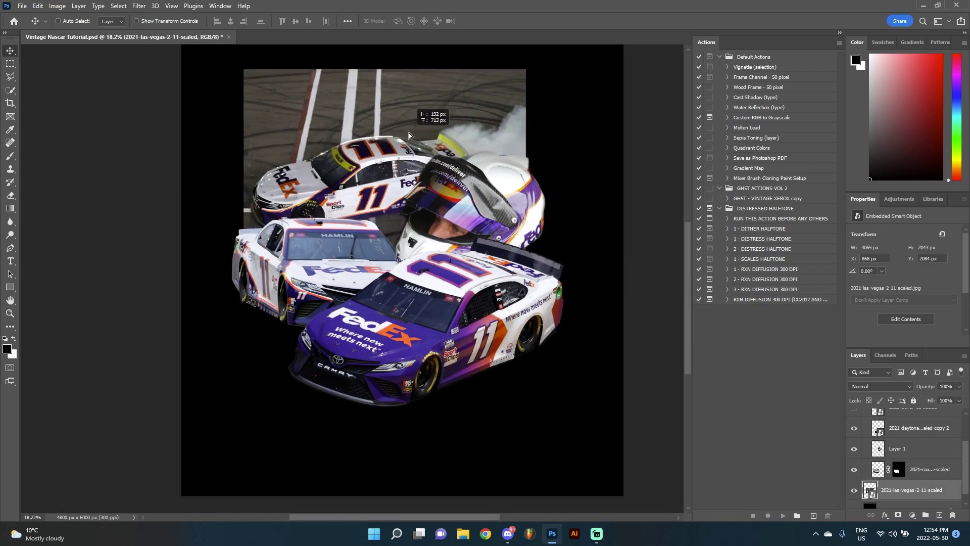
drag(409, 136, 400, 125)
scroll(410, 140, down, 2)
scroll(411, 140, up, 2)
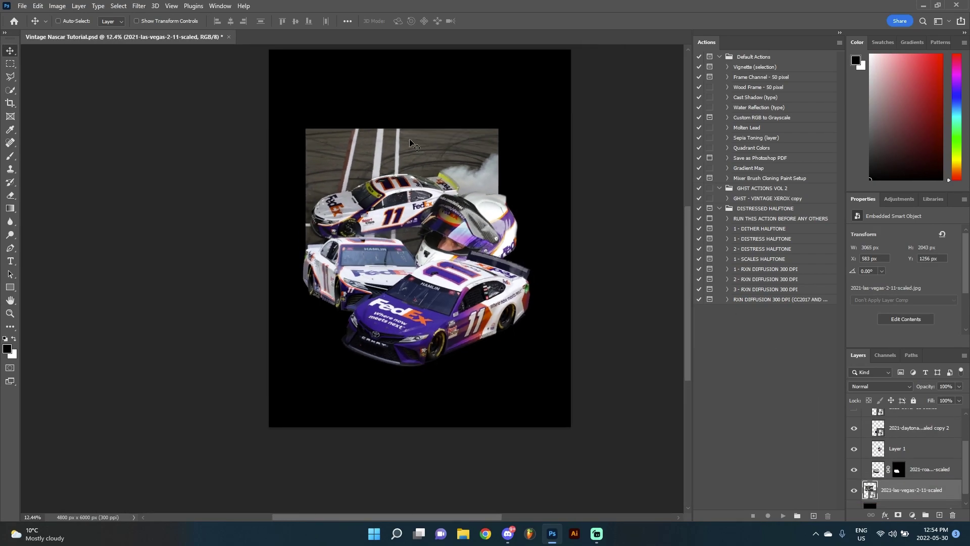
scroll(404, 156, up, 3)
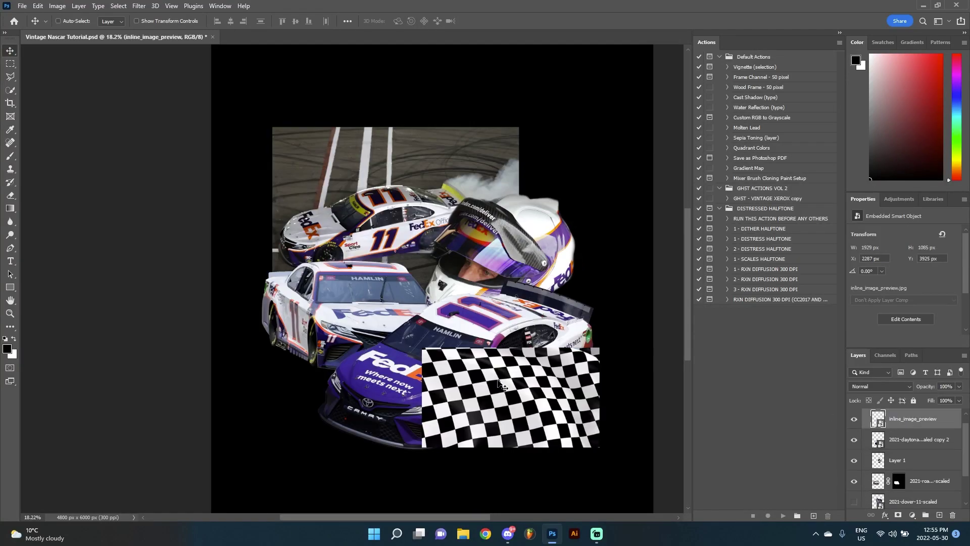
Move the checkered flag to the lower left, behind the cars
drag(472, 374, 346, 368)
drag(887, 418, 884, 491)
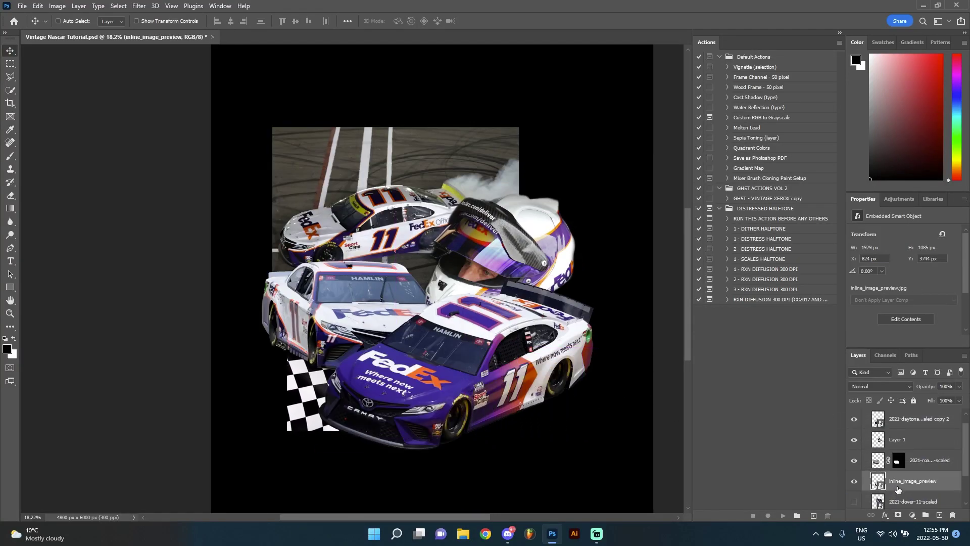
drag(284, 371, 265, 380)
scroll(304, 368, up, 3)
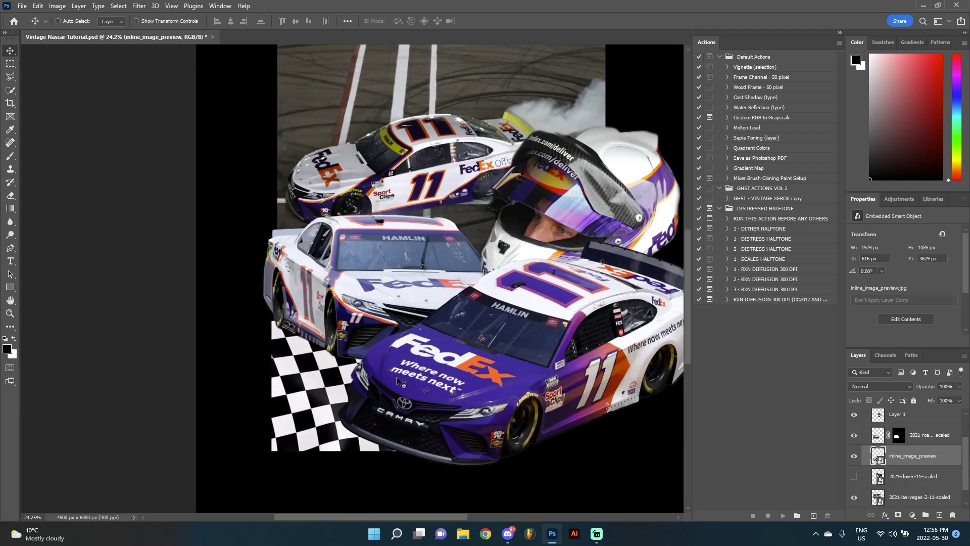
Duplicate the checkered flag and place a slightly smaller copy behind the helmet, upper right
drag(908, 457, 939, 515)
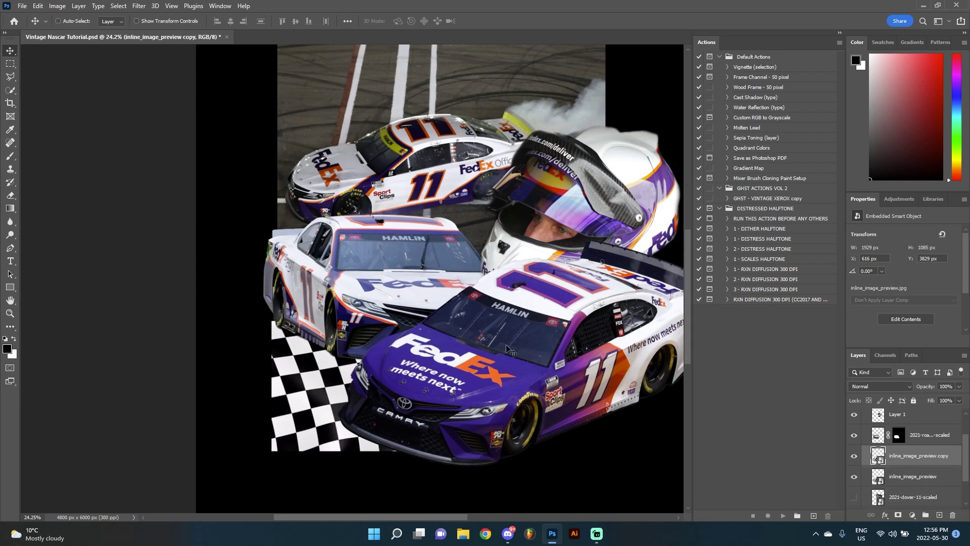
scroll(374, 377, down, 3)
drag(374, 377, 544, 240)
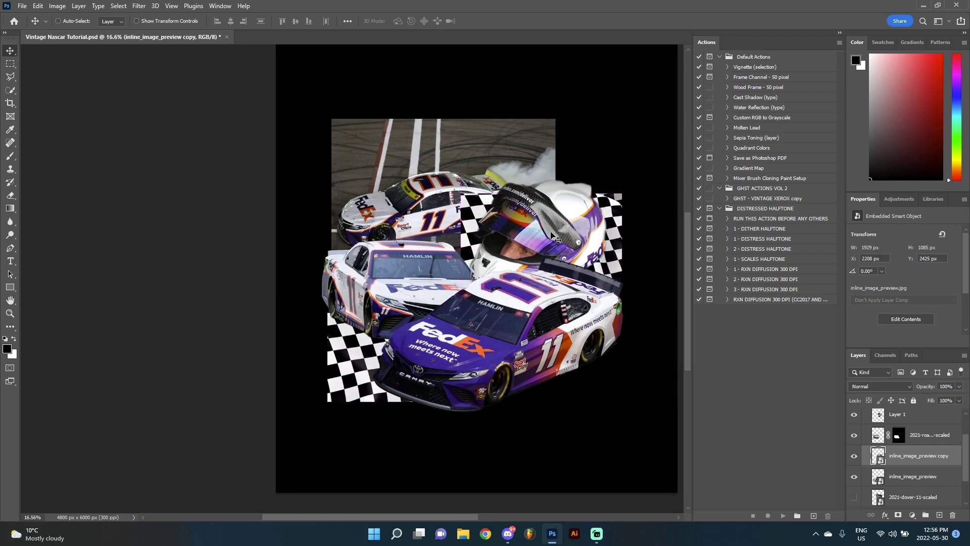
key(ctrl+t)
drag(539, 193, 537, 197)
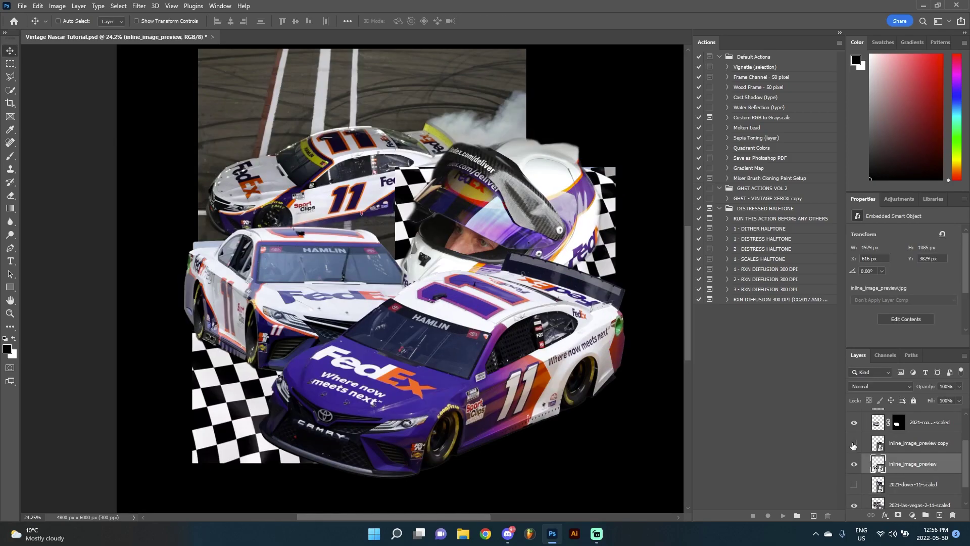
Hide both checkered flag layers and select the las-vegas track photo layer
click(854, 444)
click(855, 461)
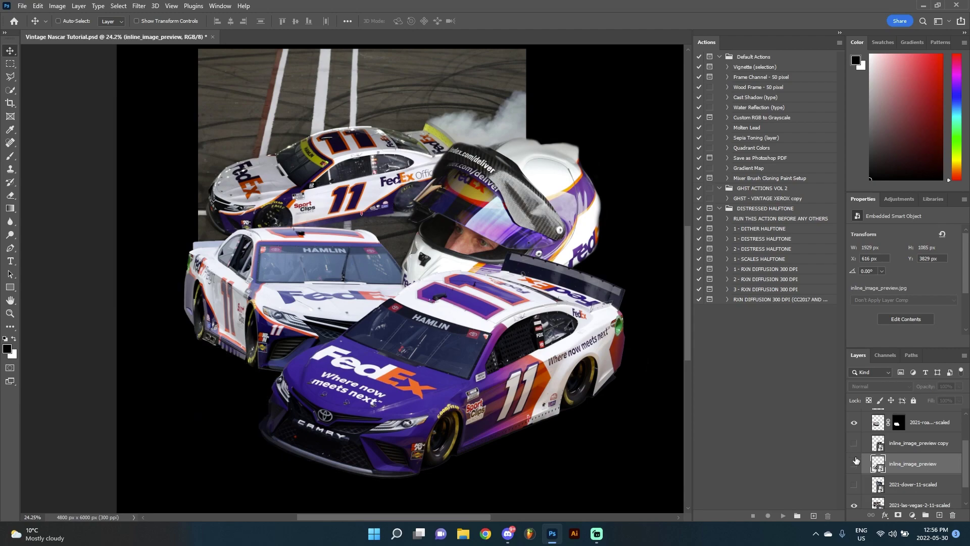
click(854, 462)
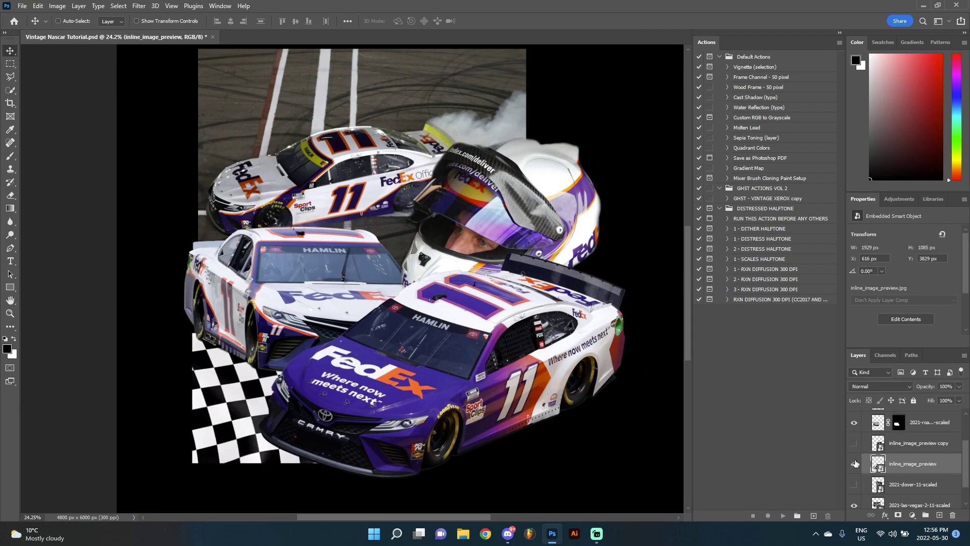
click(854, 463)
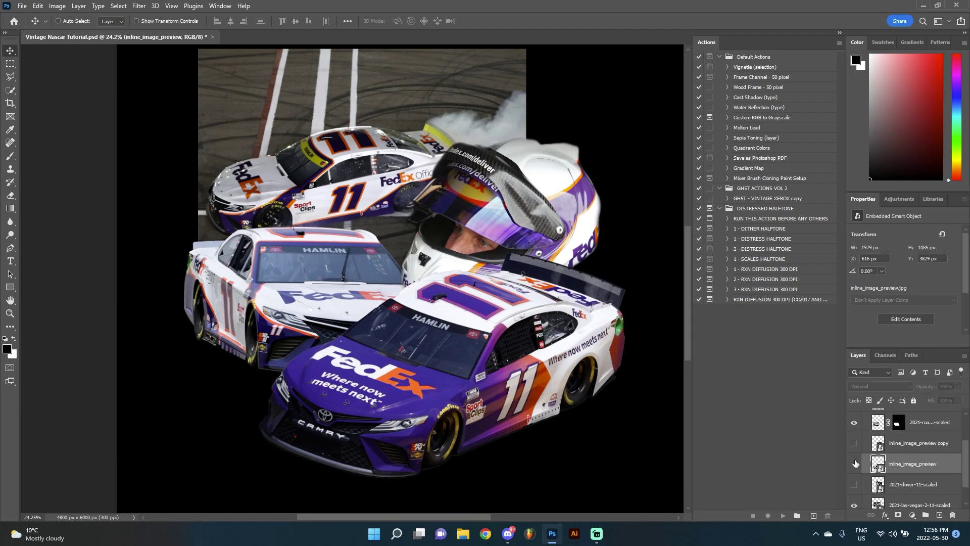
scroll(915, 475, down, 2)
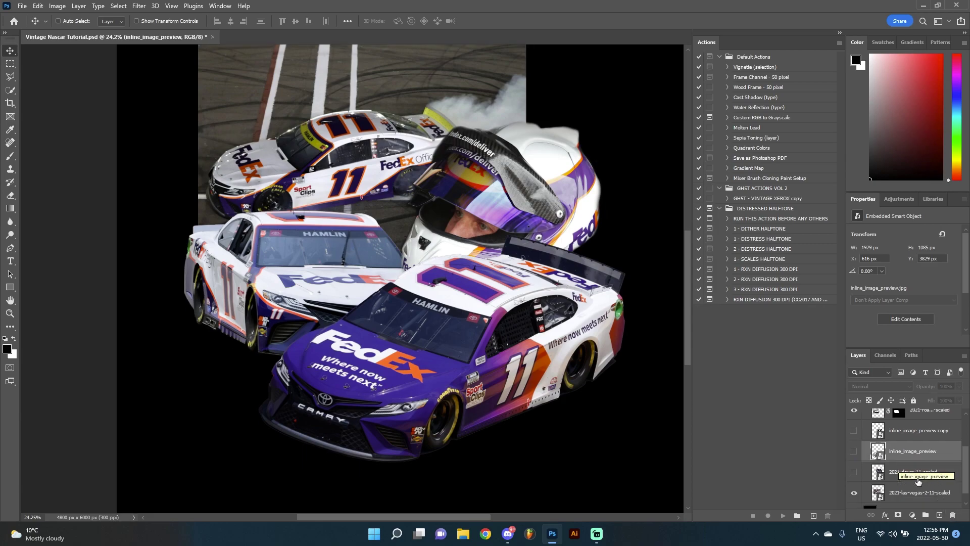
click(896, 480)
click(855, 480)
click(854, 479)
scroll(274, 140, up, 3)
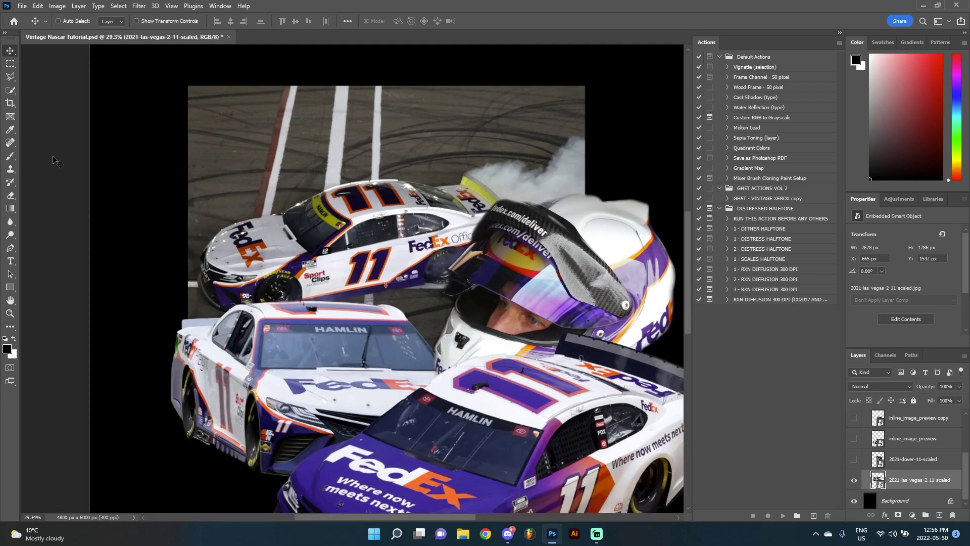
Rasterize the las-vegas track photo layer so it can be erased
click(10, 197)
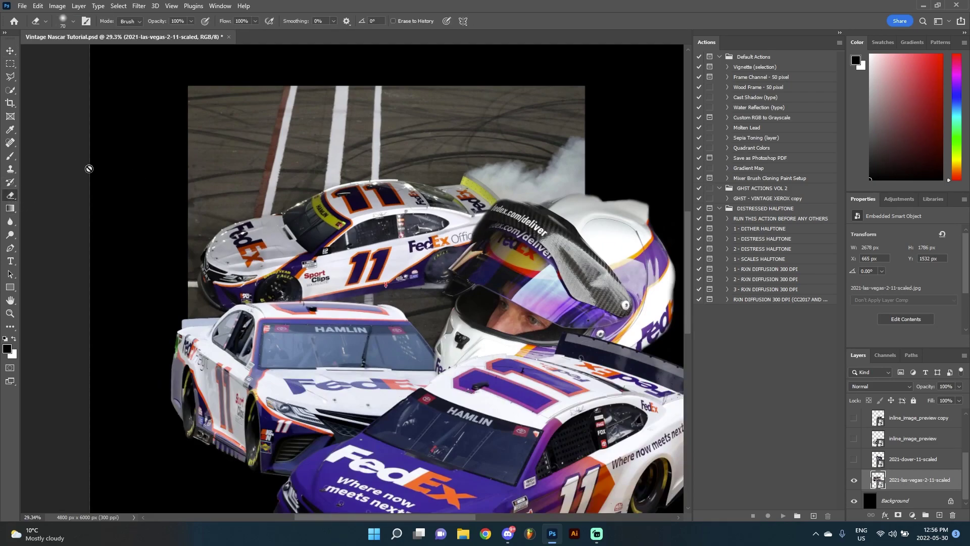
scroll(172, 202, down, 3)
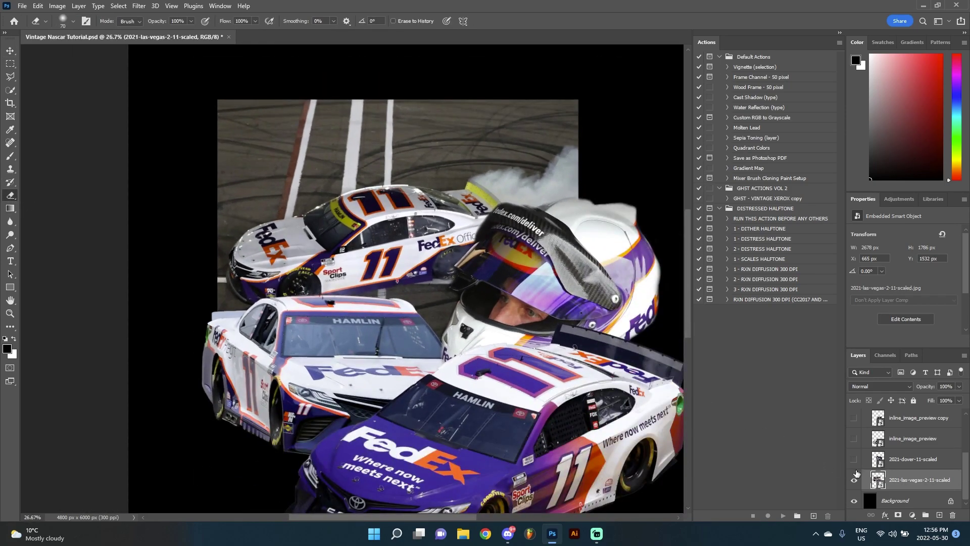
right_click(856, 475)
click(894, 224)
scroll(426, 227, up, 1)
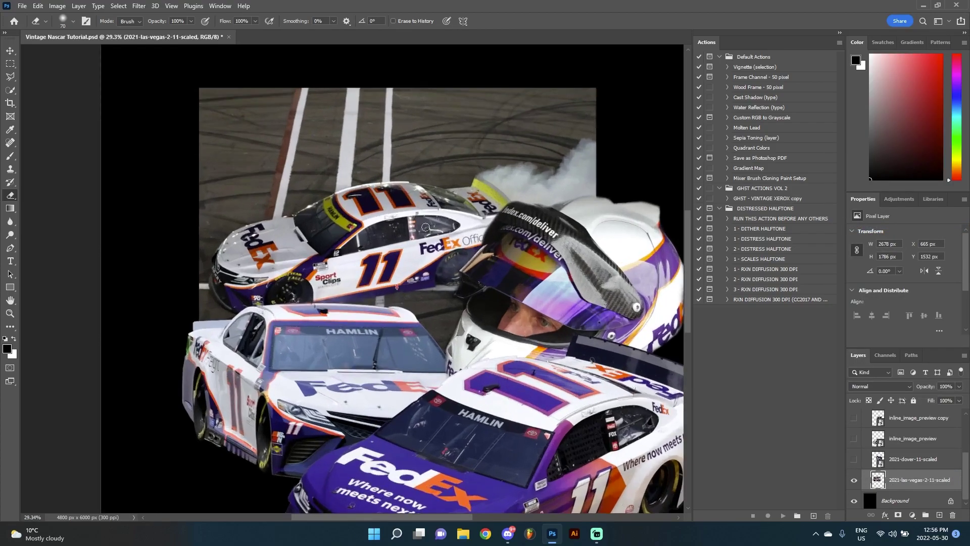
scroll(469, 217, up, 1)
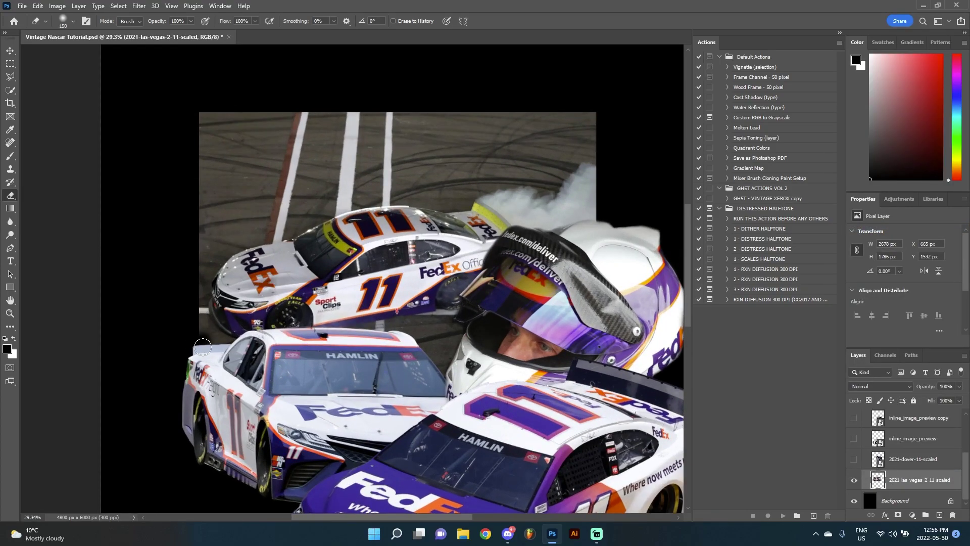
Erase the track photo's left, top and smoke-side edges with a larger soft eraser
mouse_move(204, 336)
mouse_down()
mouse_move(210, 238)
mouse_move(316, 122)
mouse_move(213, 194)
mouse_move(200, 225)
mouse_move(209, 161)
mouse_move(198, 229)
mouse_move(275, 168)
mouse_move(291, 121)
mouse_move(221, 138)
mouse_up()
key(bracketright)
key(bracketright)
scroll(263, 160, down, 2)
mouse_move(291, 134)
mouse_down()
mouse_move(311, 109)
mouse_move(537, 117)
mouse_move(353, 106)
mouse_move(315, 118)
mouse_move(299, 143)
mouse_move(325, 117)
mouse_up()
scroll(674, 152, up, 3)
mouse_move(486, 117)
mouse_down()
mouse_move(493, 169)
mouse_move(485, 213)
mouse_up()
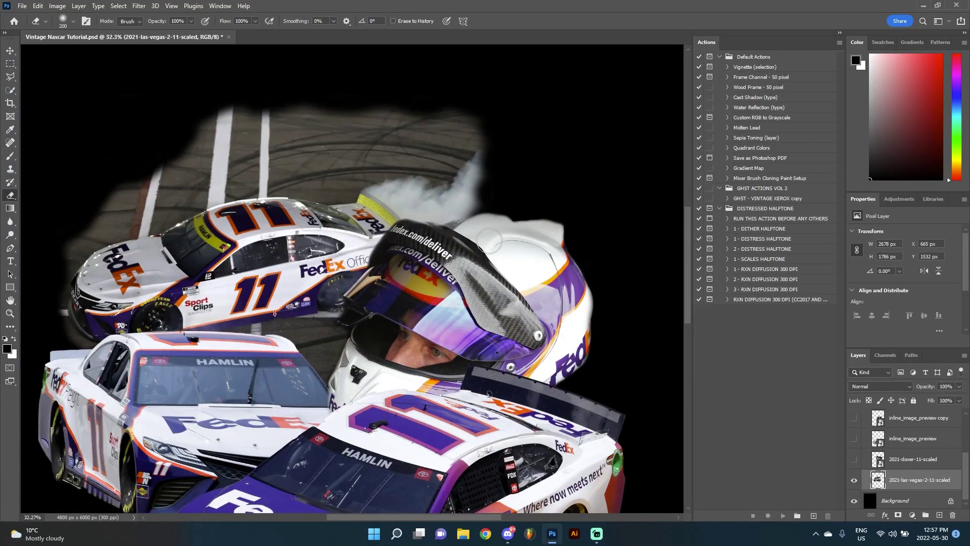
scroll(485, 212, down, 4)
Nudge the track photo slightly down into position
key(v)
mouse_move(328, 219)
mouse_down()
mouse_move(327, 233)
mouse_move(326, 213)
mouse_up()
drag(314, 344, 325, 291)
scroll(336, 282, up, 2)
drag(406, 229, 405, 239)
Add a Gradient Map adjustment clipped to the track photo layer
click(912, 515)
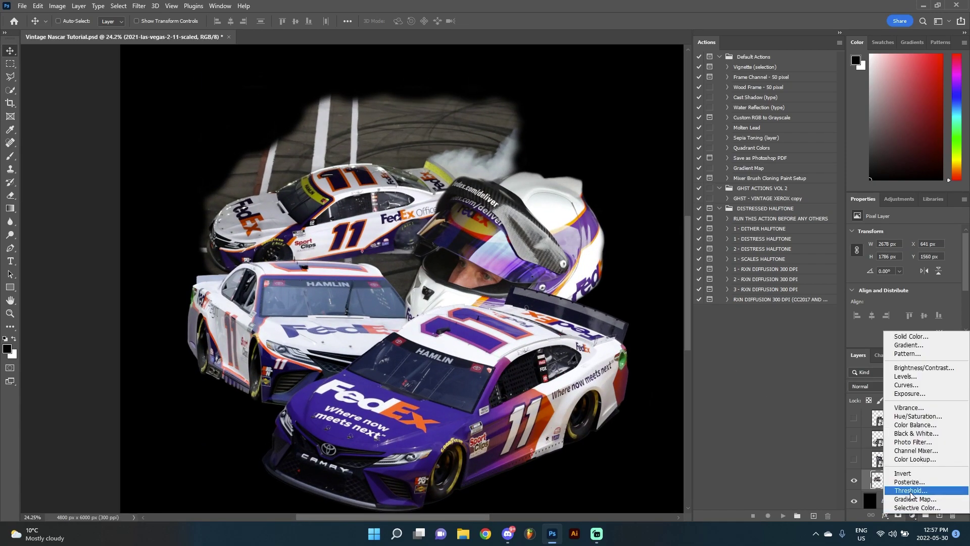
click(928, 488)
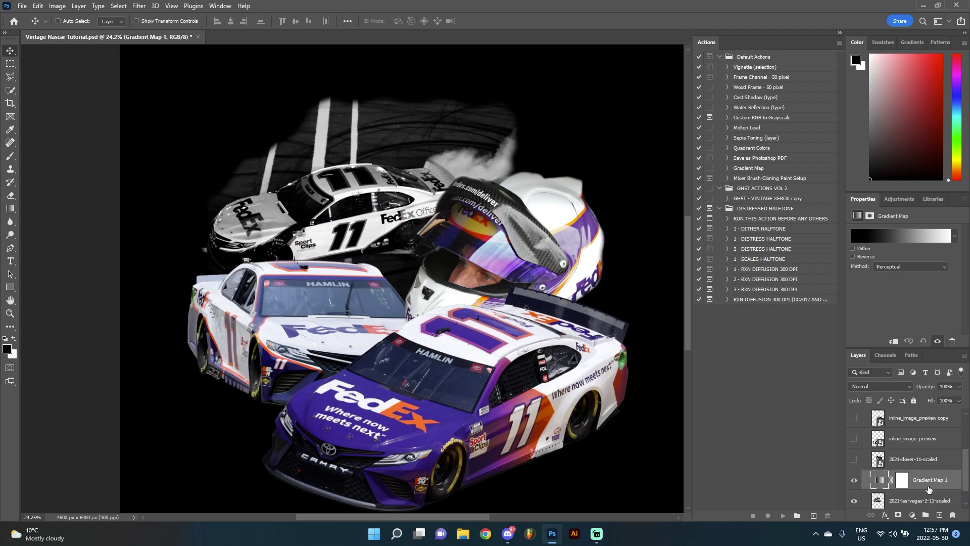
right_click(928, 488)
click(859, 254)
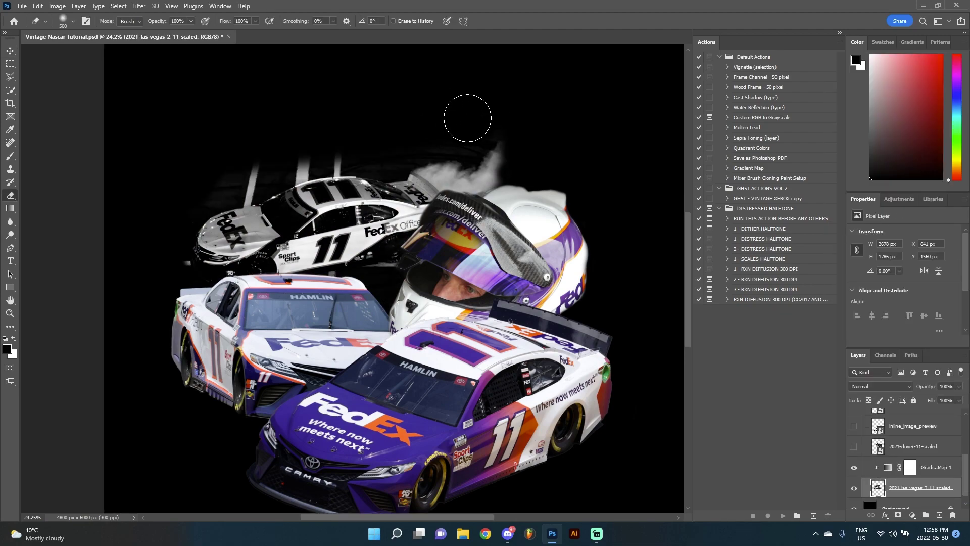
Erase more of the track photo's upper-left side
mouse_move(465, 114)
mouse_down()
mouse_move(287, 148)
mouse_move(200, 183)
mouse_move(287, 152)
mouse_move(366, 148)
mouse_move(273, 156)
mouse_move(183, 185)
mouse_move(429, 139)
mouse_up()
scroll(472, 238, down, 2)
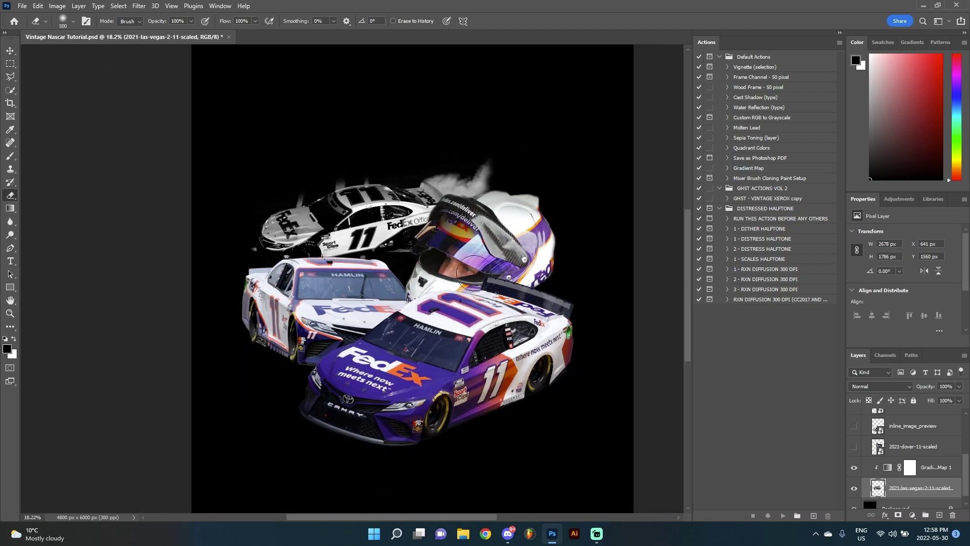
scroll(426, 222, up, 6)
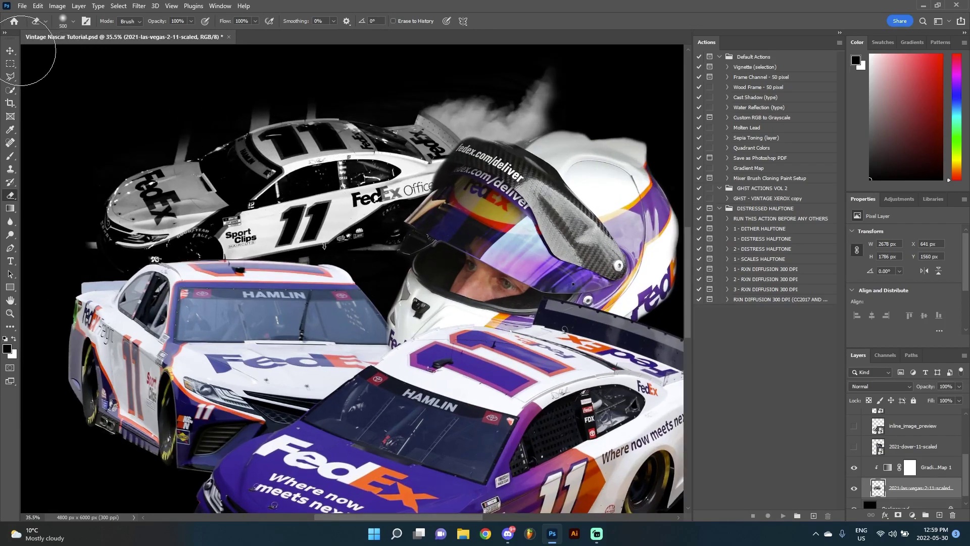
Select the track photo together with Gradient Map 1
click(10, 51)
shift+click(931, 469)
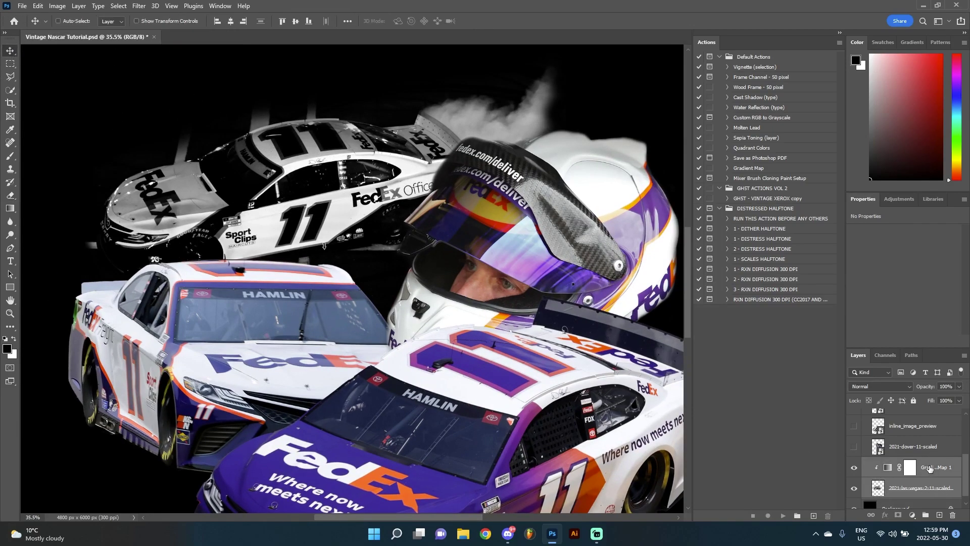
click(906, 484)
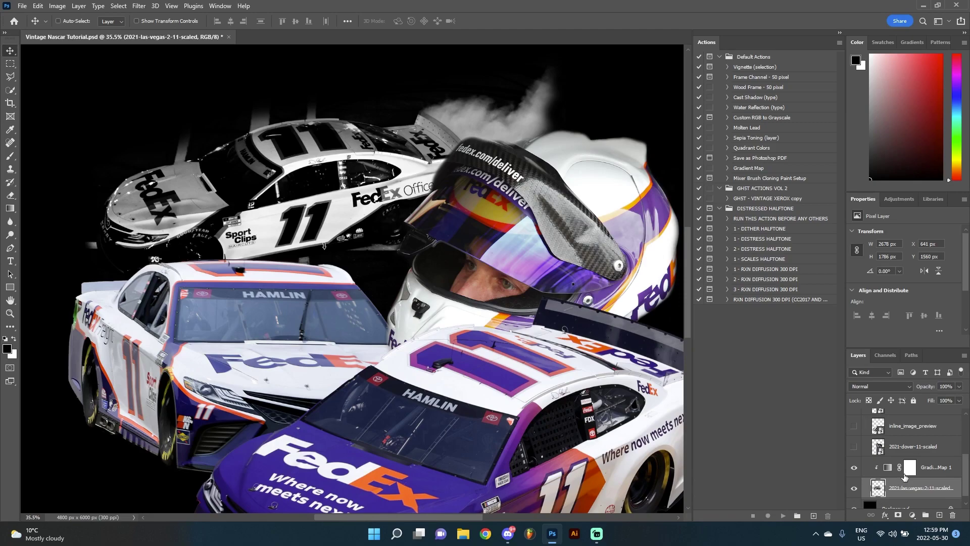
scroll(909, 480, down, 1)
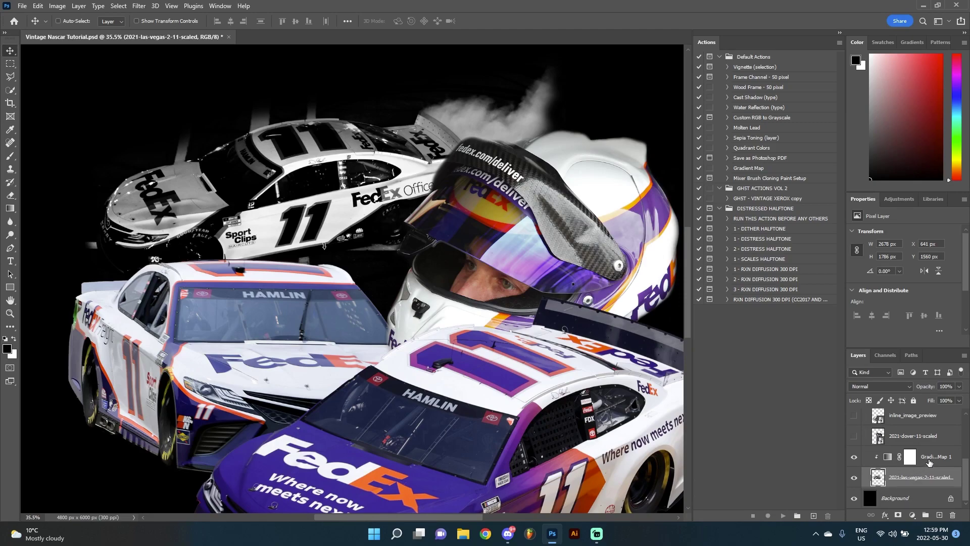
shift+click(928, 462)
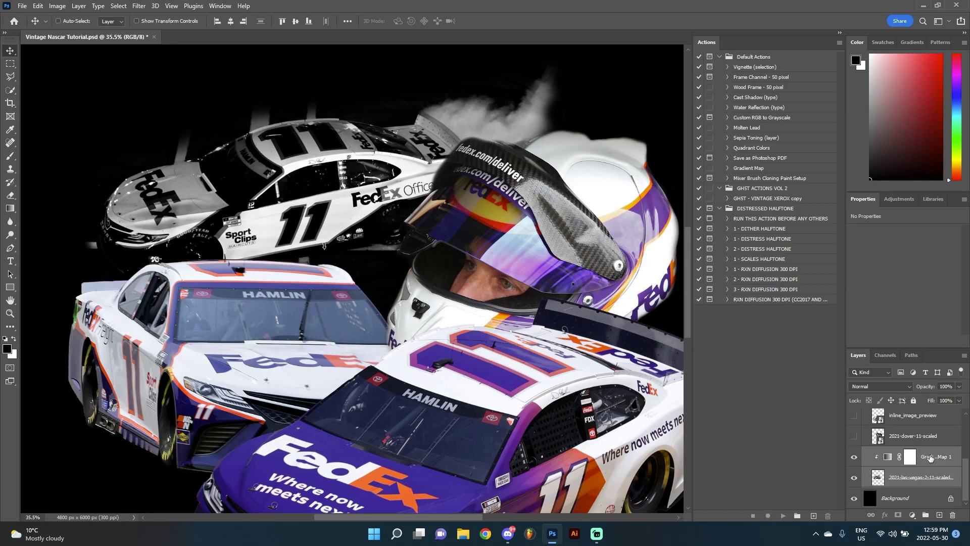
Group the track photo and its gradient map into Group 2, then check transparency against the black background
key(ctrl+g)
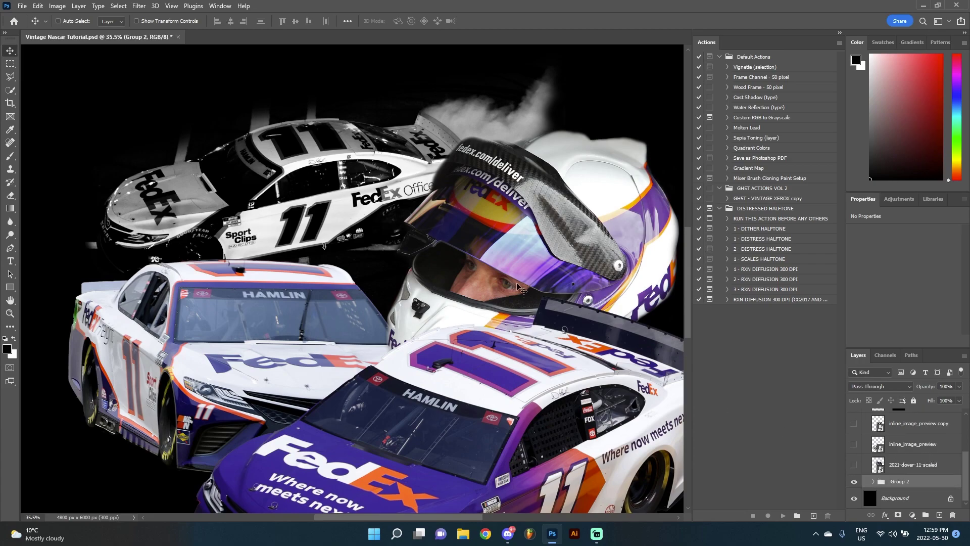
key(ctrl+t)
scroll(580, 344, down, 2)
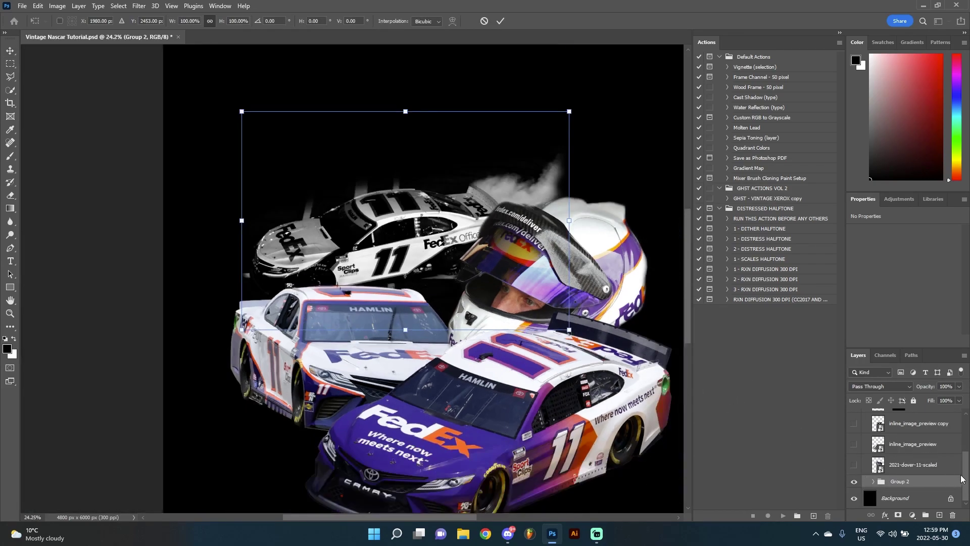
key(Return)
click(854, 499)
click(853, 500)
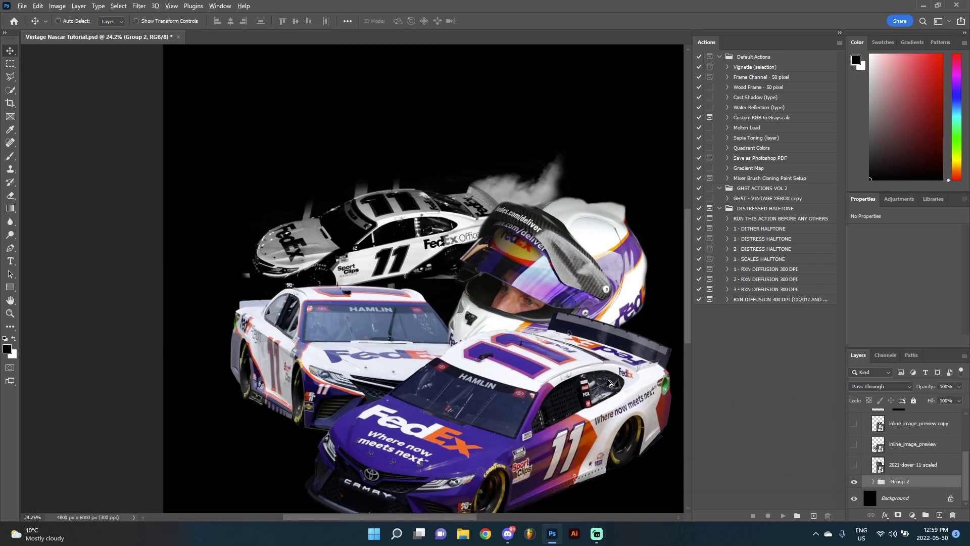
Shift Group 1's foreground cars and helmet slightly on the canvas, then expand Group 2
scroll(614, 357, down, 3)
scroll(614, 357, up, 2)
scroll(865, 444, up, 1)
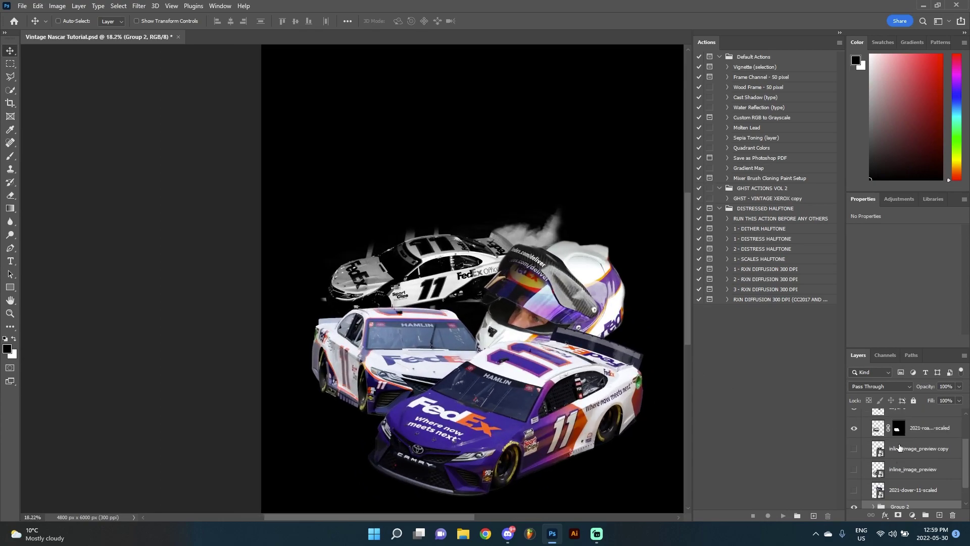
scroll(655, 380, up, 2)
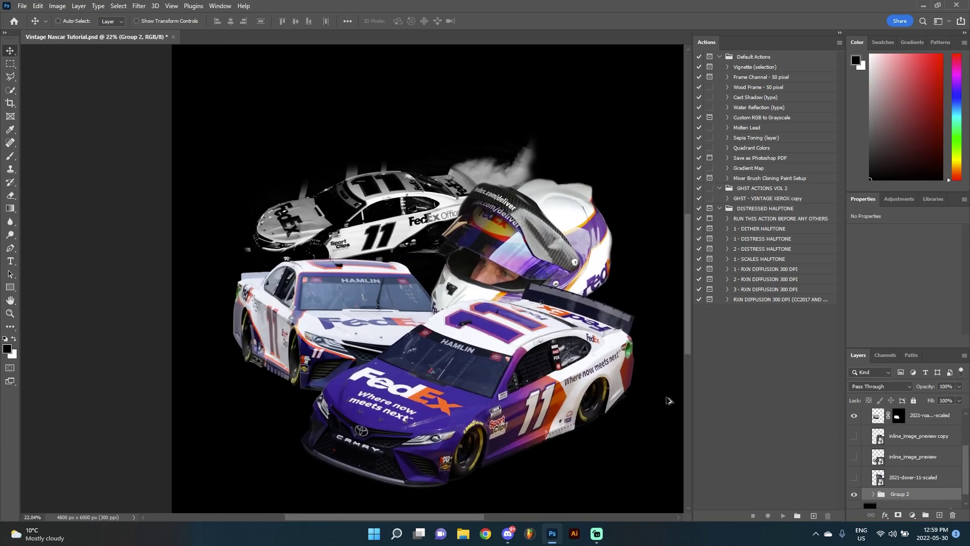
scroll(905, 445, up, 3)
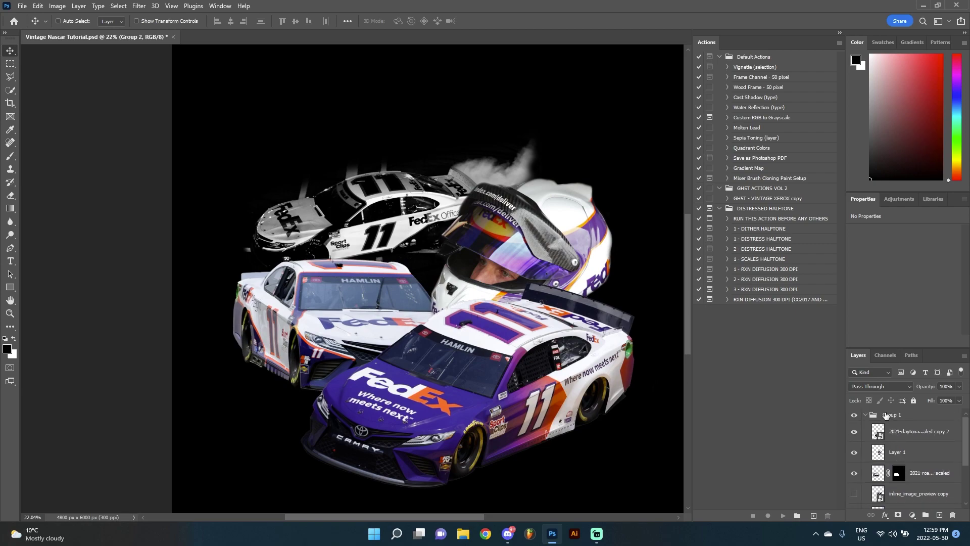
click(885, 416)
key(ctrl+t)
drag(439, 263, 440, 254)
click(500, 22)
scroll(470, 273, down, 2)
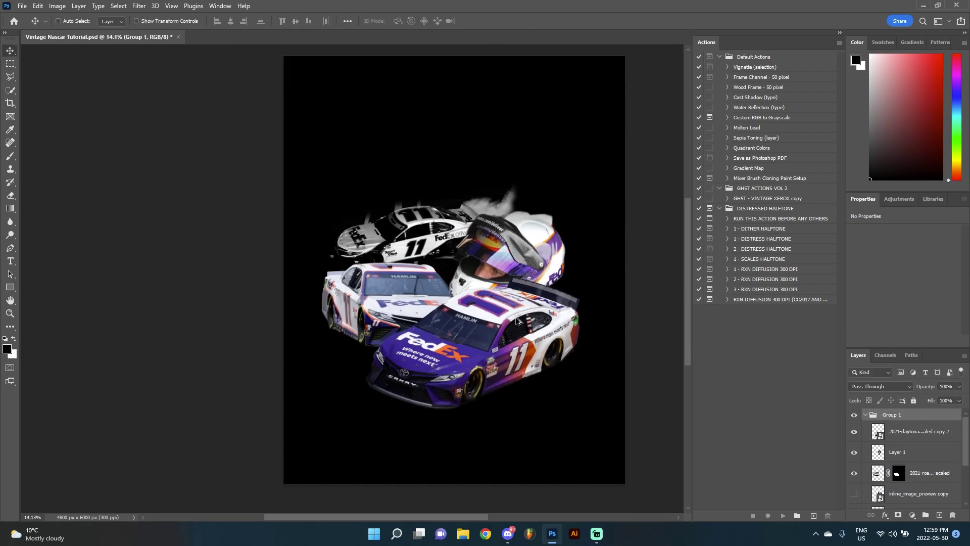
scroll(465, 263, up, 3)
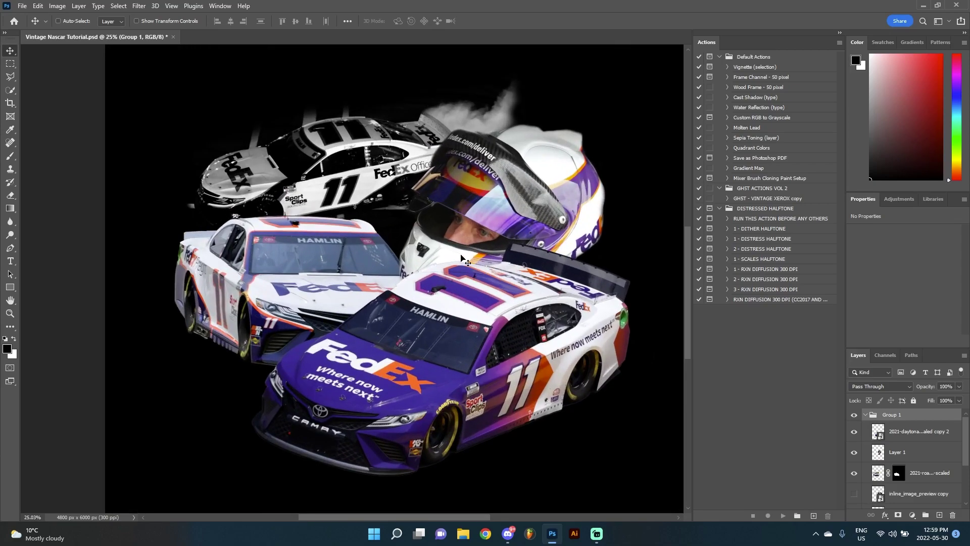
drag(461, 259, 441, 286)
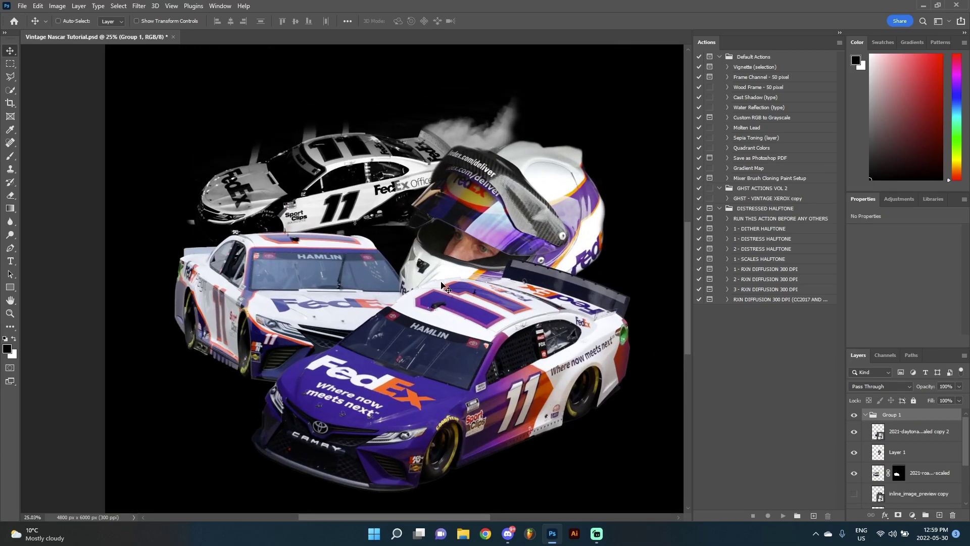
scroll(487, 279, up, 2)
scroll(904, 454, down, 4)
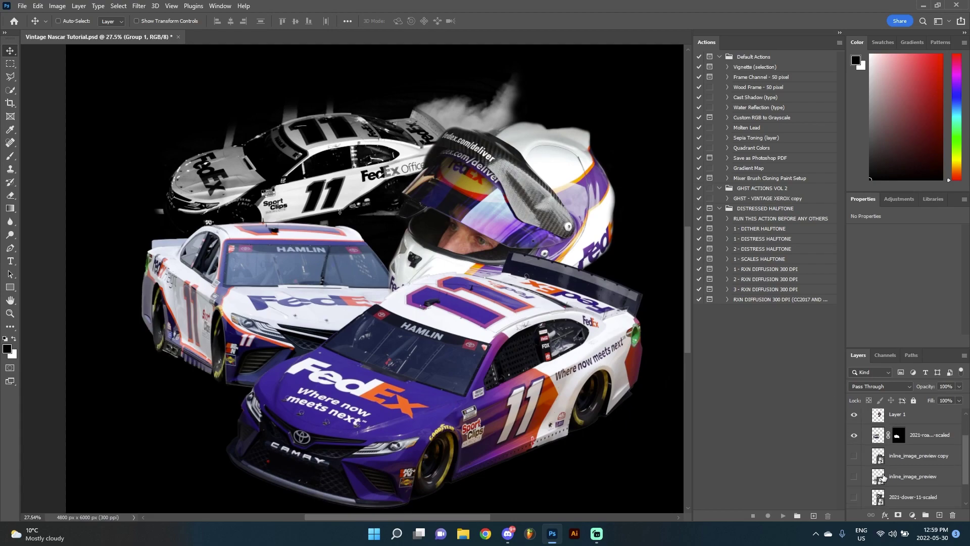
click(872, 481)
Compare the gradient map on and off, try pink and purple-white presets, then discard them
click(854, 473)
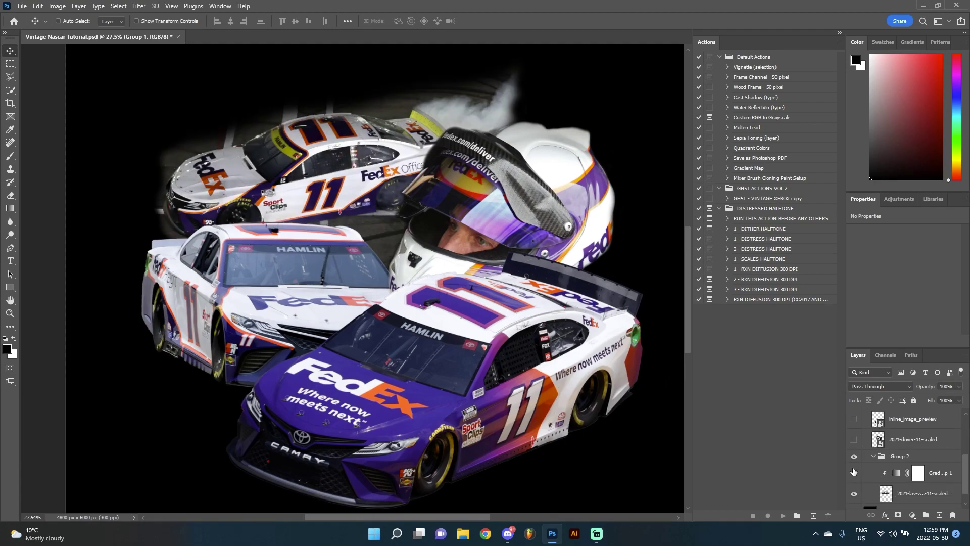
click(854, 472)
click(891, 473)
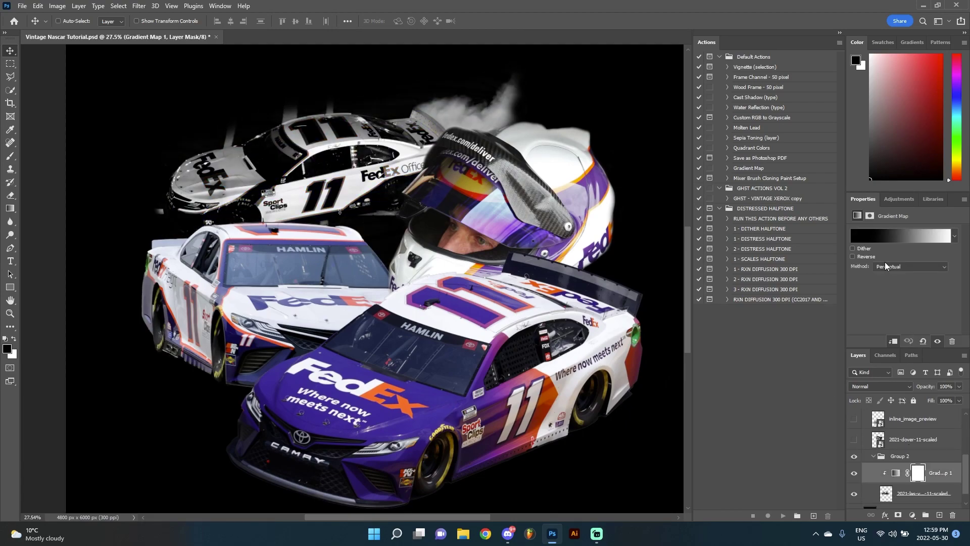
click(899, 236)
scroll(710, 161, down, 5)
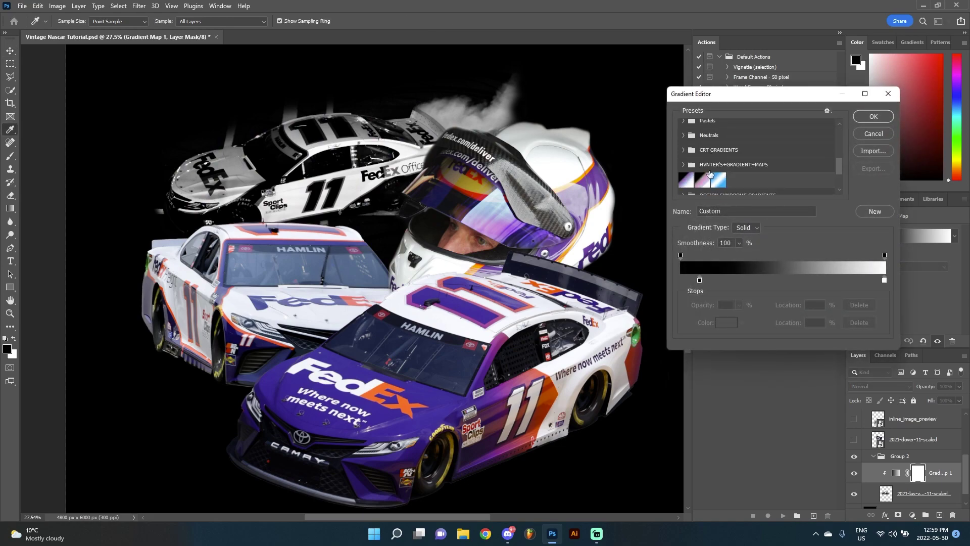
scroll(709, 174, down, 1)
click(686, 157)
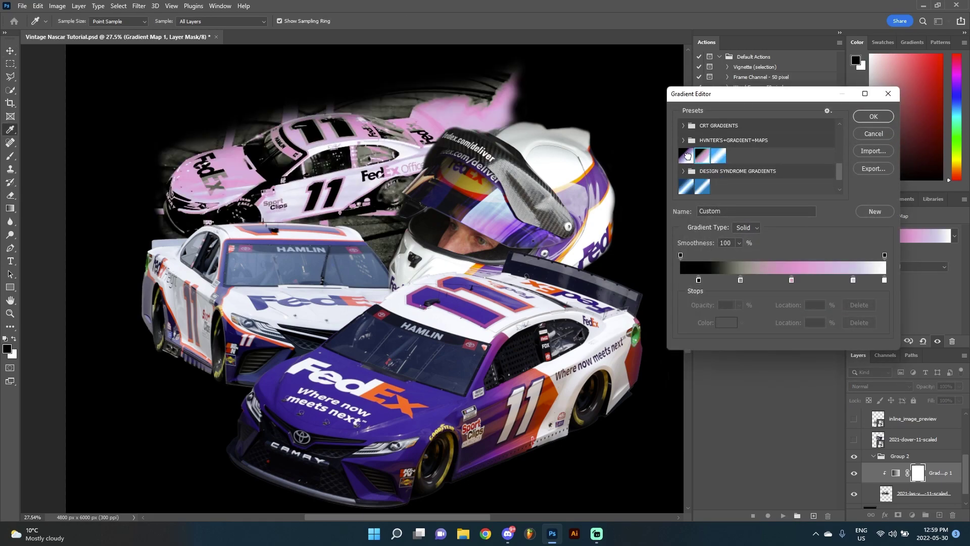
click(687, 156)
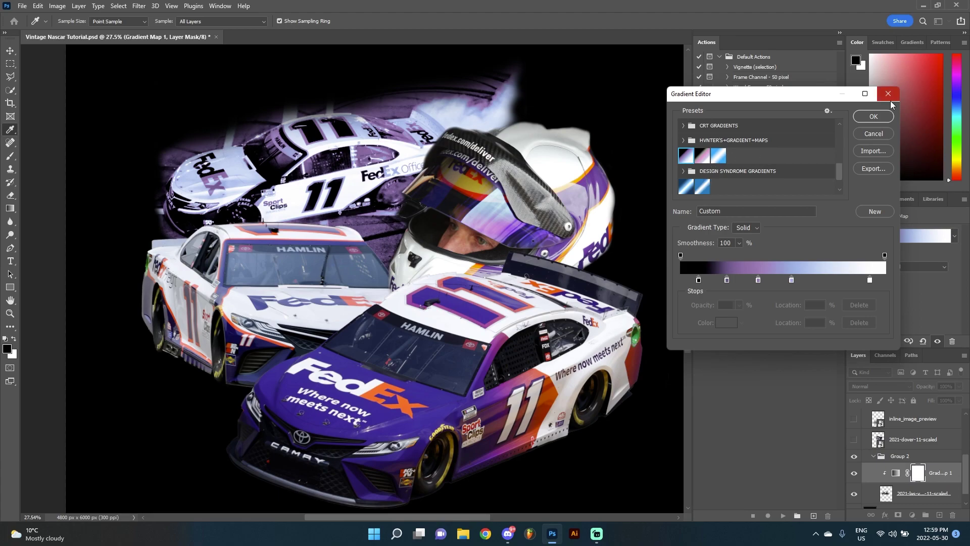
click(888, 95)
Give the gradient map purple and orange stops, move orange to the end, and nudge the cars up
click(882, 230)
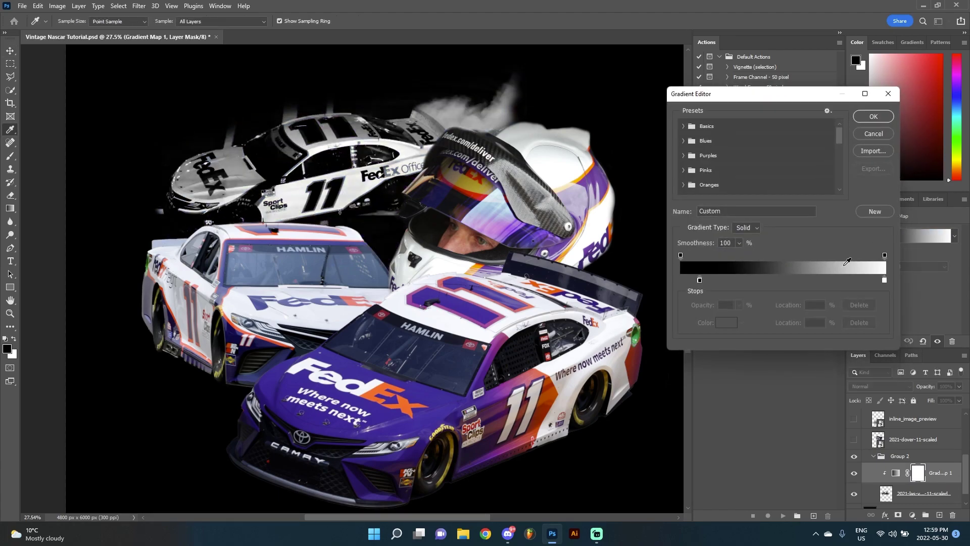
double_click(884, 280)
click(793, 300)
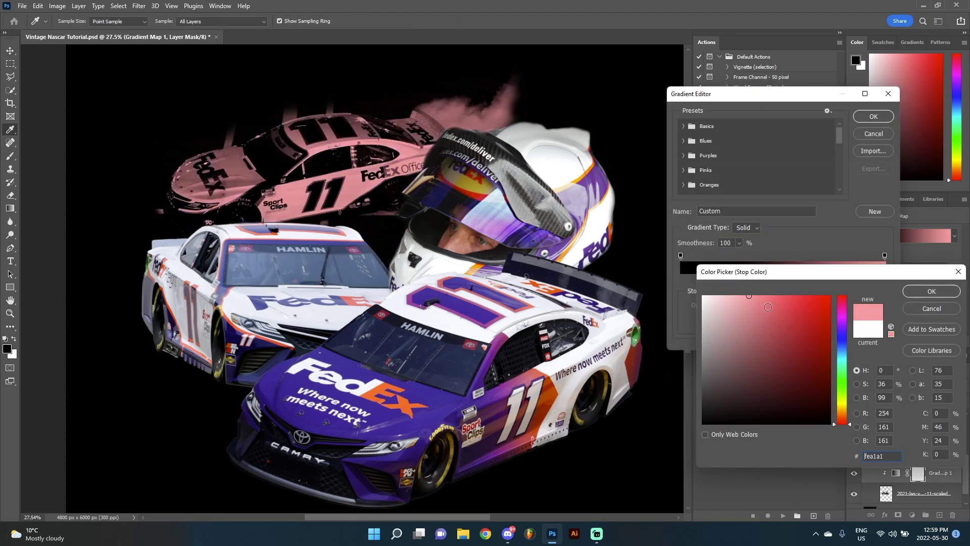
drag(794, 300, 703, 296)
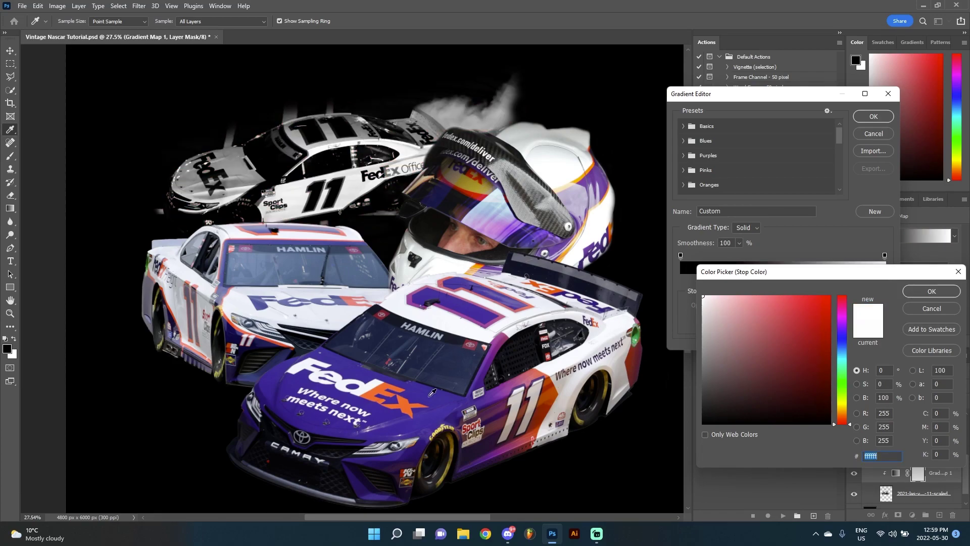
click(841, 337)
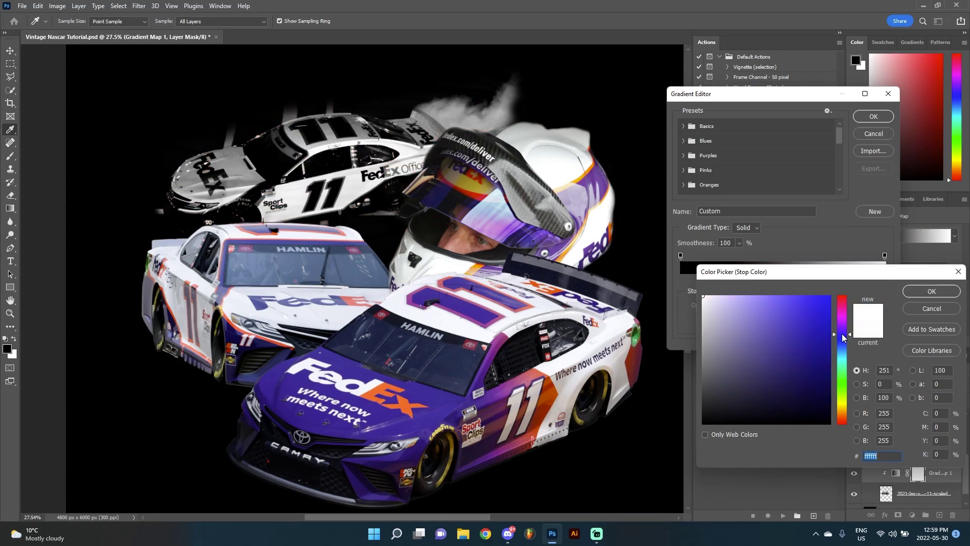
drag(842, 338, 824, 322)
click(822, 301)
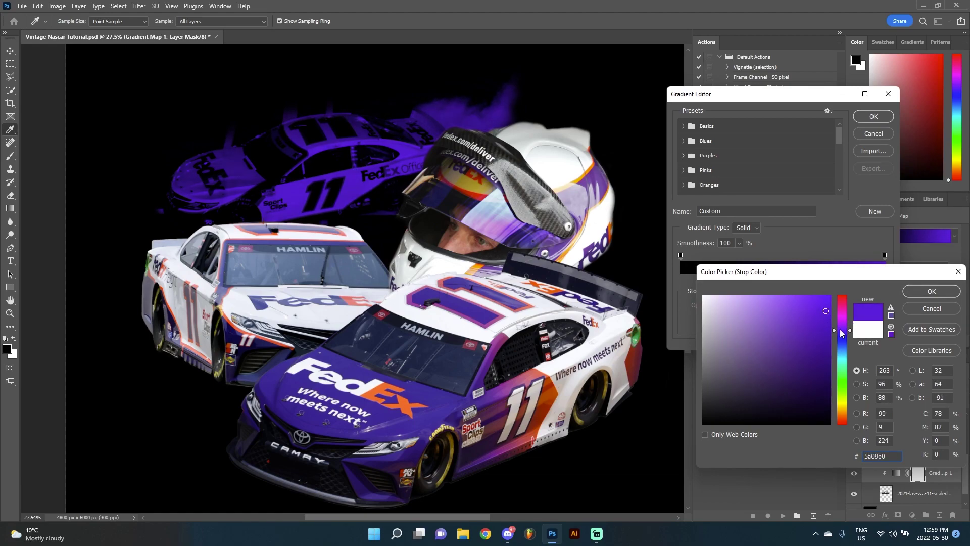
drag(841, 333, 843, 341)
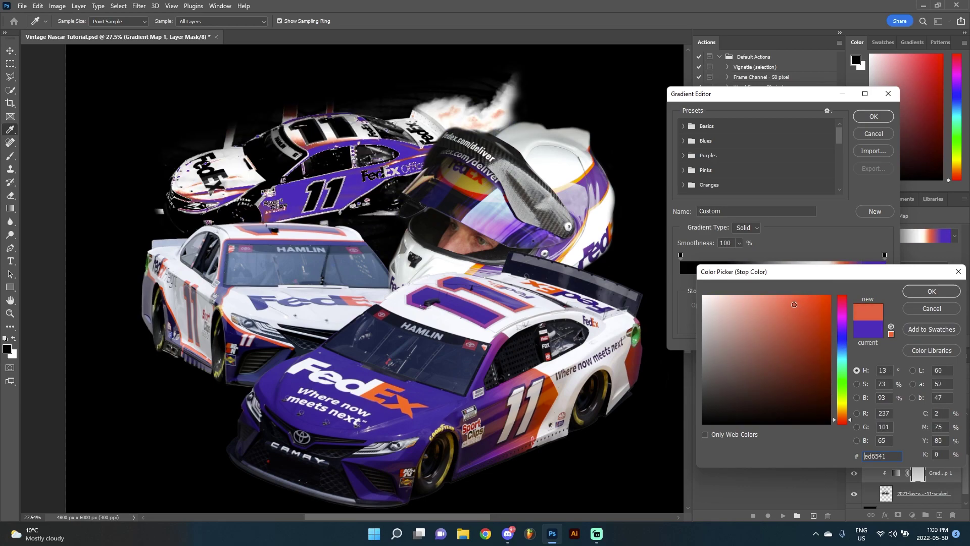
drag(794, 305, 794, 306)
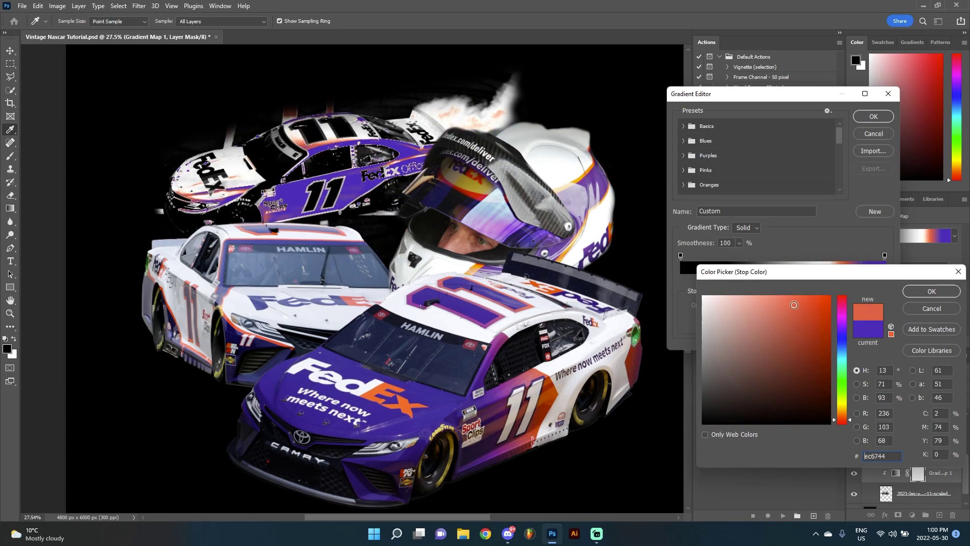
click(931, 291)
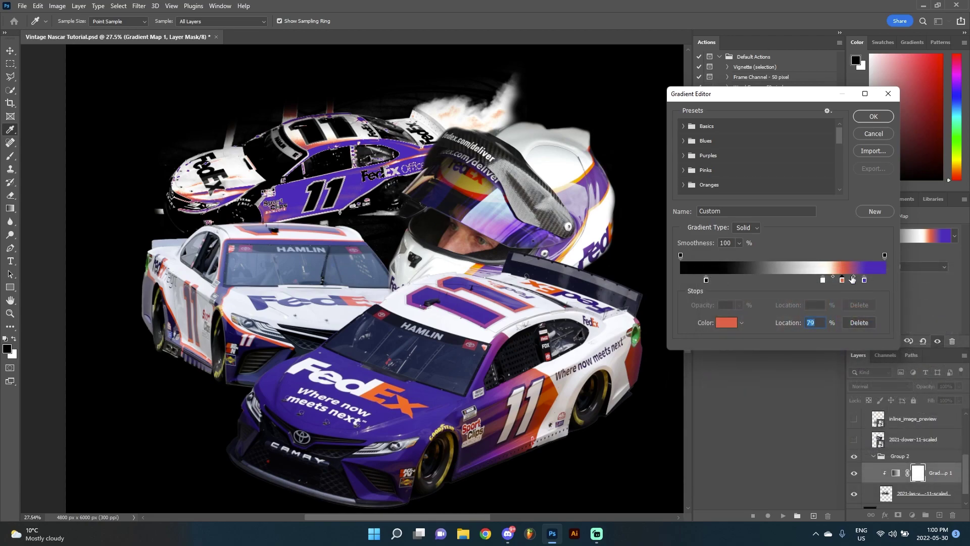
drag(844, 281, 893, 280)
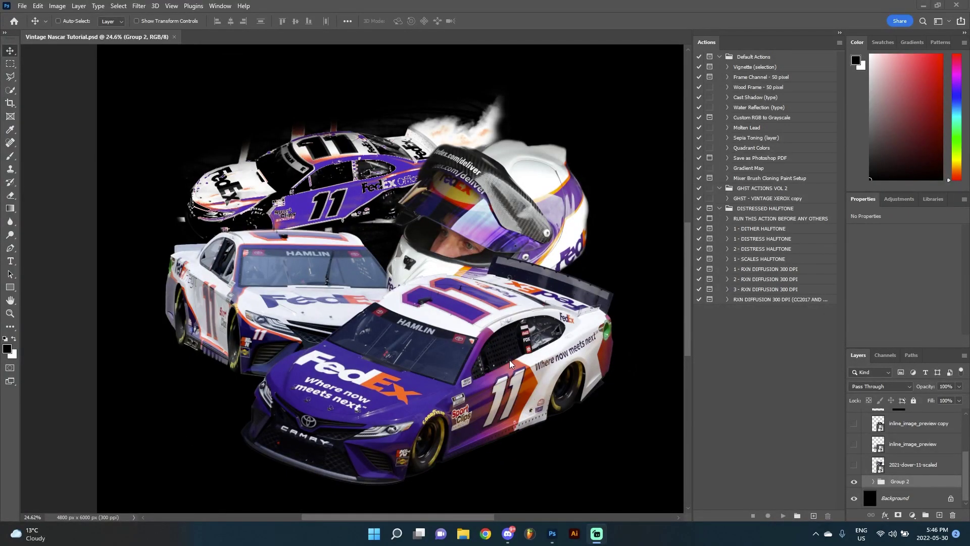
drag(510, 360, 499, 350)
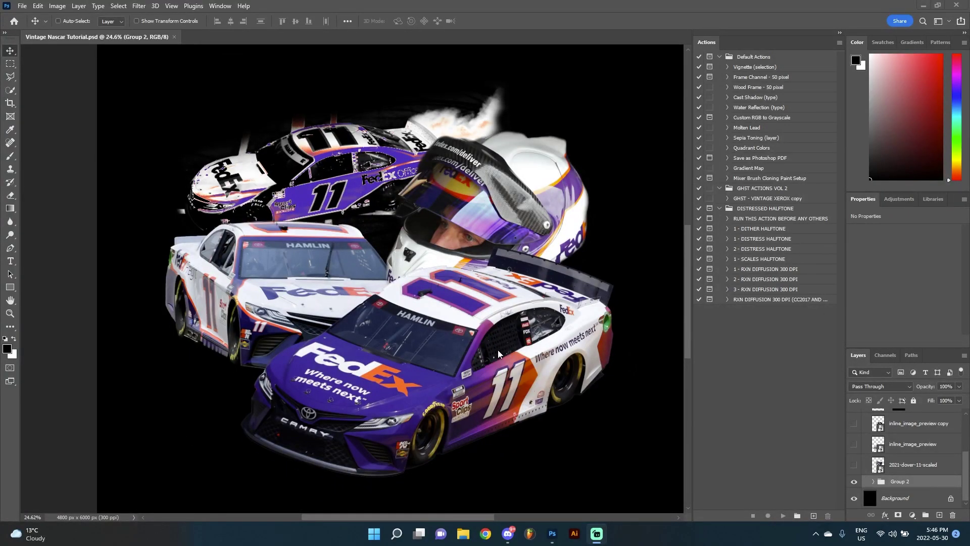
Make the checkered flag layer visible at the lower left and select it
click(854, 444)
click(854, 444)
click(855, 444)
scroll(863, 444, up, 1)
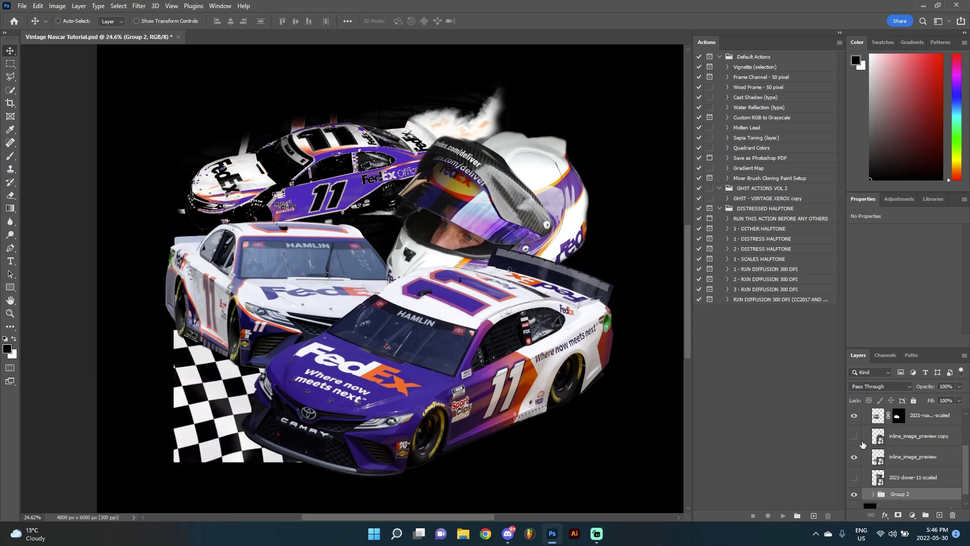
click(902, 458)
scroll(268, 377, up, 2)
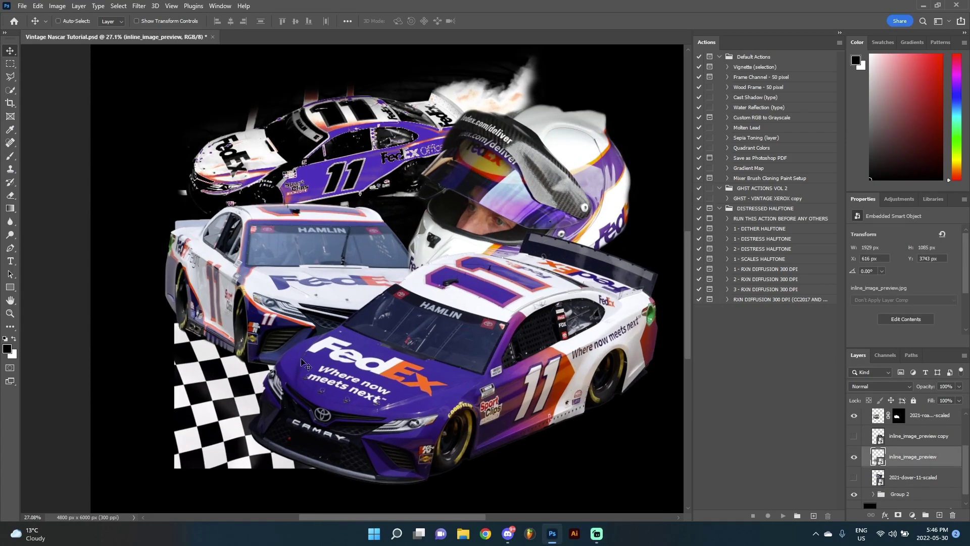
Rasterize the inline_image_preview flag layer into an ordinary pixel layer
right_click(886, 459)
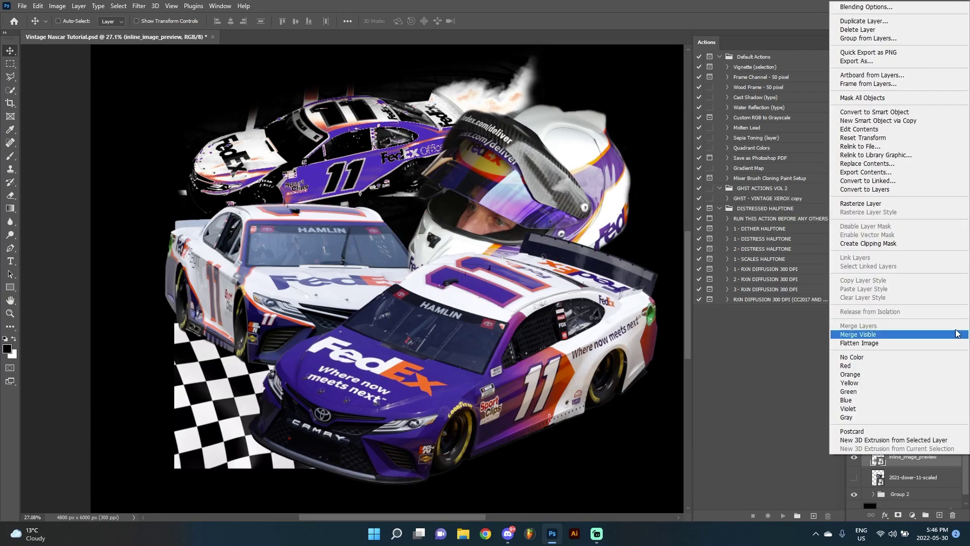
click(869, 205)
scroll(211, 379, down, 1)
scroll(331, 379, down, 1)
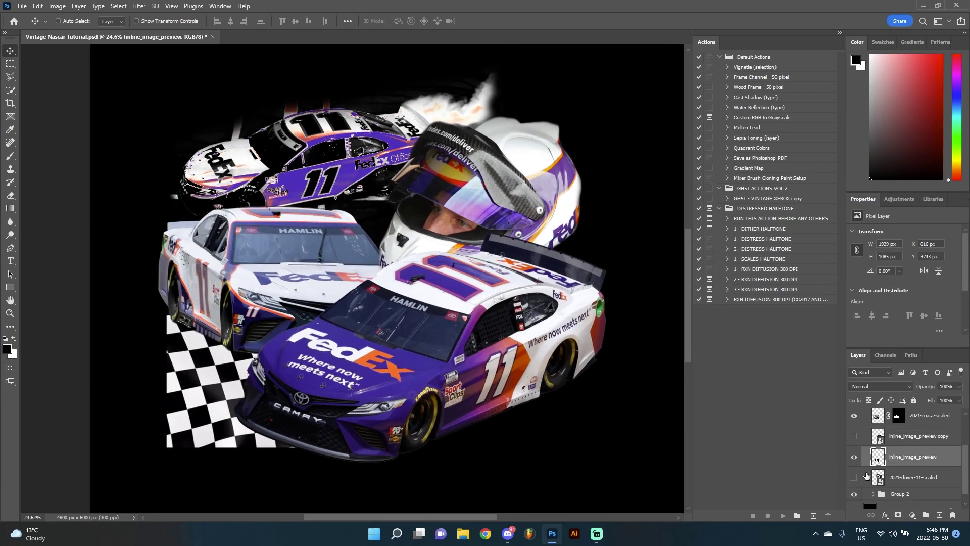
scroll(222, 369, down, 1)
scroll(229, 369, down, 1)
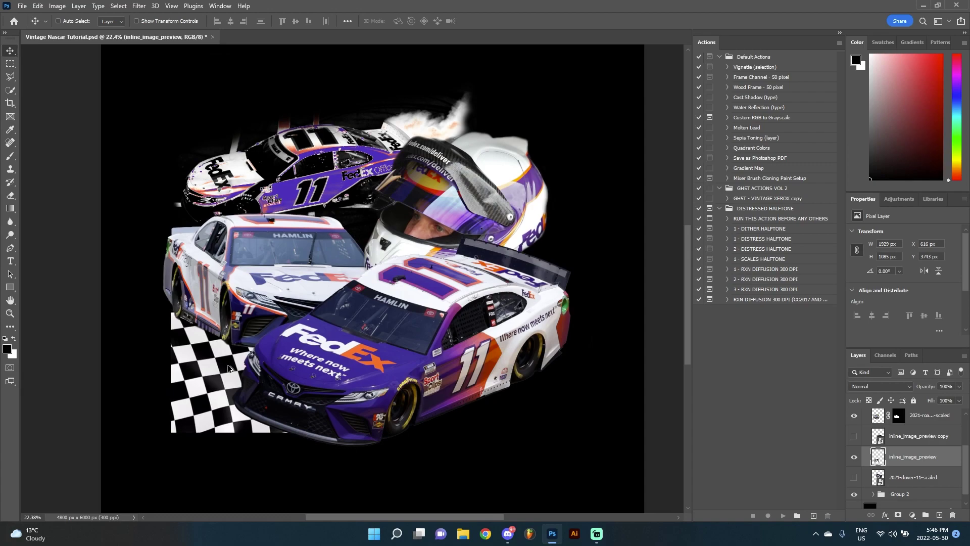
scroll(229, 369, up, 1)
click(10, 195)
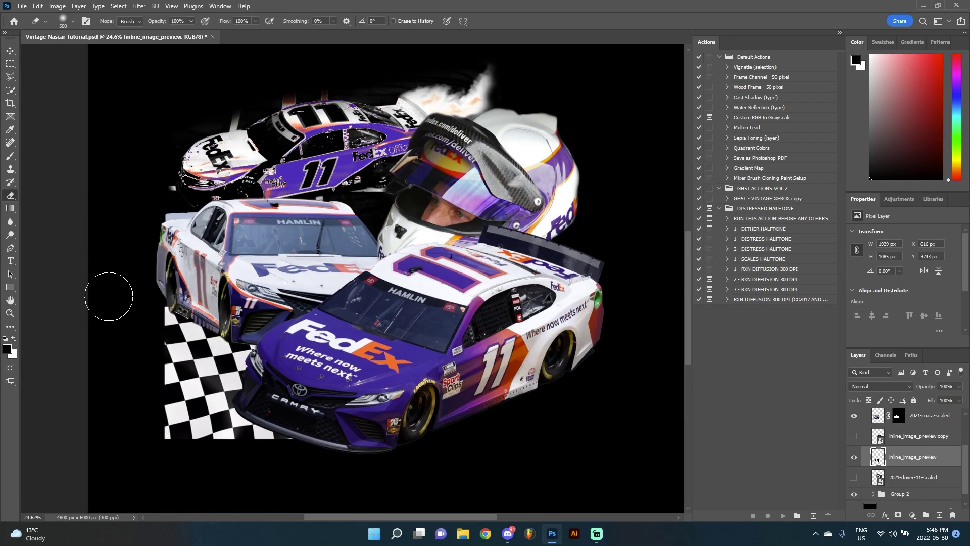
With a halved soft eraser, fade a band across the lower flag and its left edge
scroll(130, 283, down, 1)
scroll(167, 350, down, 2)
scroll(167, 350, up, 4)
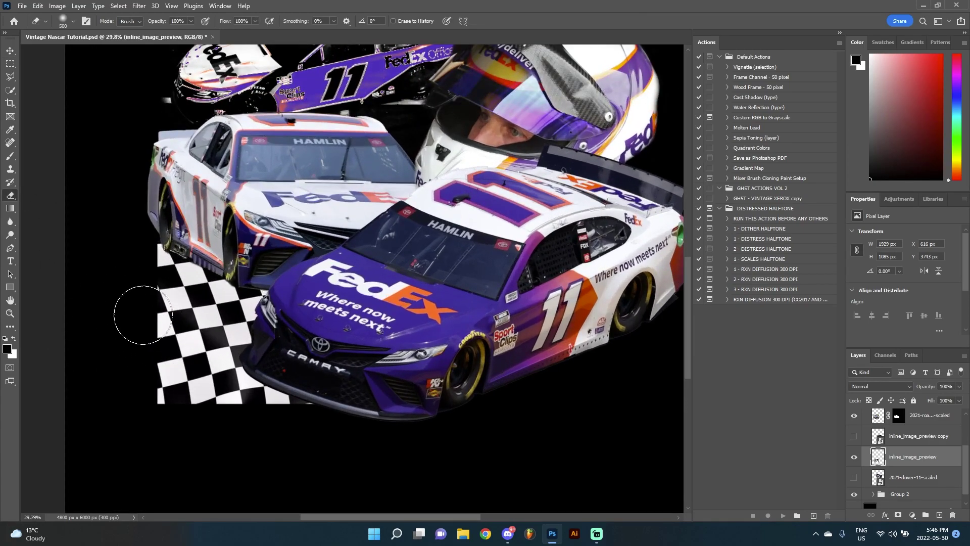
scroll(195, 340, down, 1)
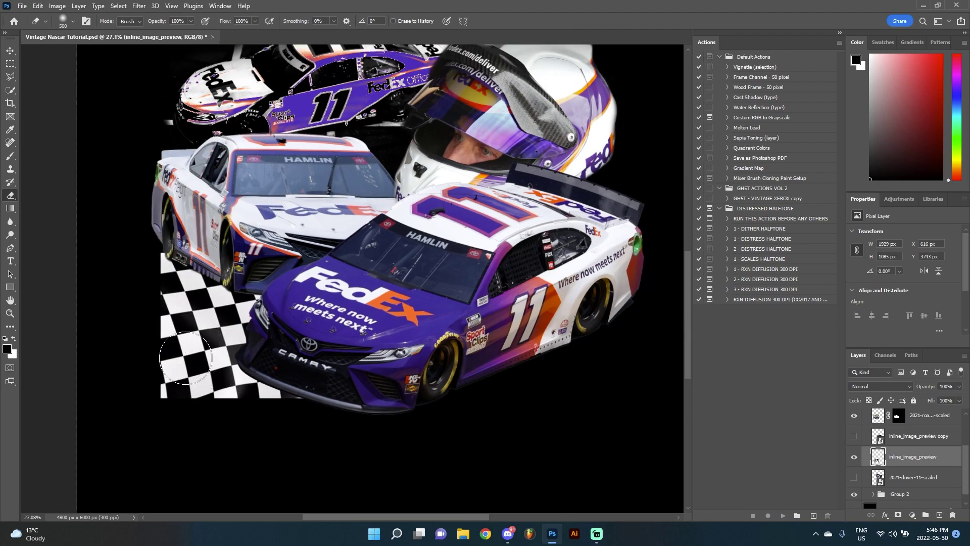
key(bracketleft)
key(bracketleft)
key(bracketleft)
mouse_move(289, 392)
mouse_down()
mouse_move(250, 375)
mouse_move(229, 388)
mouse_move(200, 363)
mouse_move(159, 352)
mouse_move(179, 340)
mouse_move(196, 362)
mouse_up()
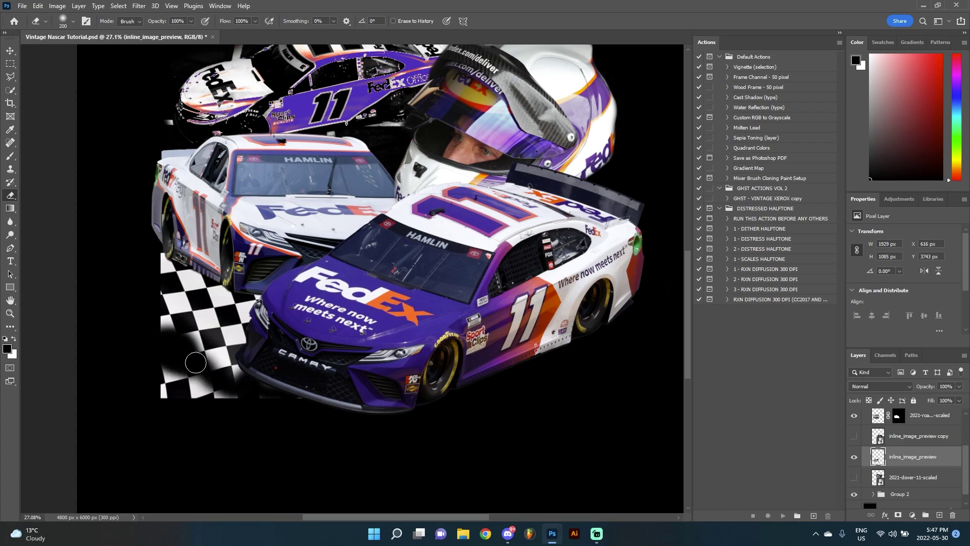
key(ctrl+z)
mouse_move(289, 392)
mouse_down()
mouse_move(197, 366)
mouse_move(183, 376)
mouse_move(193, 387)
mouse_move(250, 388)
mouse_up()
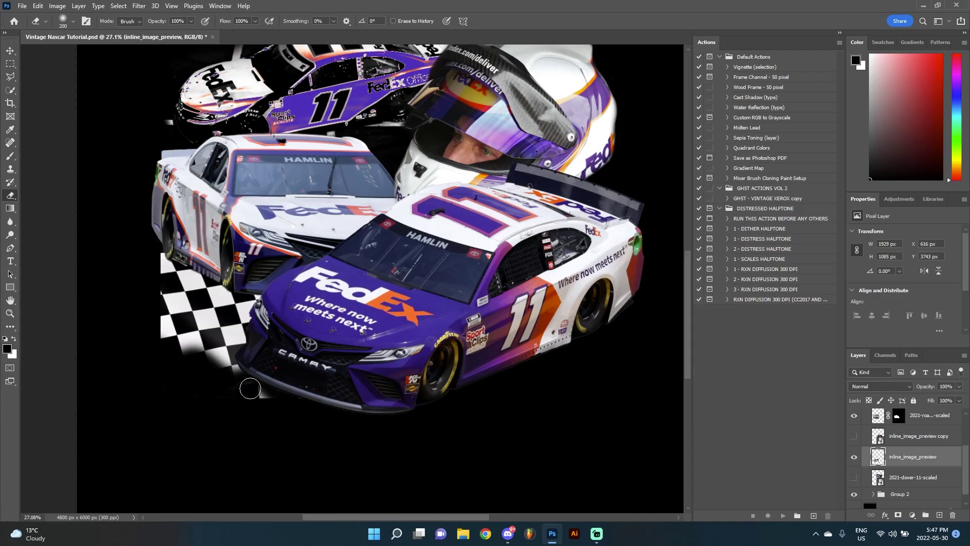
mouse_move(163, 341)
mouse_down()
mouse_move(163, 252)
mouse_move(148, 312)
mouse_move(187, 360)
mouse_move(275, 390)
mouse_up()
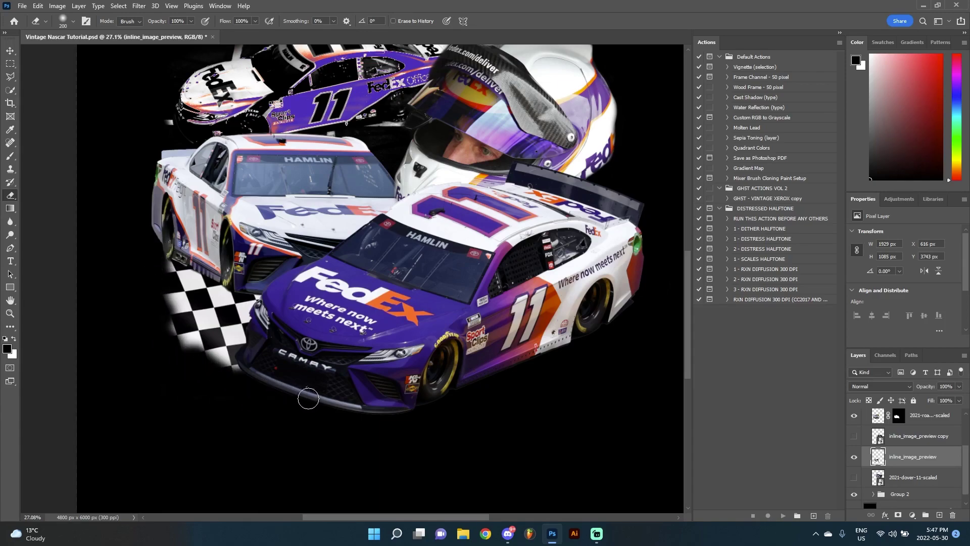
Undo the earlier stroke and fade the flag's lower edge with a 500-size eraser
scroll(308, 399, down, 3)
key(ctrl+z)
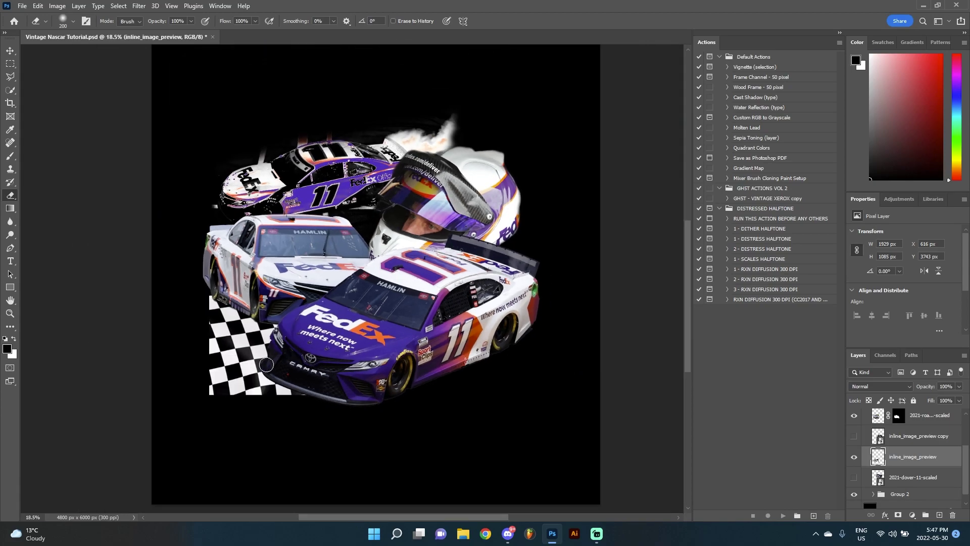
key(bracketright)
key(bracketright)
mouse_move(271, 390)
mouse_down()
mouse_move(204, 378)
mouse_move(293, 406)
mouse_move(216, 370)
mouse_move(244, 393)
mouse_move(289, 391)
mouse_move(203, 360)
mouse_move(194, 347)
mouse_move(244, 383)
mouse_move(195, 324)
mouse_move(197, 293)
mouse_move(202, 334)
mouse_move(221, 352)
mouse_move(211, 354)
mouse_move(342, 409)
mouse_up()
scroll(342, 410, up, 1)
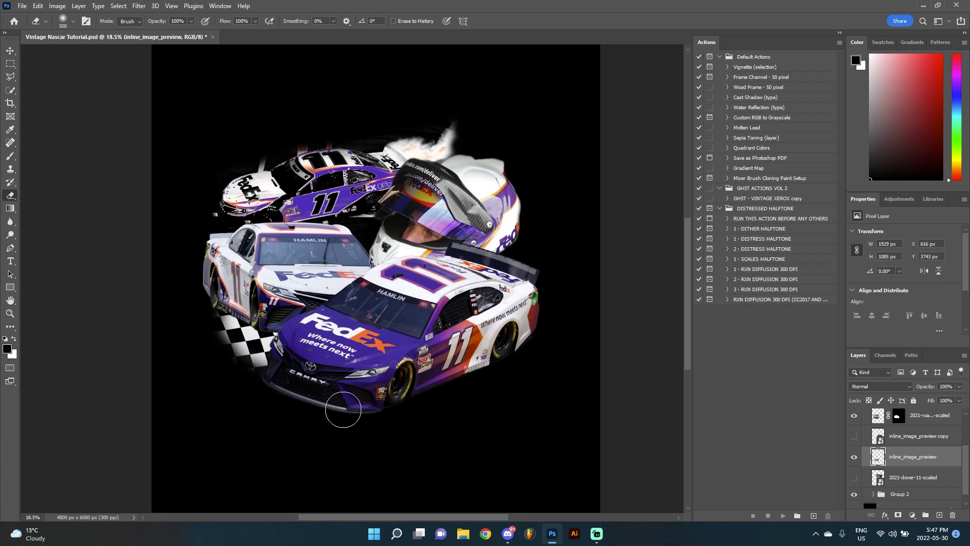
scroll(225, 376, up, 7)
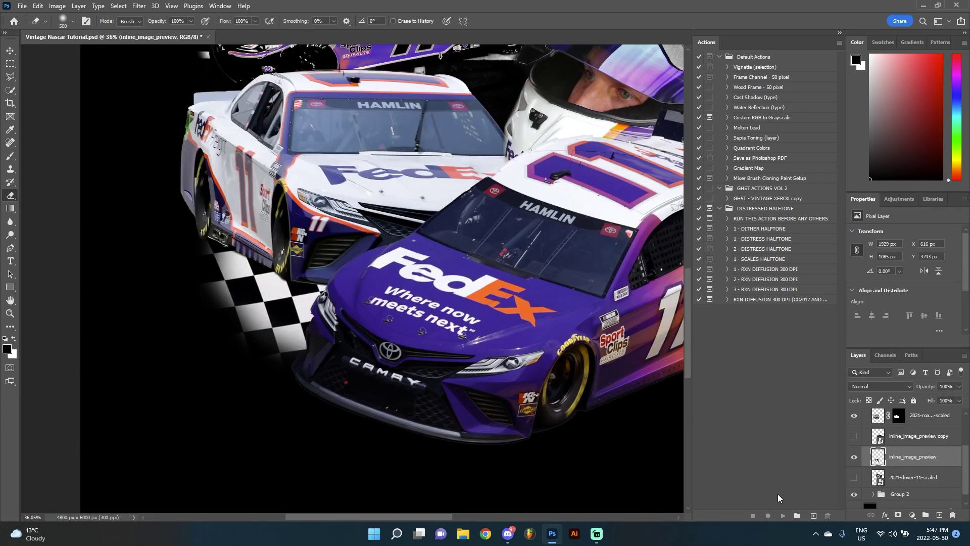
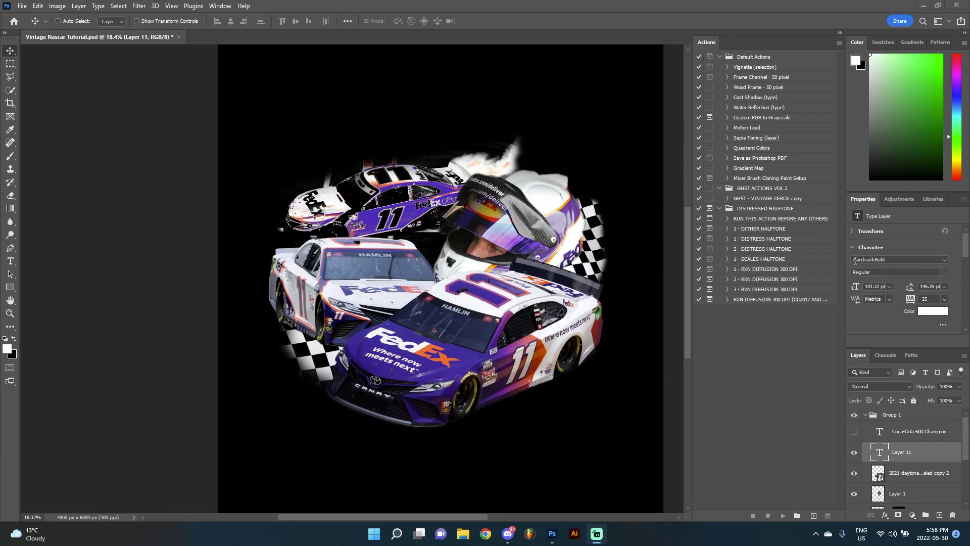
Replace Layer 11's Lorem Ipsum placeholder text with DENNY HAMLIN
click(903, 434)
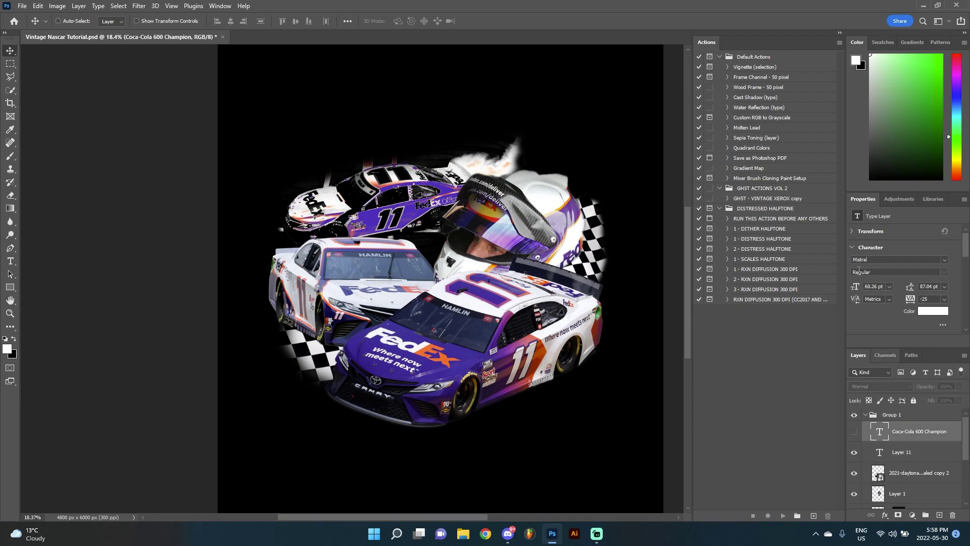
click(911, 457)
double_click(879, 452)
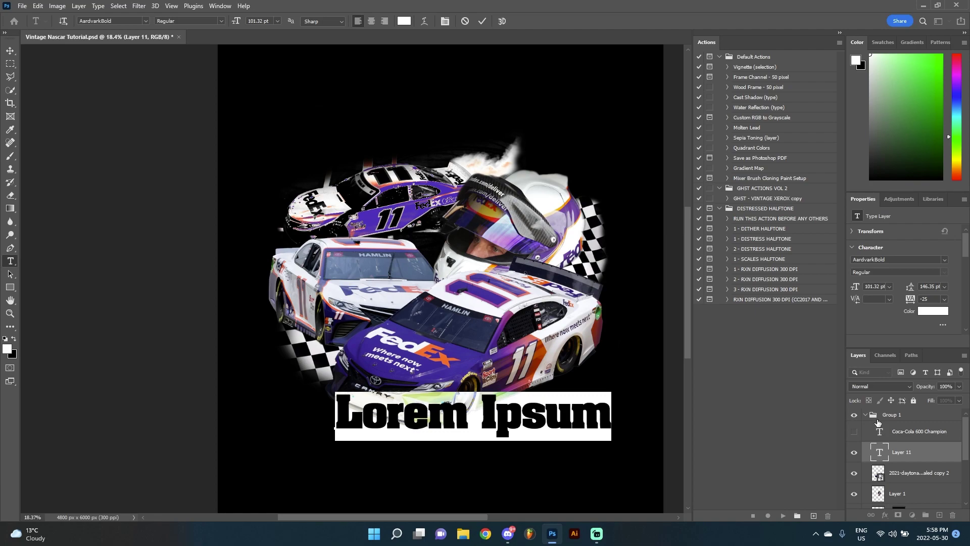
text(Den)
key(BackSpace)
key(BackSpace)
text(ENN)
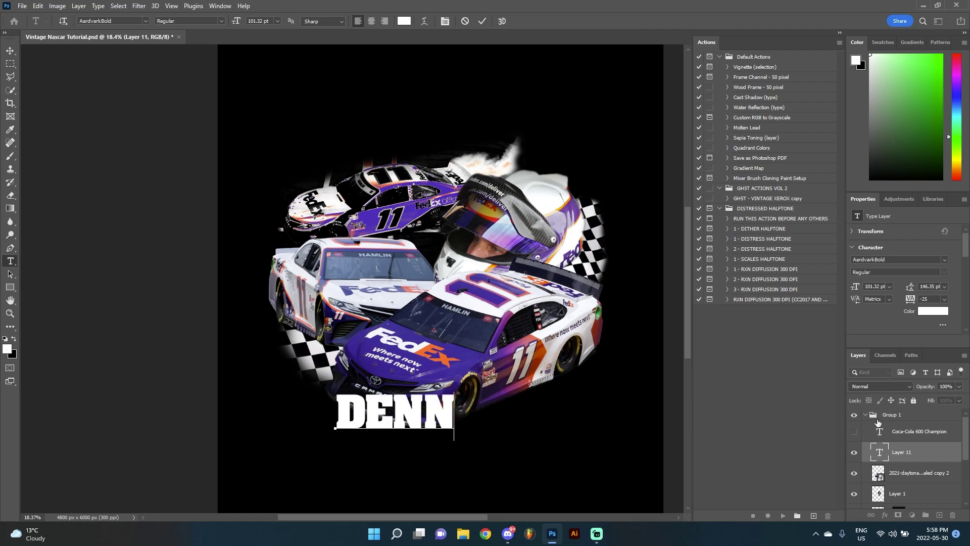
text(Y HAMLIN)
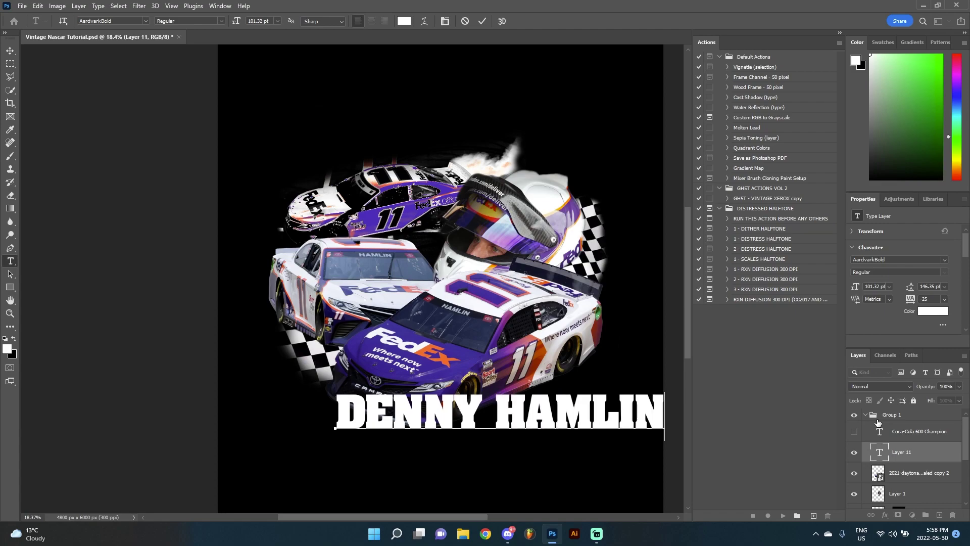
key(ctrl+Return)
Move DENNY HAMLIN to the poster's top, duplicate the layer, and hide the copy
key(v)
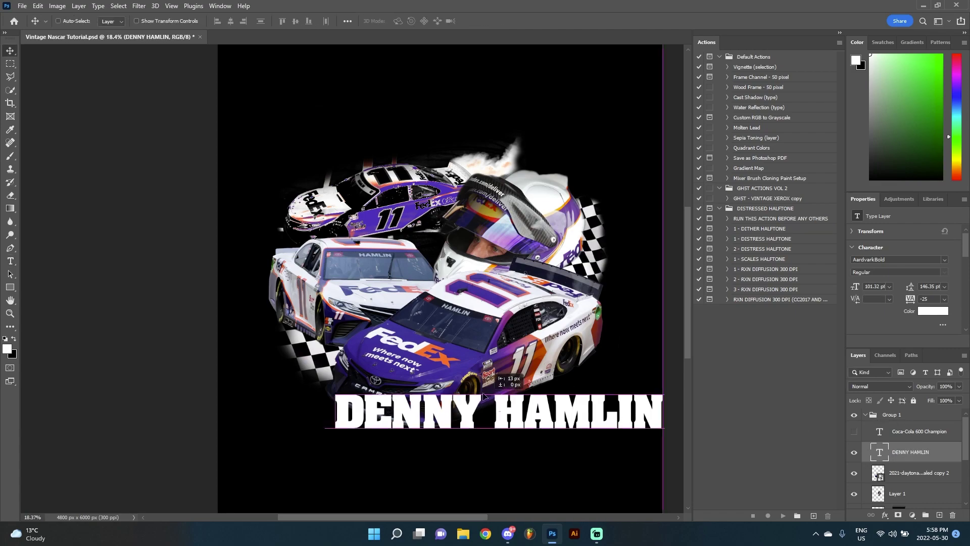
drag(489, 403, 427, 106)
drag(927, 454, 938, 515)
click(854, 453)
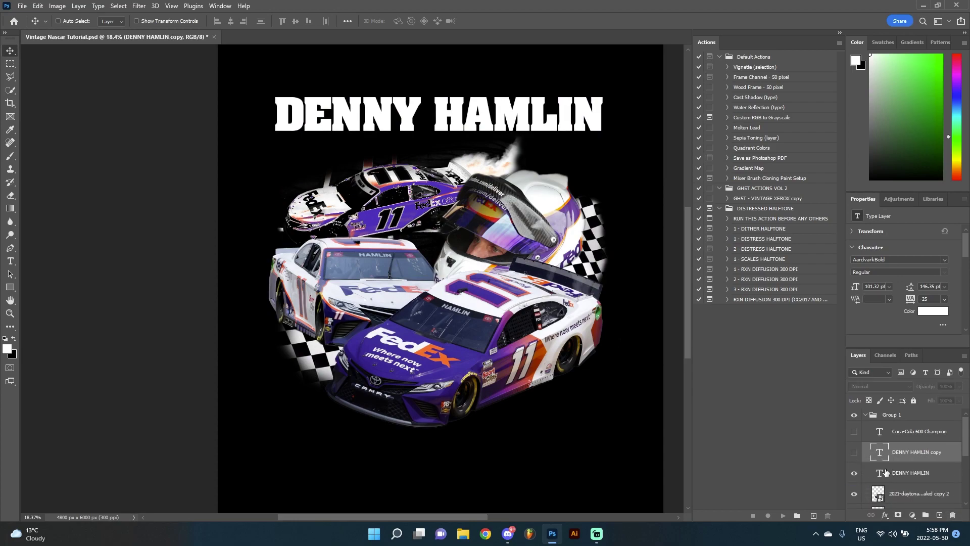
Change the visible title text to 11 and place it over the lower-left checkered flag
double_click(884, 473)
text(11)
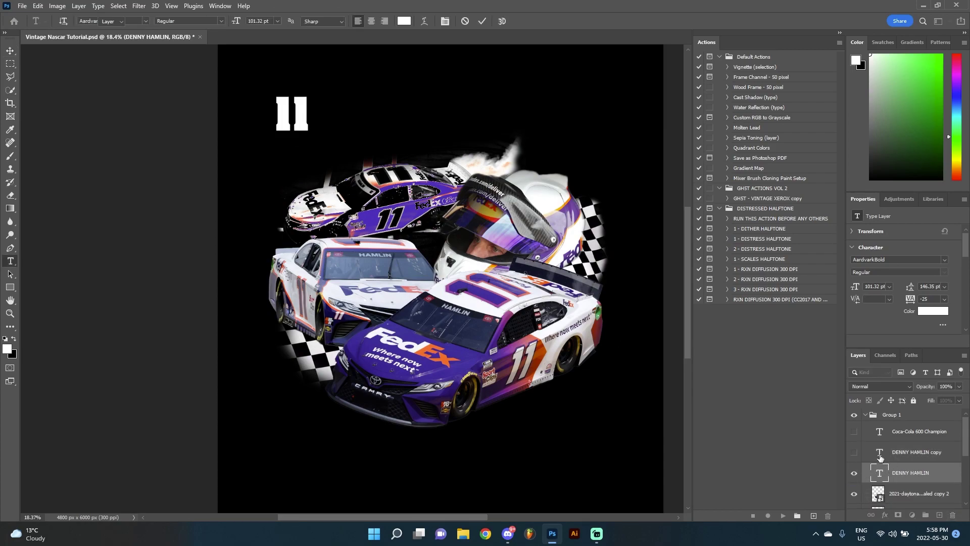
key(ctrl+Return)
key(v)
drag(306, 121, 339, 356)
scroll(363, 325, up, 4)
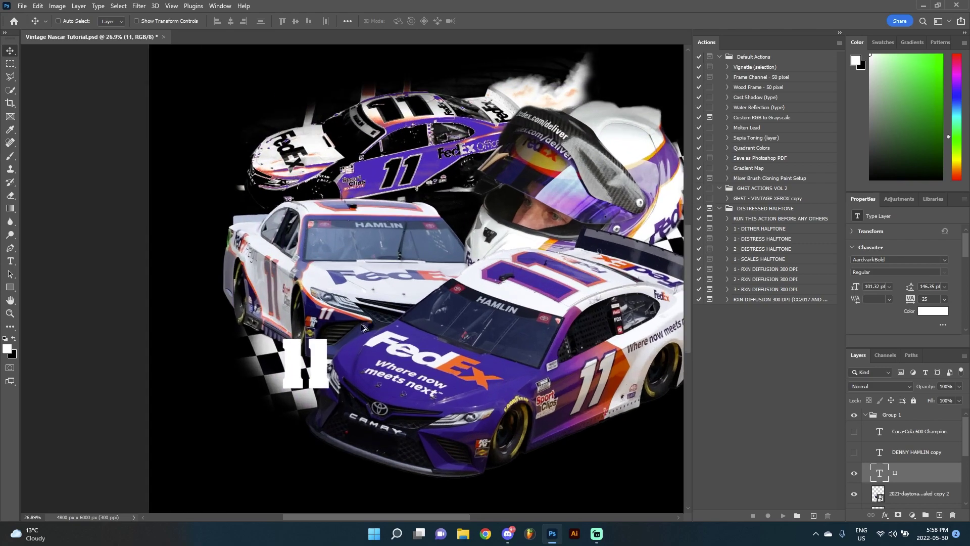
scroll(363, 327, down, 1)
scroll(361, 250, down, 1)
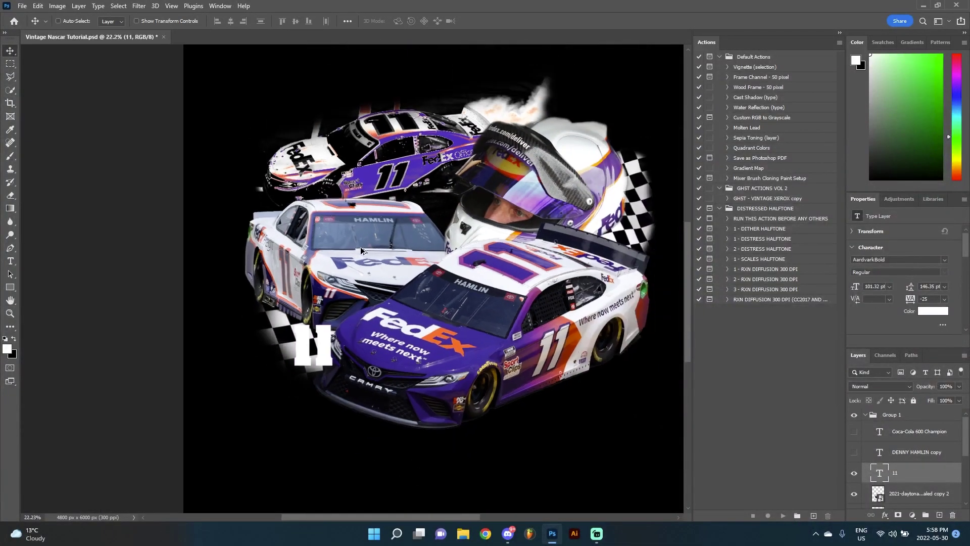
scroll(361, 251, down, 1)
mouse_move(326, 331)
mouse_down()
mouse_move(317, 410)
mouse_move(330, 407)
mouse_move(324, 340)
mouse_up()
Enlarge the 11 and skew it so its top leans right
key(ctrl+t)
key(Return)
drag(319, 375, 316, 355)
key(ctrl+t)
right_click(337, 343)
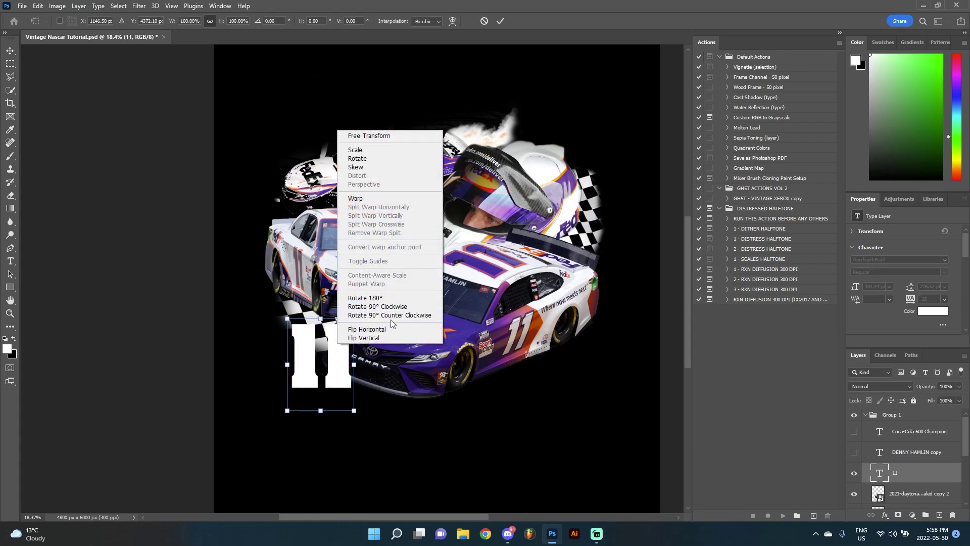
click(504, 288)
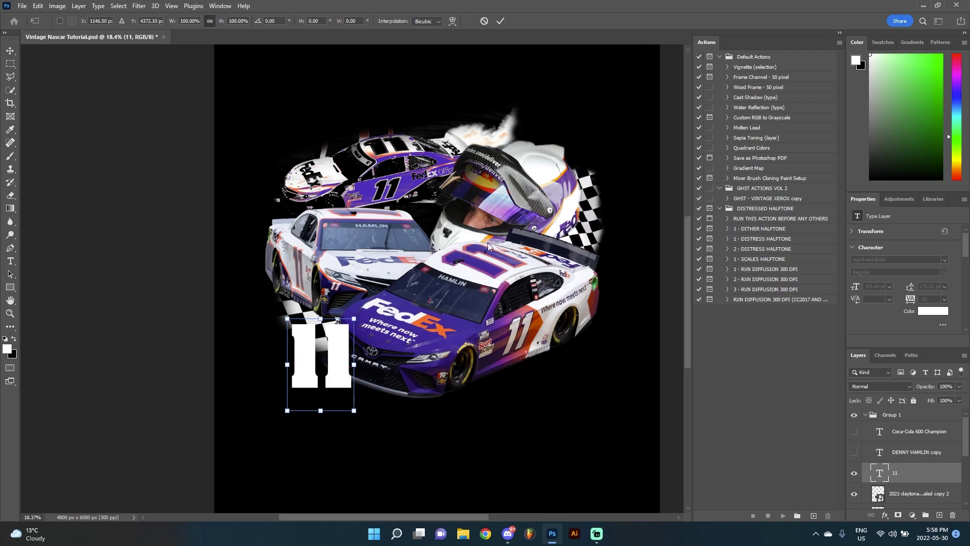
right_click(315, 342)
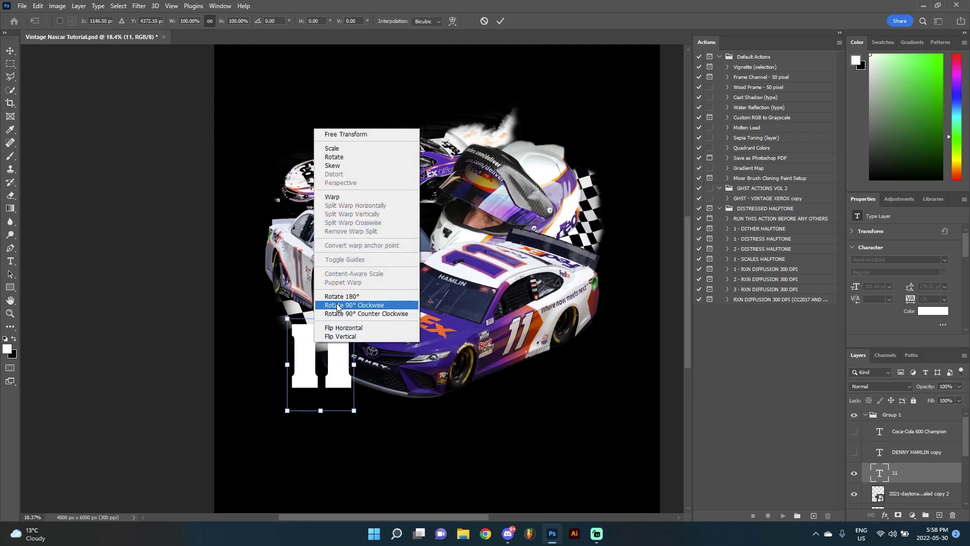
click(332, 167)
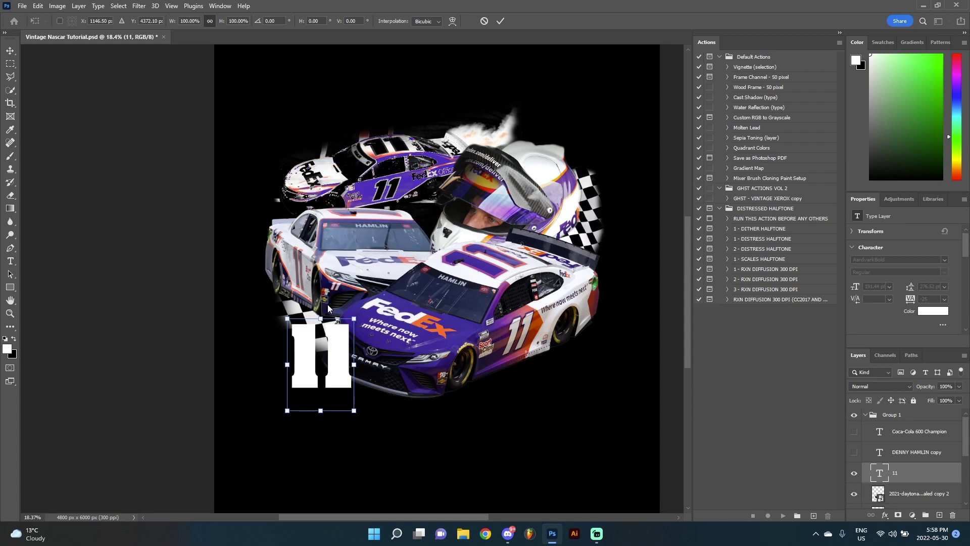
drag(326, 323, 352, 323)
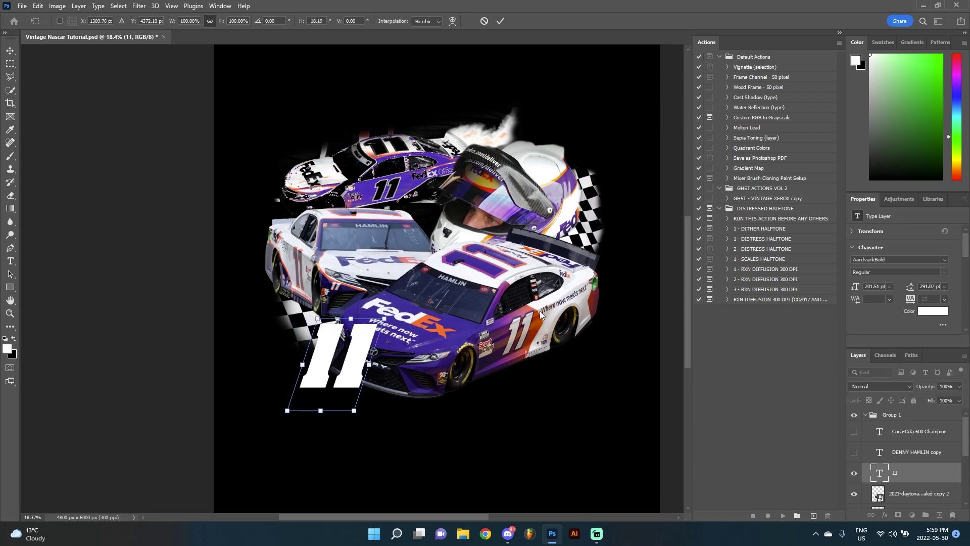
key(Return)
drag(342, 360, 328, 360)
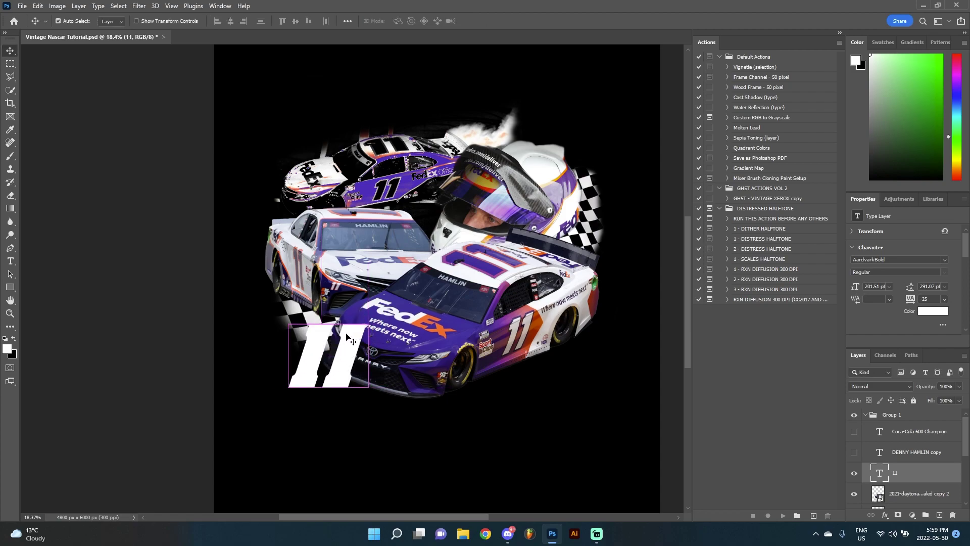
Stretch the 11 taller and shift it up and left beside the front car
key(ctrl+t)
mouse_move(326, 317)
mouse_down()
mouse_move(327, 295)
mouse_move(351, 313)
mouse_move(332, 310)
mouse_up()
key(Return)
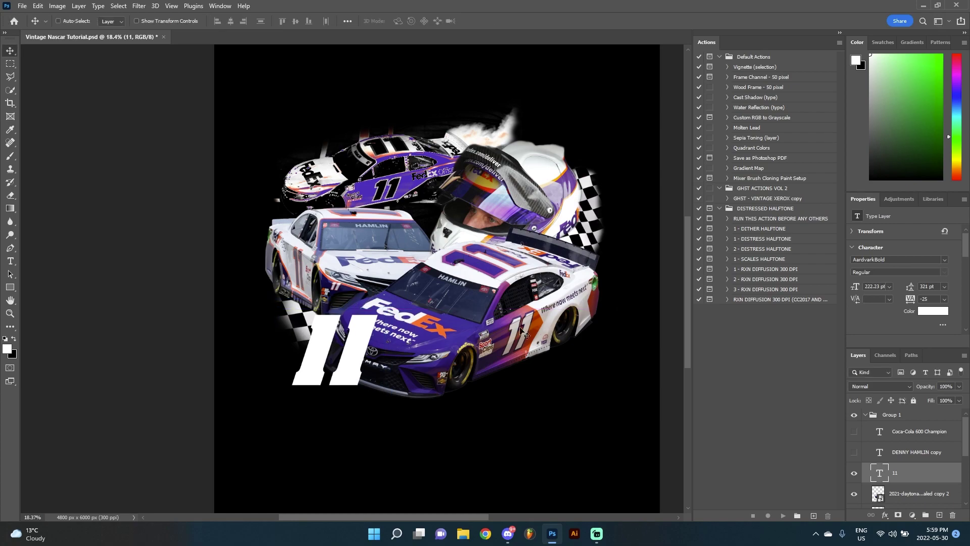
scroll(342, 364, up, 1)
drag(342, 365, 342, 337)
scroll(379, 347, up, 3)
scroll(348, 325, down, 3)
scroll(342, 336, down, 2)
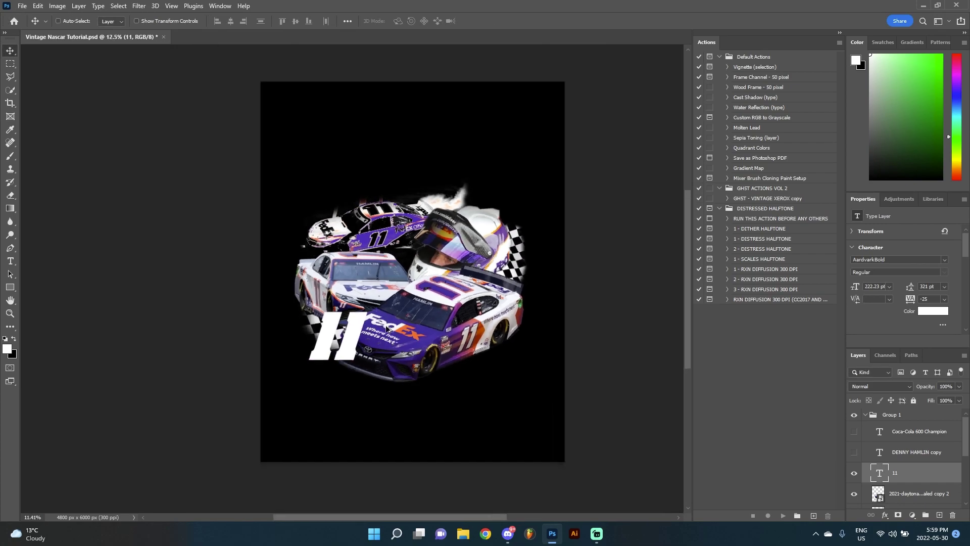
scroll(371, 299, up, 3)
scroll(393, 302, down, 1)
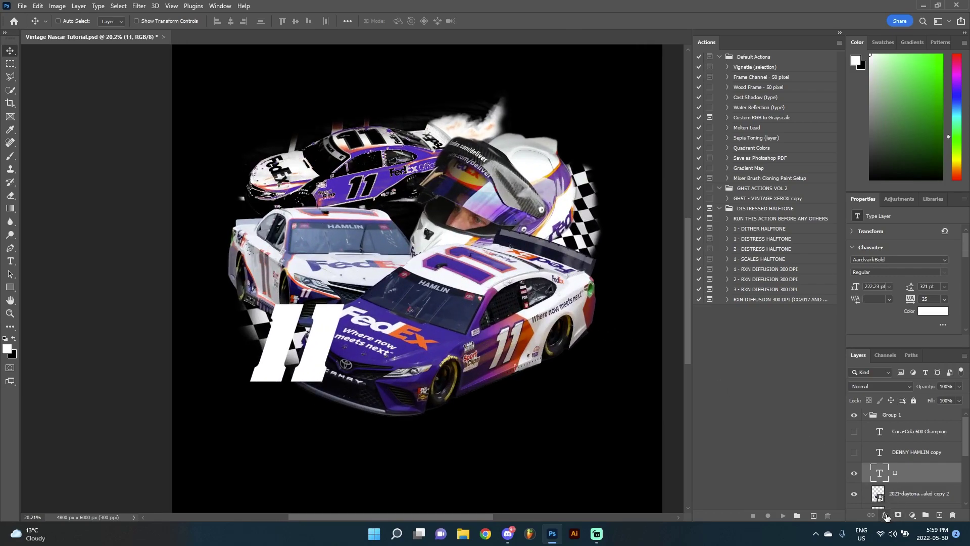
Add a Color Overlay of pure white #ffffff to the 11
click(885, 515)
click(907, 417)
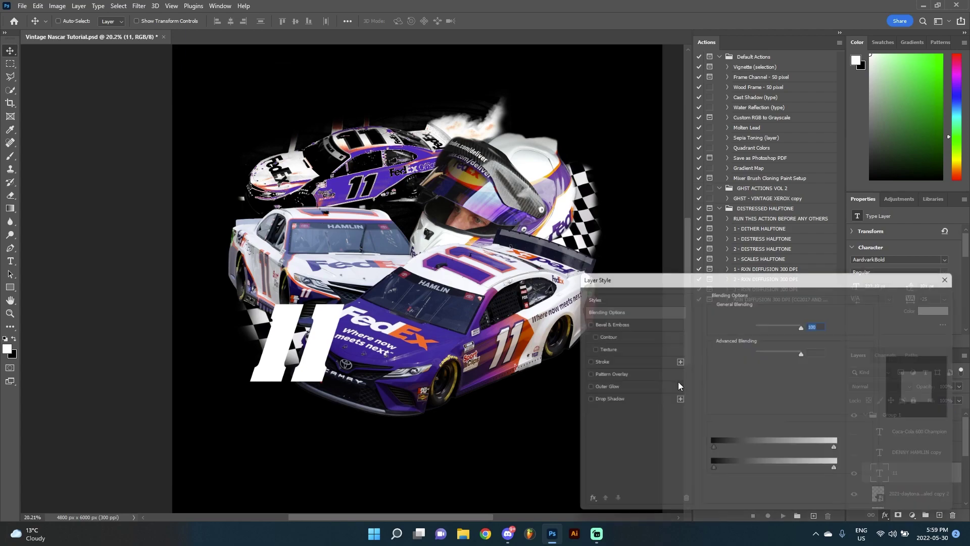
click(584, 505)
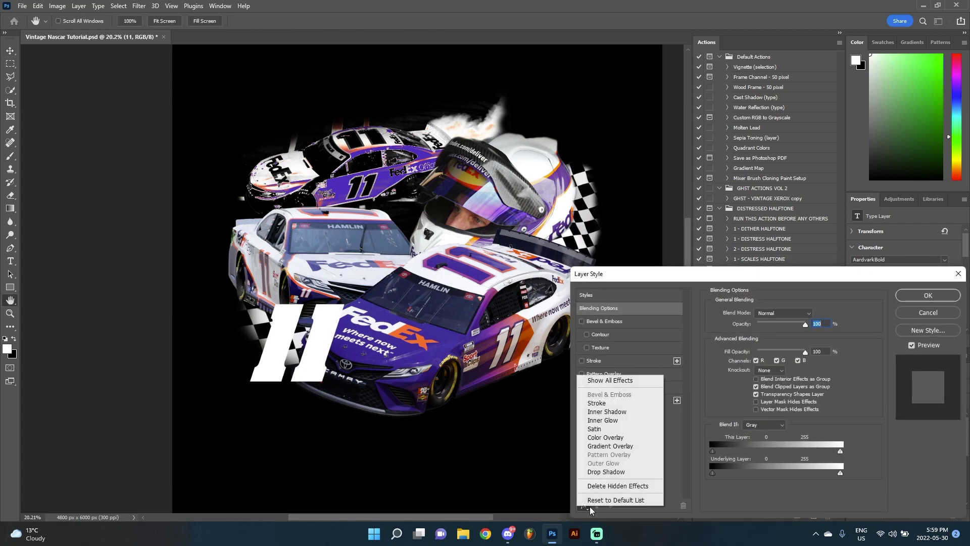
click(606, 436)
click(815, 315)
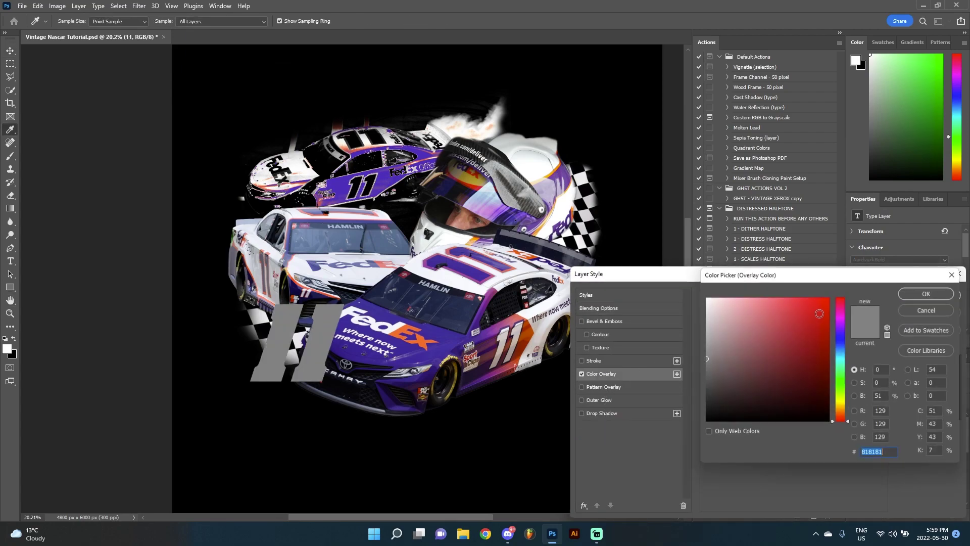
click(479, 271)
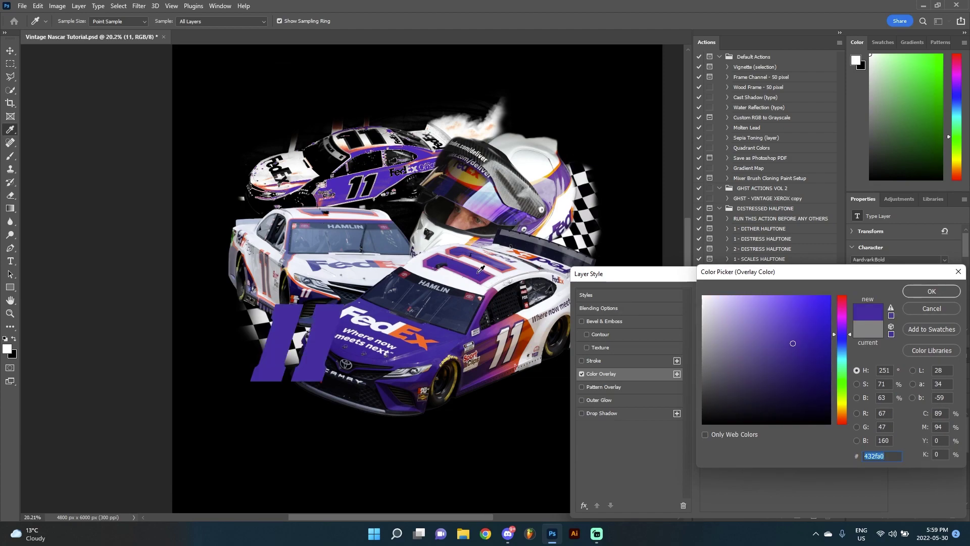
click(508, 338)
click(703, 297)
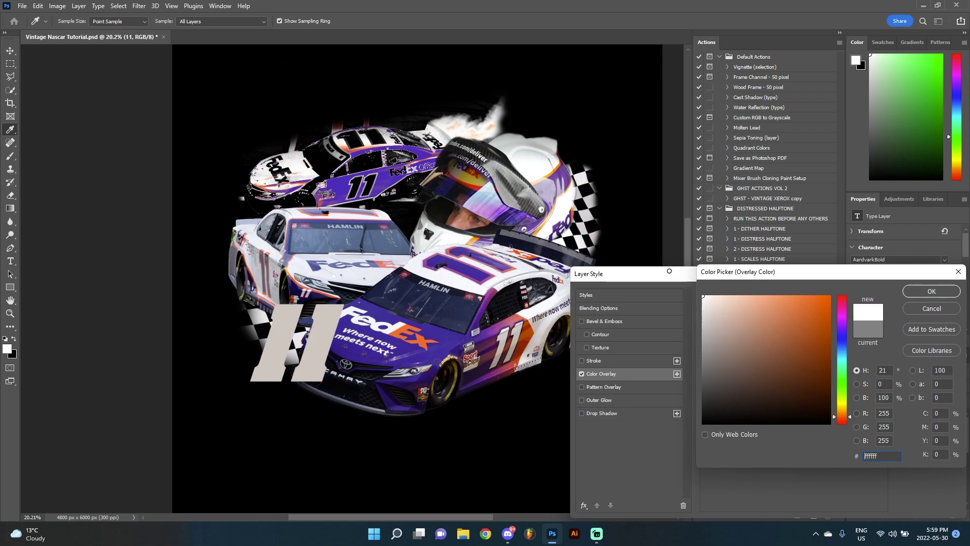
click(921, 293)
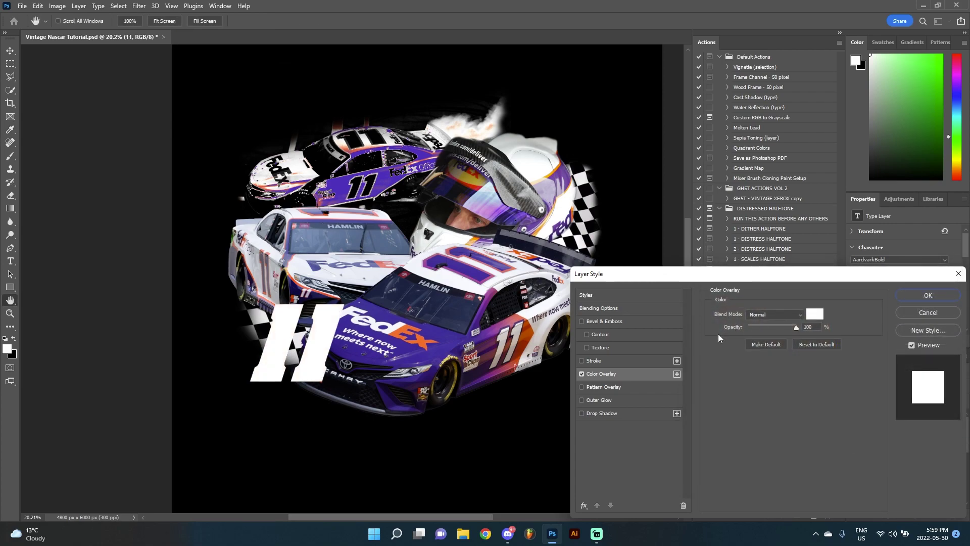
Enable a 35 px Stroke with Gradient fill type and open its gradient for editing
click(582, 360)
click(601, 360)
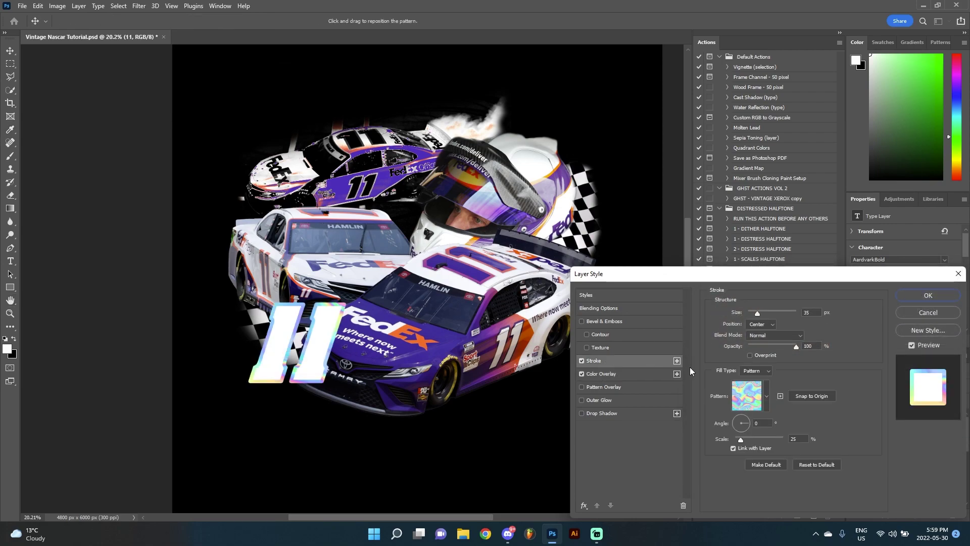
click(757, 370)
click(758, 383)
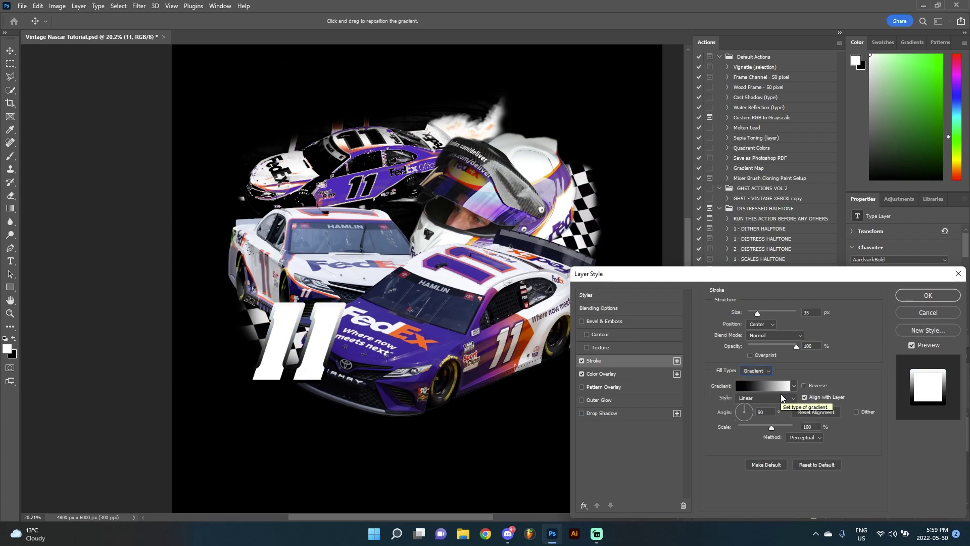
click(770, 385)
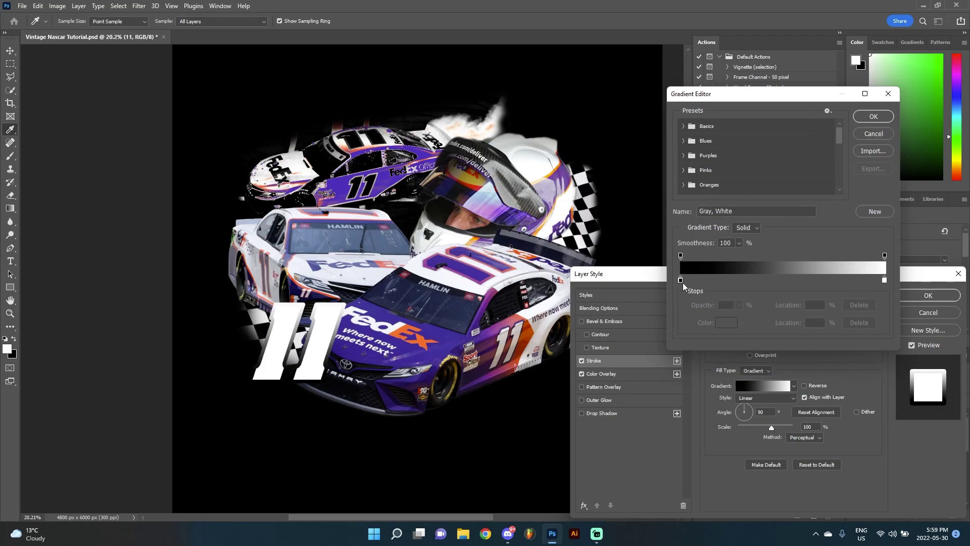
Set the gradient's right stop to an orange sampled from the car
click(884, 280)
click(727, 322)
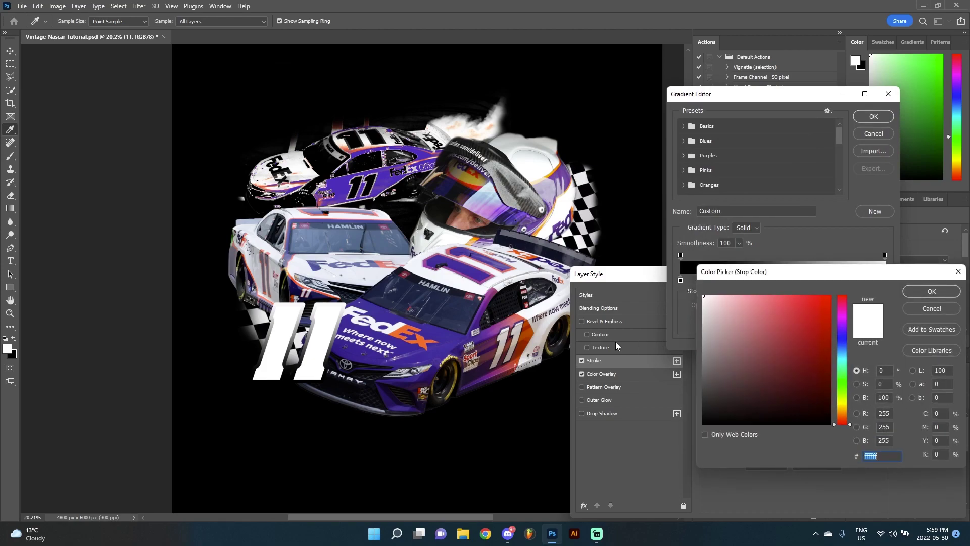
click(529, 332)
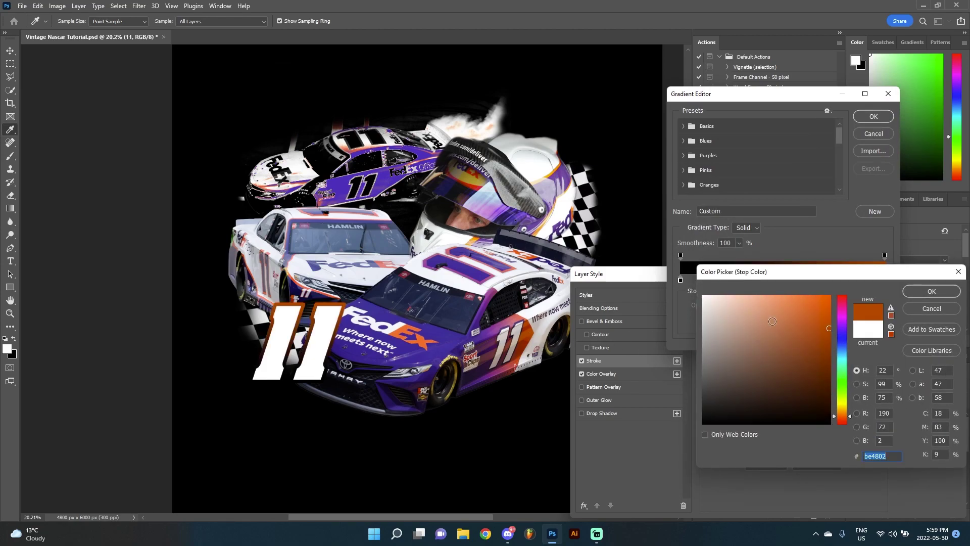
click(931, 292)
click(728, 324)
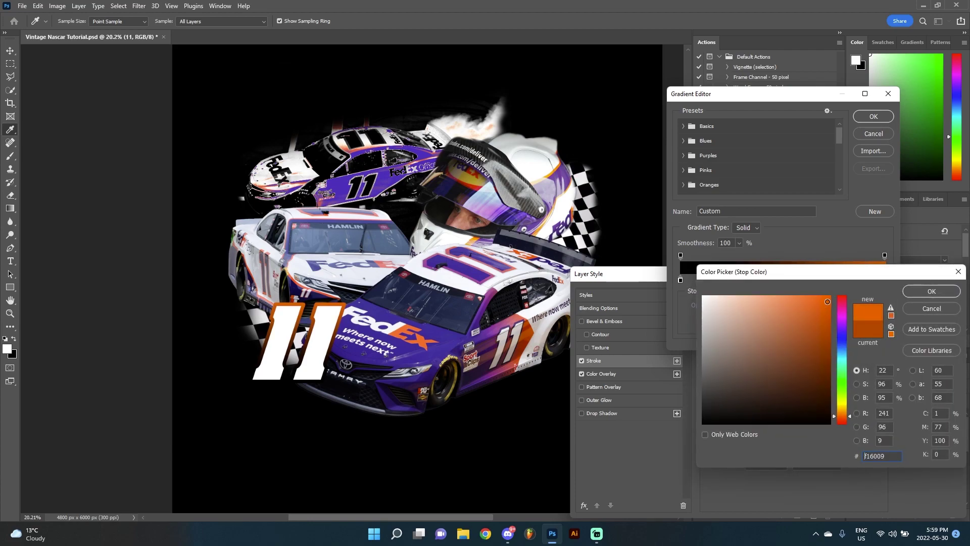
click(932, 292)
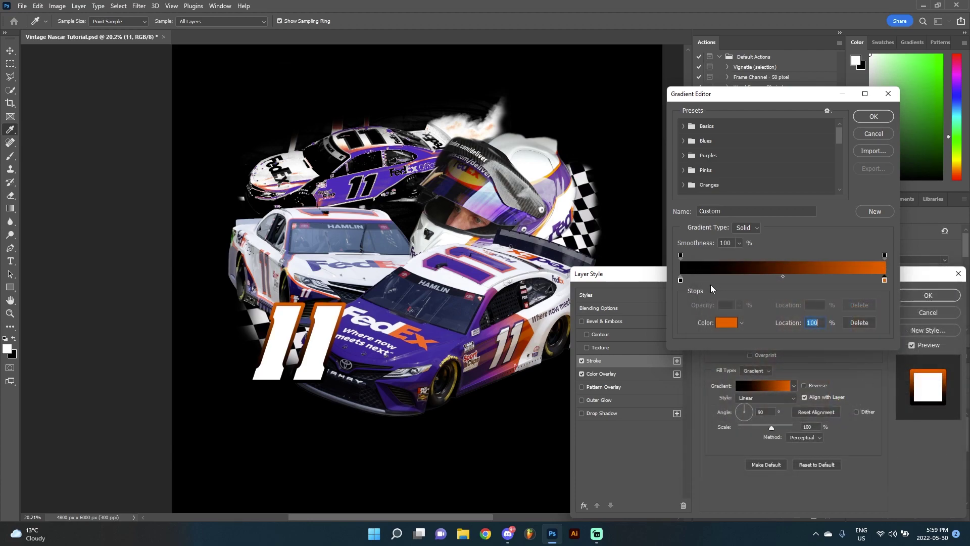
Recolour the black left stop to bright pink and move it to 50%
click(680, 279)
click(727, 322)
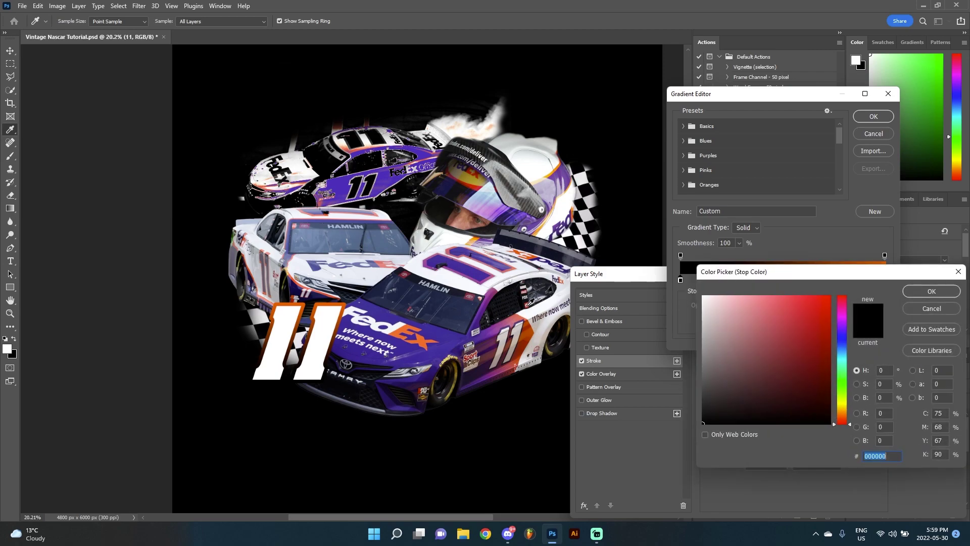
click(483, 282)
click(487, 281)
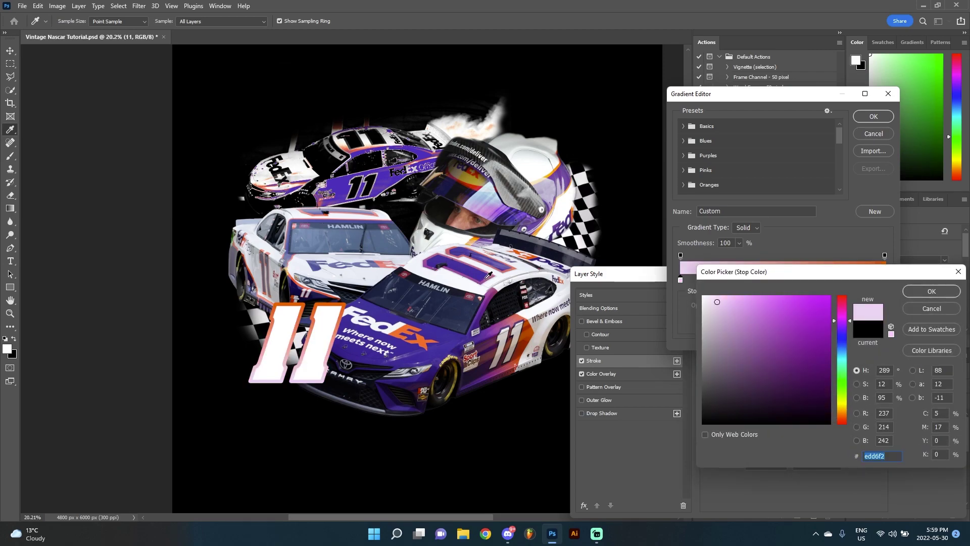
drag(488, 275, 493, 273)
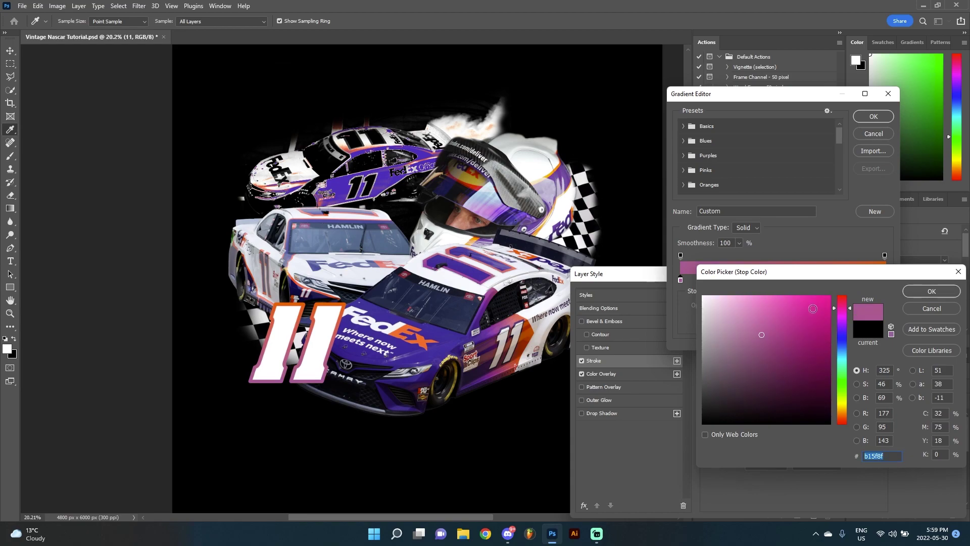
drag(786, 321, 770, 303)
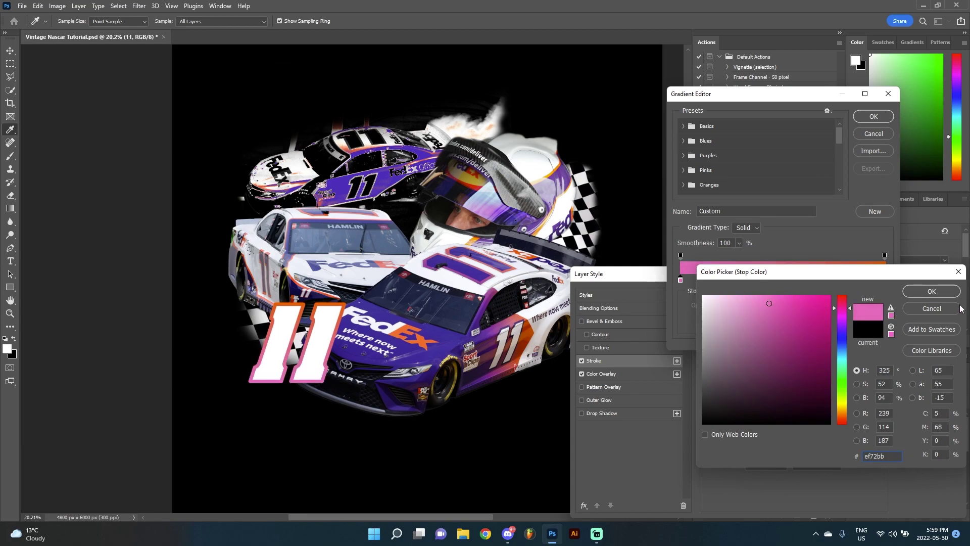
click(930, 291)
drag(681, 280, 783, 277)
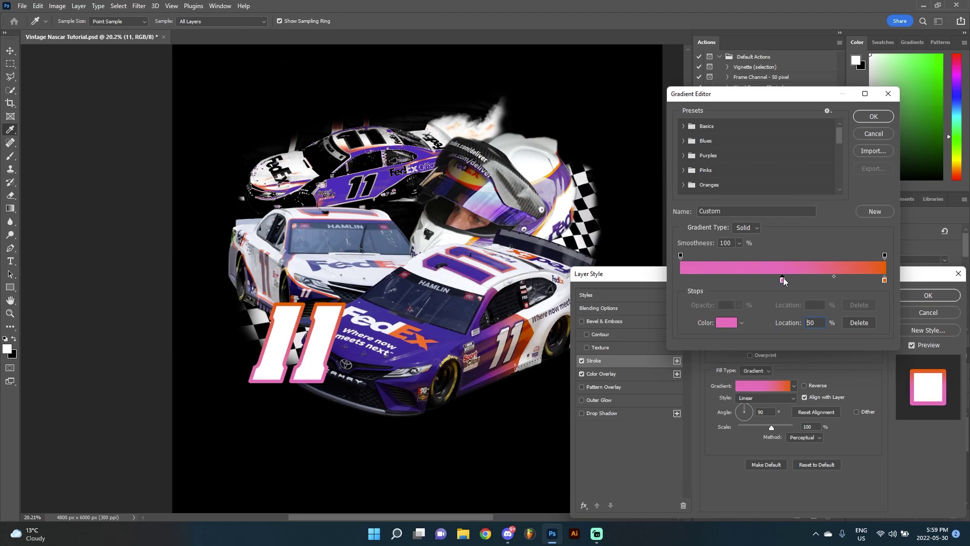
Add a new starting stop coloured with a deep purple sampled from the car
click(686, 279)
click(727, 323)
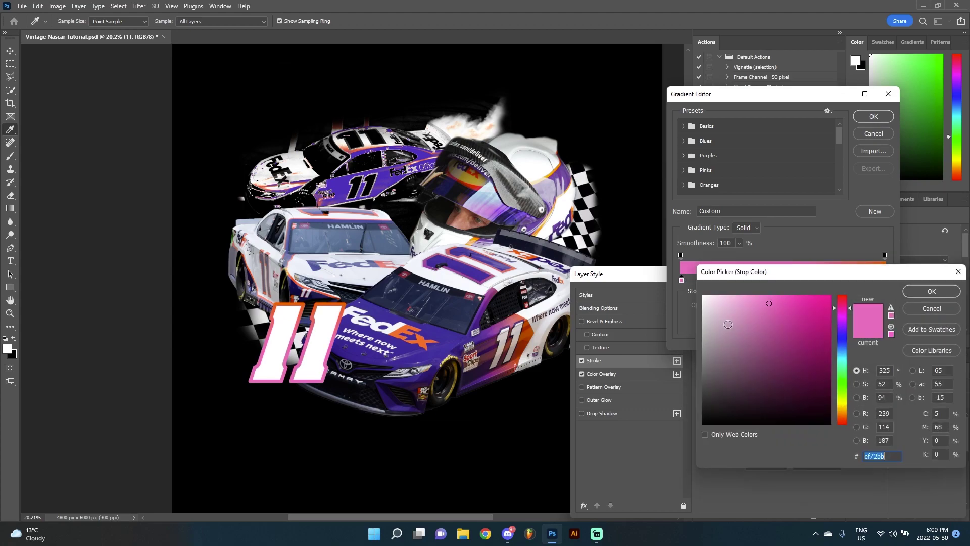
click(488, 330)
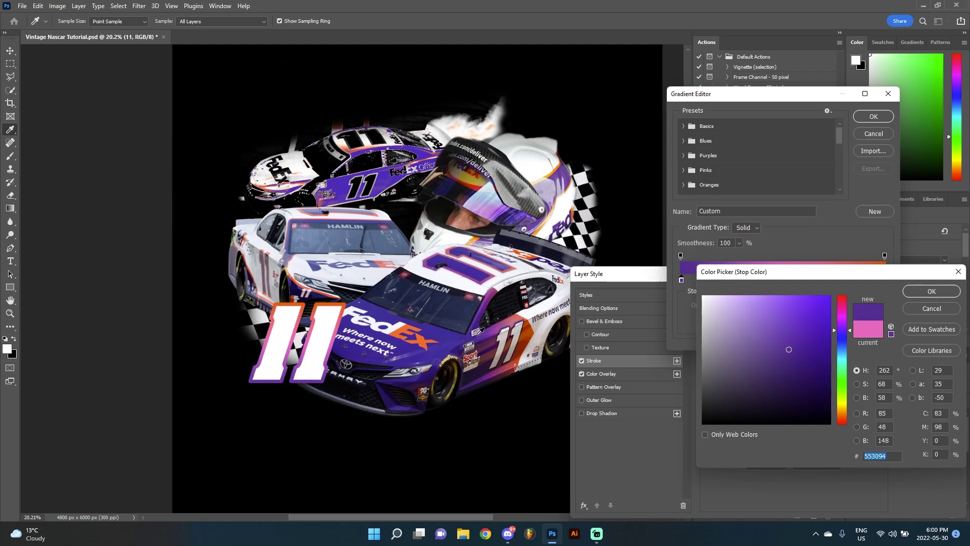
click(447, 331)
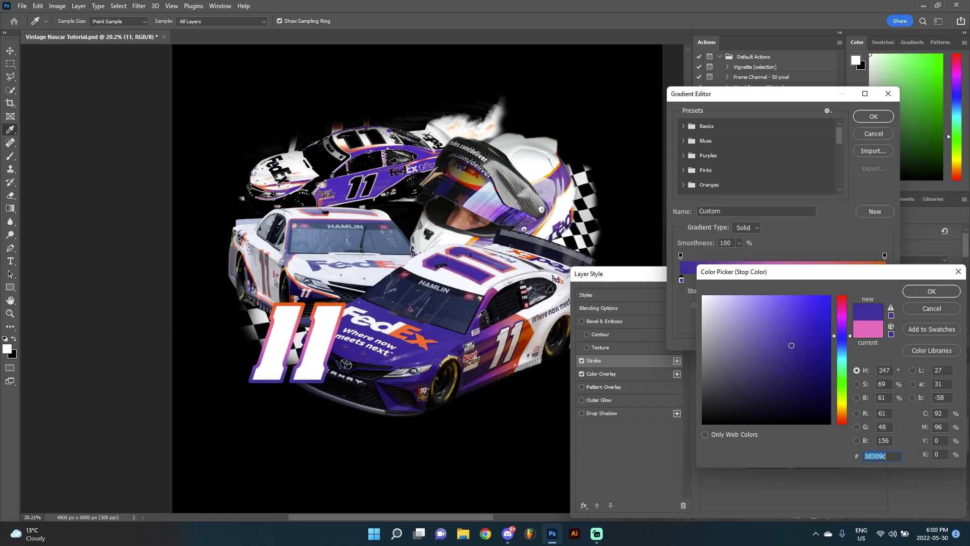
click(917, 291)
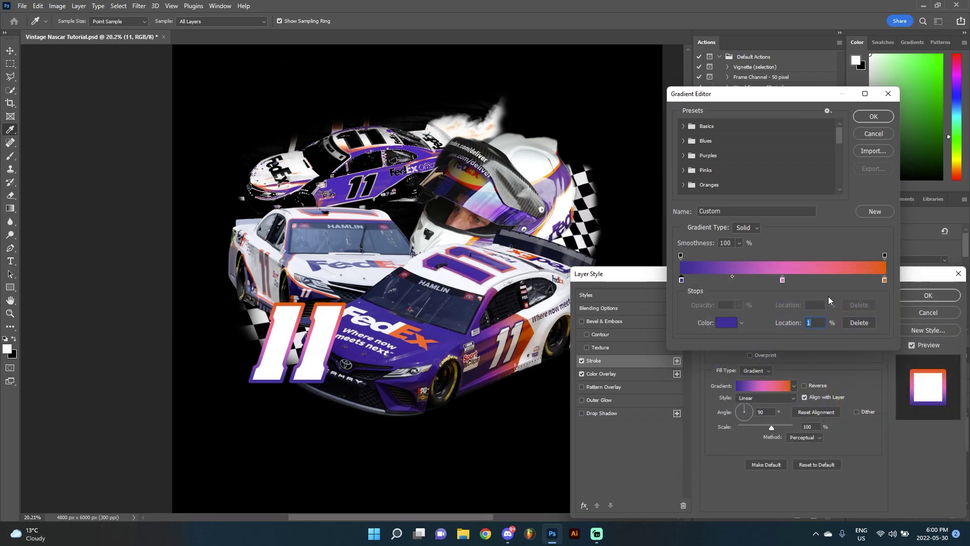
Apply the edited gradient to the stroke, then reposition it and lower its Scale
click(876, 117)
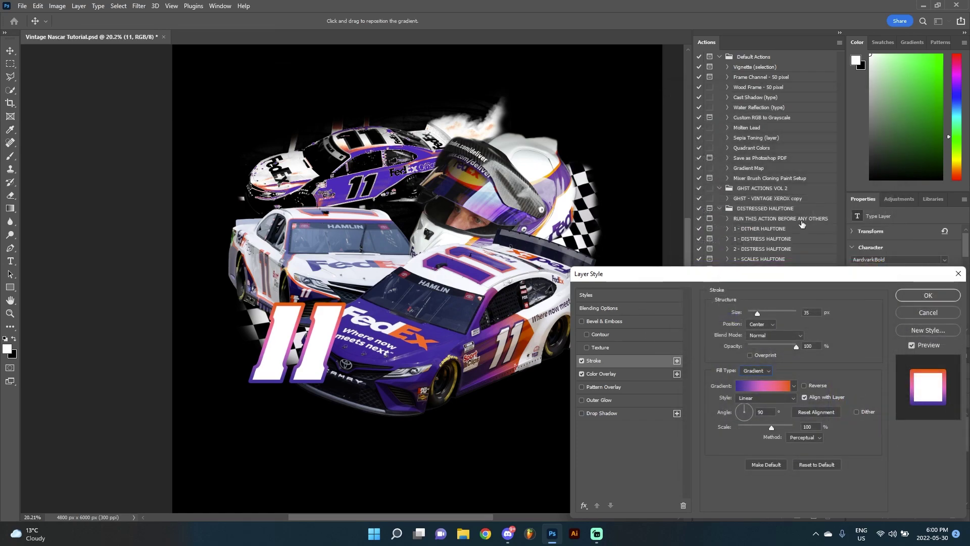
mouse_move(294, 323)
mouse_down()
mouse_move(297, 309)
mouse_move(299, 337)
mouse_up()
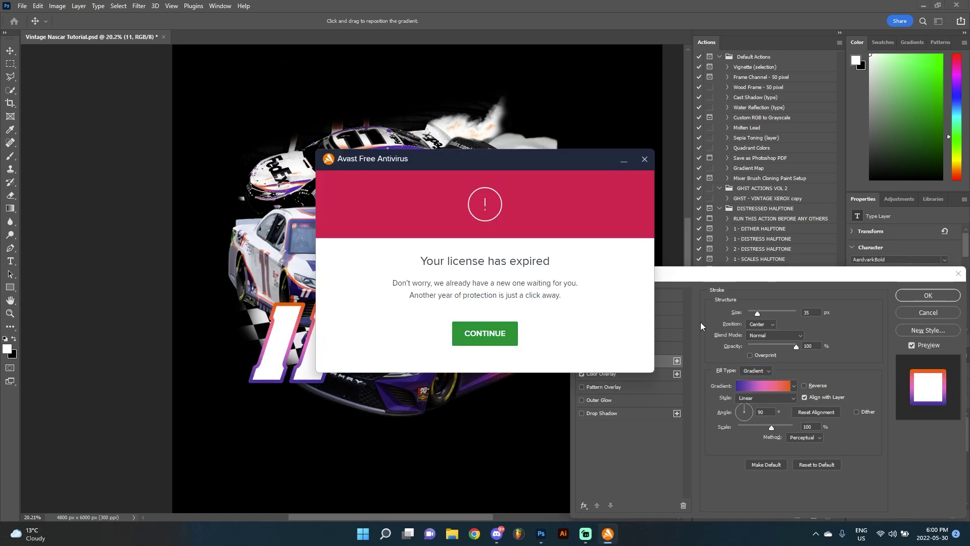
click(649, 161)
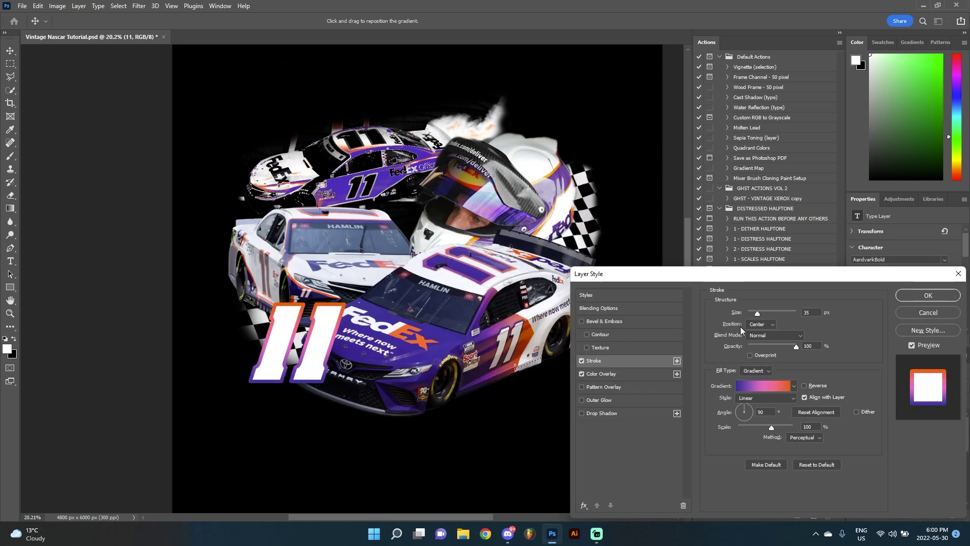
mouse_move(774, 427)
mouse_down()
mouse_move(738, 424)
mouse_move(781, 426)
mouse_move(750, 414)
mouse_up()
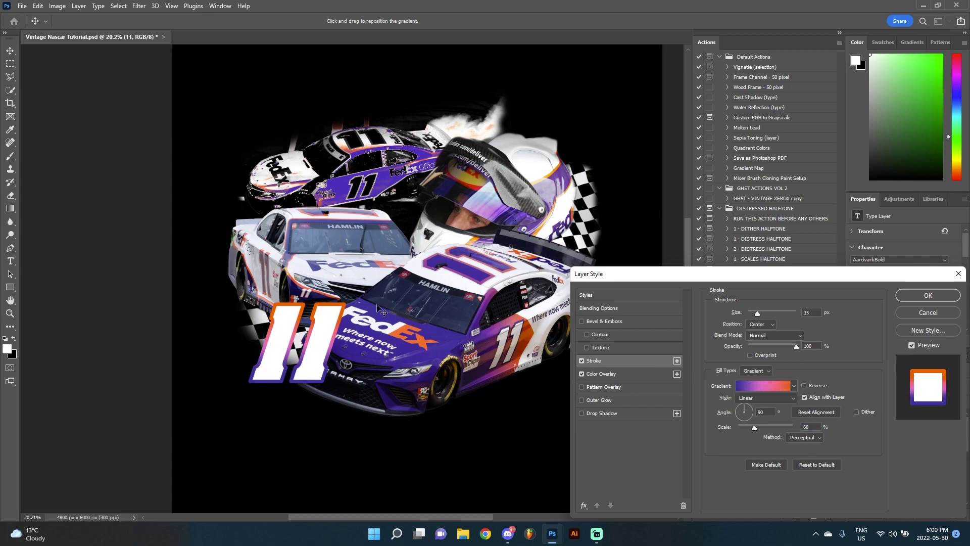
Add an Inner Shadow to the 11 at angle 125 with distance 29
click(602, 373)
click(584, 505)
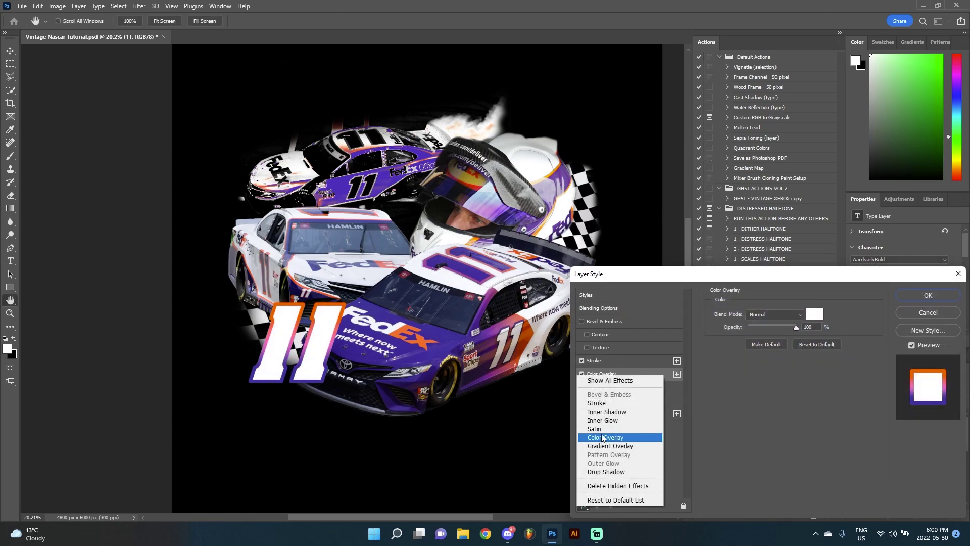
click(602, 434)
drag(765, 328, 813, 327)
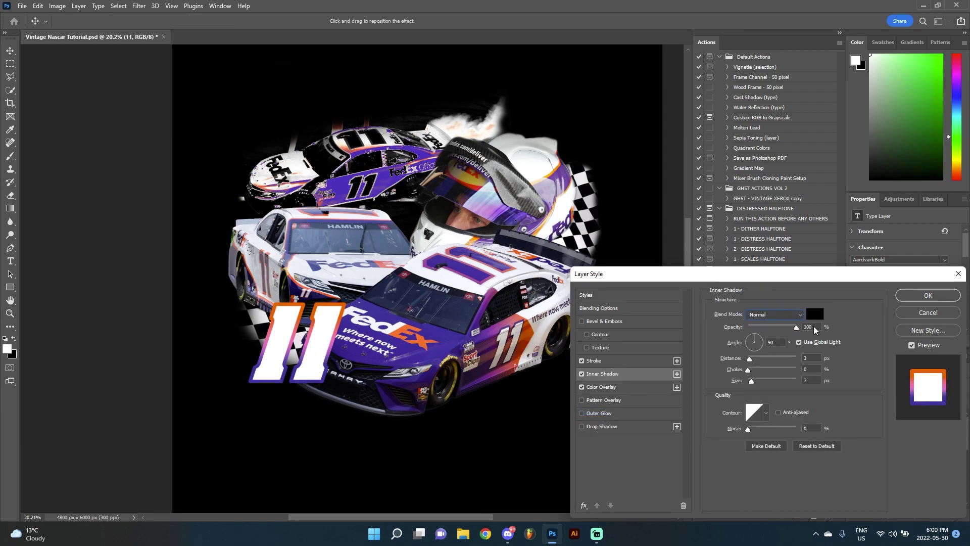
mouse_move(749, 360)
mouse_down()
mouse_move(762, 359)
mouse_move(761, 348)
mouse_move(743, 331)
mouse_move(763, 361)
mouse_up()
drag(752, 381, 757, 358)
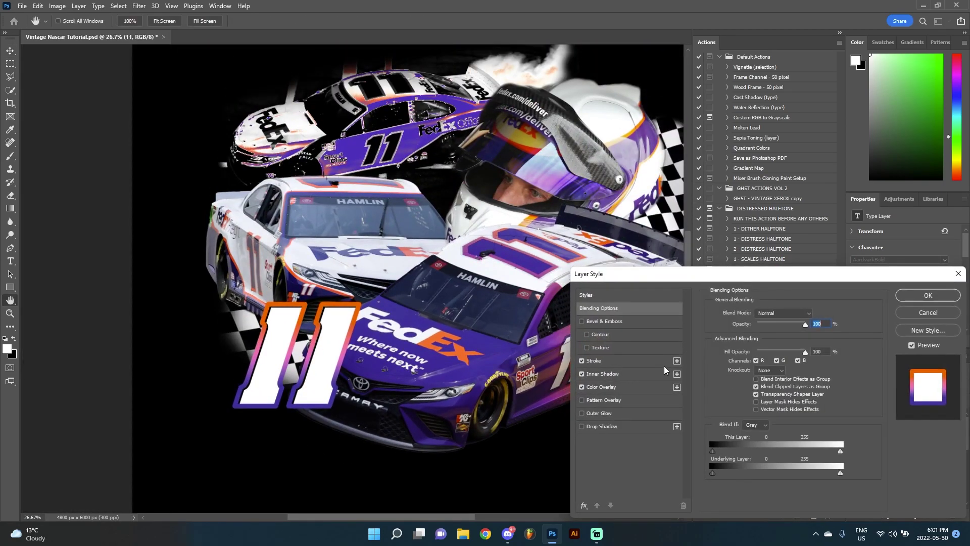
click(588, 374)
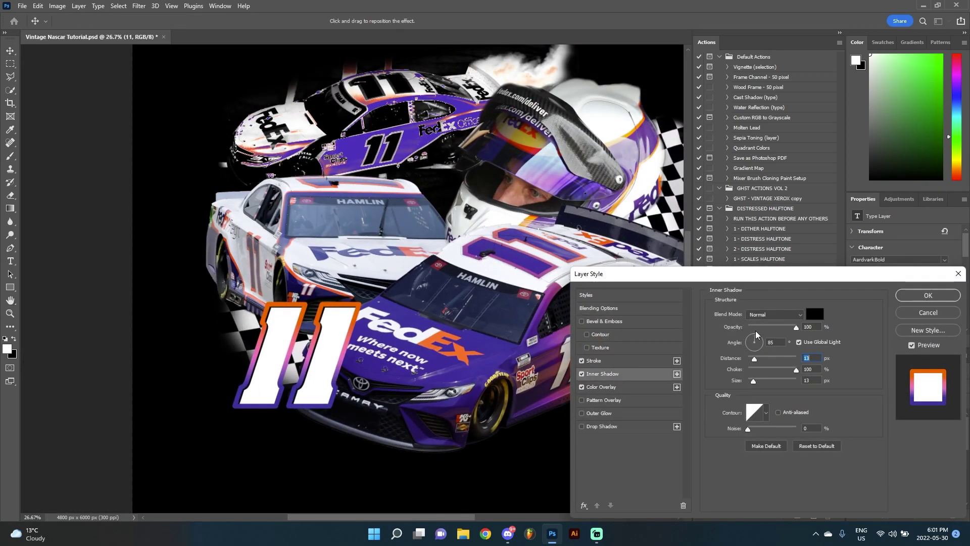
mouse_move(755, 331)
mouse_down()
mouse_move(764, 358)
mouse_move(751, 340)
mouse_up()
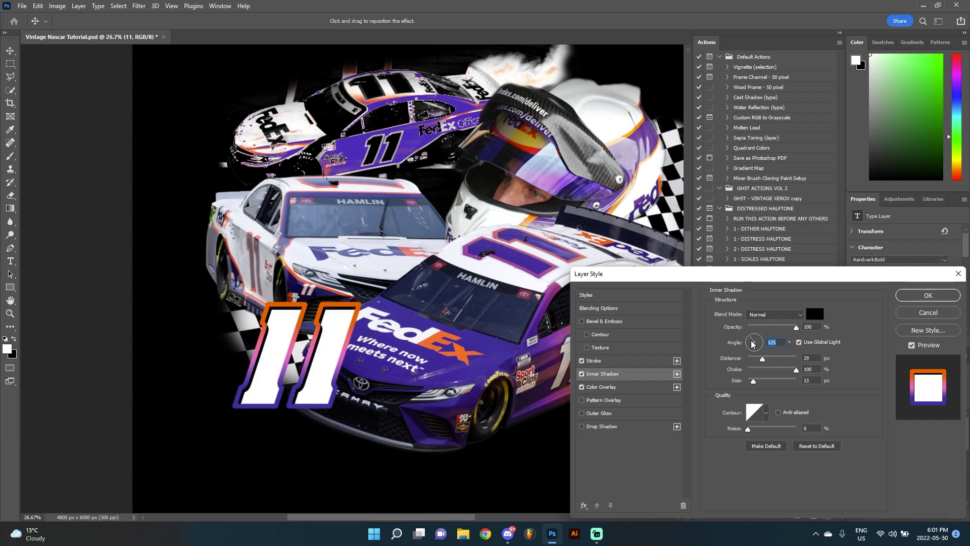
Try a drop shadow and an outer glow on the 11, settling on the drop shadow
click(622, 426)
drag(794, 371, 816, 370)
drag(762, 382, 759, 387)
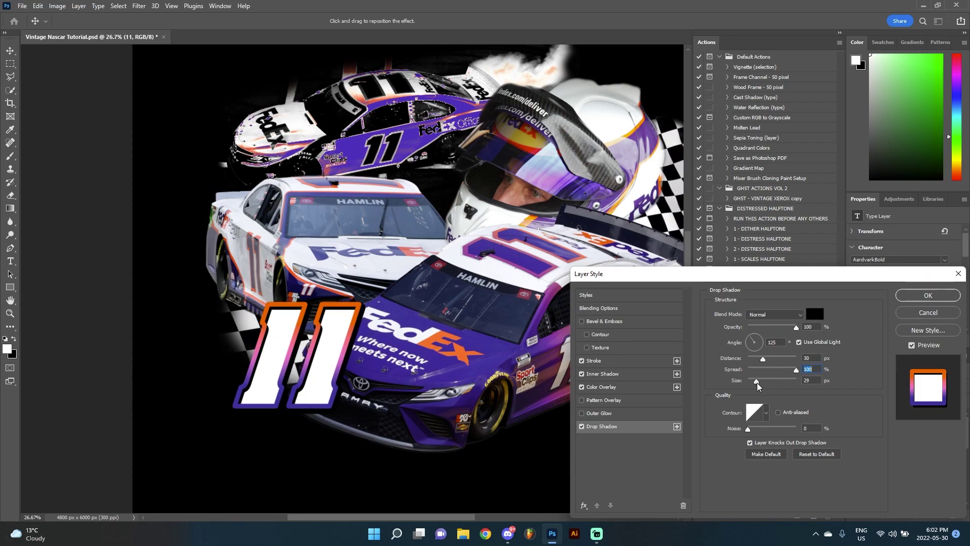
click(581, 426)
click(581, 412)
mouse_move(754, 402)
mouse_down()
mouse_move(763, 399)
mouse_move(765, 414)
mouse_up()
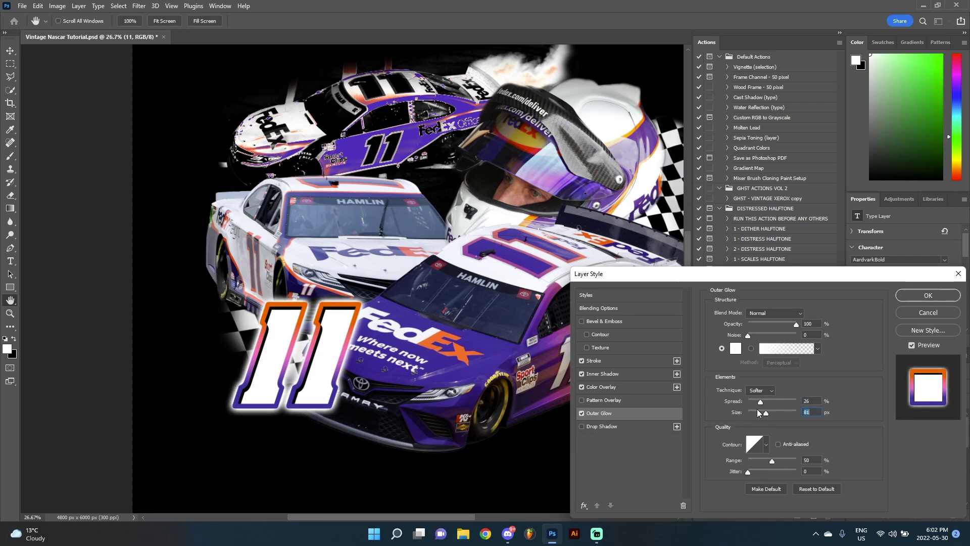
click(582, 413)
click(582, 426)
Make the drop shadow white with spread 17 and size 76
click(815, 313)
click(703, 295)
click(926, 290)
drag(796, 370, 762, 383)
click(581, 426)
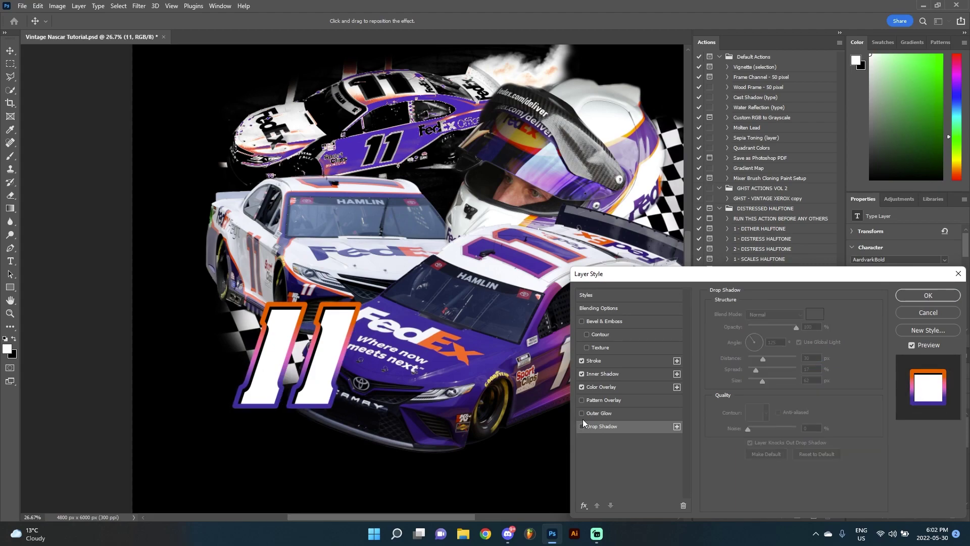
click(582, 424)
drag(762, 379, 765, 359)
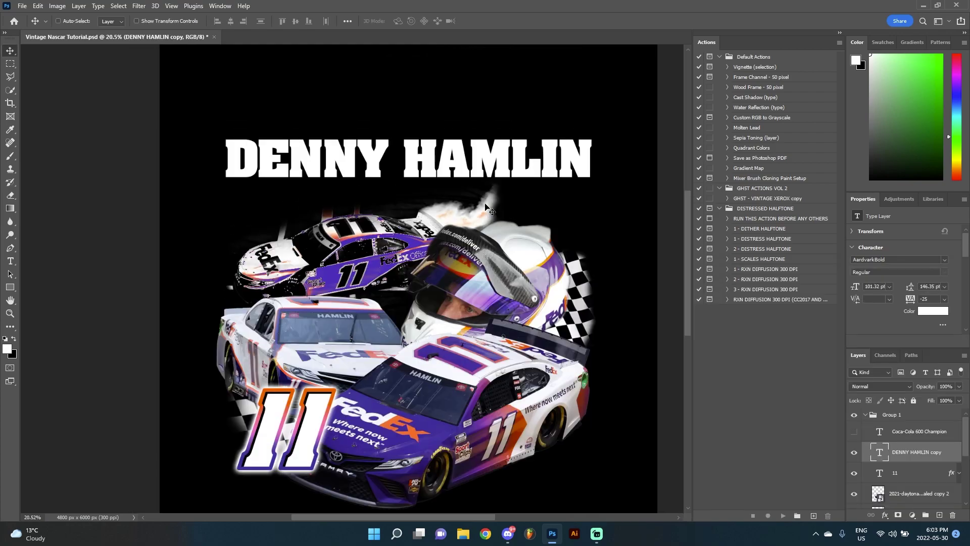
Convert the DENNY HAMLIN copy layer into a smart object
scroll(485, 208, down, 5)
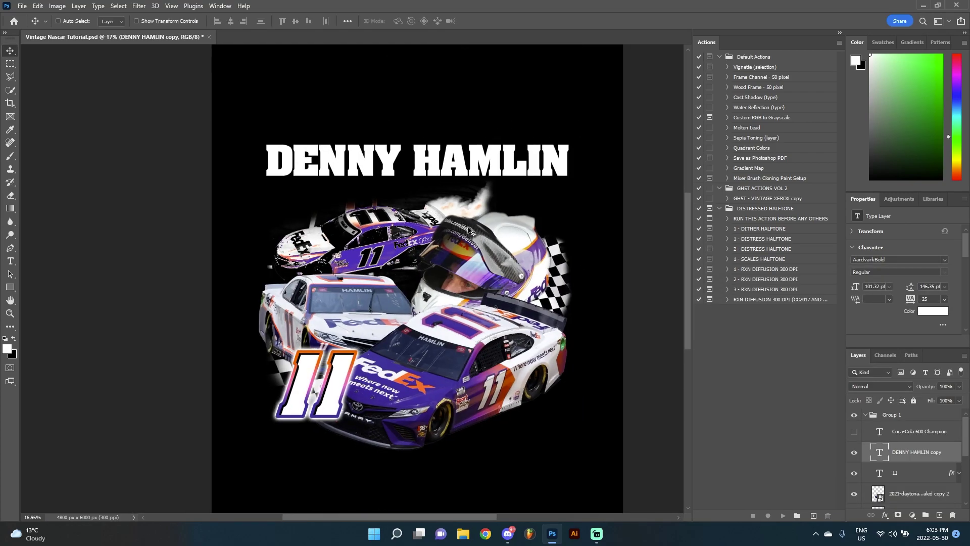
scroll(429, 154, up, 1)
right_click(899, 456)
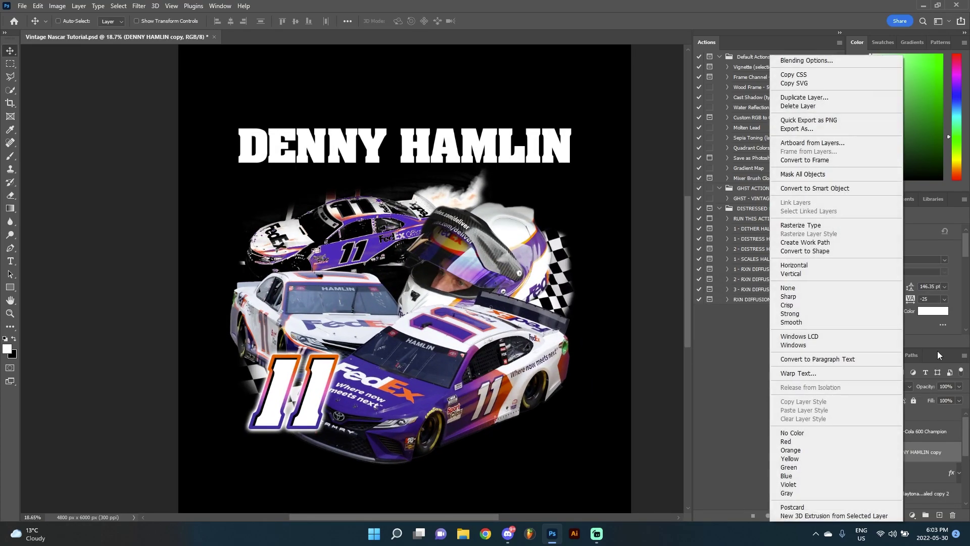
click(925, 508)
right_click(941, 454)
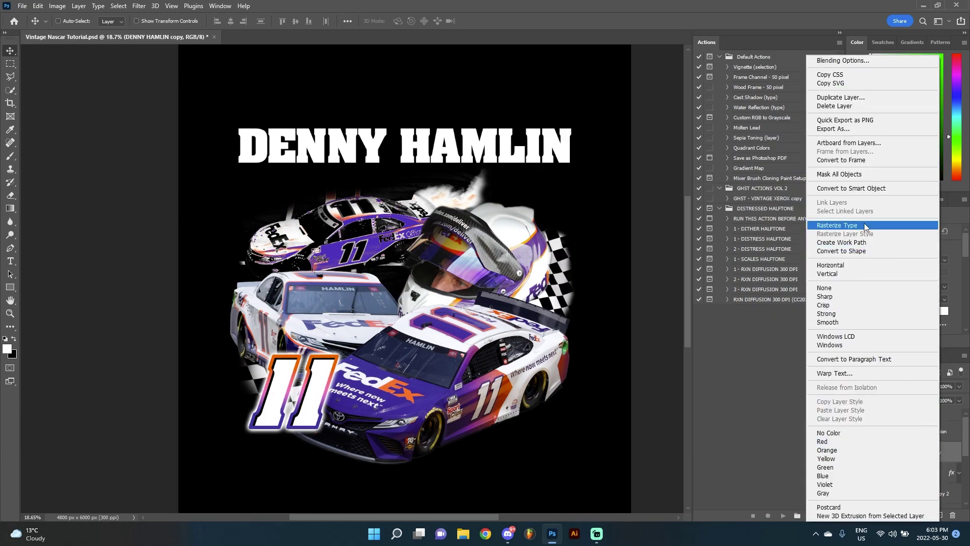
click(850, 192)
Stretch the DENNY HAMLIN title taller, shrink it slightly, and move it up above the cars
key(ctrl+t)
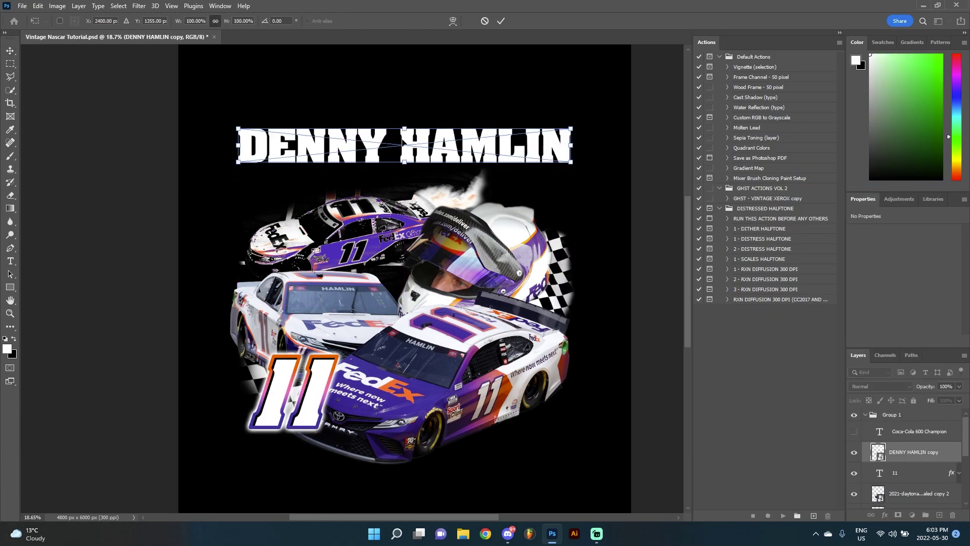
drag(411, 144, 411, 147)
click(485, 21)
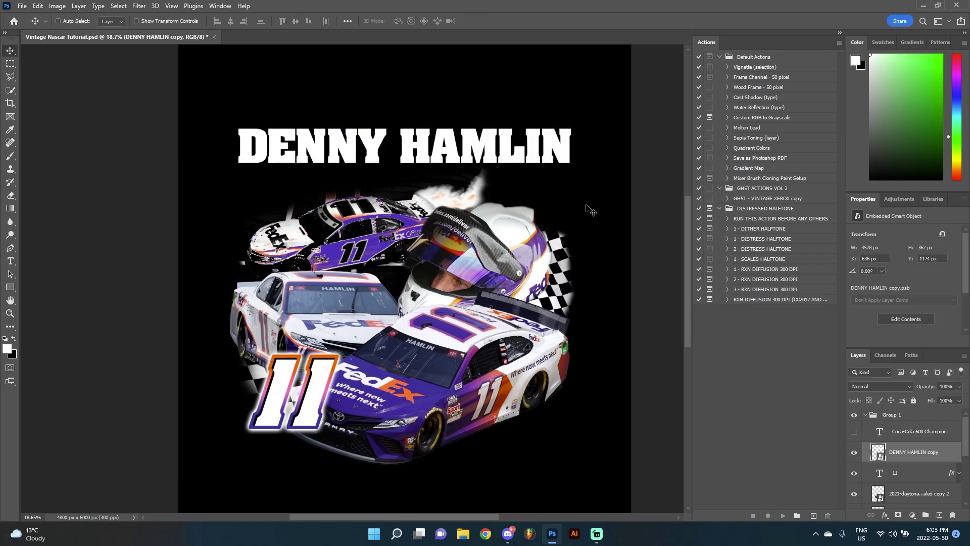
key(ctrl+t)
drag(413, 165, 415, 182)
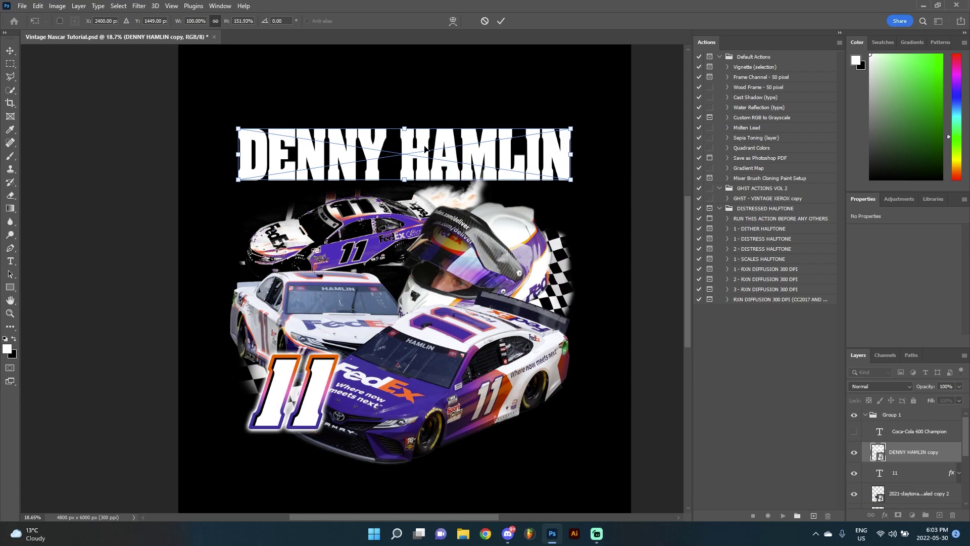
drag(424, 149, 427, 154)
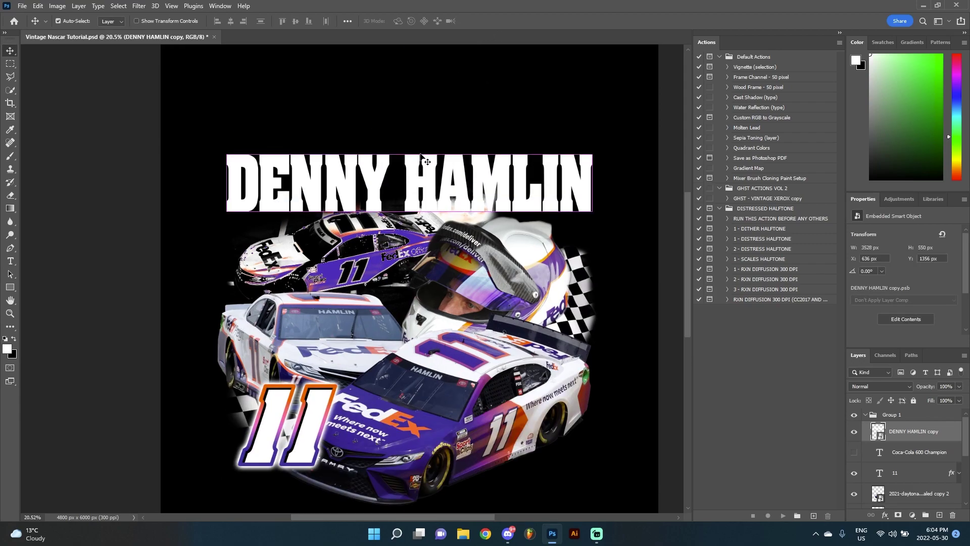
key(ctrl+t)
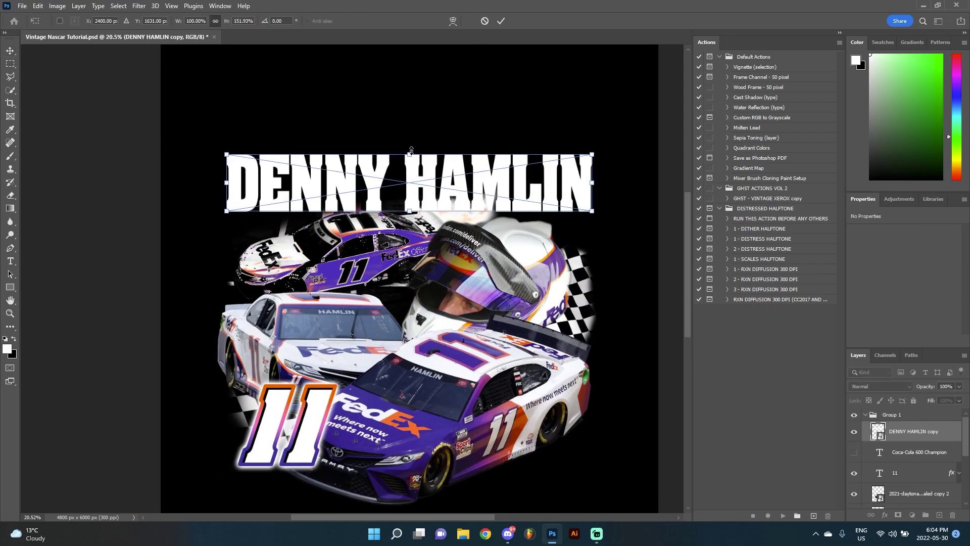
drag(411, 150, 412, 155)
drag(436, 186, 436, 176)
Warp the DENNY HAMLIN title with the Arc Lower style and adjust its bend
click(502, 21)
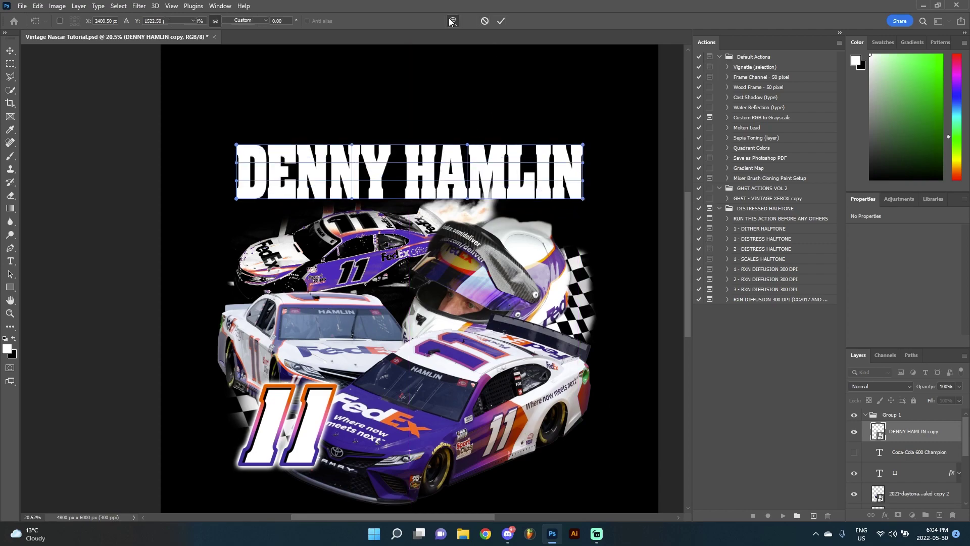
click(260, 20)
click(247, 53)
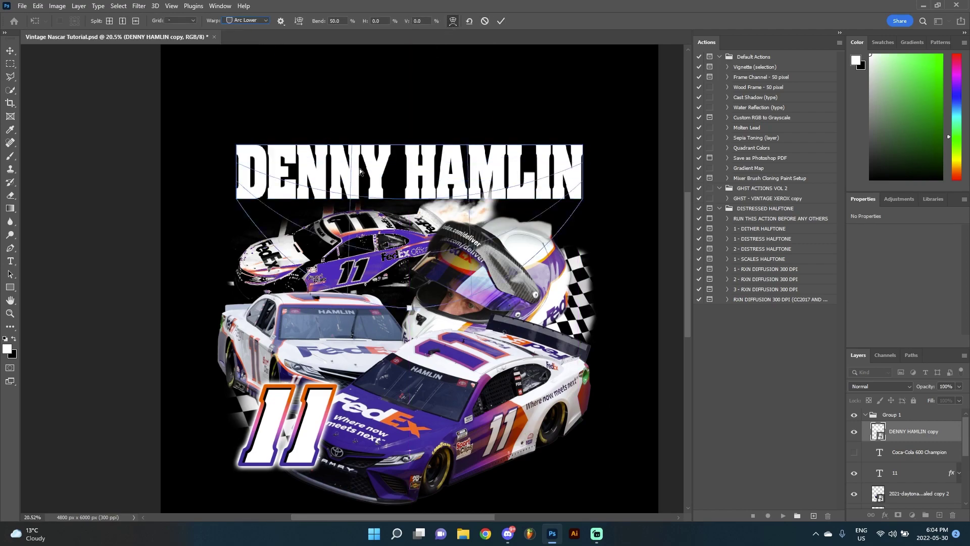
mouse_move(409, 216)
mouse_down()
mouse_move(403, 177)
mouse_move(410, 231)
mouse_up()
click(501, 21)
Stretch the arched title to 2569 × 969 px and lower it just above the cars
key(ctrl+t)
drag(410, 142, 410, 132)
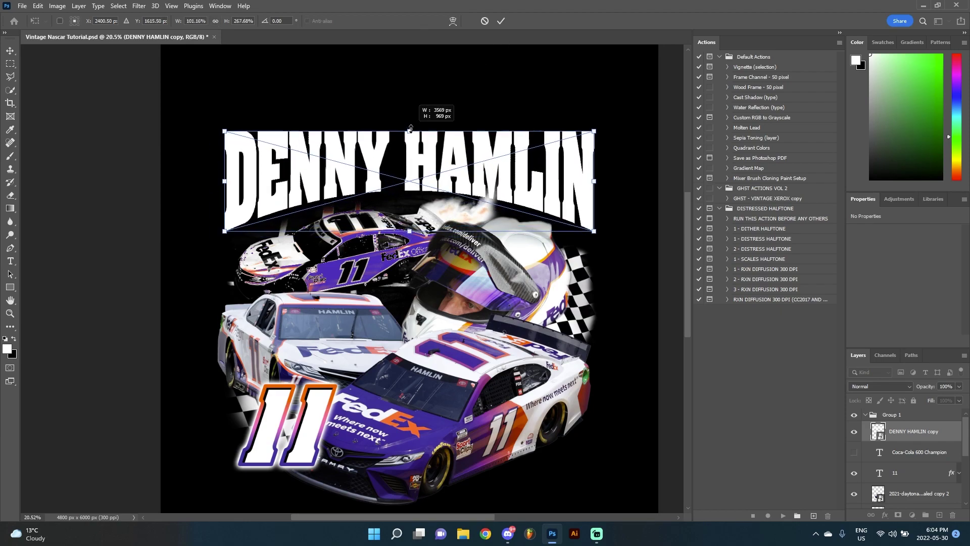
click(500, 20)
scroll(504, 182, down, 2)
scroll(509, 178, up, 2)
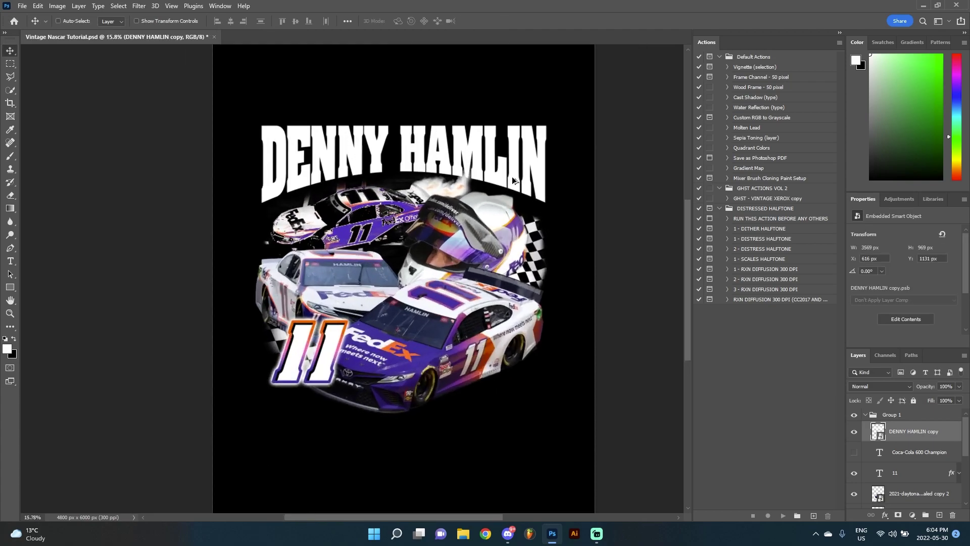
drag(345, 132, 344, 150)
scroll(436, 207, down, 3)
scroll(436, 207, up, 4)
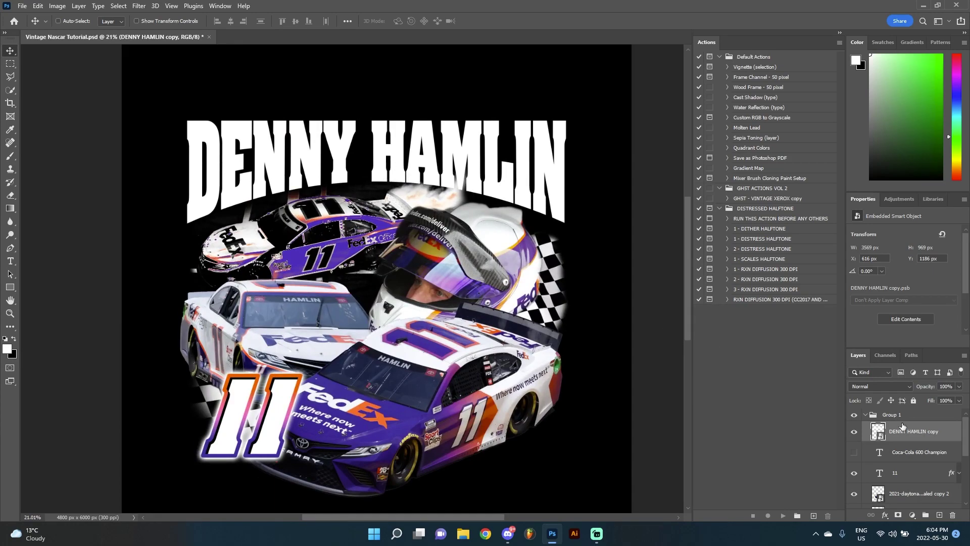
scroll(522, 317, down, 1)
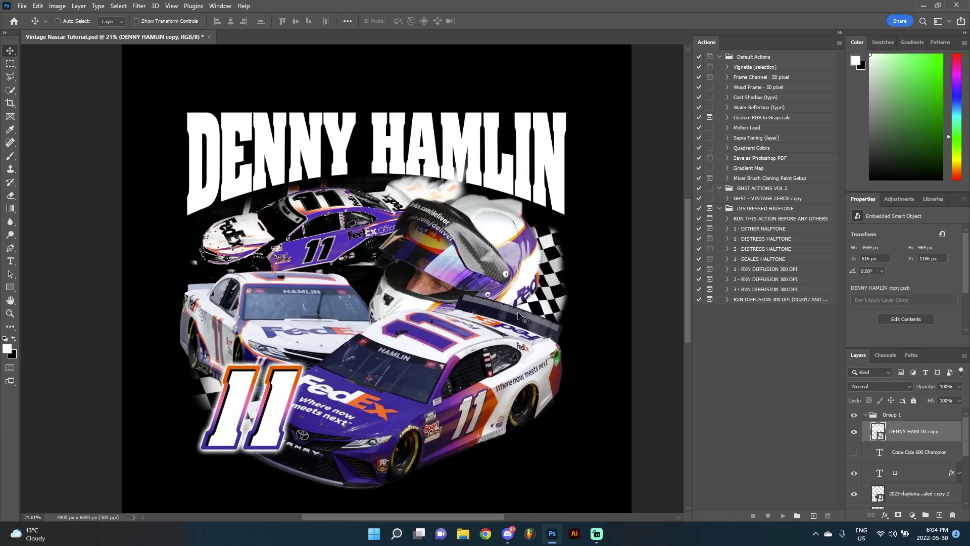
Move the Coca-Cola 600 Champion subtitle beneath the title, stack it above the title, then hide it
click(854, 452)
click(915, 452)
drag(381, 411, 350, 184)
drag(910, 452, 896, 435)
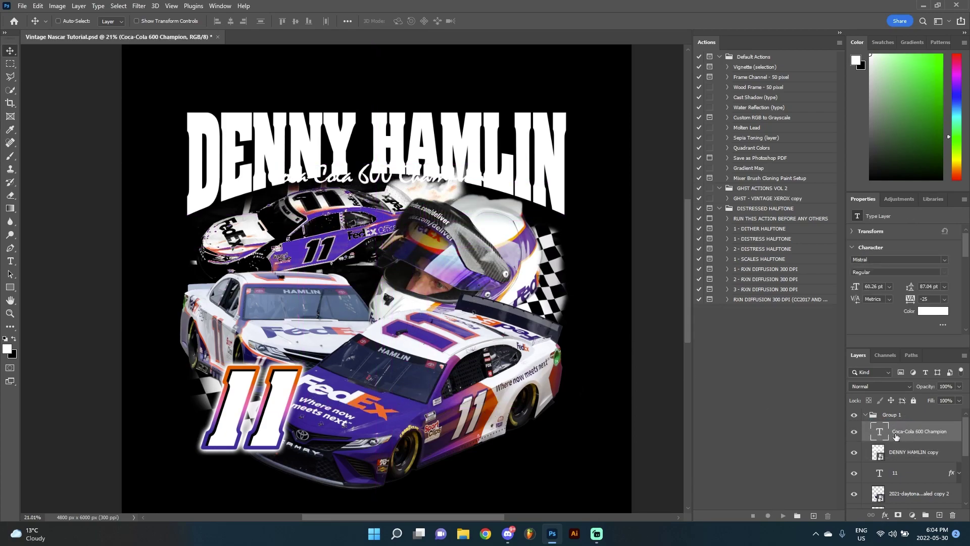
click(855, 431)
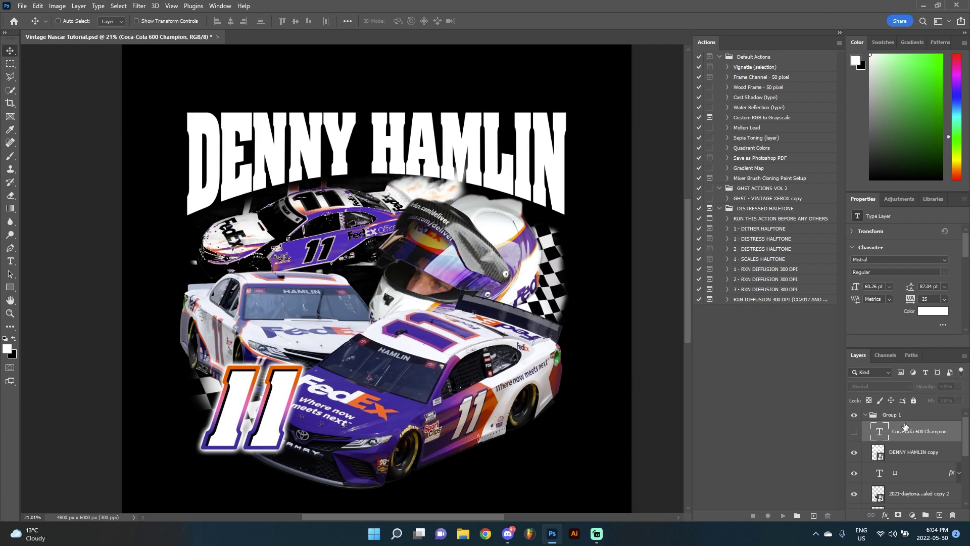
Add a 24 px gradient Stroke outside the DENNY HAMLIN copy title letters
click(913, 452)
right_click(913, 453)
click(909, 417)
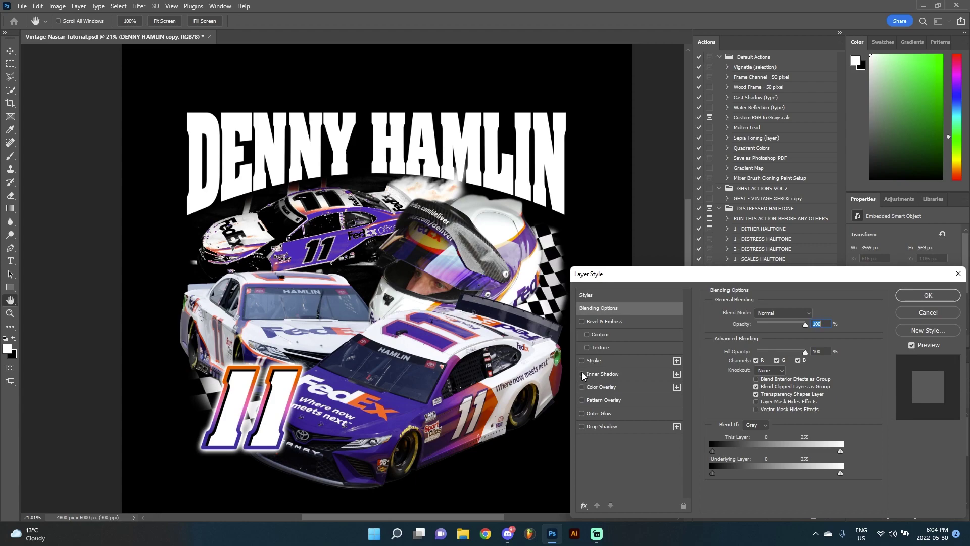
click(581, 360)
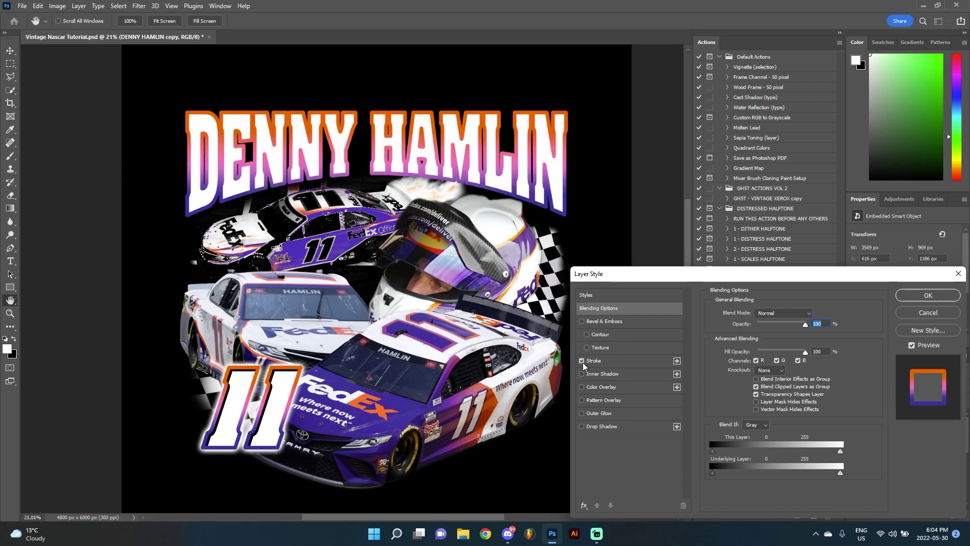
click(595, 362)
click(760, 324)
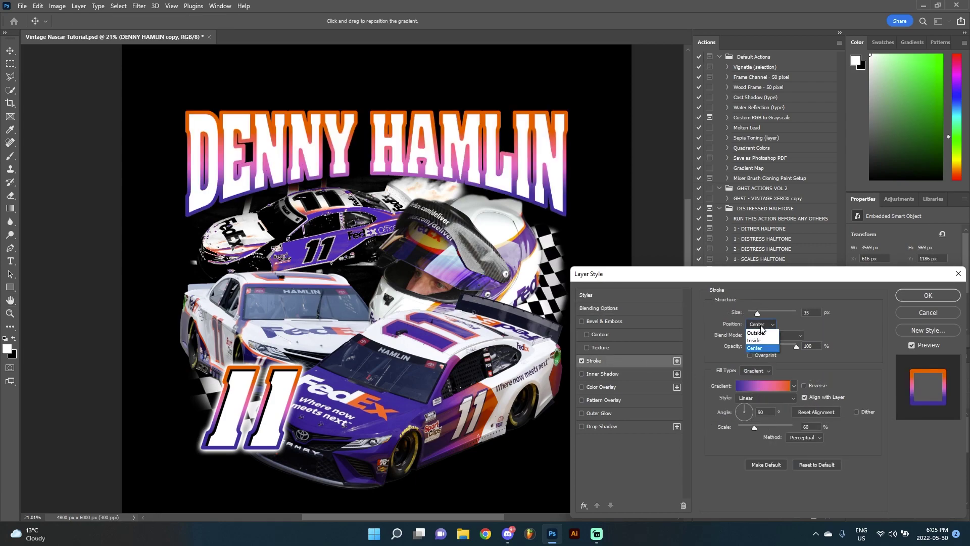
click(756, 329)
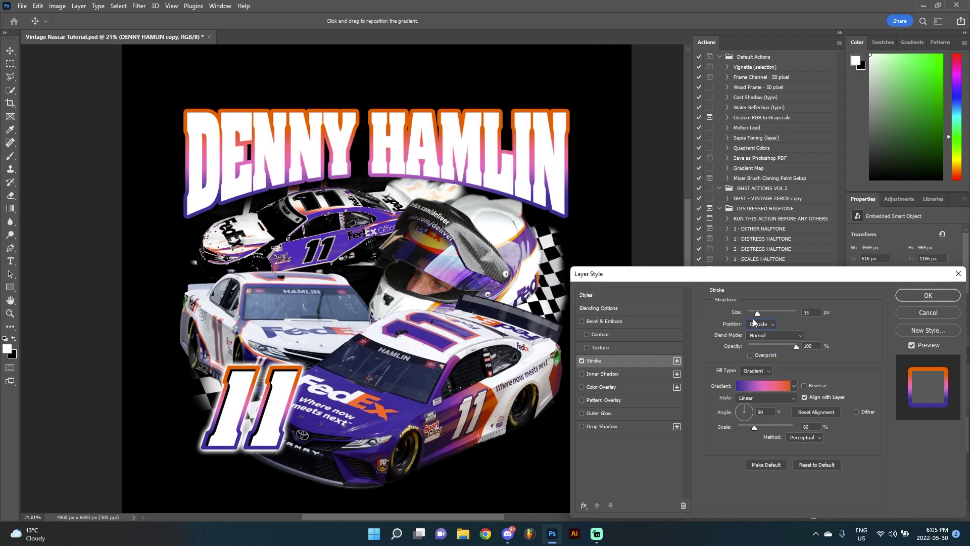
drag(757, 314, 756, 311)
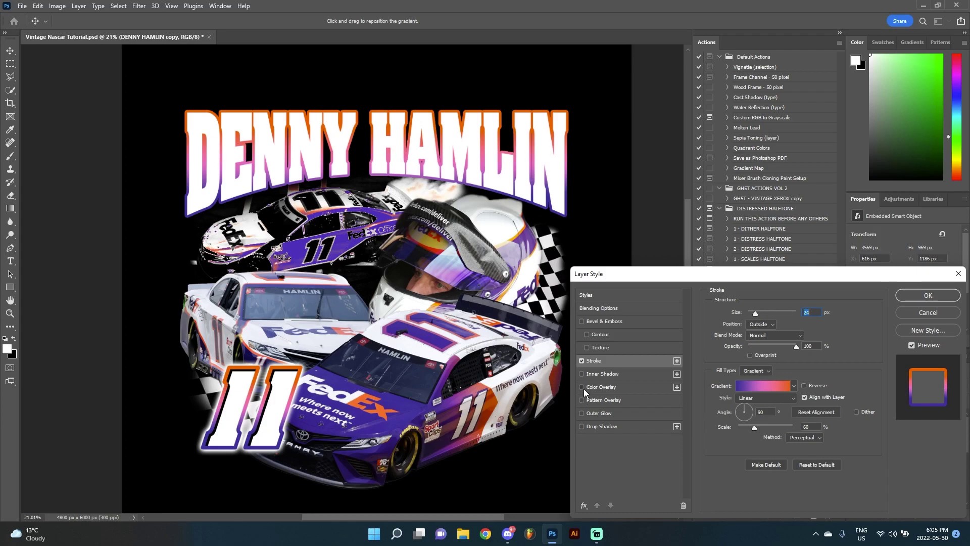
Try a colour overlay on the title, untick Gradient Overlay, and apply the layer styles
click(597, 387)
click(814, 313)
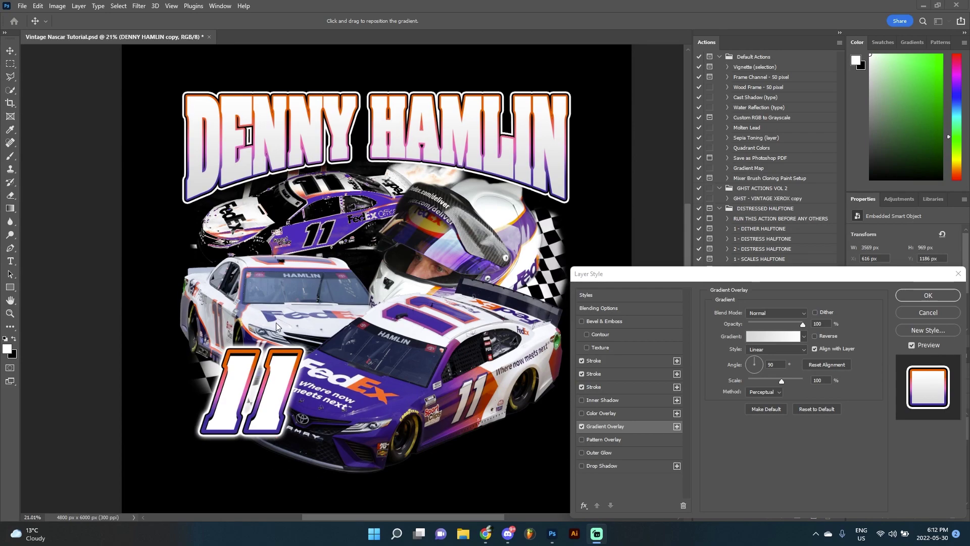
scroll(267, 349, up, 2)
scroll(263, 354, up, 3)
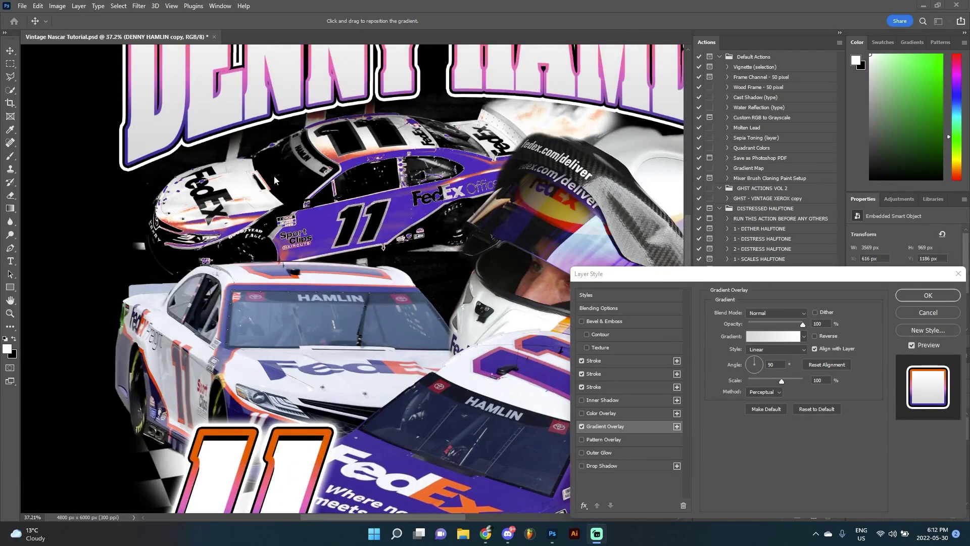
scroll(262, 348, down, 2)
scroll(344, 303, up, 4)
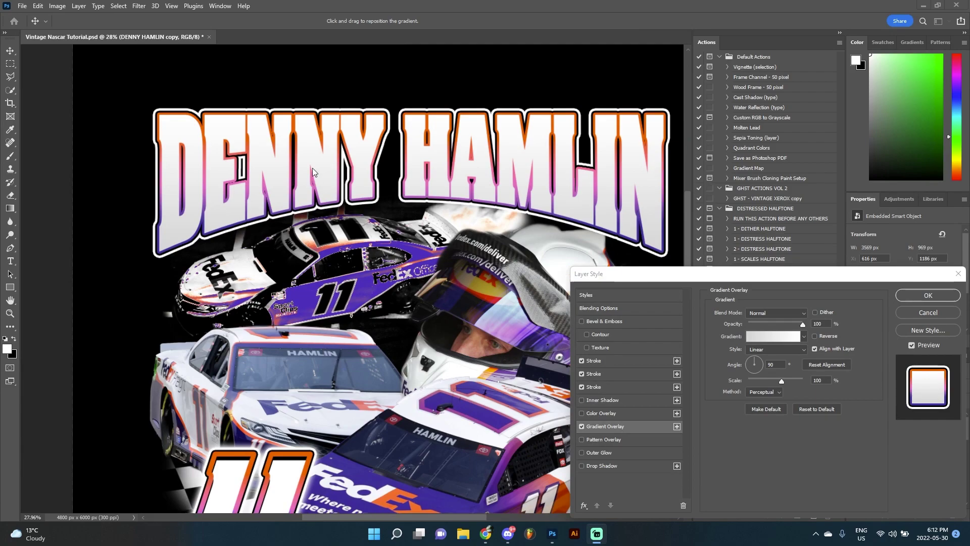
scroll(379, 230, down, 8)
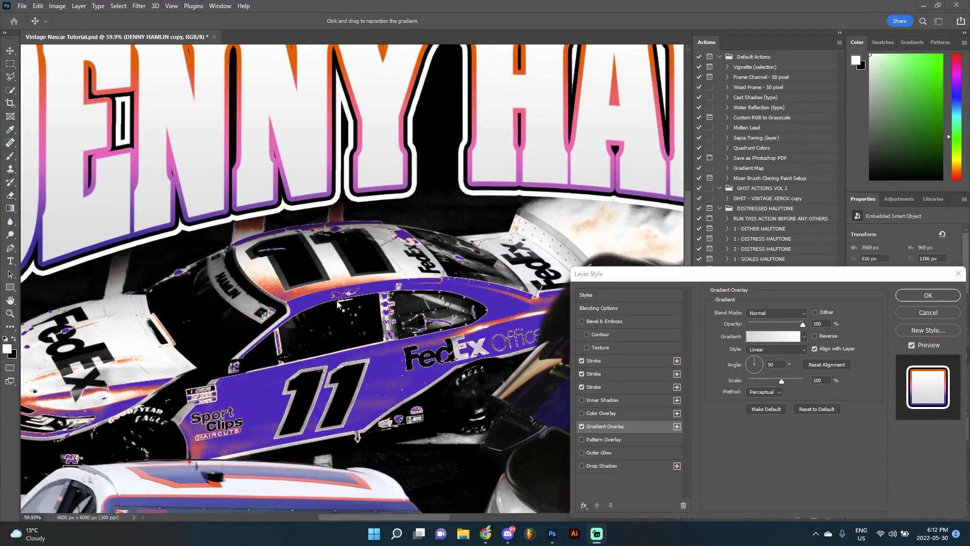
scroll(299, 418, up, 4)
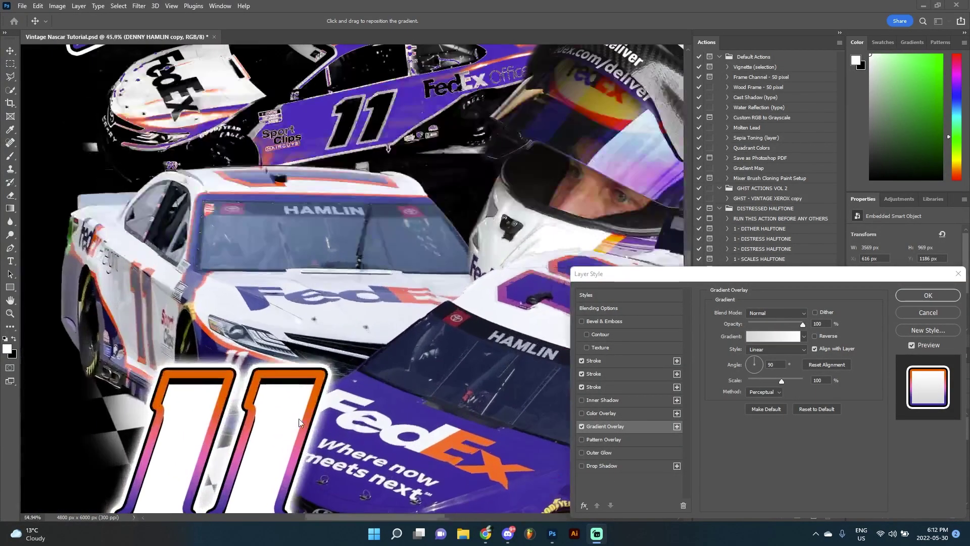
scroll(314, 387, down, 6)
scroll(403, 347, up, 4)
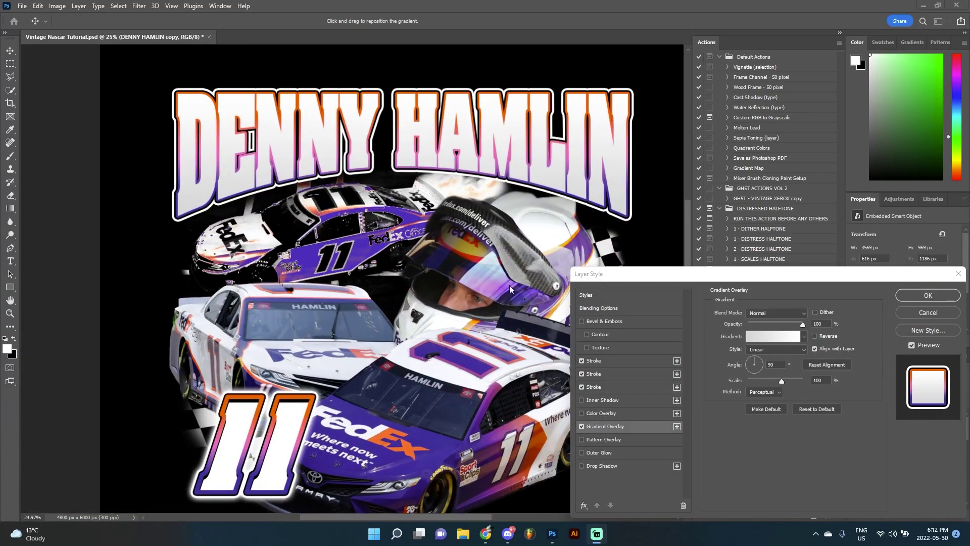
click(583, 427)
click(582, 426)
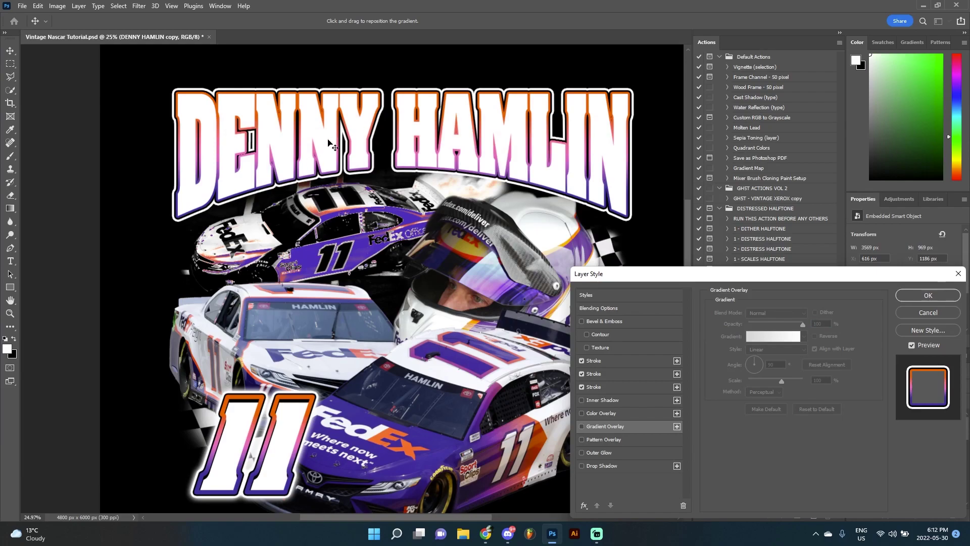
click(920, 298)
Show the Coca-Cola 600 Champion subtitle and position it just below the title
scroll(447, 282, down, 5)
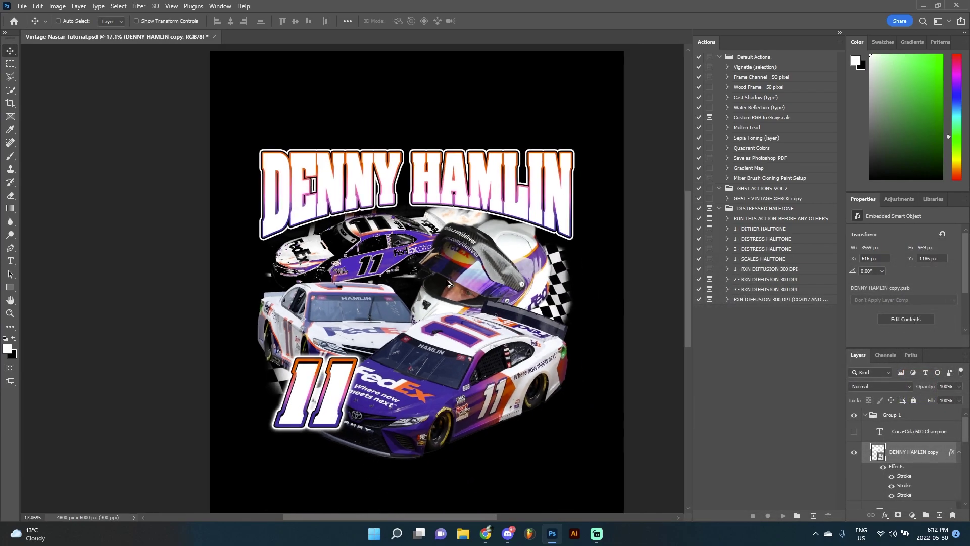
scroll(475, 285, up, 3)
scroll(912, 477, down, 1)
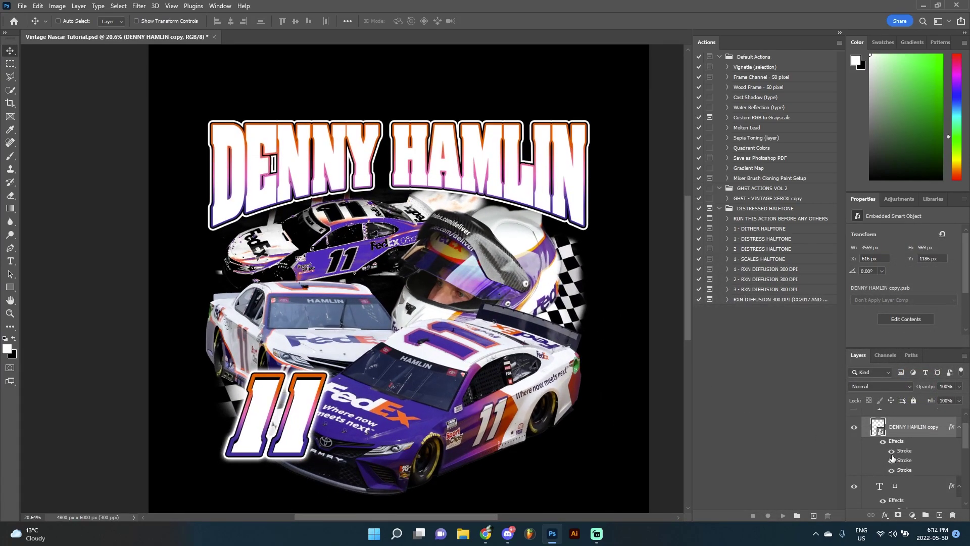
scroll(893, 458, up, 2)
click(854, 431)
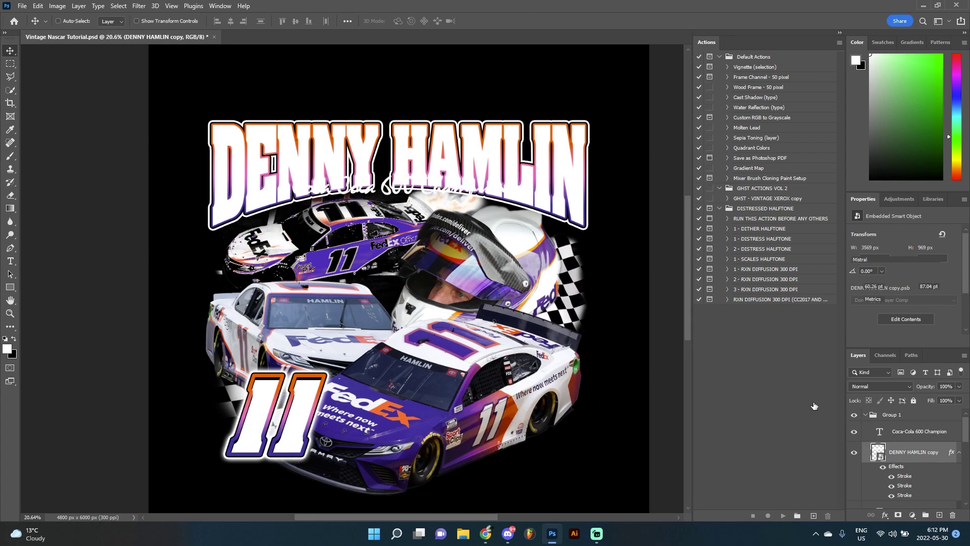
click(919, 431)
mouse_move(376, 198)
mouse_down()
mouse_move(375, 173)
mouse_move(457, 452)
mouse_move(384, 172)
mouse_move(384, 199)
mouse_up()
Add a colour overlay, a second outline and the gradient outline to the subtitle
click(885, 515)
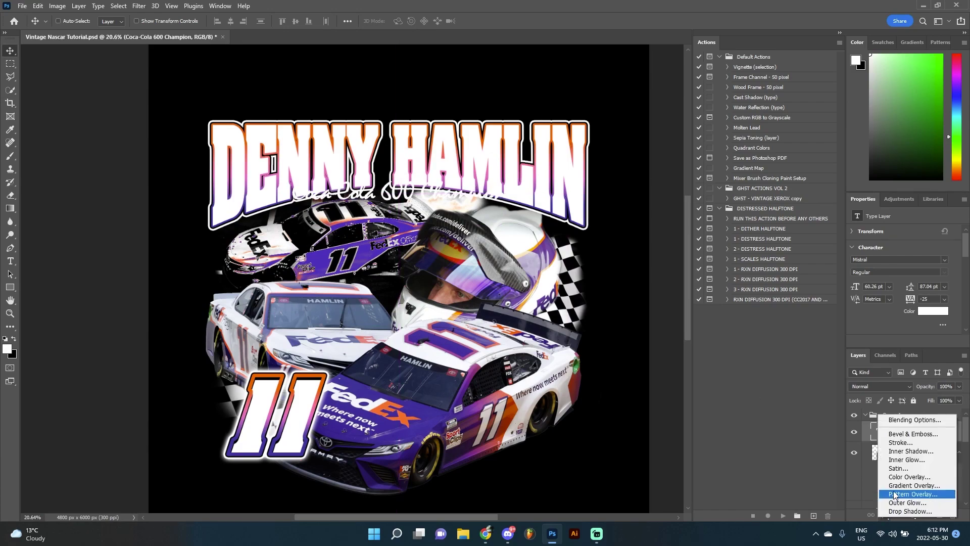
click(894, 477)
click(581, 374)
click(582, 387)
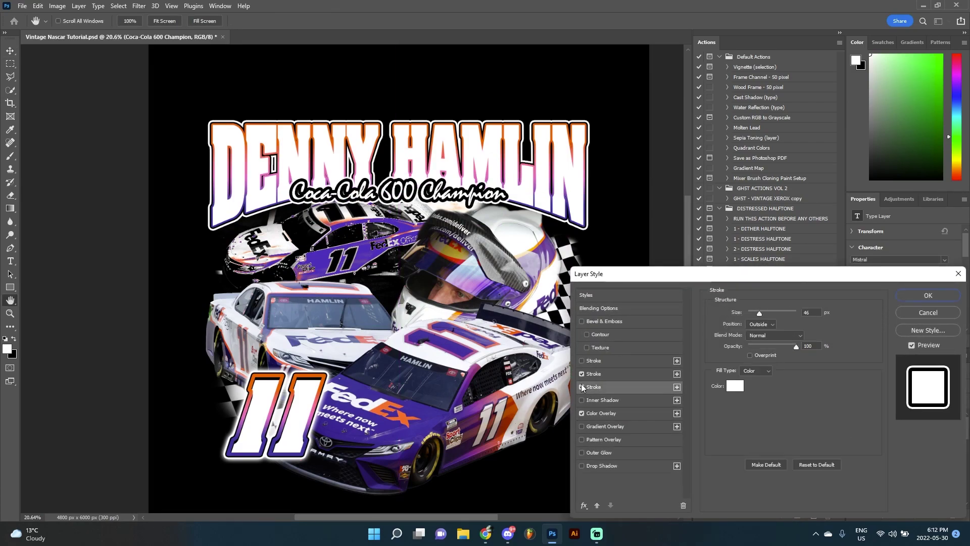
click(582, 387)
click(582, 360)
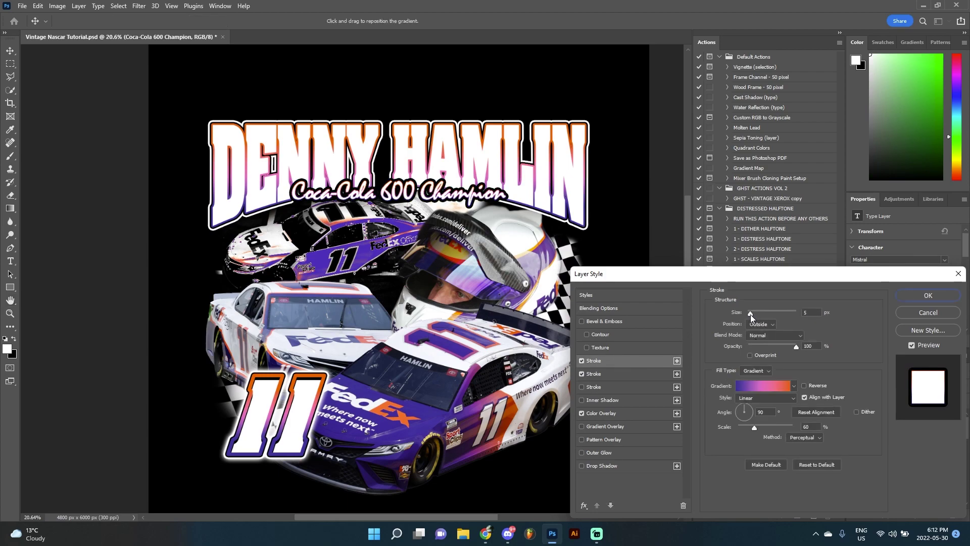
Set the subtitle's colour overlay to black (000000), then change it to white
click(602, 413)
click(812, 312)
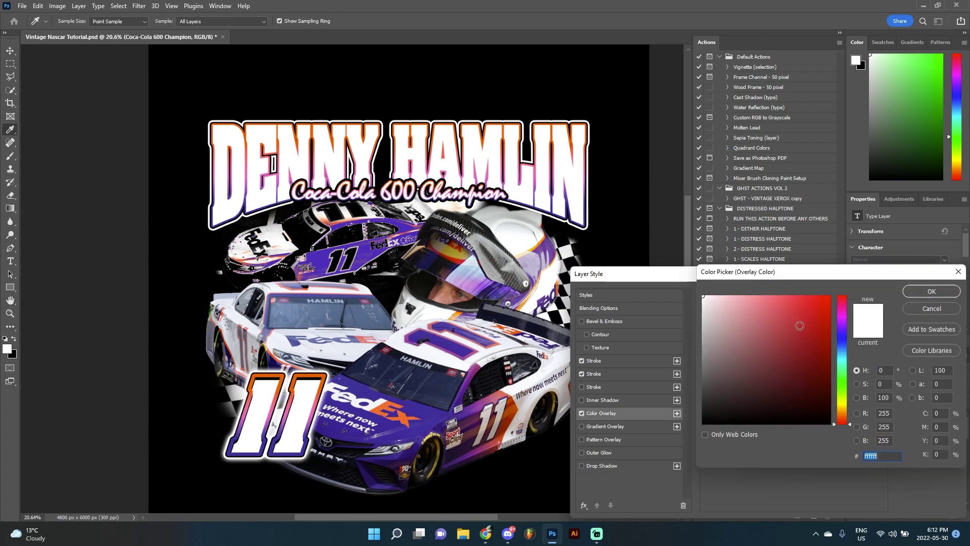
text(000000)
click(931, 292)
click(582, 374)
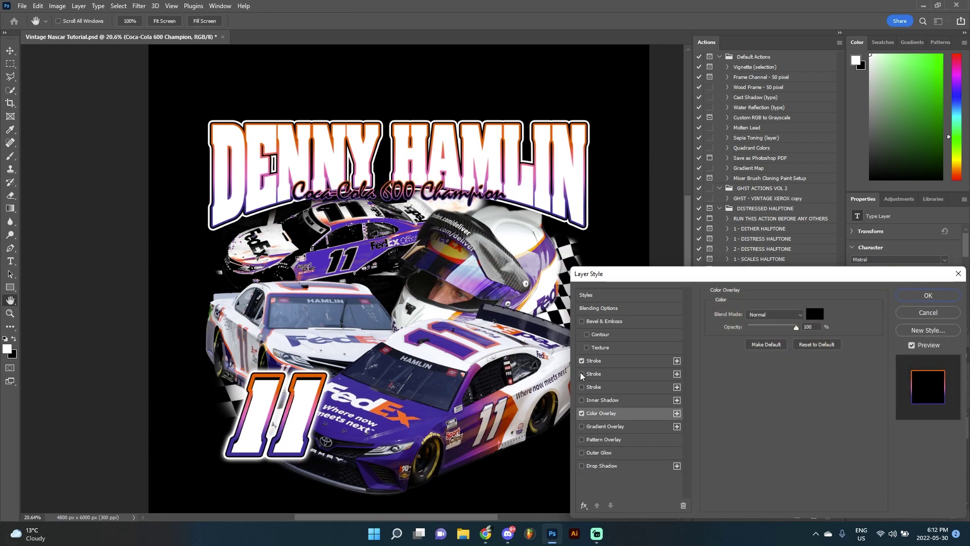
click(582, 373)
click(593, 361)
click(601, 413)
click(813, 314)
drag(793, 317, 606, 241)
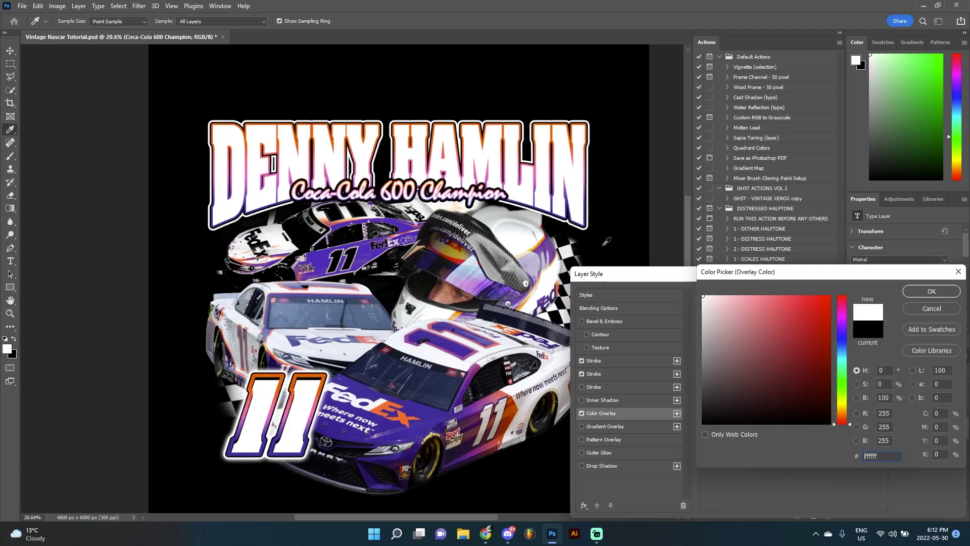
key(Return)
Drop the inner shadow and set the subtitle strokes to black and orange sampled from the title
click(598, 401)
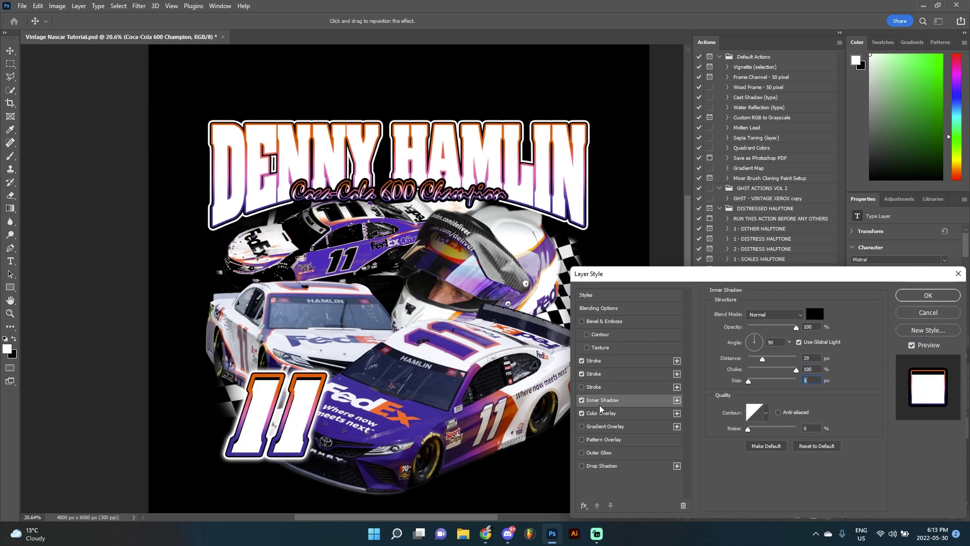
click(582, 400)
click(582, 361)
click(603, 373)
click(600, 386)
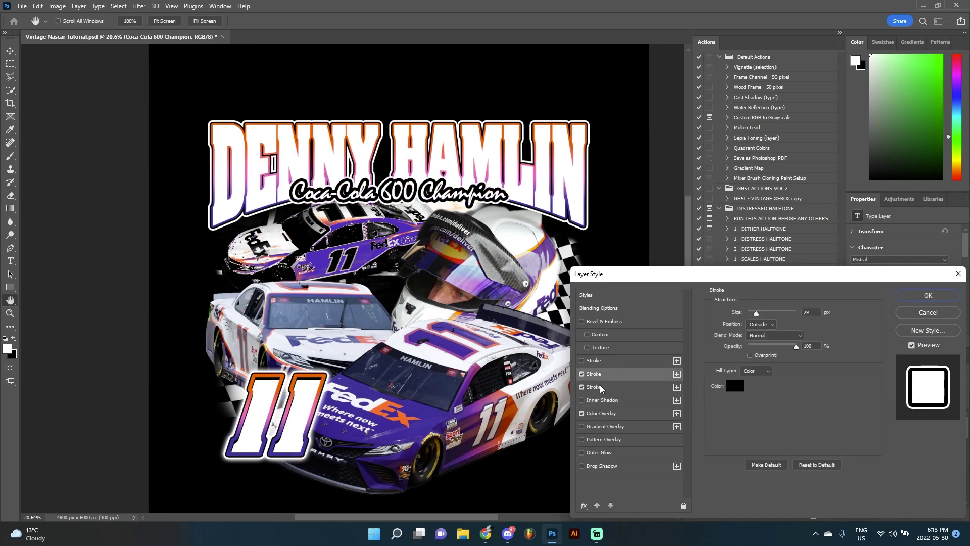
click(735, 386)
drag(727, 397, 692, 429)
key(Return)
click(507, 162)
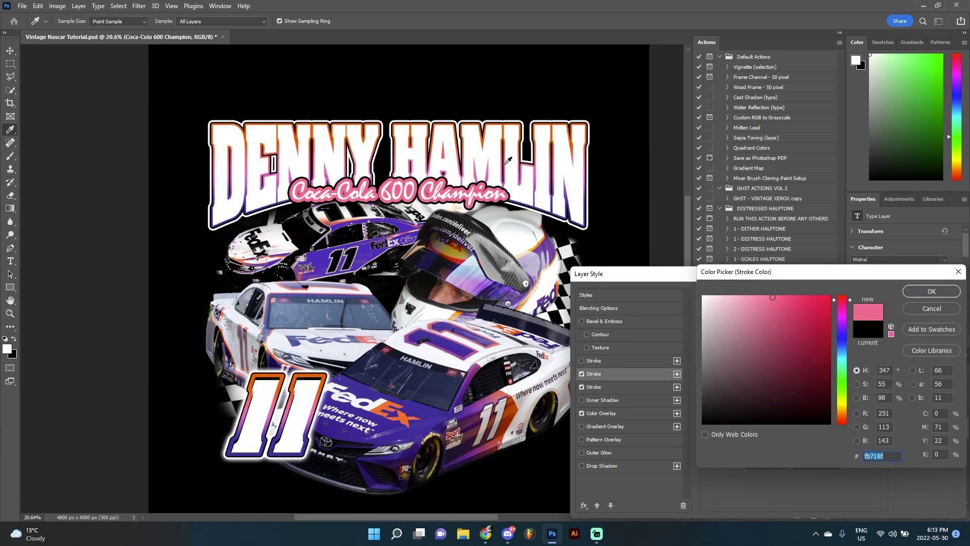
click(328, 130)
key(Return)
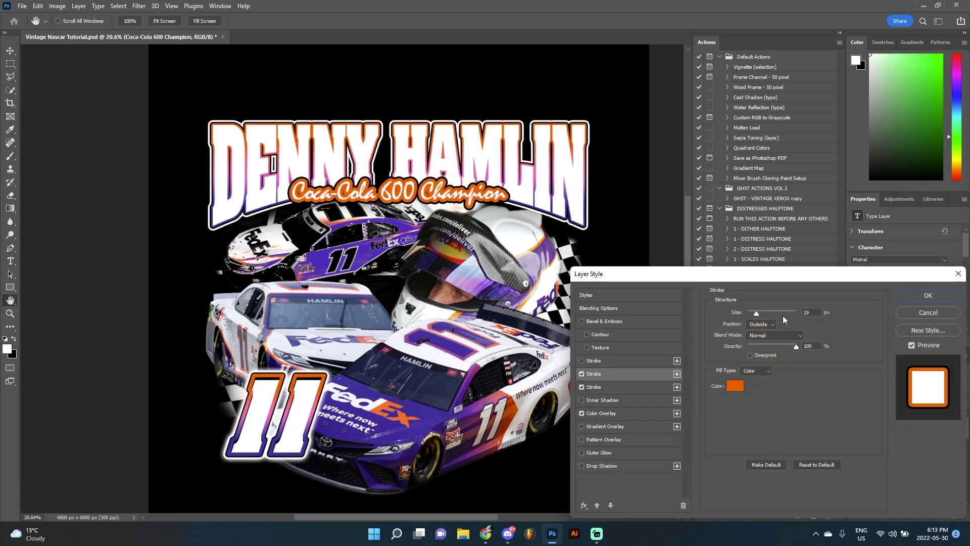
drag(754, 315, 758, 315)
click(602, 386)
key(Return)
Recolour the subtitle with a purple stroke and purple fill from the car, plus a white stroke
scroll(512, 256, down, 1)
scroll(435, 202, up, 4)
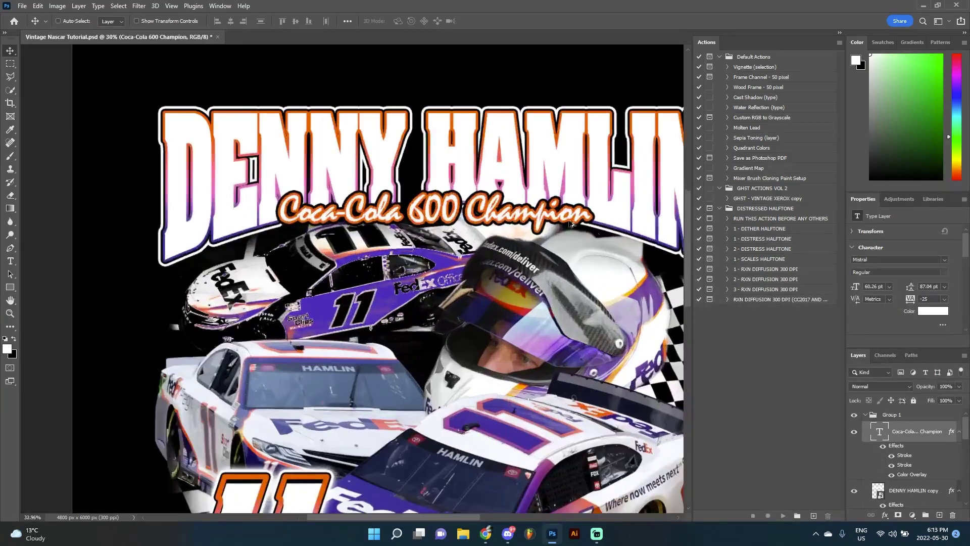
double_click(901, 447)
click(730, 401)
click(521, 162)
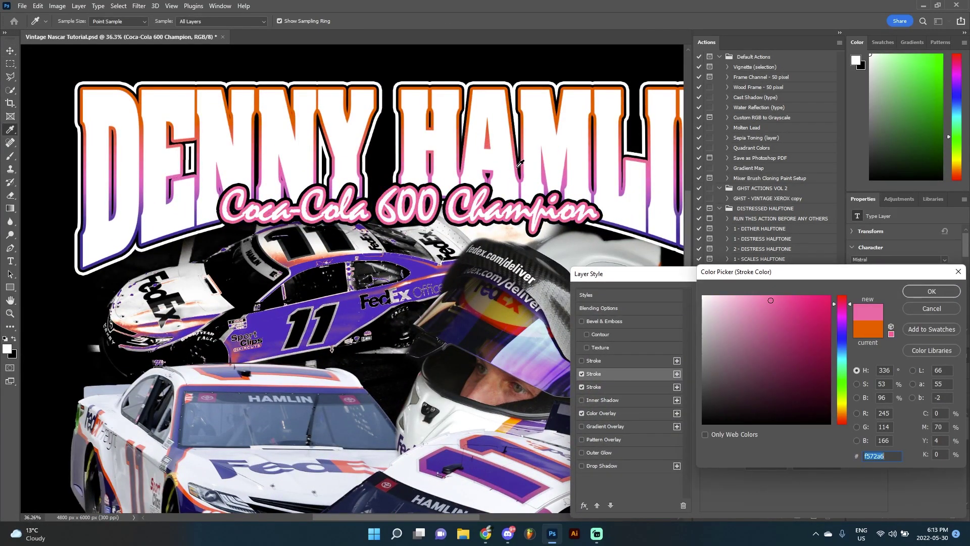
click(355, 304)
click(932, 292)
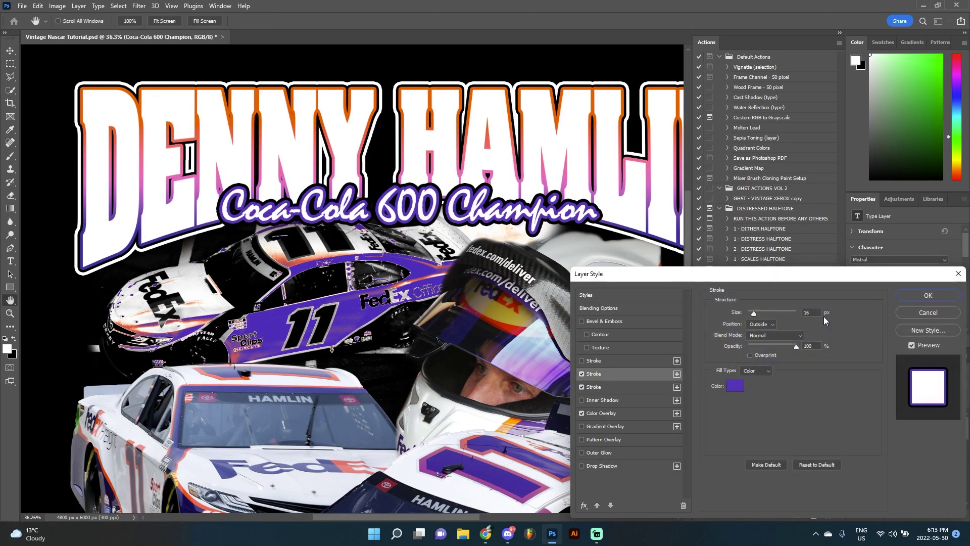
click(602, 413)
click(829, 328)
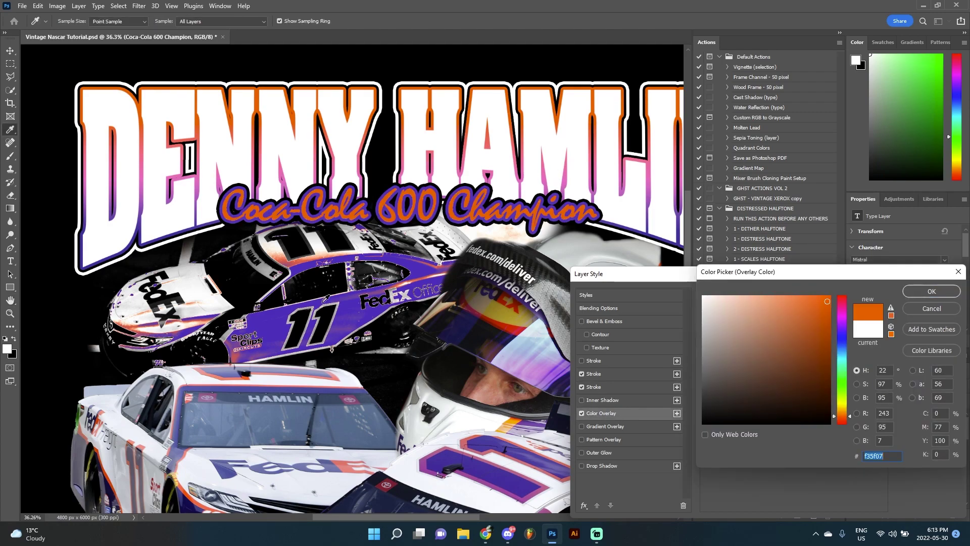
click(324, 302)
click(931, 292)
click(625, 375)
click(736, 386)
mouse_move(743, 319)
mouse_down()
mouse_move(739, 304)
mouse_move(752, 313)
mouse_up()
click(413, 157)
click(931, 292)
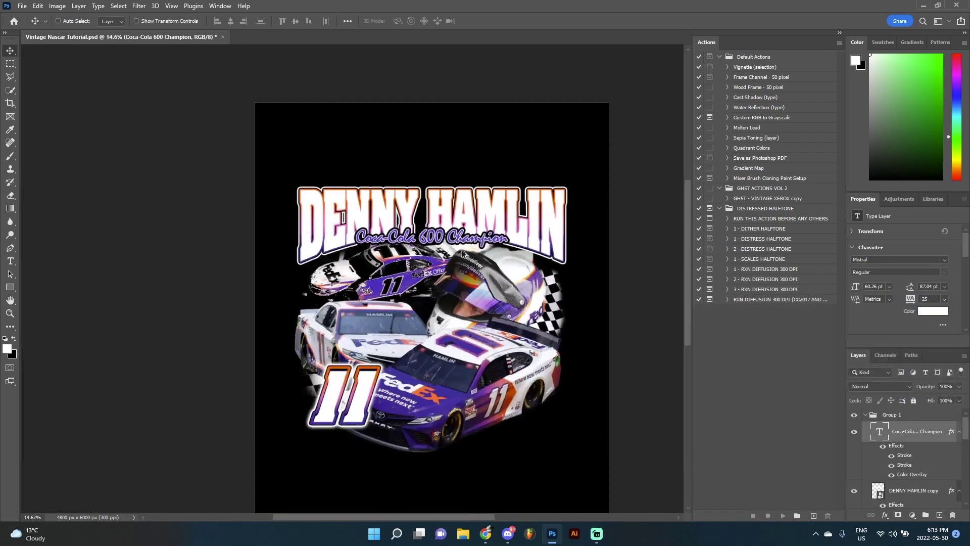
Thin the black stroke to 21 px, add a 73 px outer glow, and scale the subtitle to about 86%
scroll(455, 289, up, 3)
double_click(900, 447)
click(606, 386)
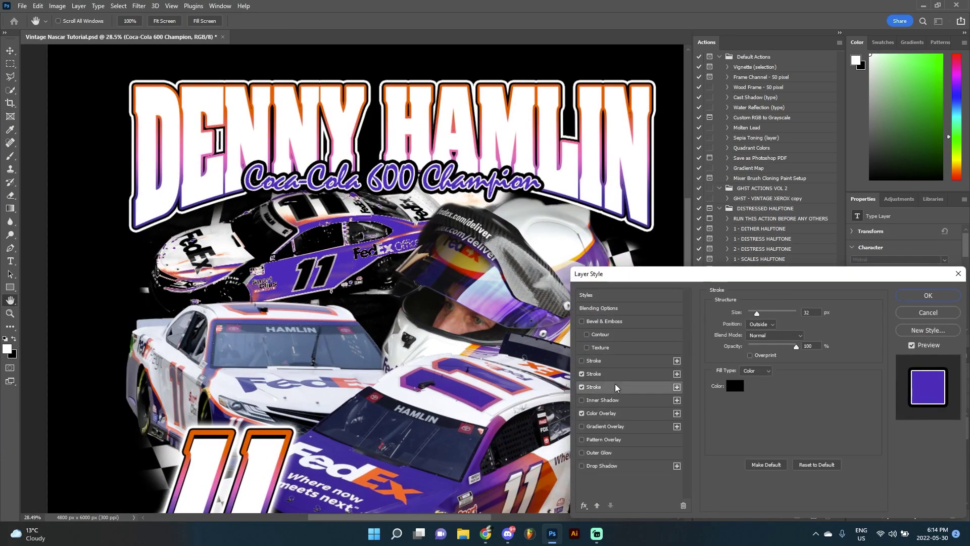
drag(763, 312, 756, 312)
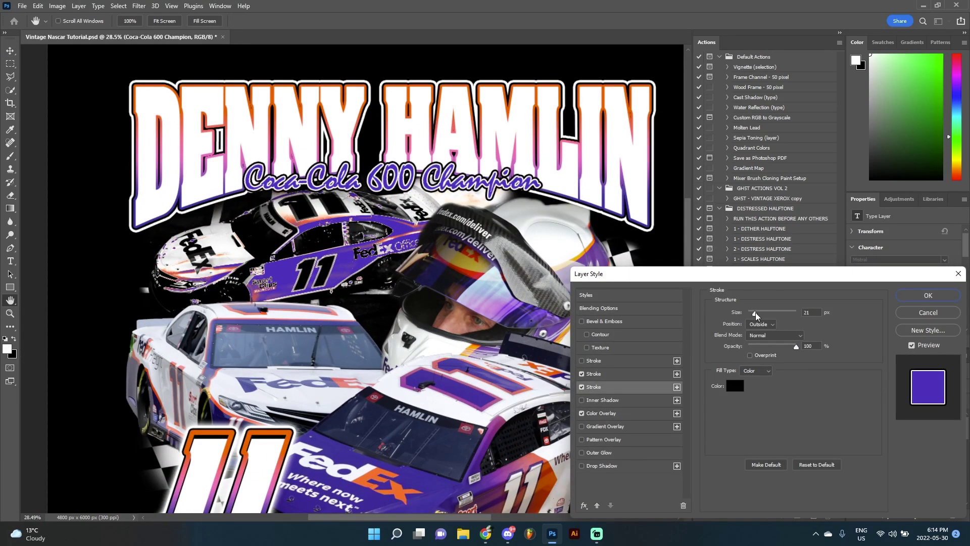
click(583, 452)
drag(773, 412, 765, 398)
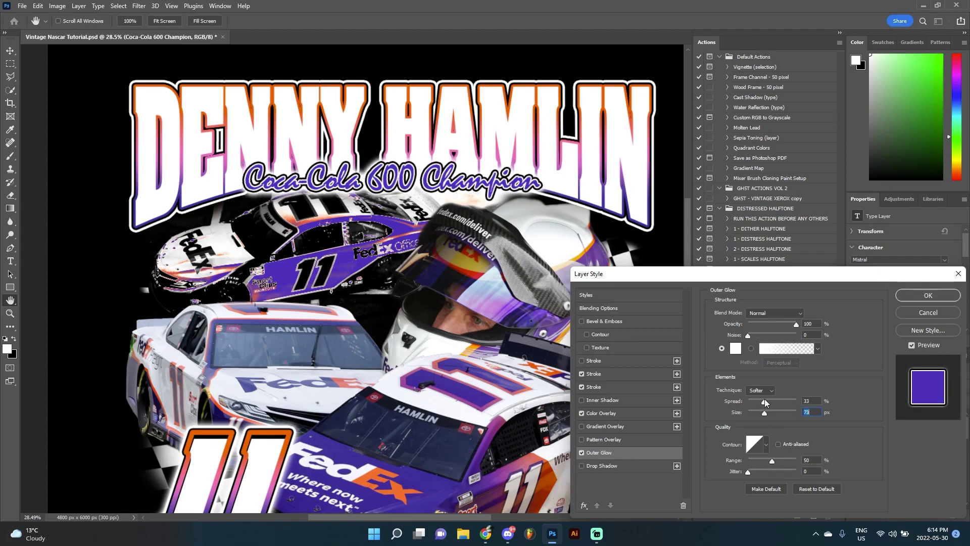
click(928, 295)
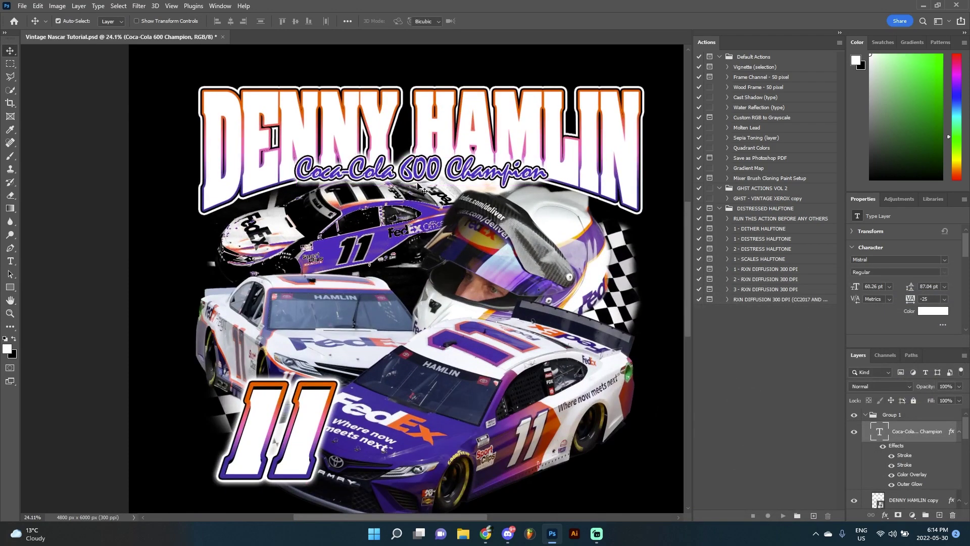
key(ctrl+t)
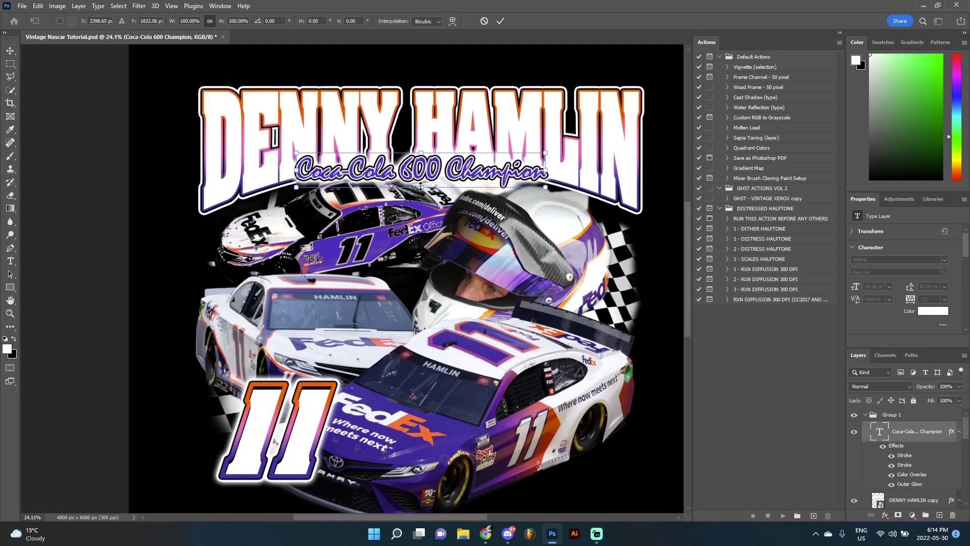
mouse_move(420, 187)
mouse_down()
mouse_move(410, 176)
mouse_move(409, 187)
mouse_move(409, 161)
mouse_move(409, 175)
mouse_up()
Commit the subtitle resize, collapse its effects list, and hide the Coca-Cola 600 Champion subtitle
key(Return)
scroll(429, 176, down, 6)
scroll(452, 232, up, 6)
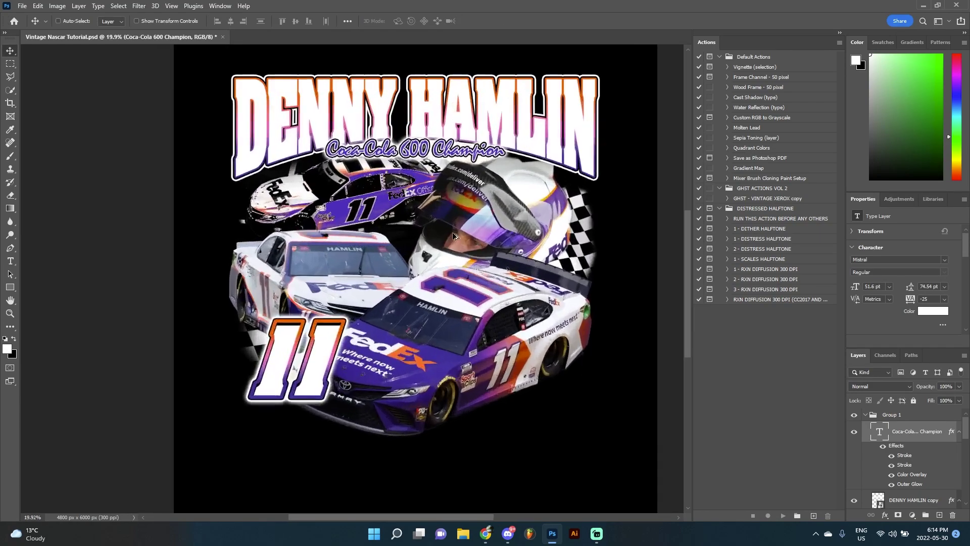
scroll(437, 174, up, 1)
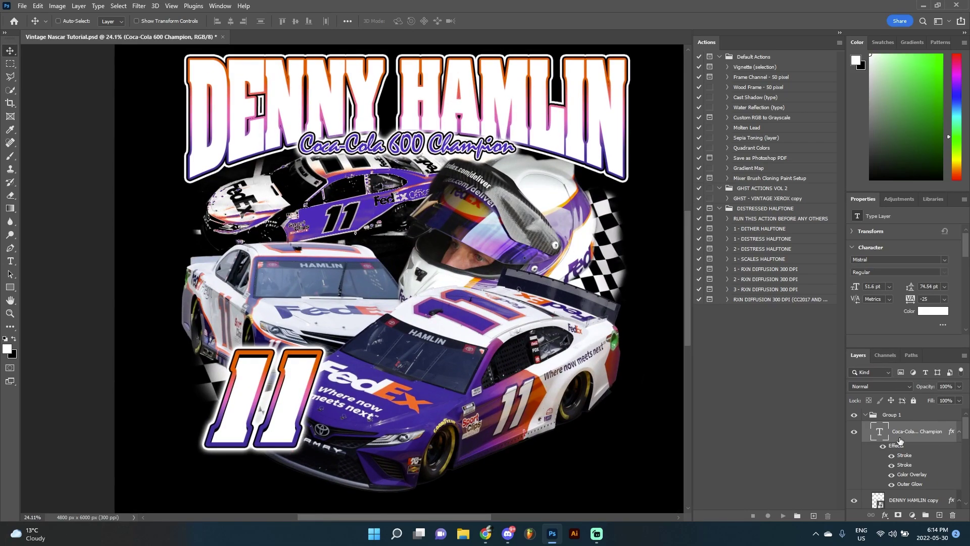
click(959, 432)
click(856, 435)
Select the DENNY HAMLIN title layer, toggle its visibility, and review its effects list and layer options
click(864, 452)
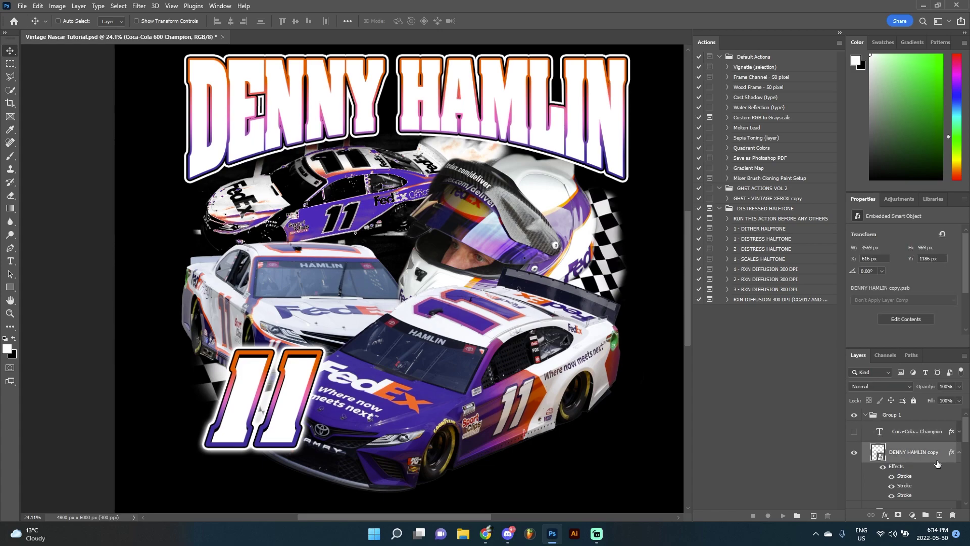
click(854, 452)
click(854, 452)
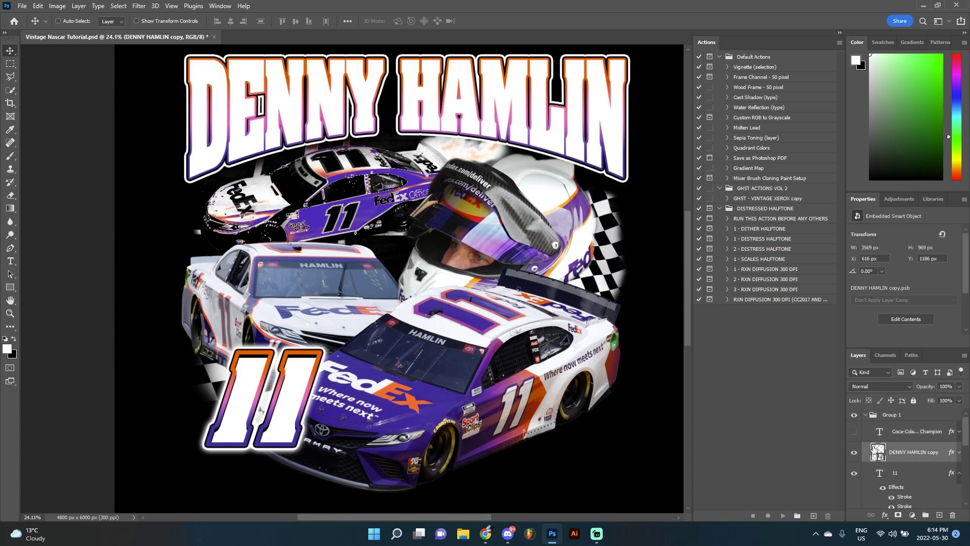
right_click(894, 455)
click(945, 454)
click(959, 453)
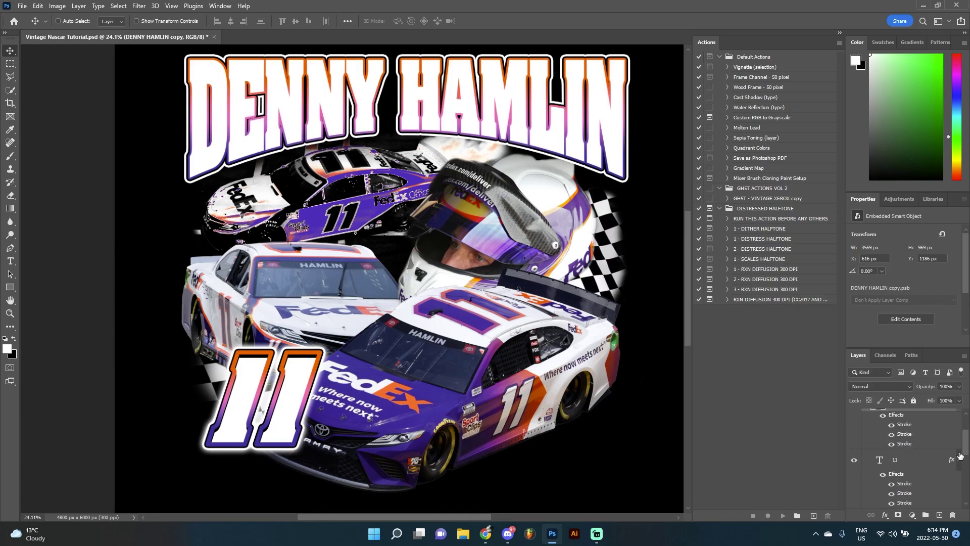
scroll(958, 444, up, 1)
click(959, 414)
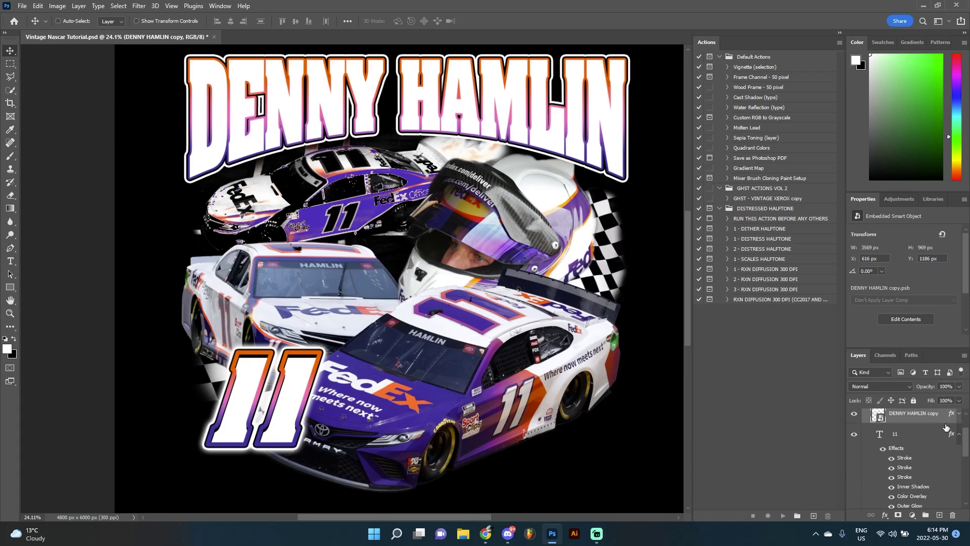
right_click(908, 415)
click(821, 179)
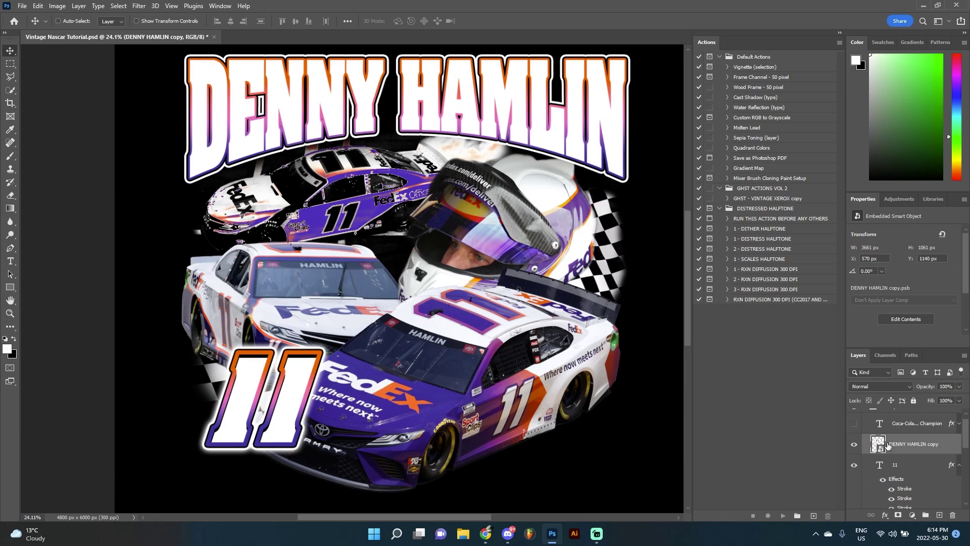
scroll(878, 444, up, 1)
scroll(553, 278, up, 2)
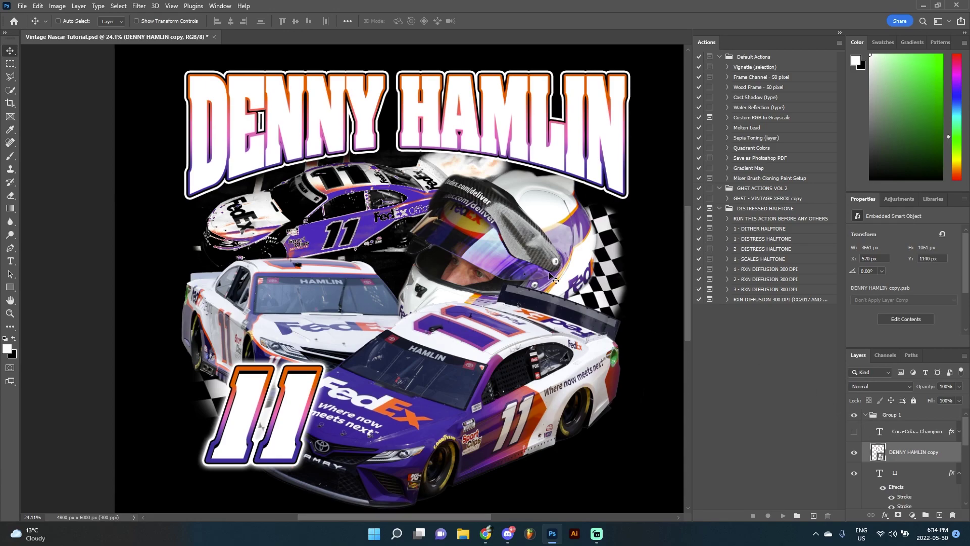
Open the title's smart object and its nested lettering smart object, then close both
double_click(878, 452)
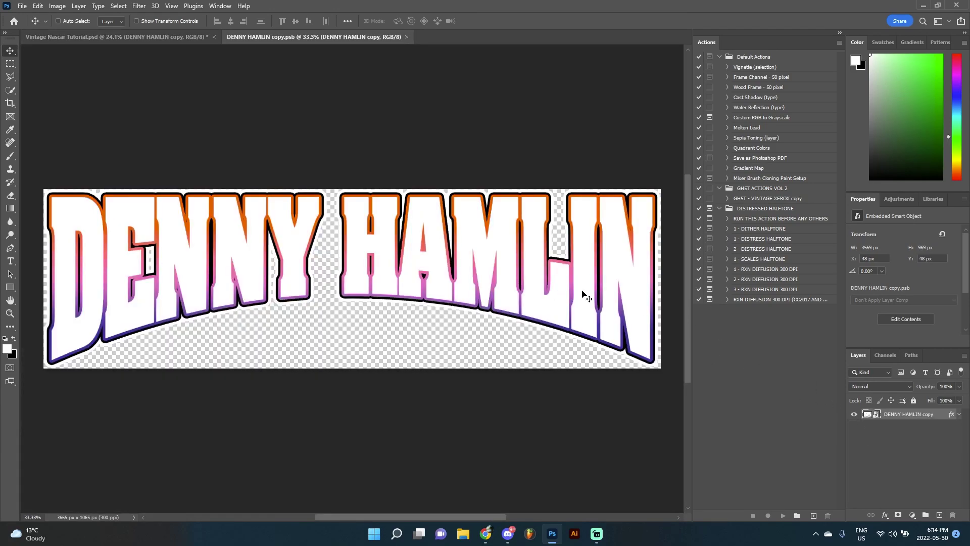
double_click(867, 415)
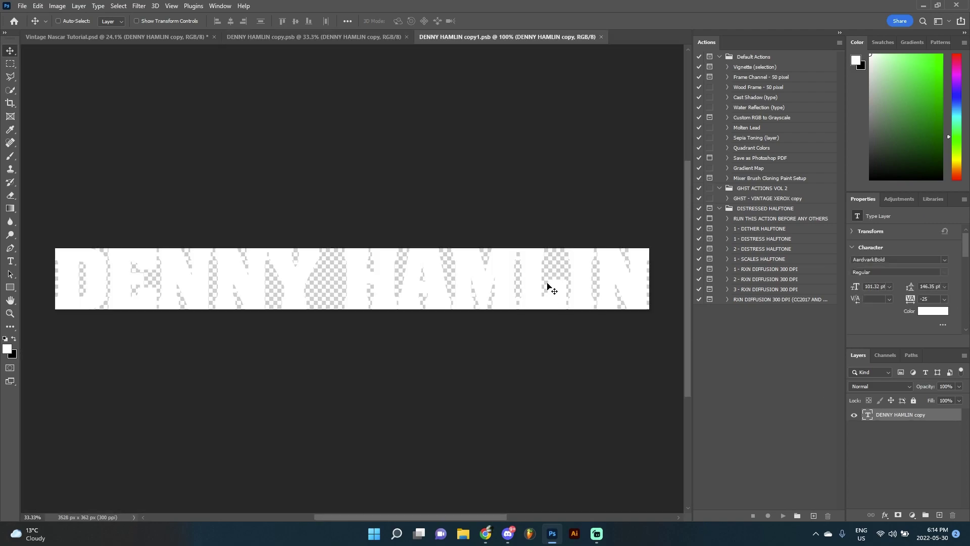
click(593, 39)
click(406, 37)
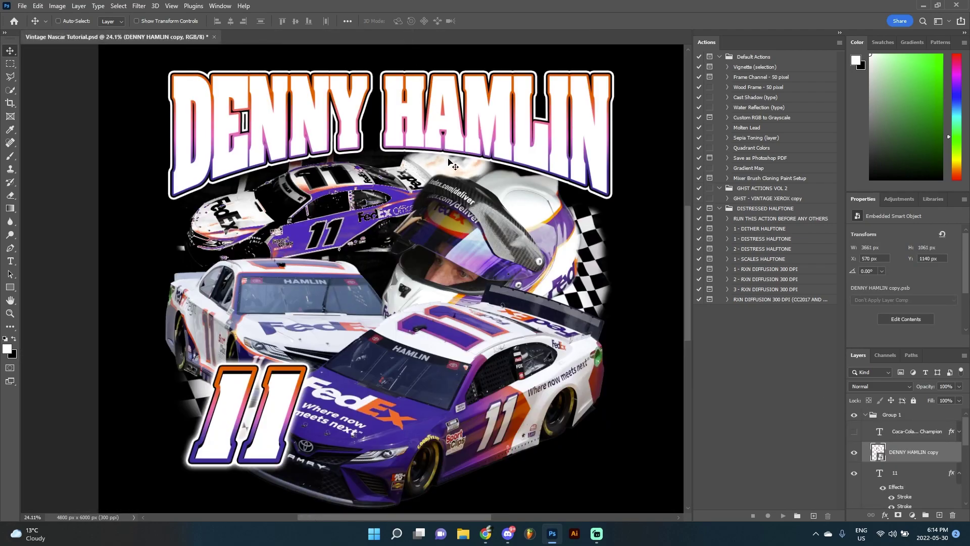
scroll(448, 152, up, 1)
scroll(448, 151, down, 2)
scroll(447, 152, up, 2)
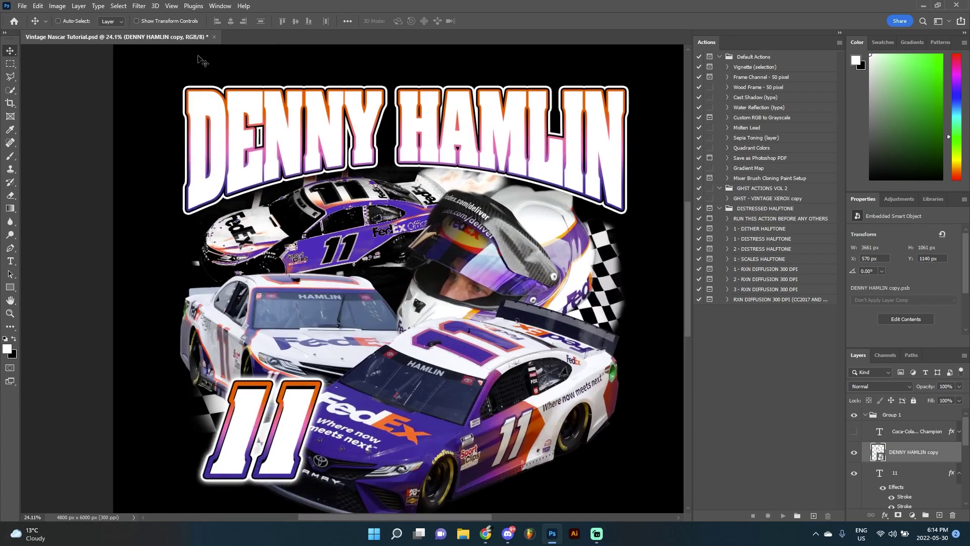
Save the collage document with File > Save and Ctrl+S
click(23, 5)
click(44, 119)
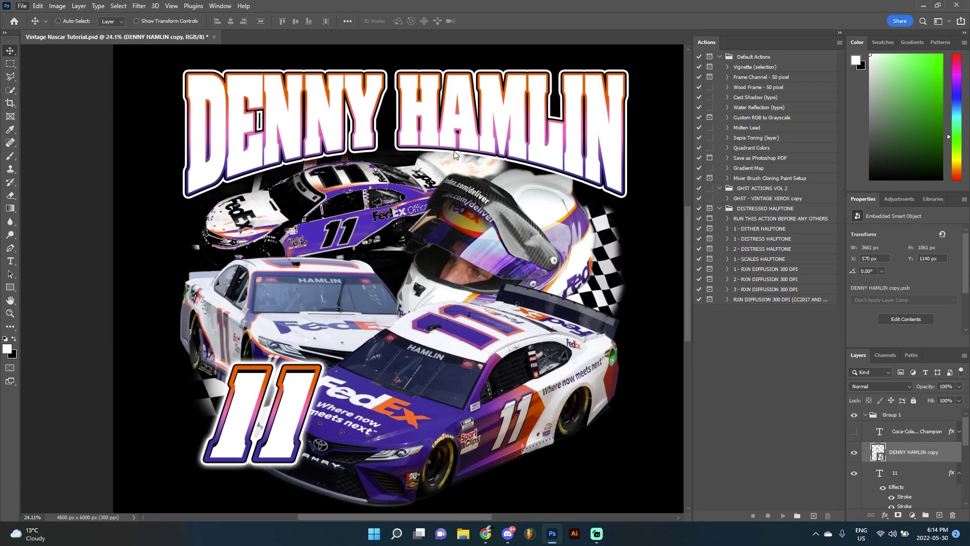
key(ctrl+s)
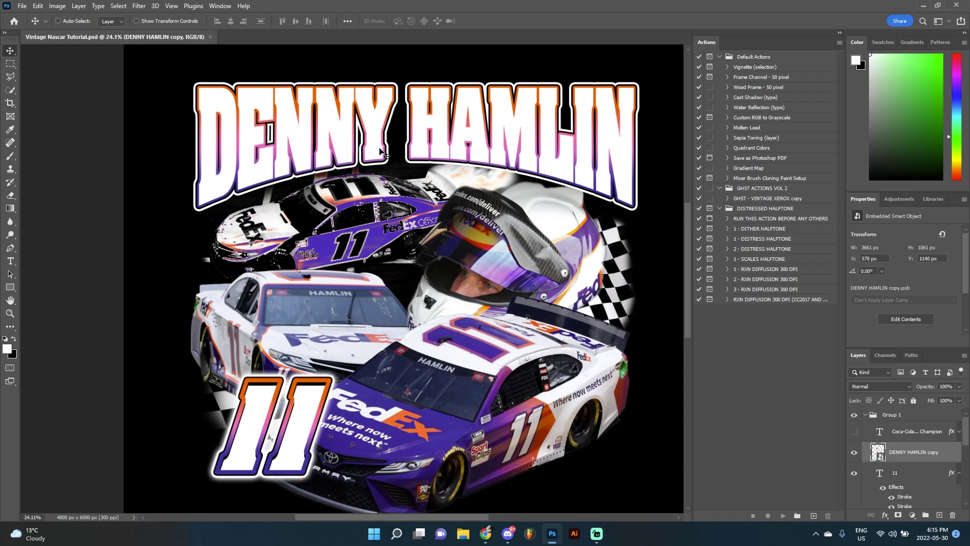
click(854, 453)
click(853, 453)
Duplicate the title, hide the new copy, and rasterize the DENNY HAMLIN copy layer
key(ctrl+j)
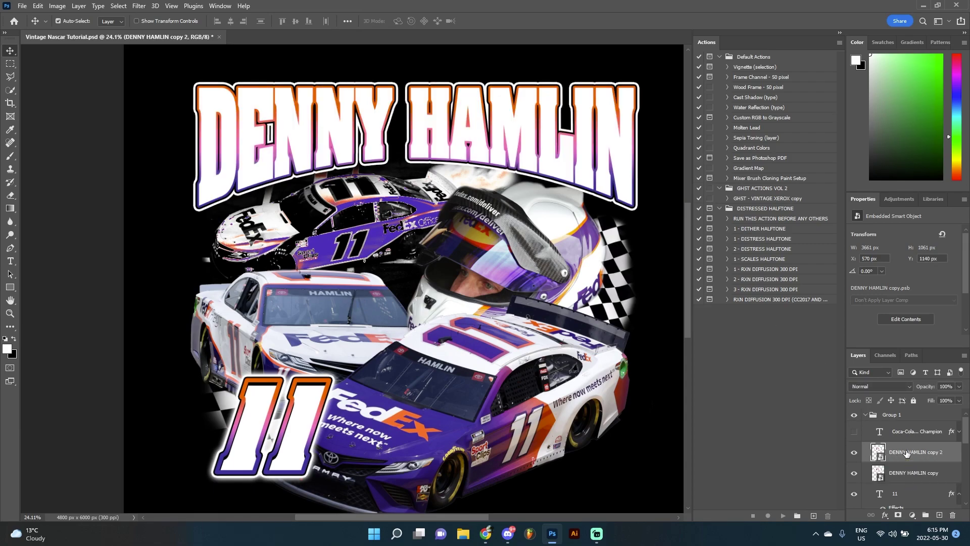
click(853, 454)
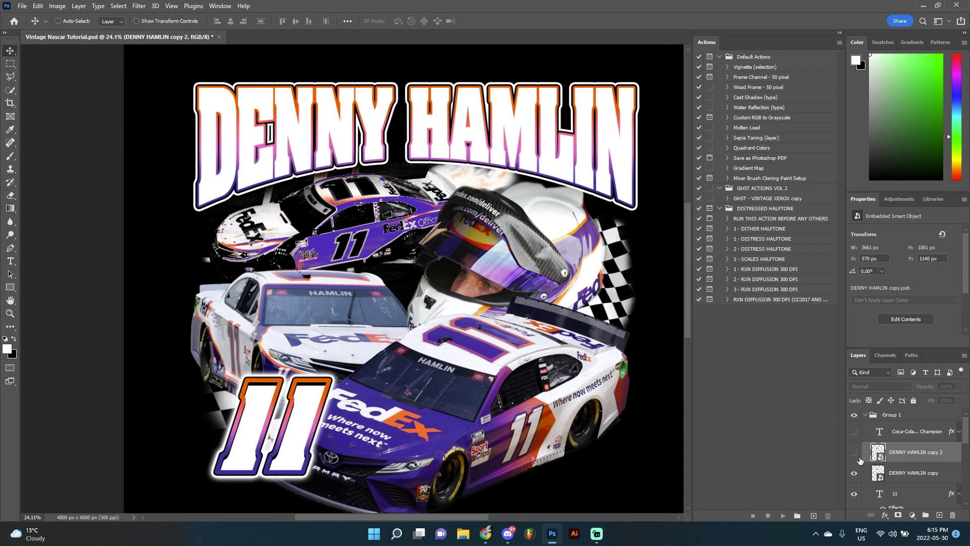
click(882, 473)
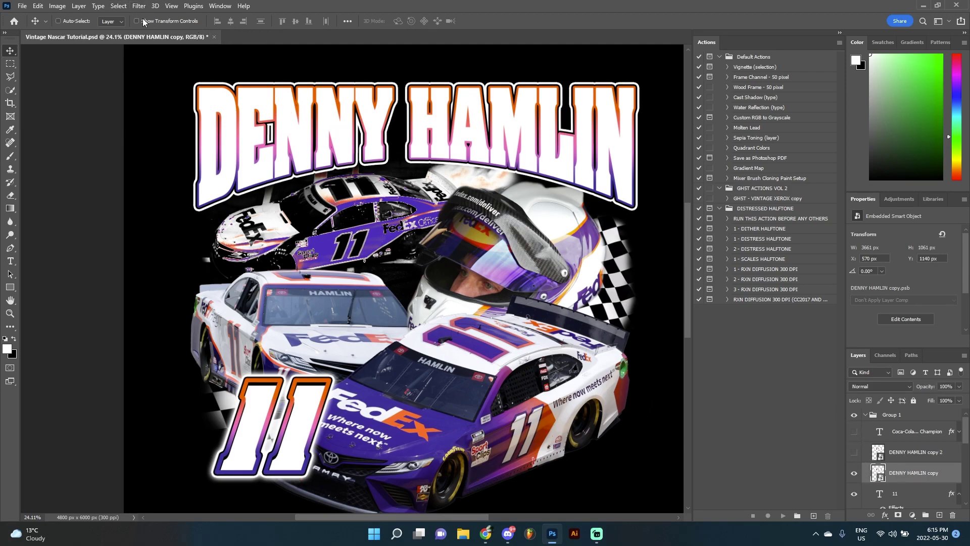
right_click(917, 473)
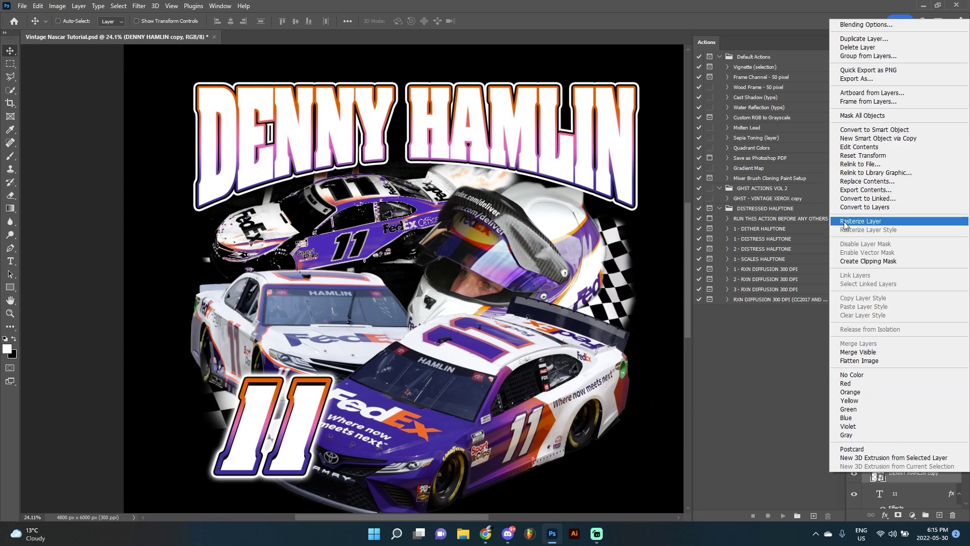
click(845, 222)
Apply a Radial Blur to DENNY HAMLIN copy: Zoom, Best quality, amount 28, then show the sharp title
click(139, 6)
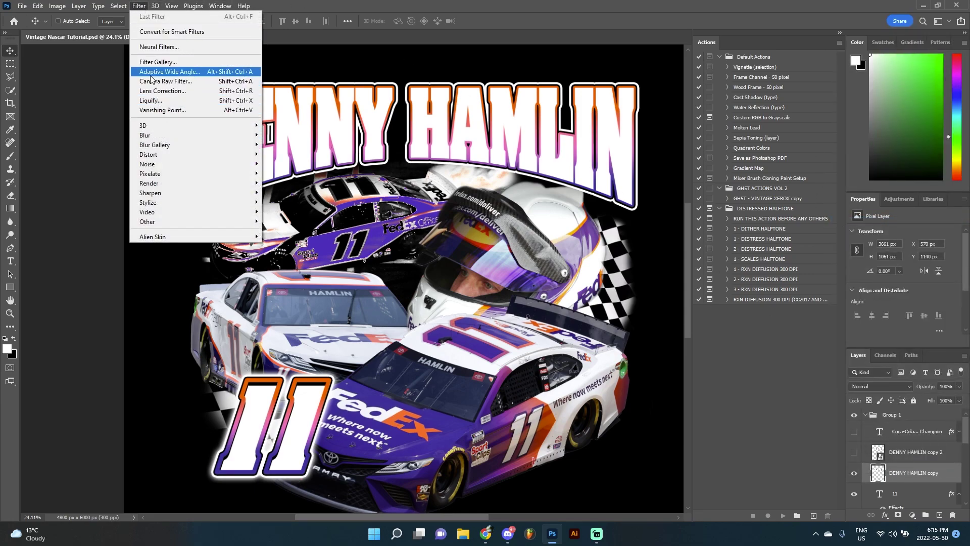
mouse_move(162, 147)
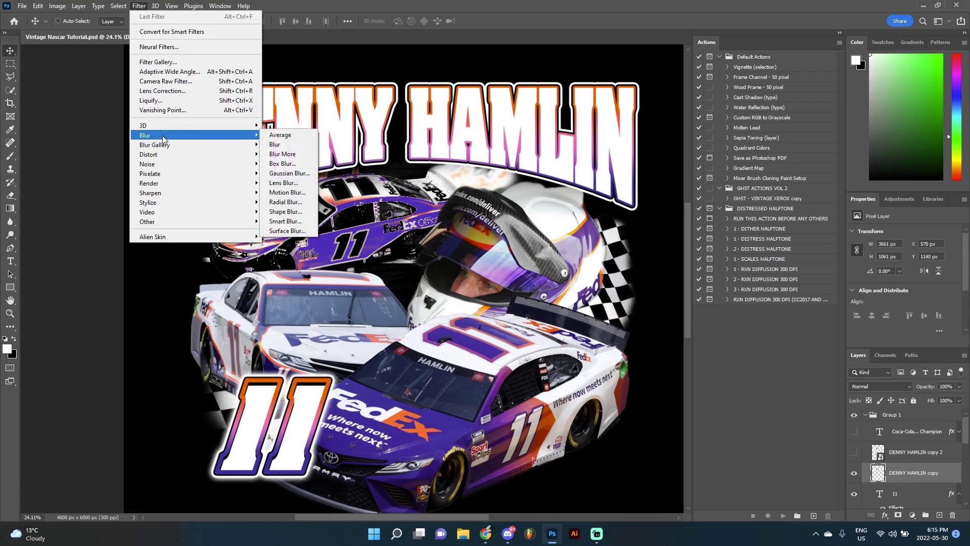
click(286, 201)
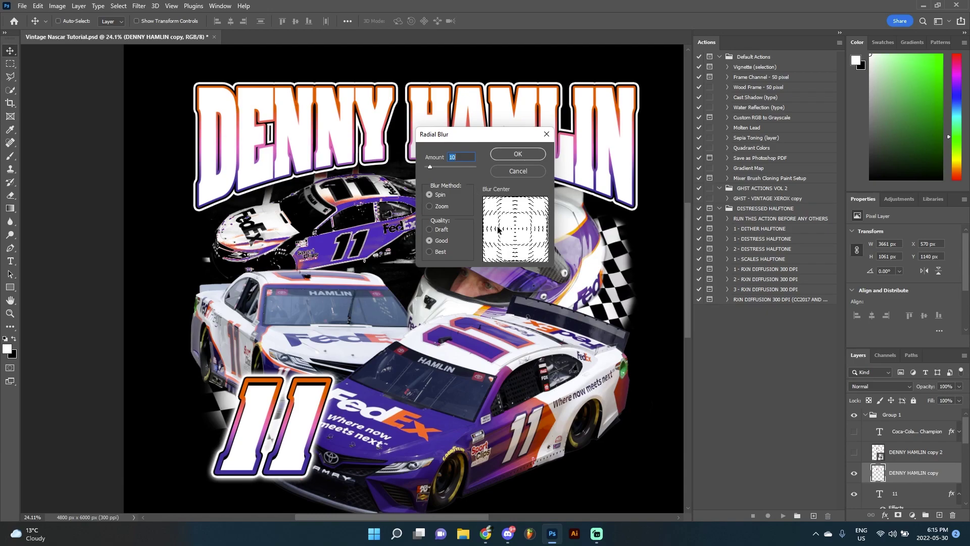
click(437, 208)
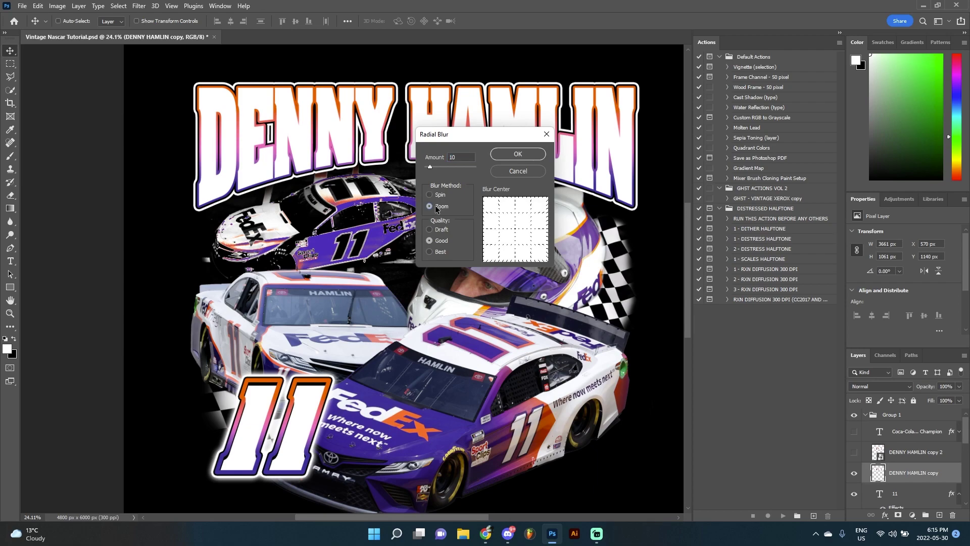
click(438, 254)
click(432, 170)
mouse_move(434, 167)
mouse_down()
mouse_move(460, 171)
mouse_move(430, 169)
mouse_move(441, 170)
mouse_up()
drag(439, 165, 438, 169)
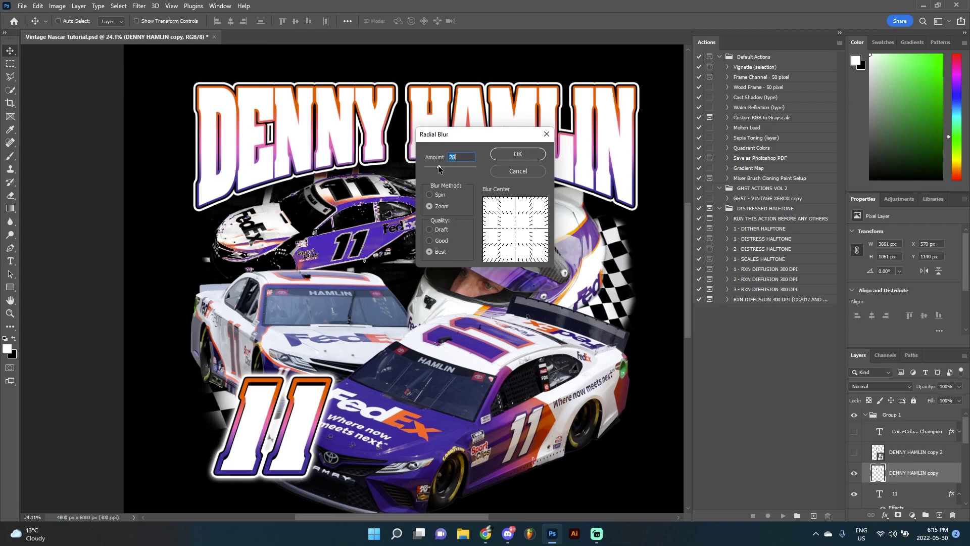
click(513, 157)
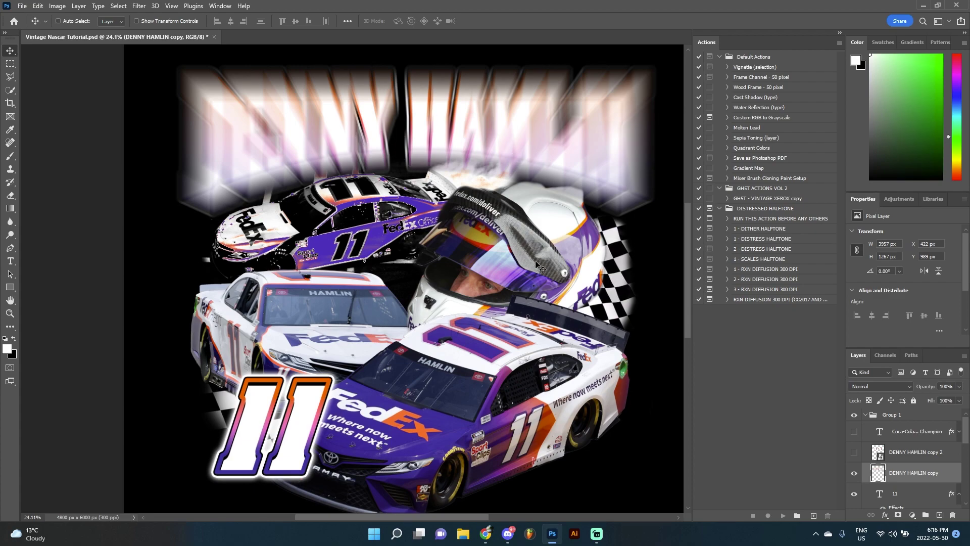
click(854, 453)
Collapse layer 11's effects and hide the number 11 and the layers beneath it
click(854, 458)
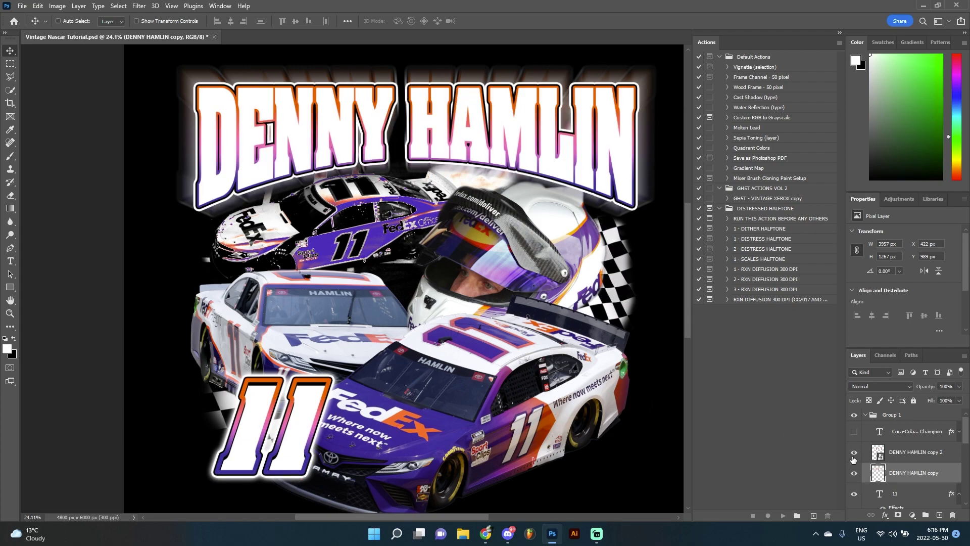
click(854, 453)
scroll(907, 468, down, 3)
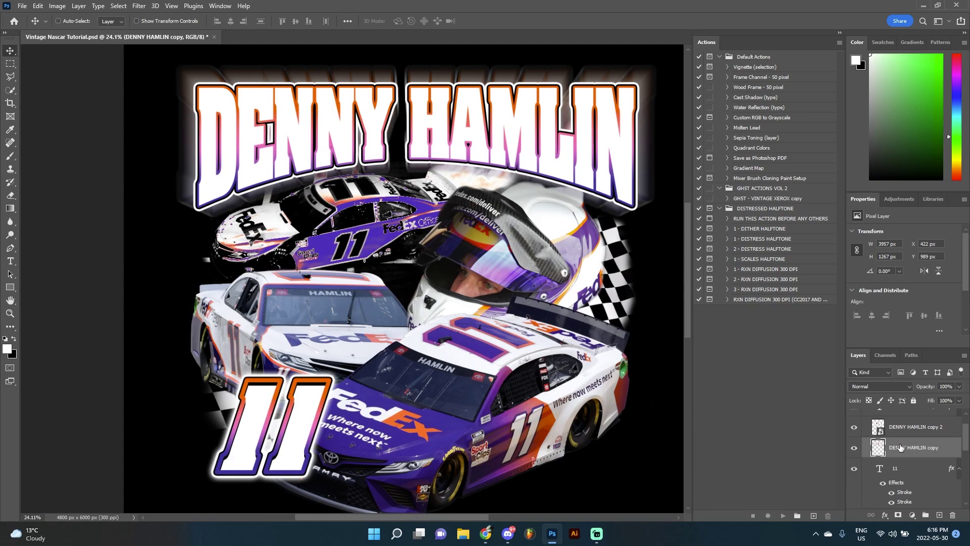
click(959, 431)
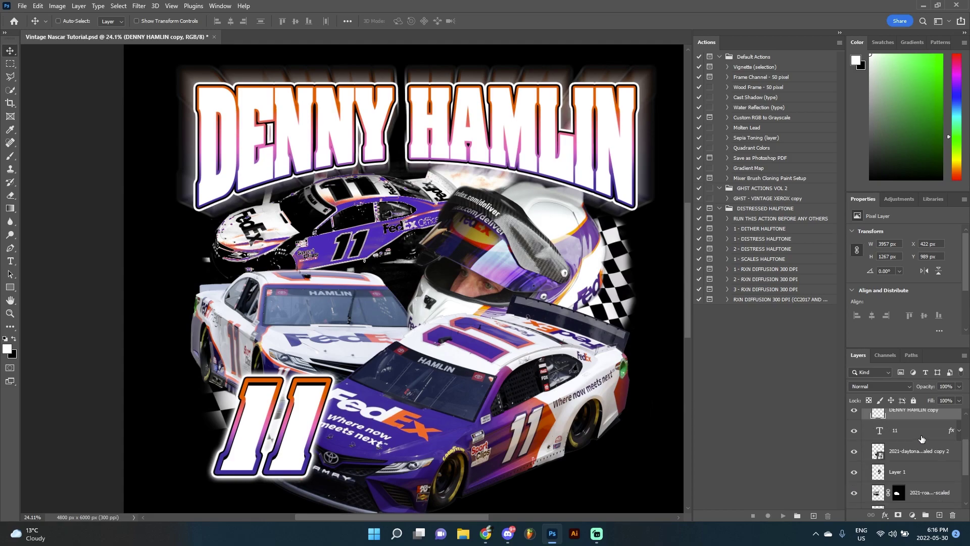
click(856, 432)
drag(854, 432, 858, 506)
Hide the checkered flag and the race car in Group 1
scroll(864, 480, down, 1)
click(851, 497)
scroll(867, 490, down, 2)
click(853, 484)
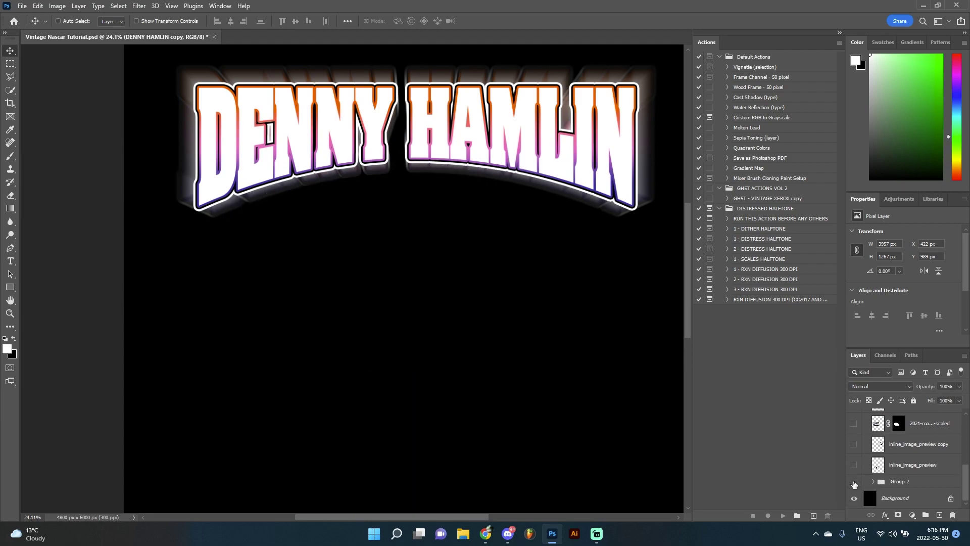
scroll(886, 476, up, 4)
scroll(904, 458, up, 1)
Select the blurred DENNY HAMLIN copy layer
click(904, 465)
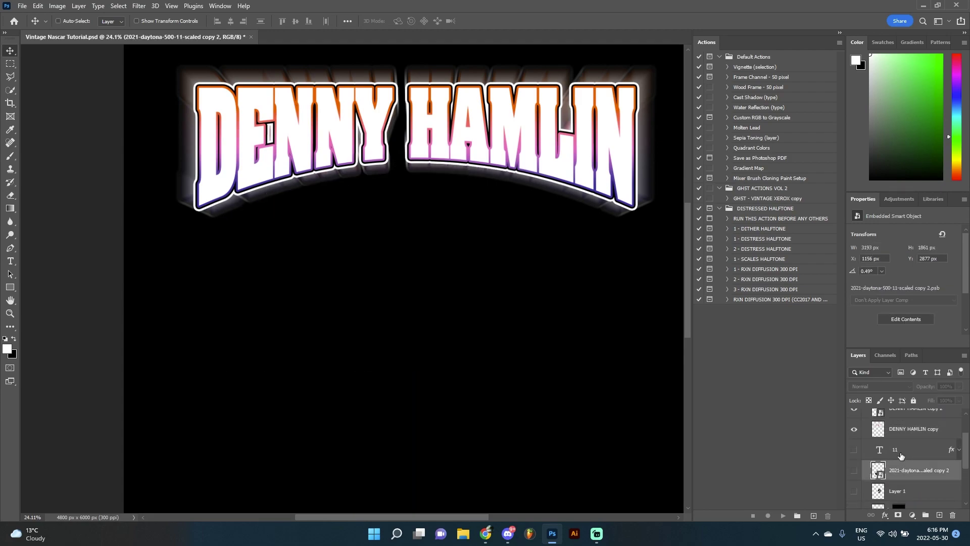
click(905, 429)
scroll(906, 454, up, 1)
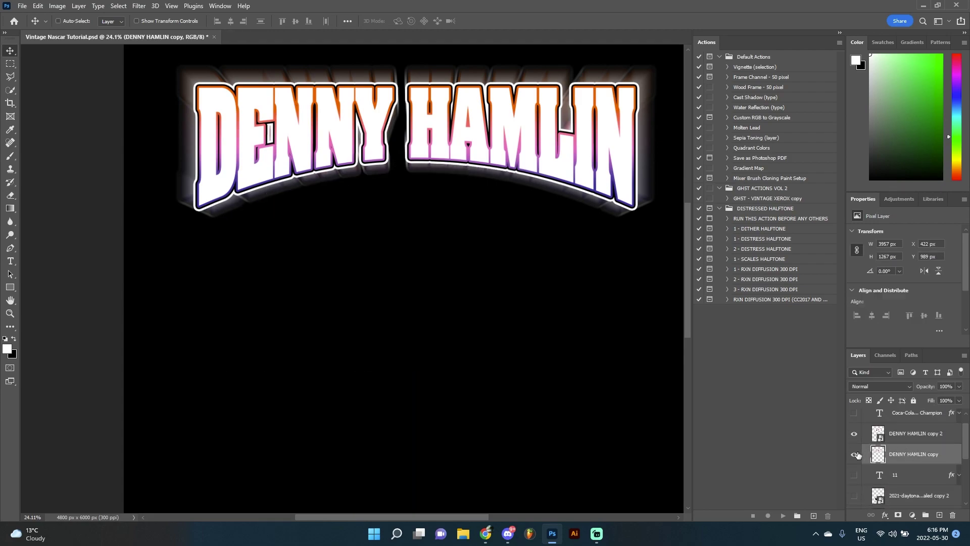
scroll(295, 103, up, 1)
scroll(295, 103, up, 4)
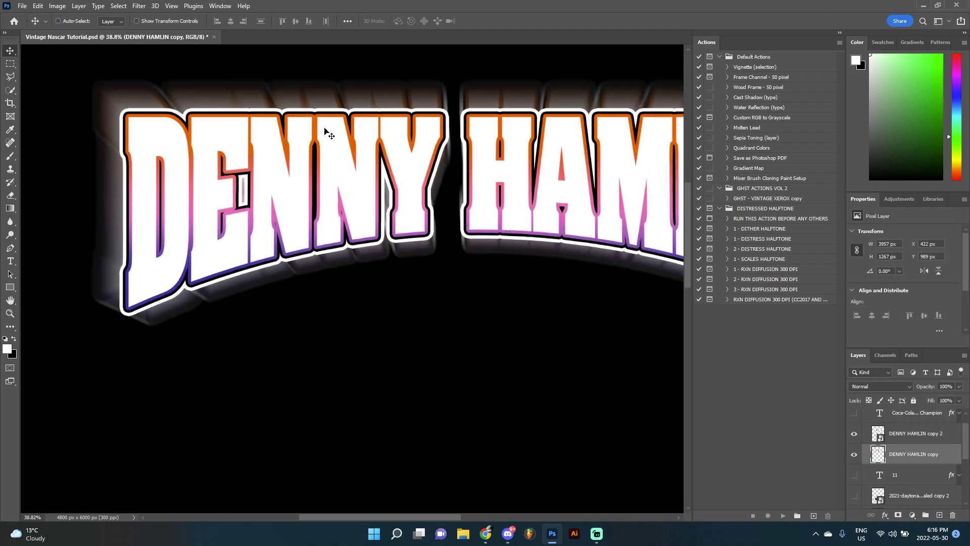
Squash the blurred title to about 96% height and move it above DENNY HAMLIN copy 2
key(ctrl+t)
drag(479, 78, 479, 87)
drag(893, 457, 902, 434)
scroll(475, 187, down, 6)
scroll(457, 172, up, 5)
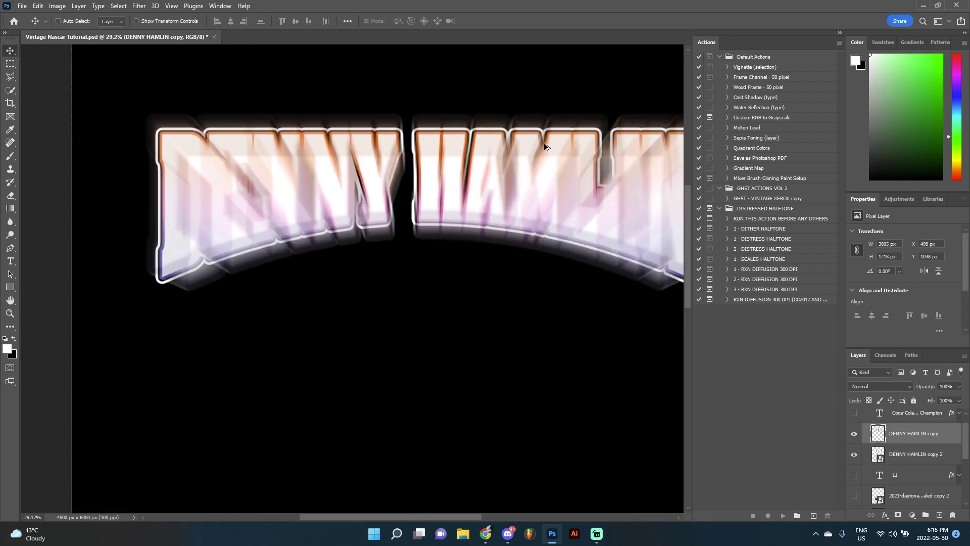
Shrink the blurred title again to about 96% and commit the transform
key(ctrl+t)
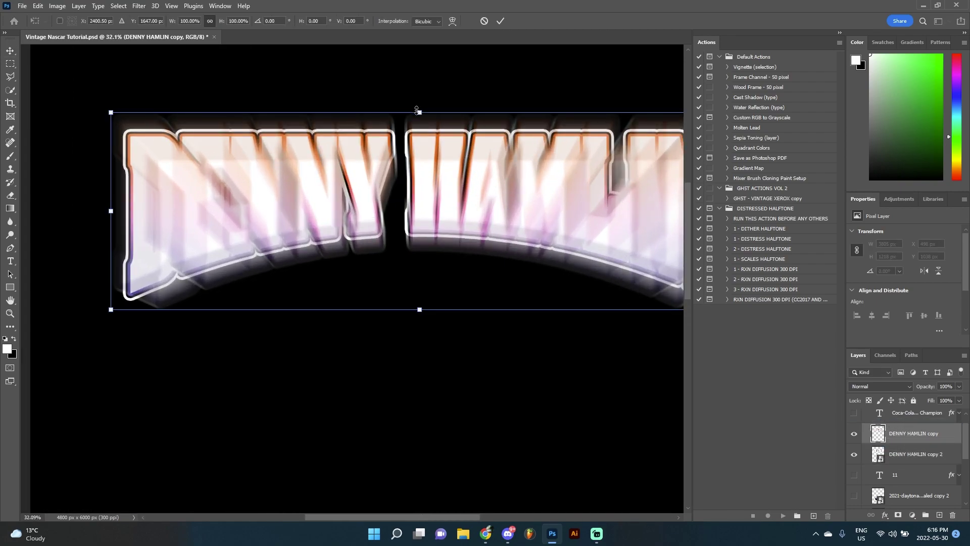
drag(417, 110, 411, 145)
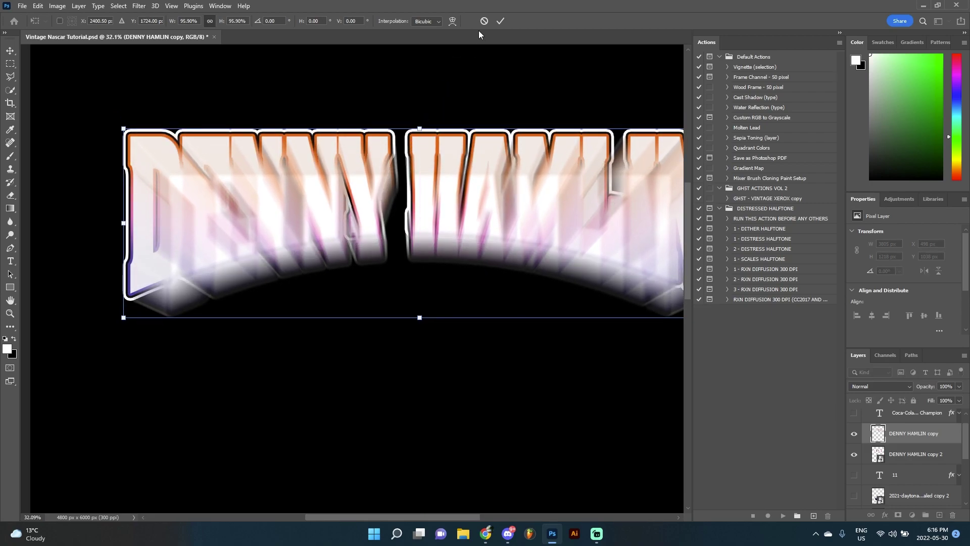
click(500, 21)
scroll(474, 139, down, 3)
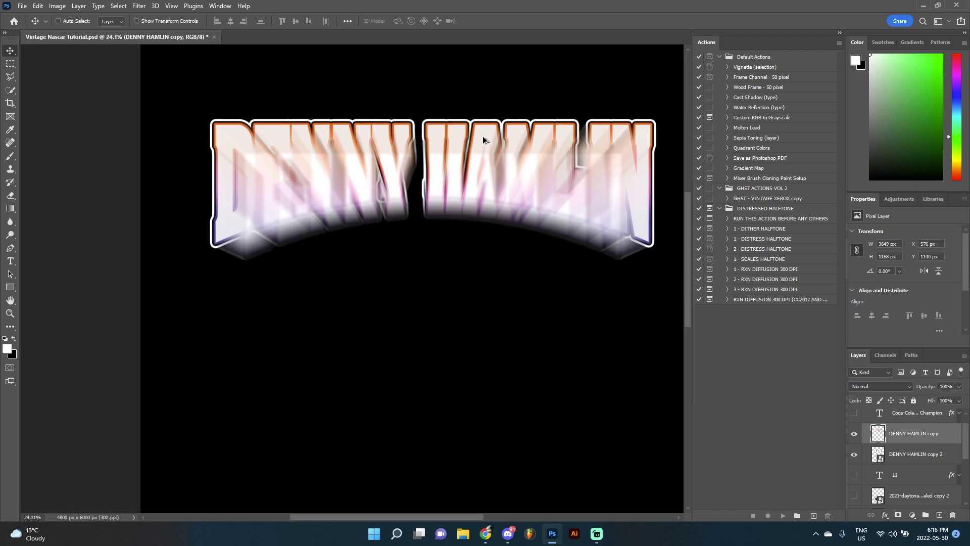
scroll(566, 164, up, 3)
Keep the blurred layer's blend mode at Normal and put sharp copy 2 back on top
scroll(521, 173, down, 2)
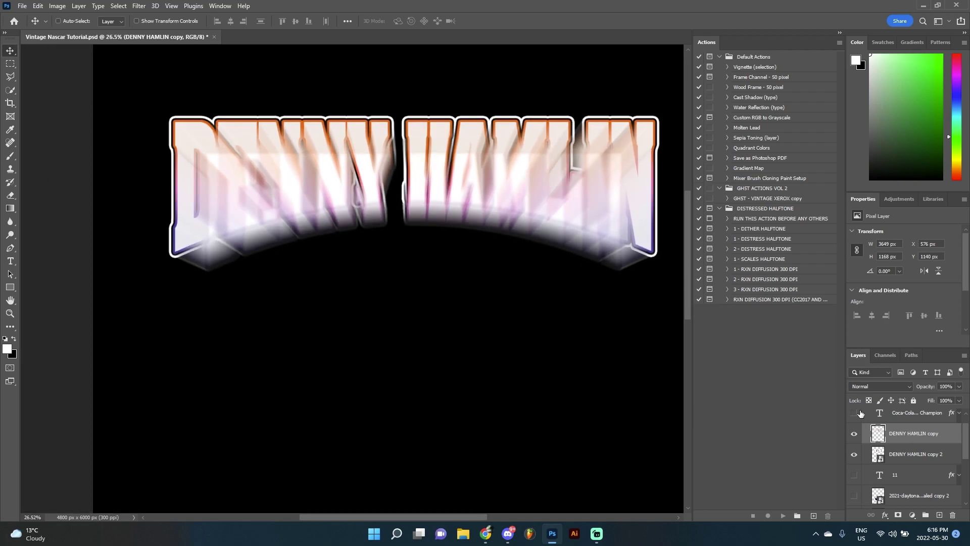
click(874, 387)
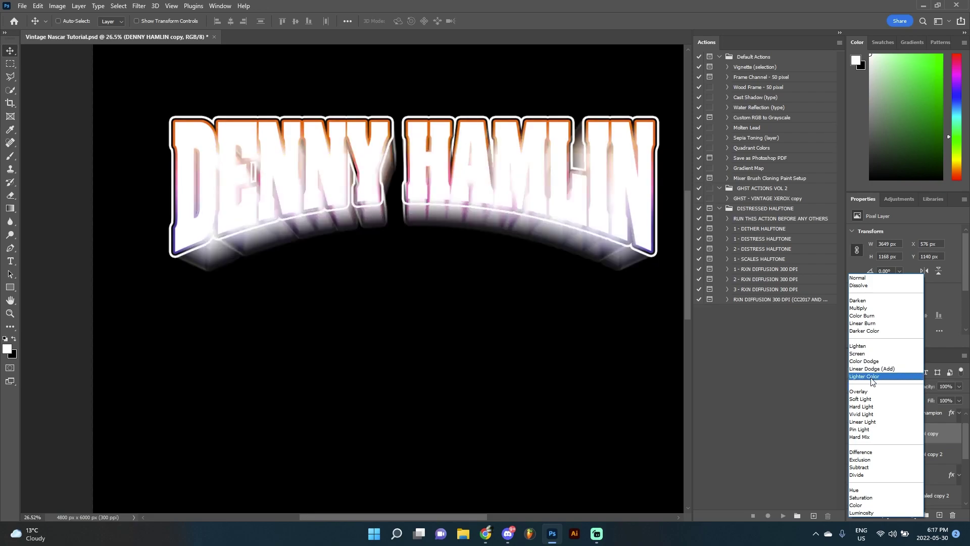
click(871, 279)
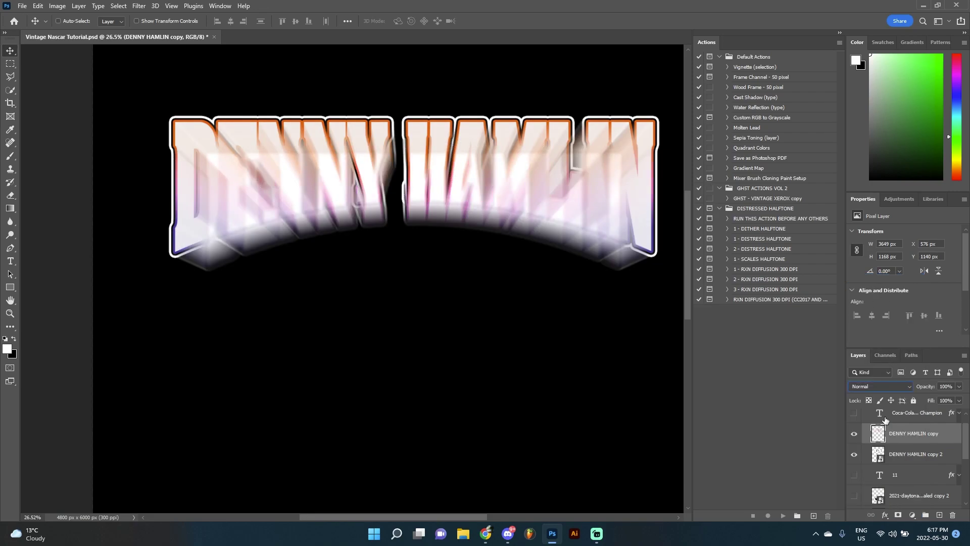
drag(906, 457, 906, 432)
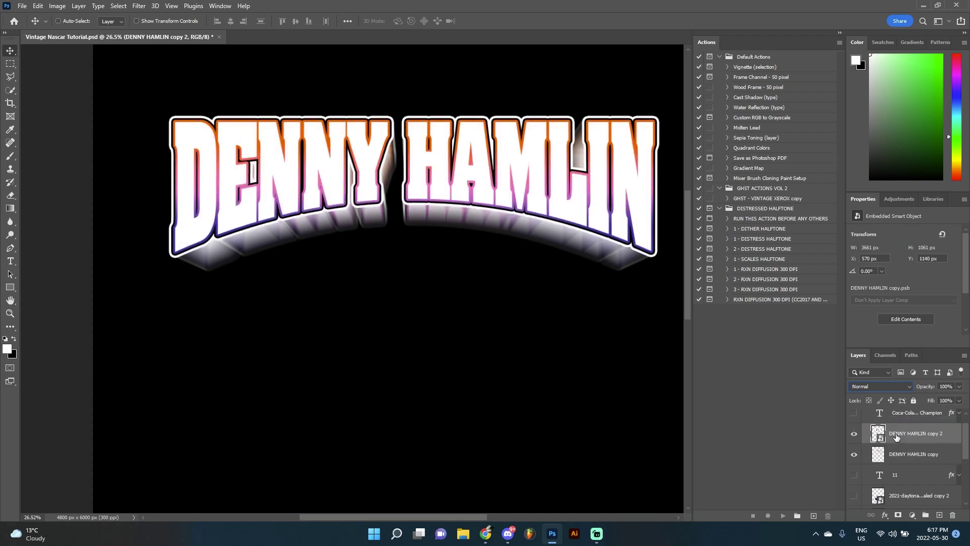
click(906, 456)
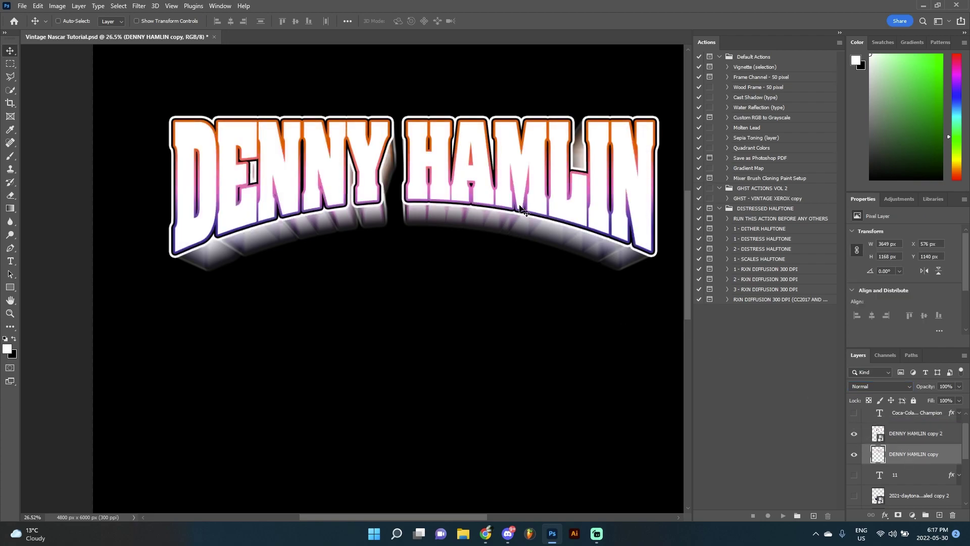
Duplicate the blurred title repeatedly with Ctrl+J to build a solid extrusion
scroll(340, 151, up, 2)
scroll(339, 151, up, 3)
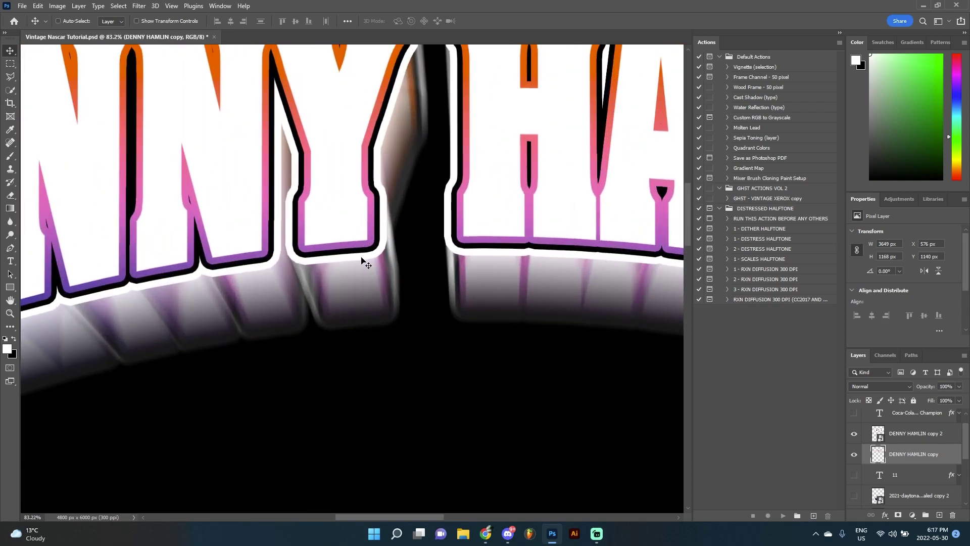
scroll(362, 258, down, 5)
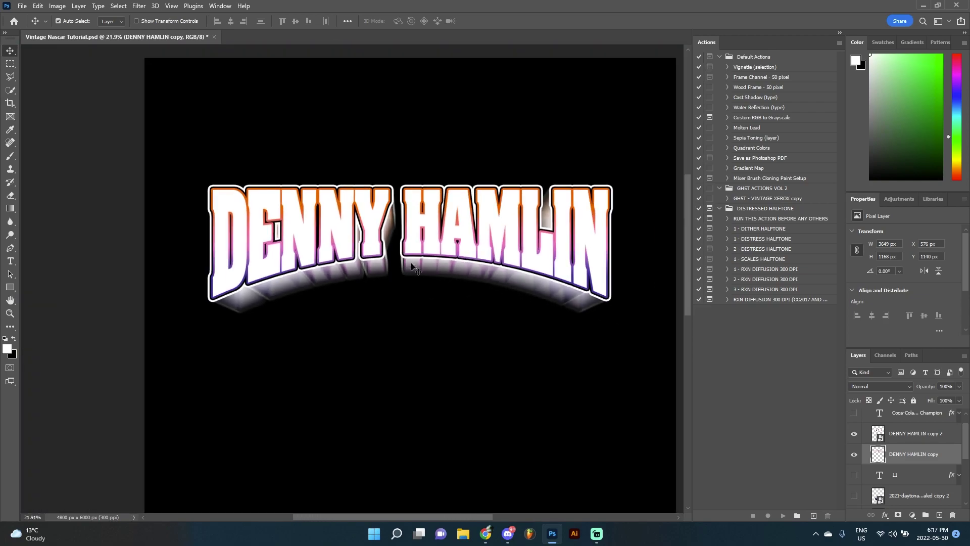
key(ctrl+j)
key(ctrl+j)
key(ctrl+j)
key(ctrl+j)
key(ctrl+j)
key(ctrl+j)
key(ctrl+j)
key(ctrl+j)
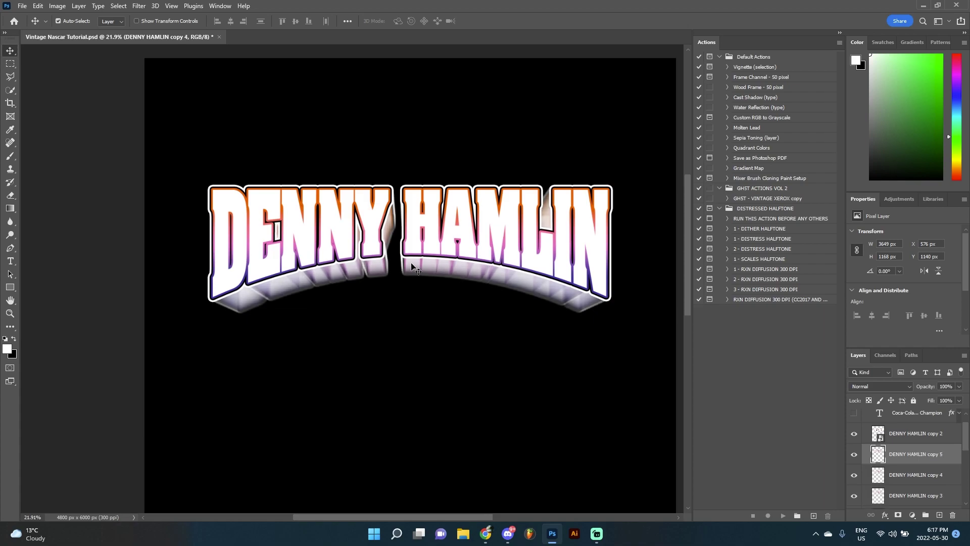
key(alt+Down)
key(alt+Down)
key(alt+Down)
key(alt+Down)
key(alt+Down)
key(alt+Down)
key(alt+Down)
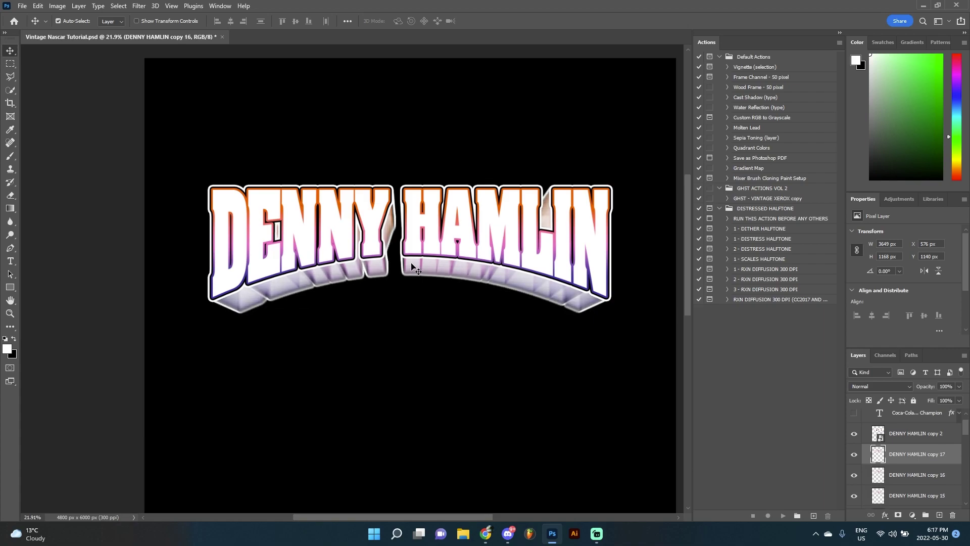
click(853, 434)
click(852, 434)
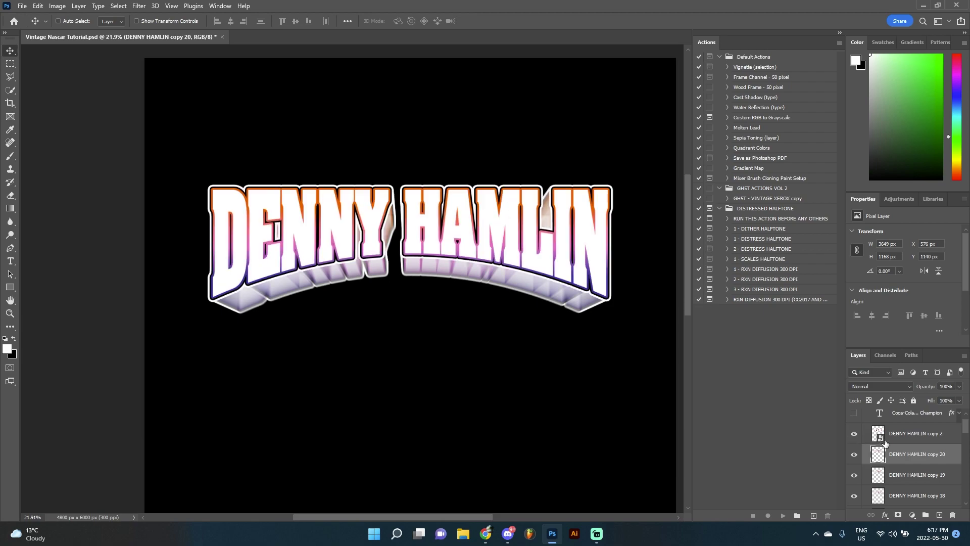
Select the title copies from DENNY HAMLIN copy 5 down to the first copy
scroll(904, 460, down, 6)
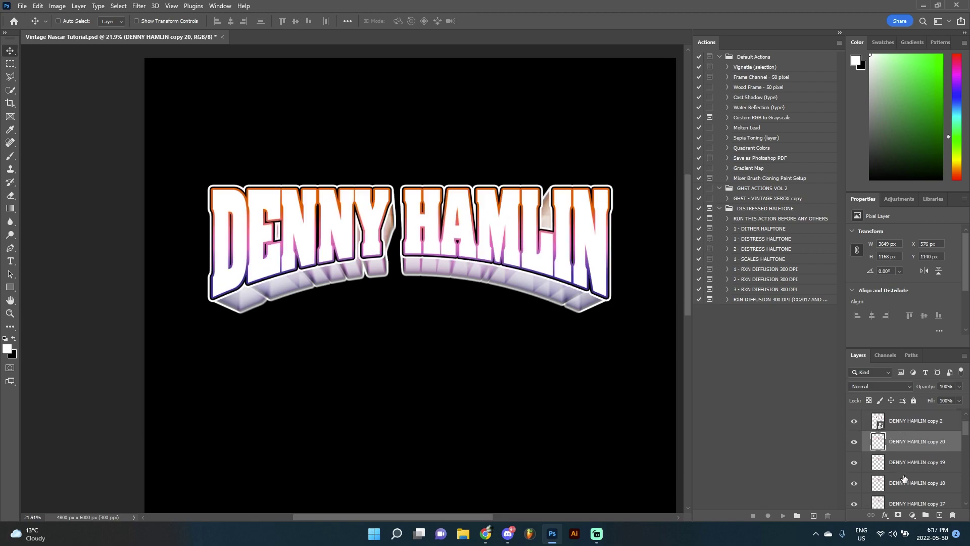
scroll(913, 474, down, 6)
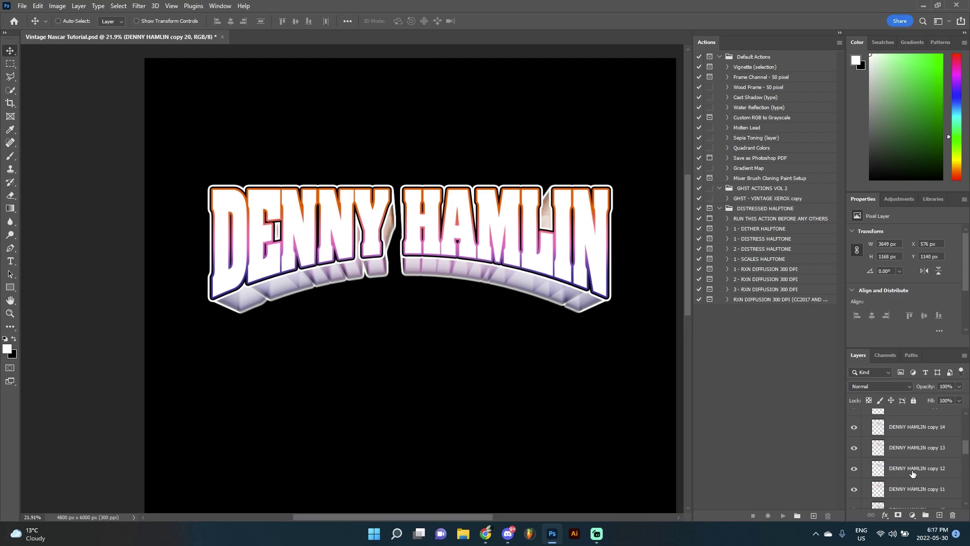
scroll(912, 471, up, 12)
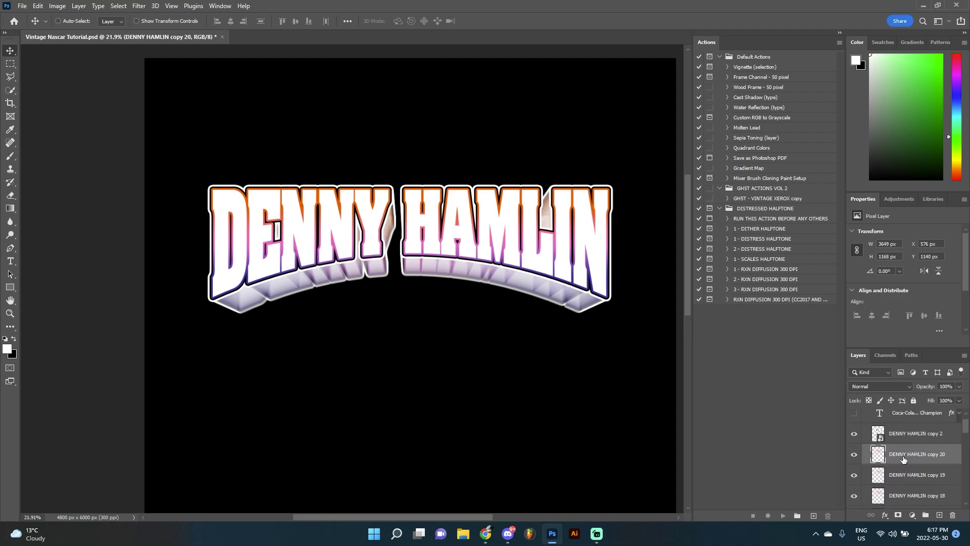
scroll(908, 459, down, 10)
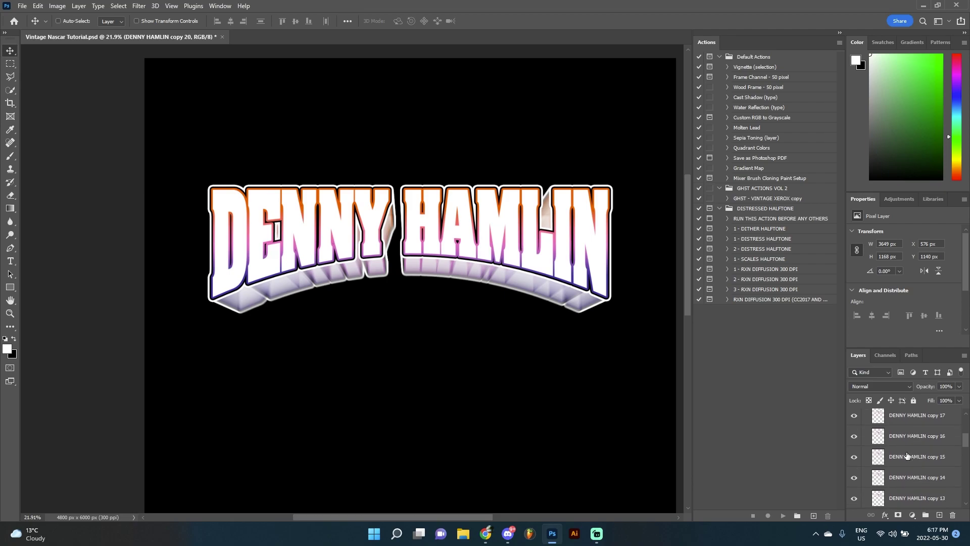
scroll(911, 457, down, 9)
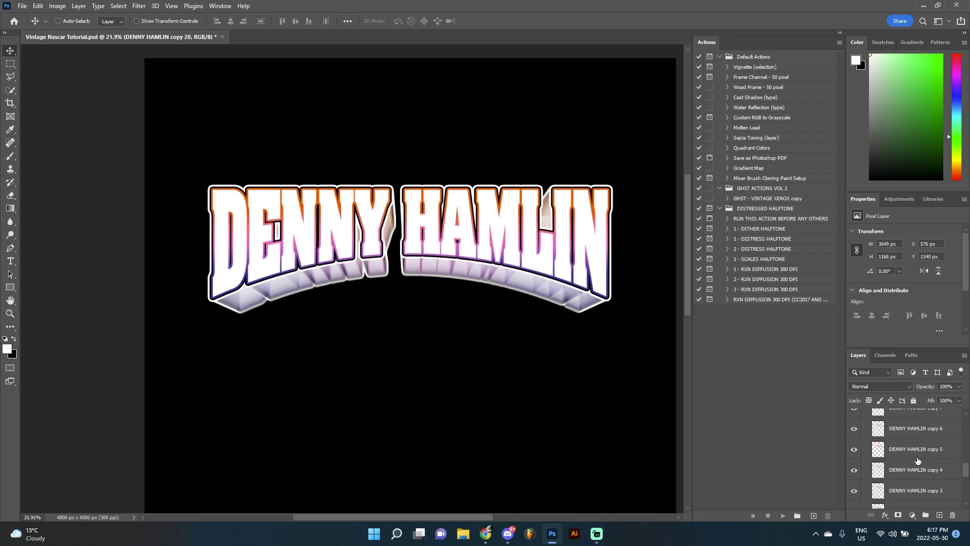
shift+click(911, 473)
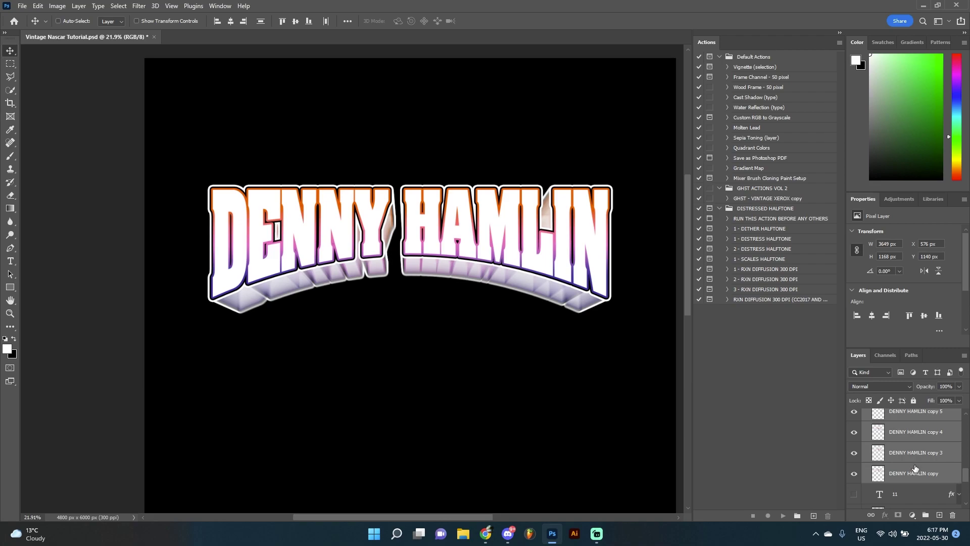
scroll(915, 468, up, 1)
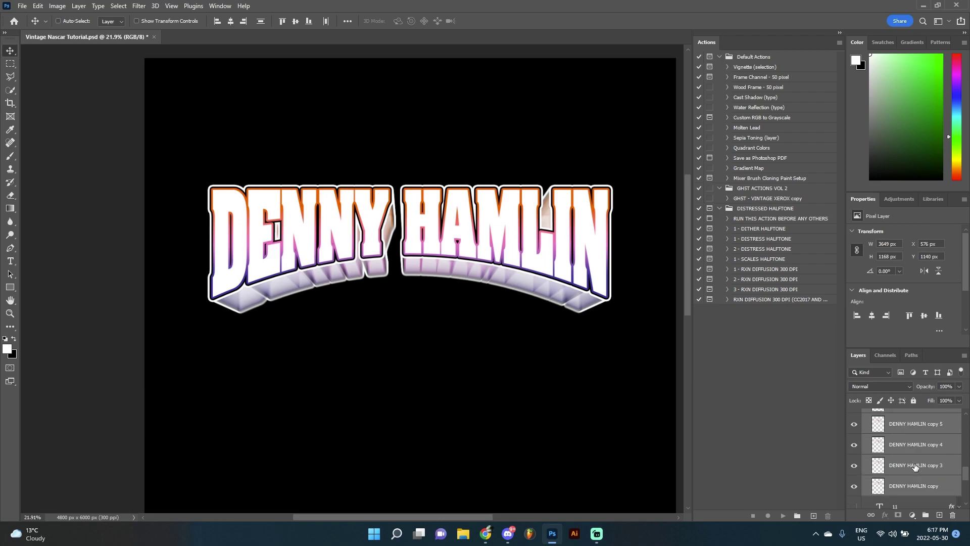
Merge the selected title copies into one layer and check it by toggling visibility
right_click(910, 463)
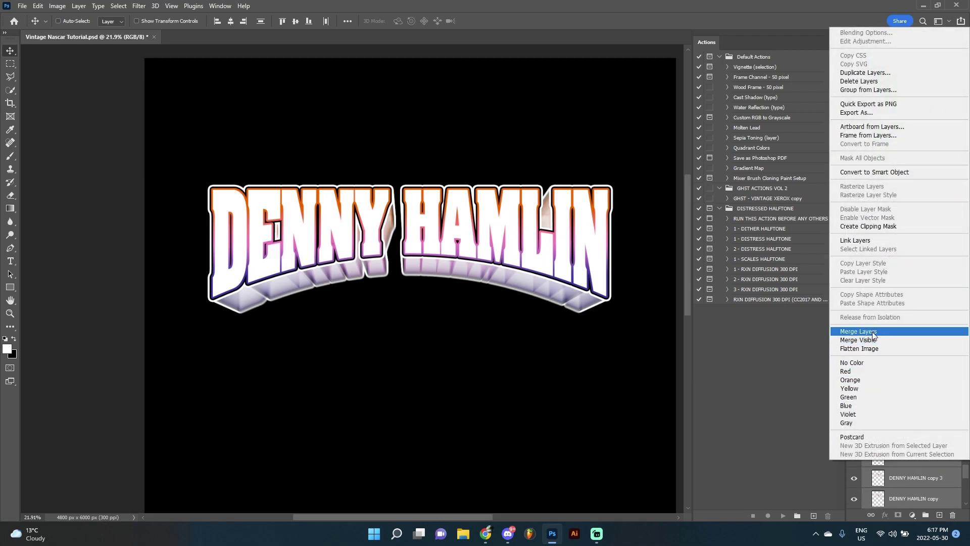
click(872, 331)
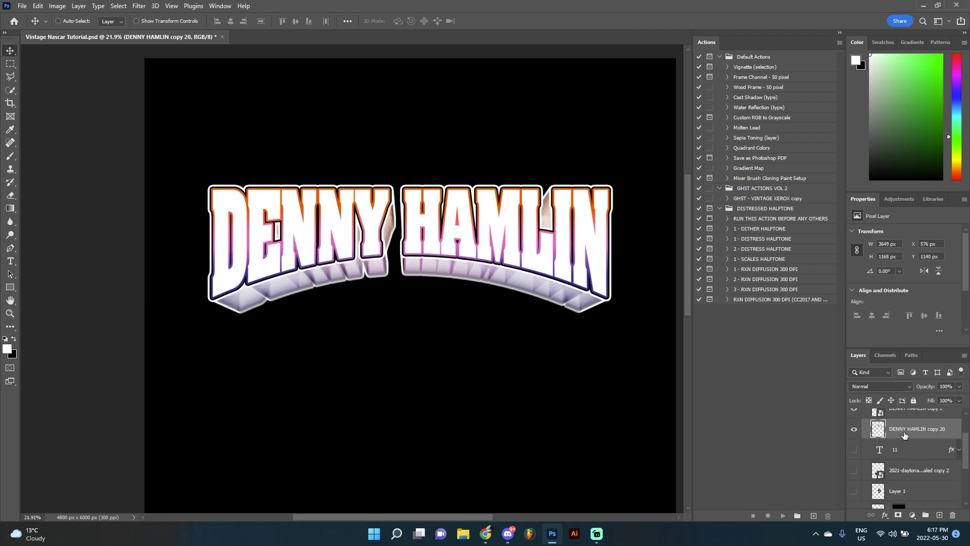
click(855, 443)
click(855, 443)
click(855, 422)
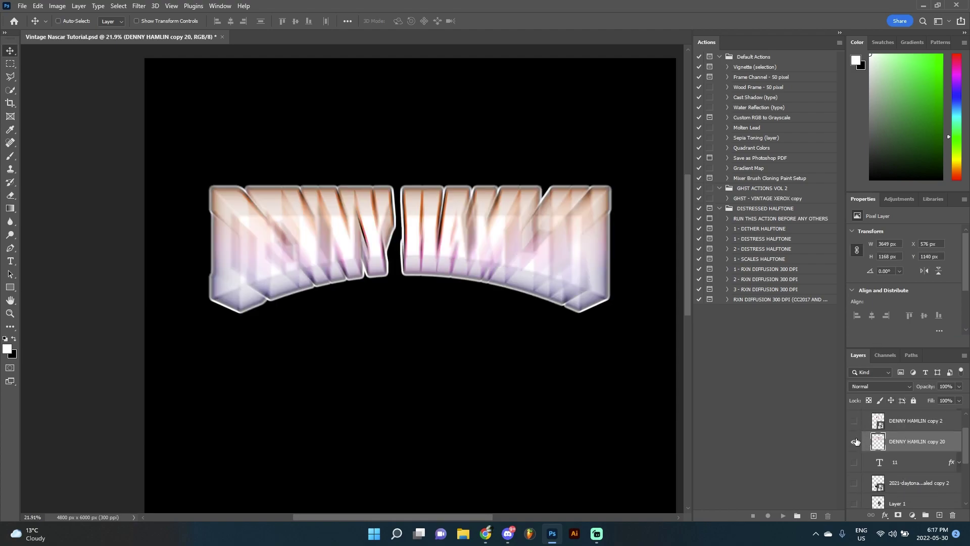
click(855, 441)
click(855, 441)
click(853, 421)
Show the car and helmet layers and Group 2 again
scroll(541, 258, up, 3)
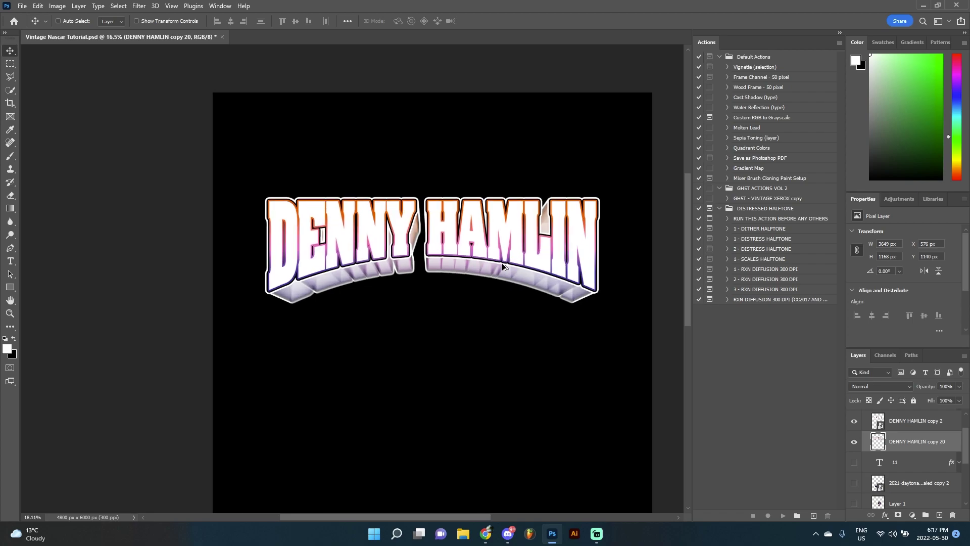
scroll(859, 451, down, 1)
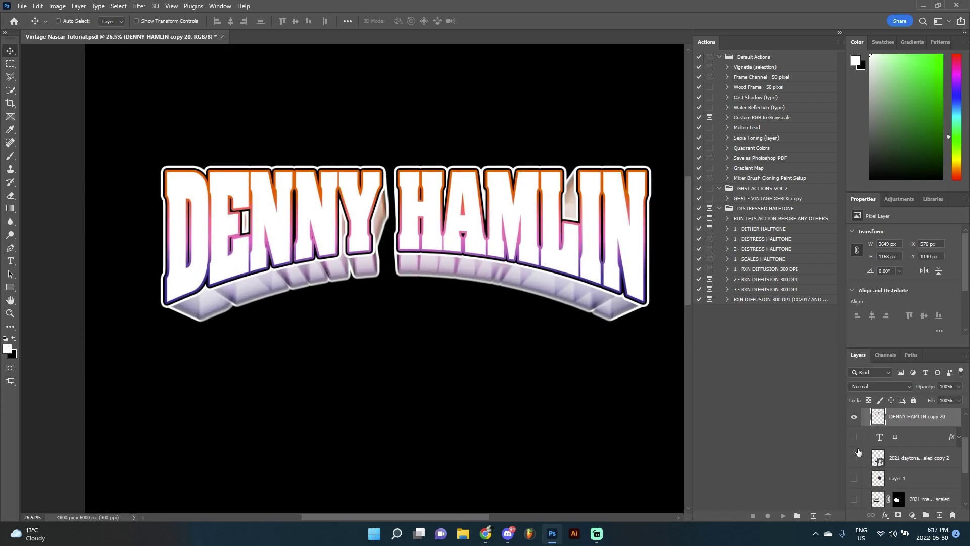
drag(853, 477, 852, 515)
scroll(862, 479, down, 3)
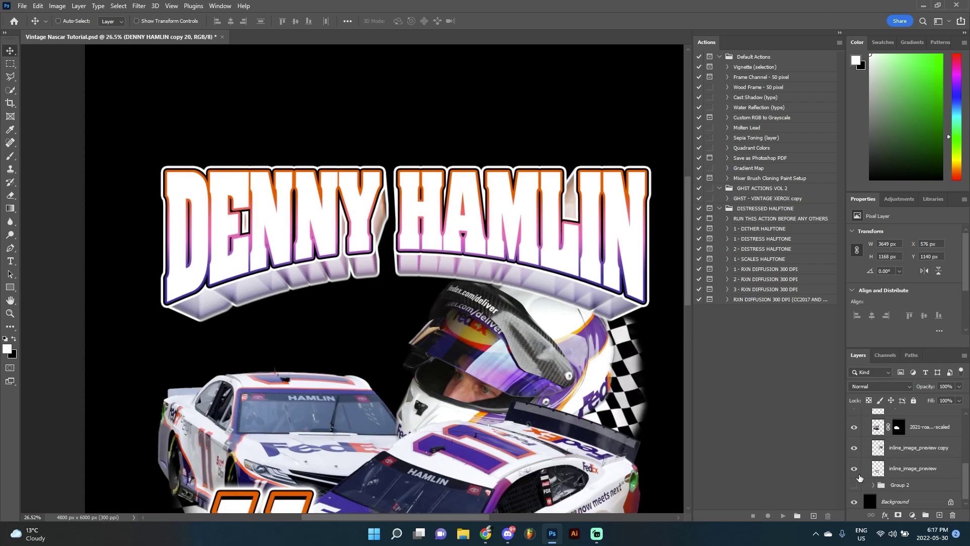
click(855, 484)
scroll(882, 444, up, 10)
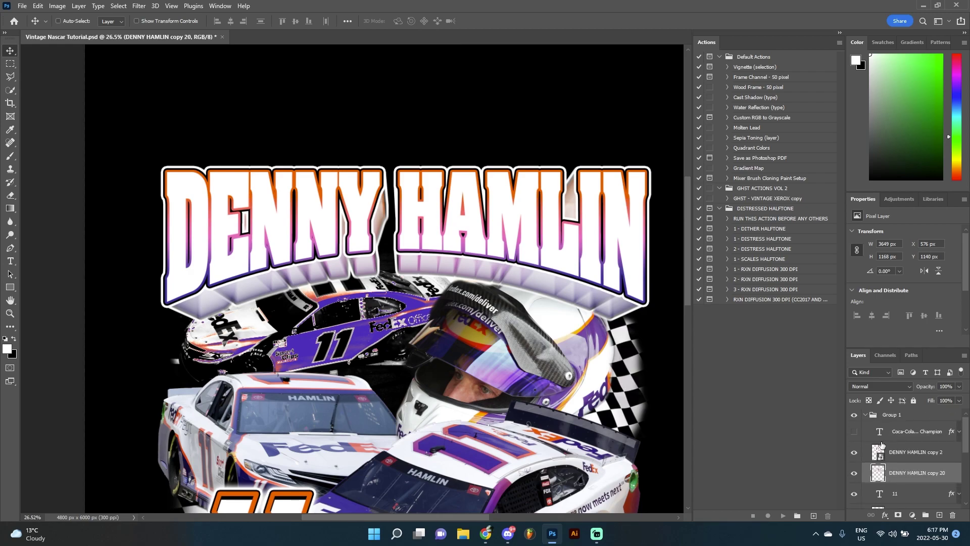
scroll(879, 448, down, 10)
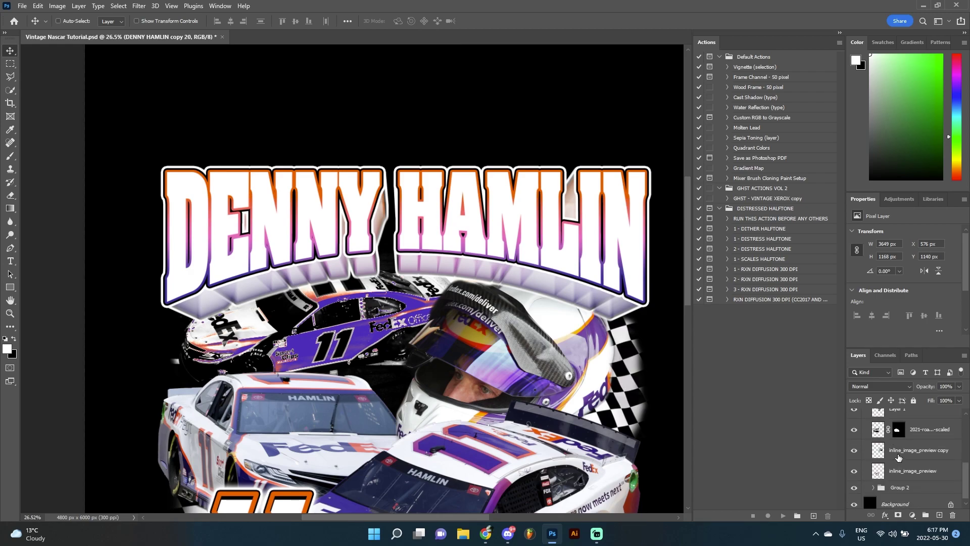
scroll(899, 457, up, 1)
scroll(546, 301, down, 2)
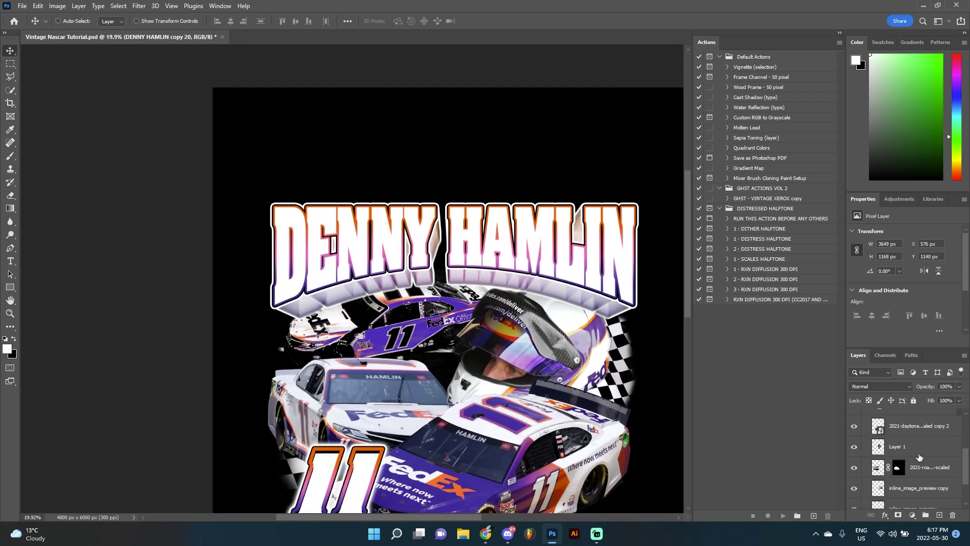
scroll(915, 440, up, 1)
click(853, 423)
click(854, 424)
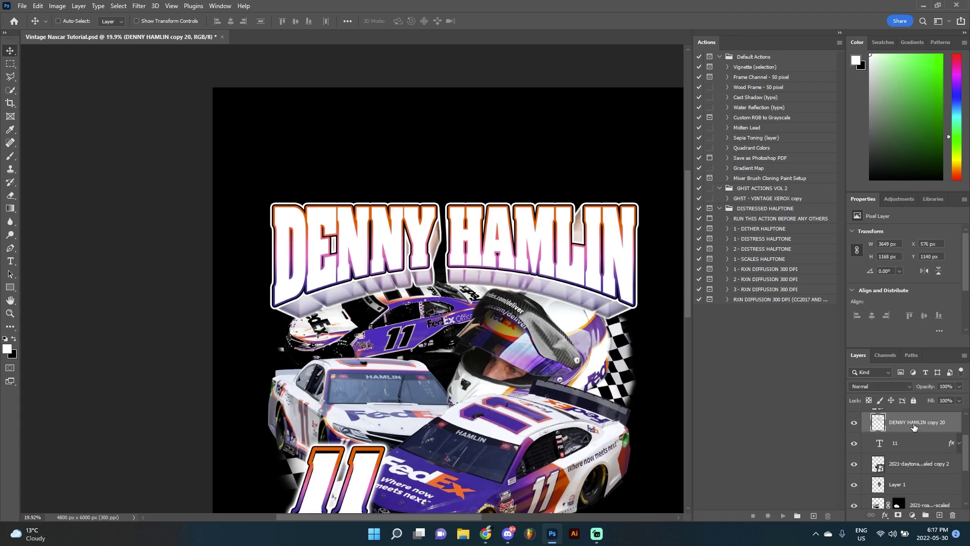
Move DENNY HAMLIN copy 20 down to sit just above the Background
drag(913, 426, 920, 493)
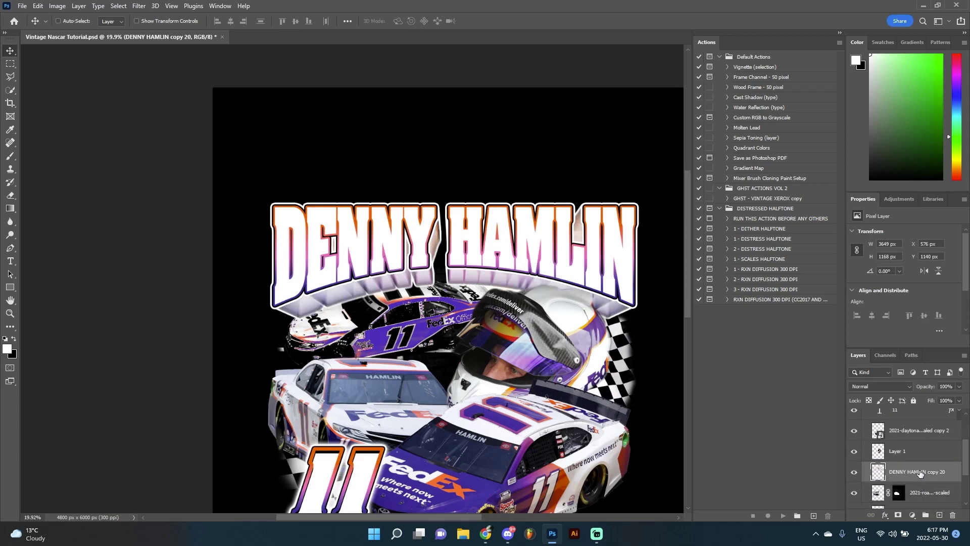
scroll(923, 470, down, 2)
drag(923, 448, 910, 493)
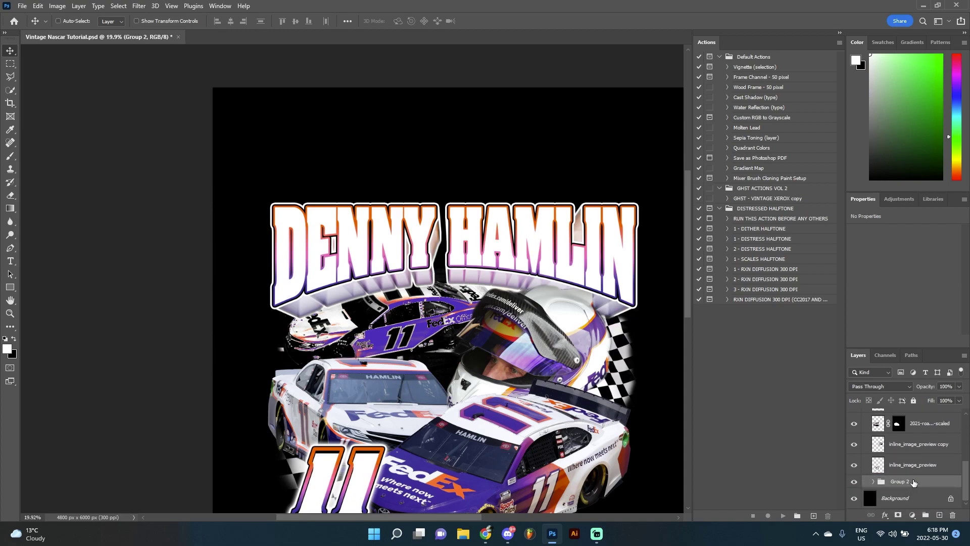
key(ctrl+z)
scroll(915, 482, down, 1)
click(916, 467)
drag(903, 483, 904, 462)
click(908, 478)
Select the sharp DENNY HAMLIN copy 2 title layer
scroll(639, 324, down, 3)
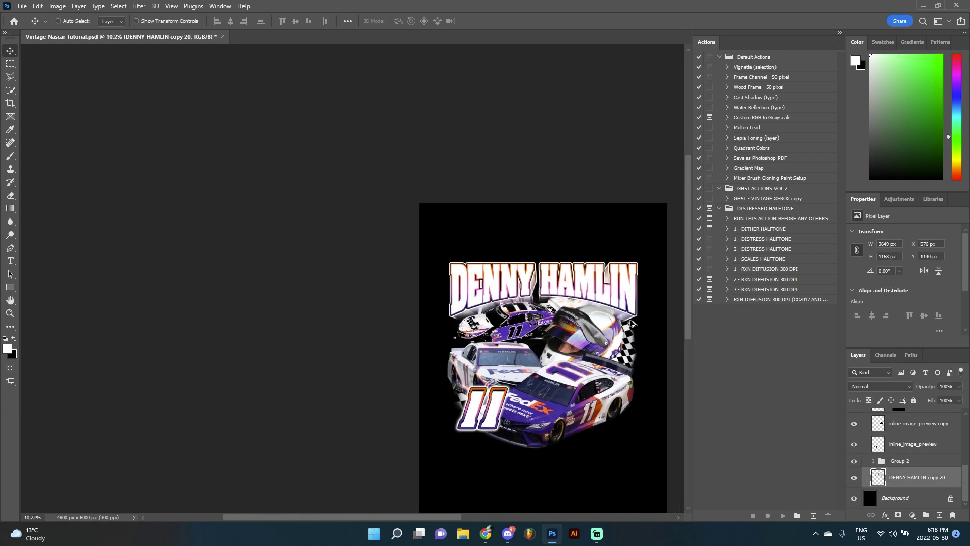
scroll(639, 324, up, 4)
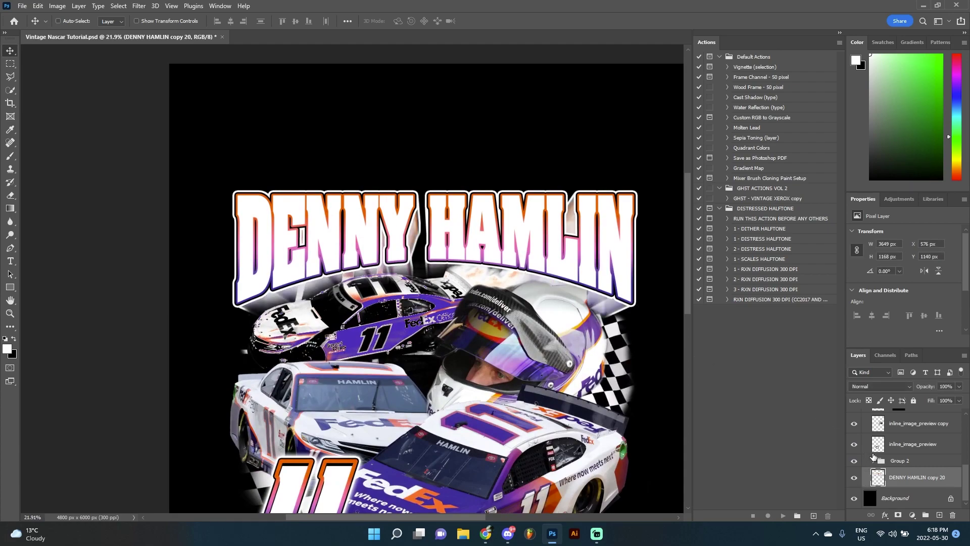
scroll(438, 262, down, 3)
scroll(439, 262, up, 4)
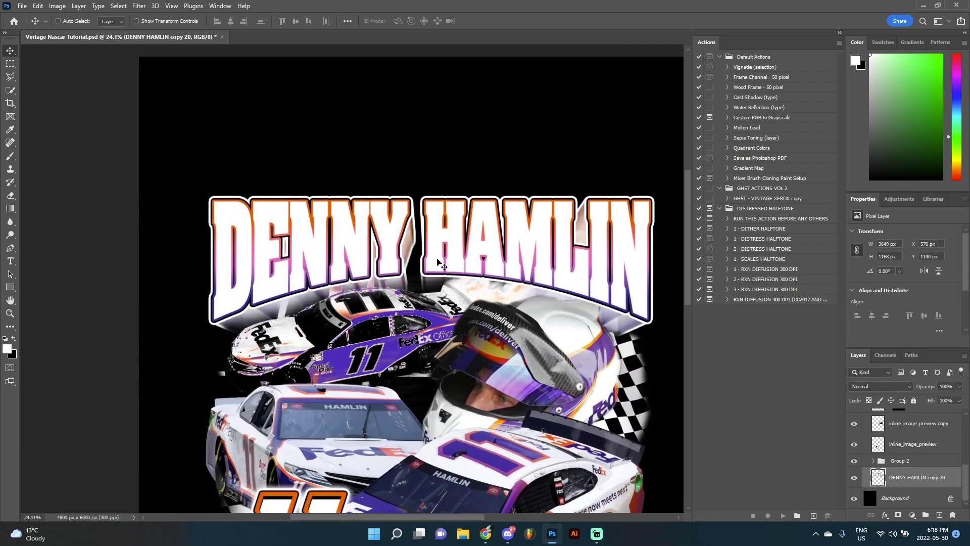
scroll(906, 430, up, 5)
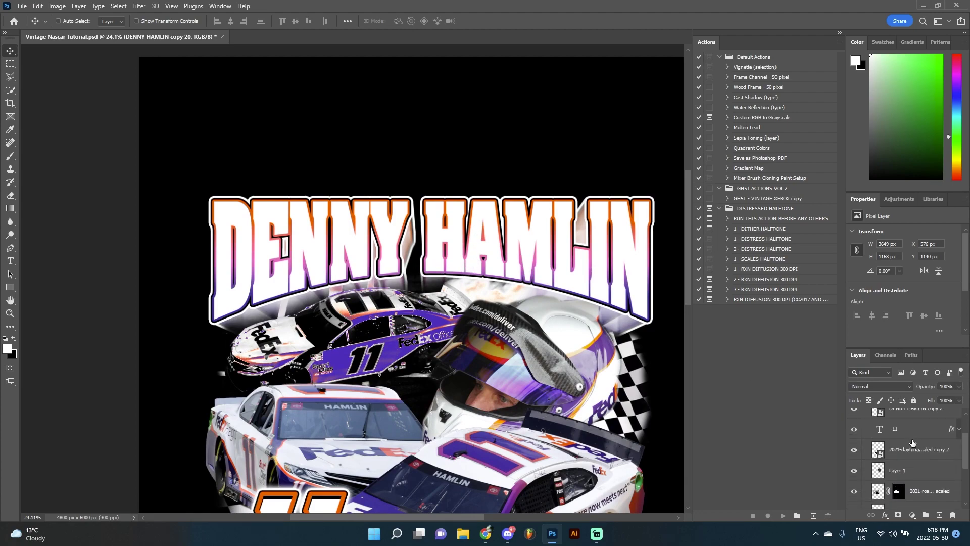
click(906, 433)
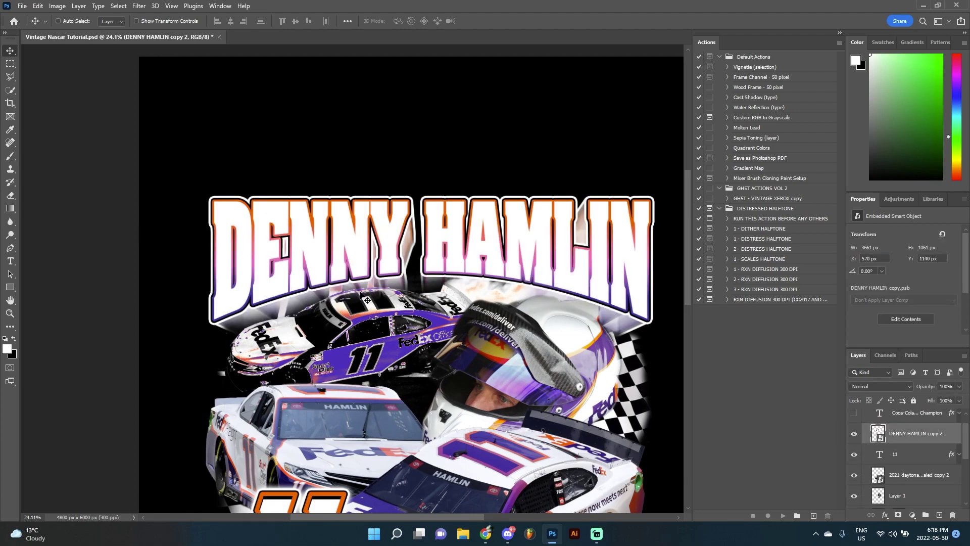
Add a drop shadow with distance 0 to the title, then switch it off
scroll(314, 298, down, 3)
scroll(462, 316, up, 3)
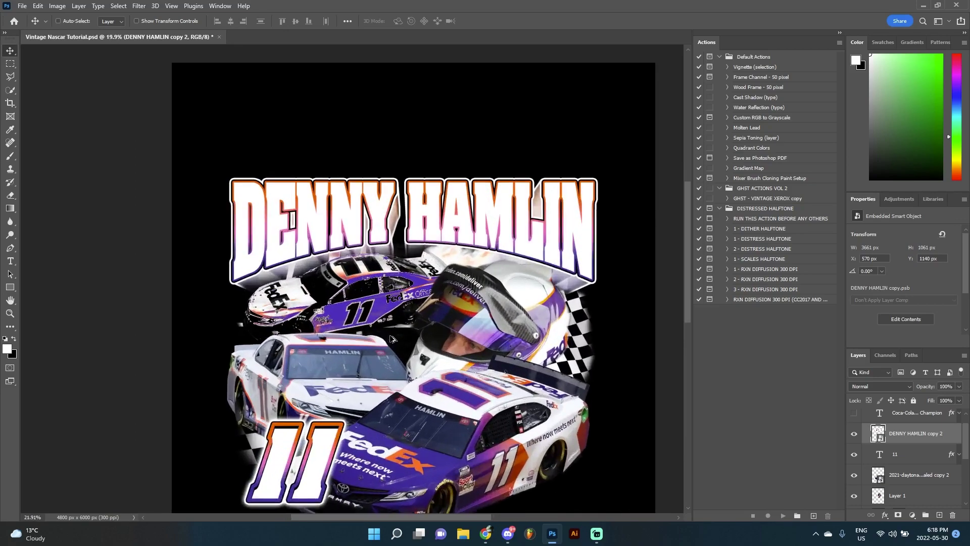
scroll(462, 316, down, 1)
click(885, 513)
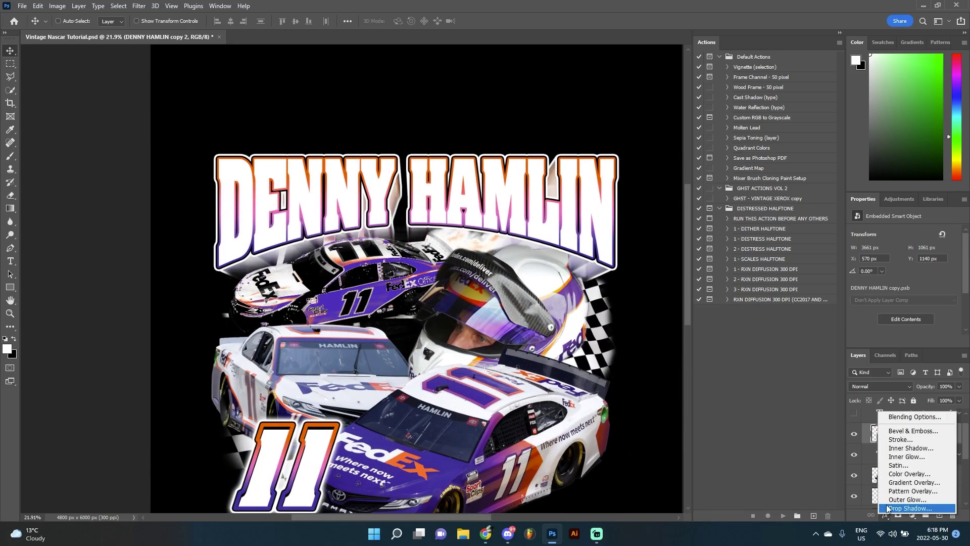
click(890, 508)
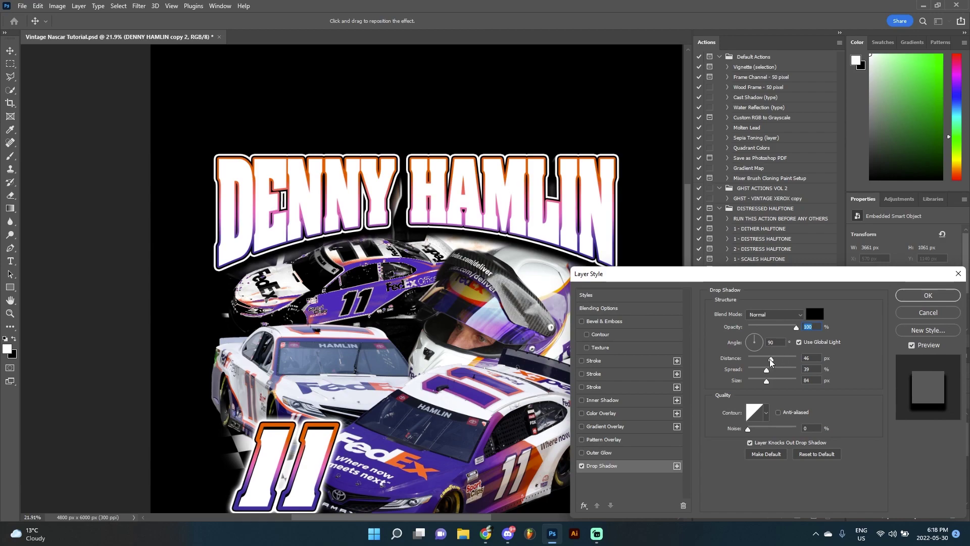
drag(770, 359, 766, 382)
click(582, 466)
click(582, 466)
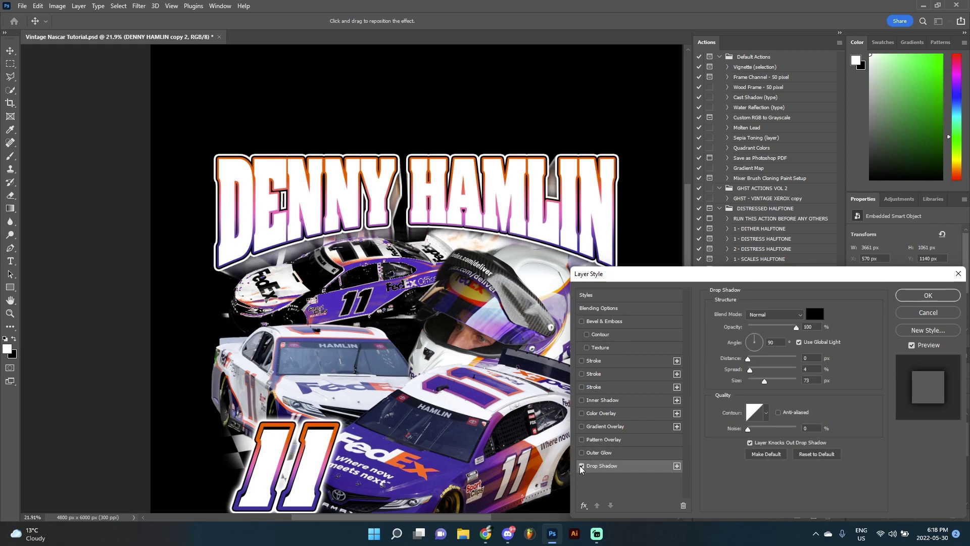
click(581, 465)
Add an outer glow with 0% spread and 57 px size
click(581, 452)
click(596, 451)
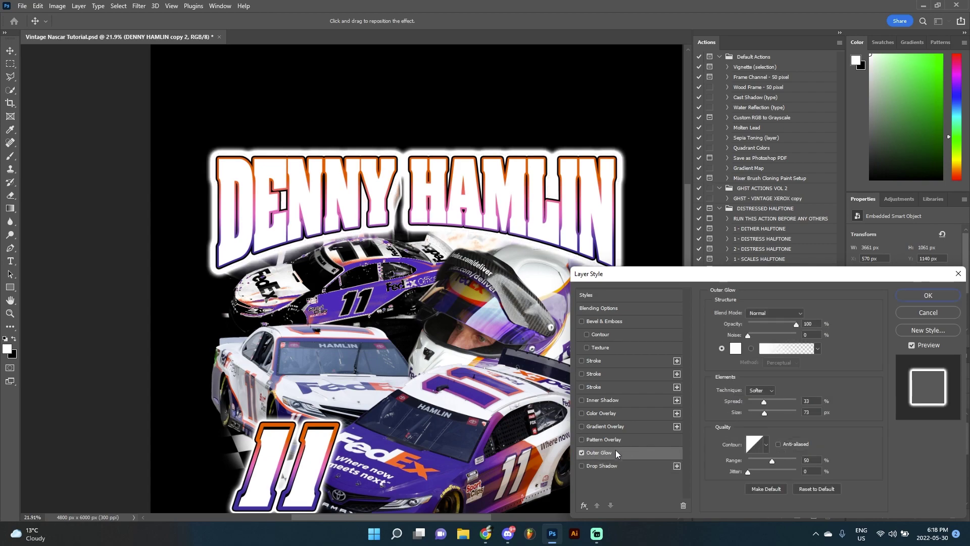
mouse_move(762, 402)
mouse_down()
mouse_move(745, 398)
mouse_move(761, 411)
mouse_up()
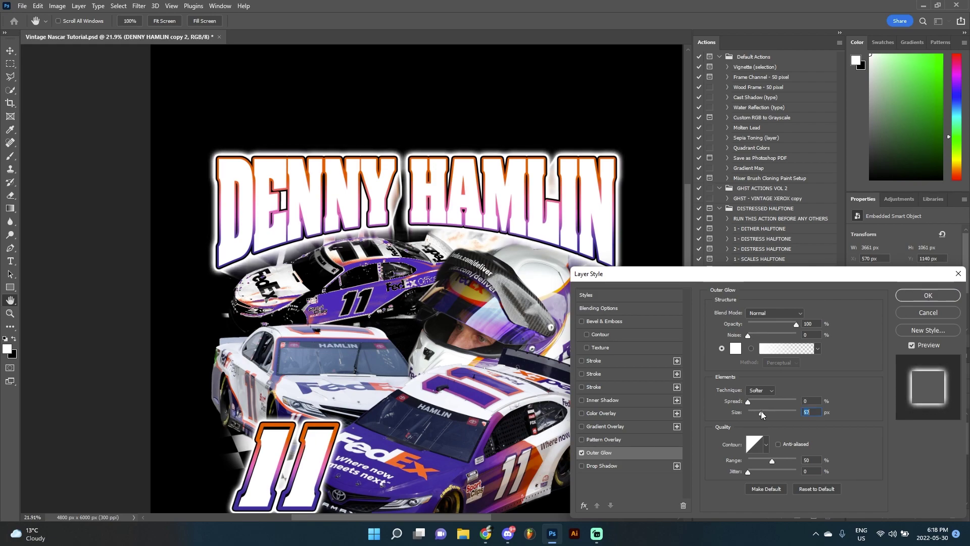
click(747, 334)
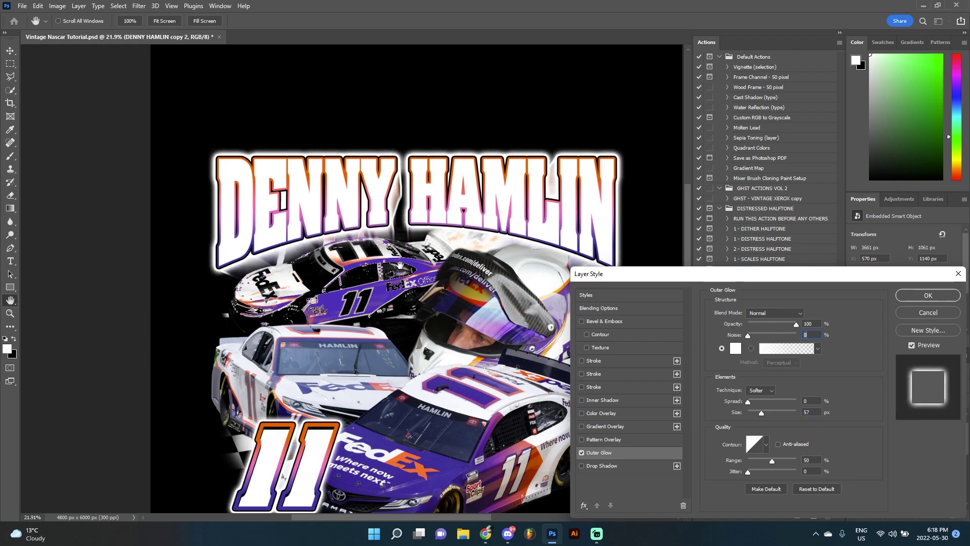
Sample orange from the car as the outer glow colour
click(737, 348)
click(507, 331)
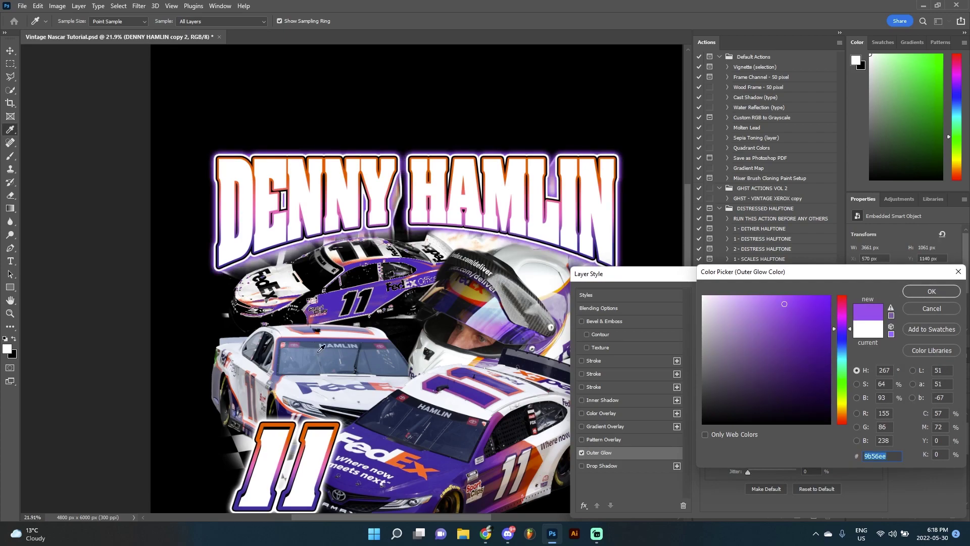
click(318, 334)
click(460, 385)
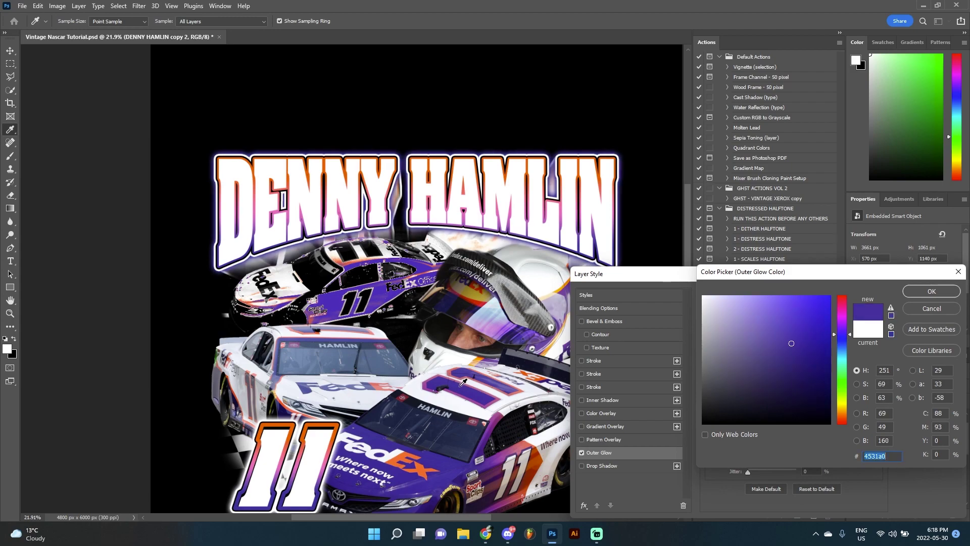
click(500, 402)
click(497, 399)
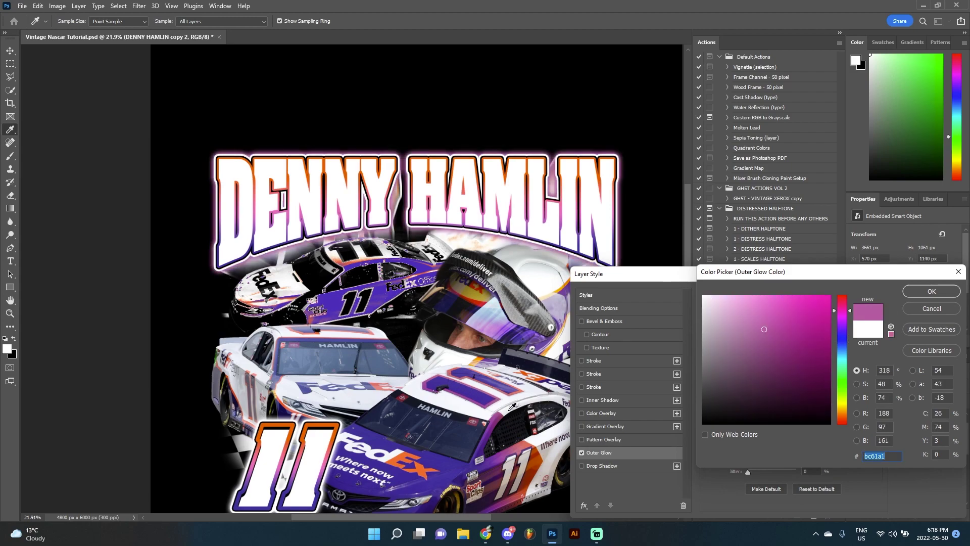
click(535, 455)
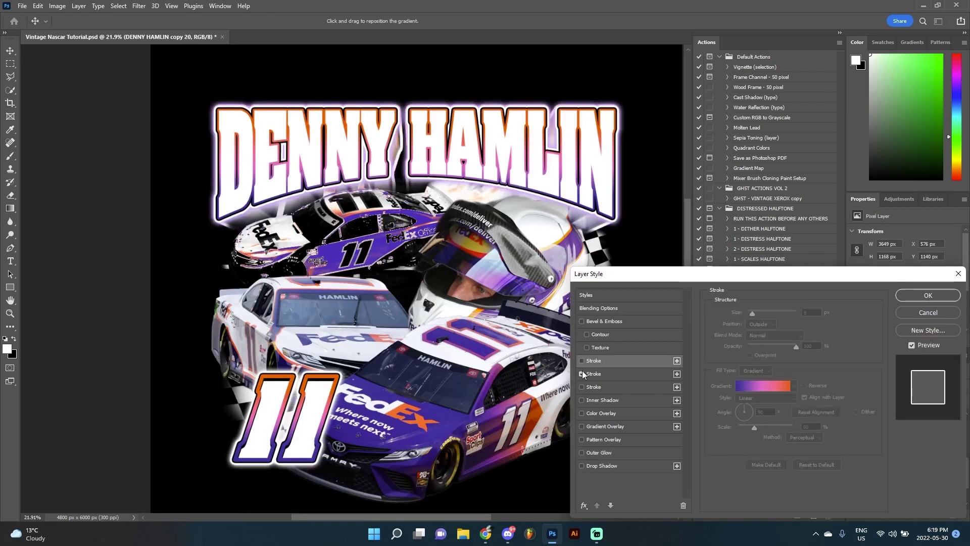
Add a heatmap purple-to-orange gradient overlay, turn off the second stroke, and apply
click(594, 374)
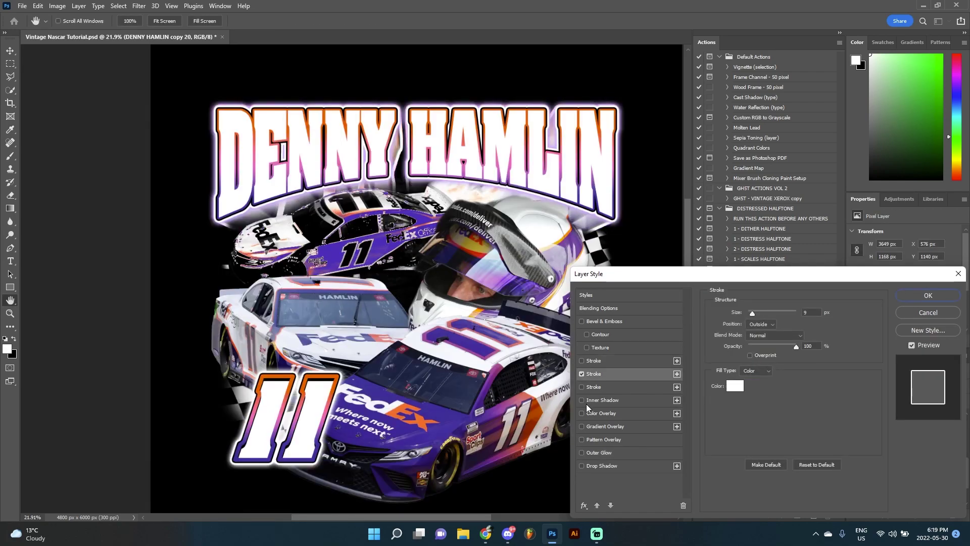
click(586, 426)
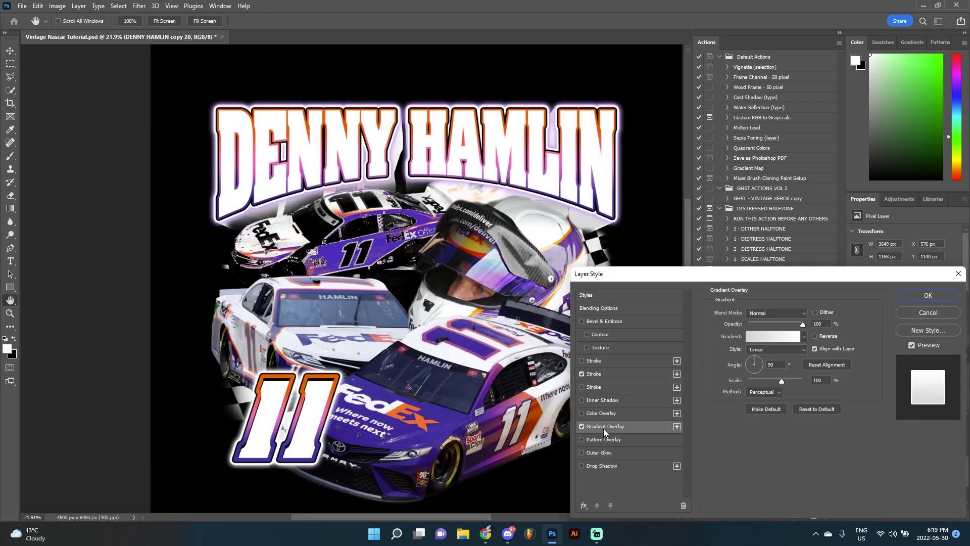
click(765, 340)
scroll(723, 175, down, 10)
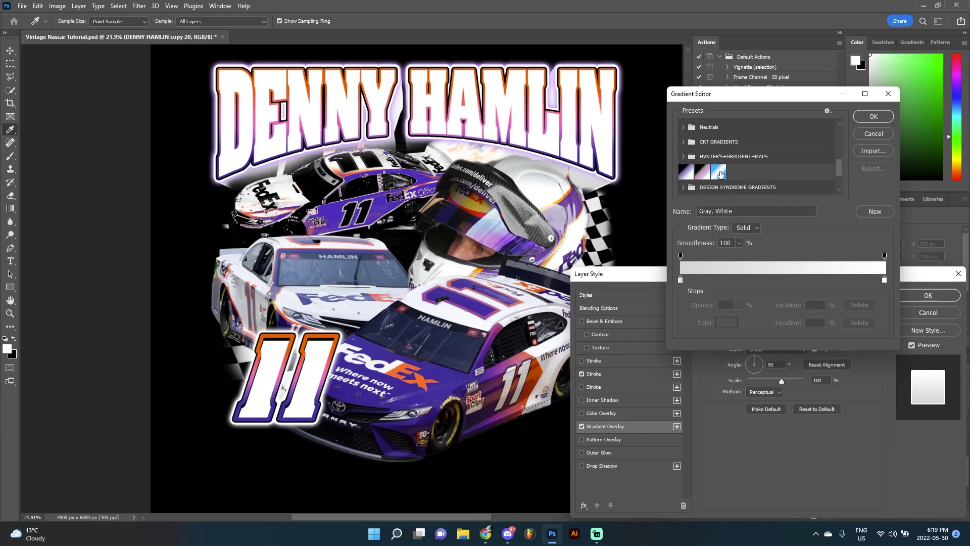
click(735, 187)
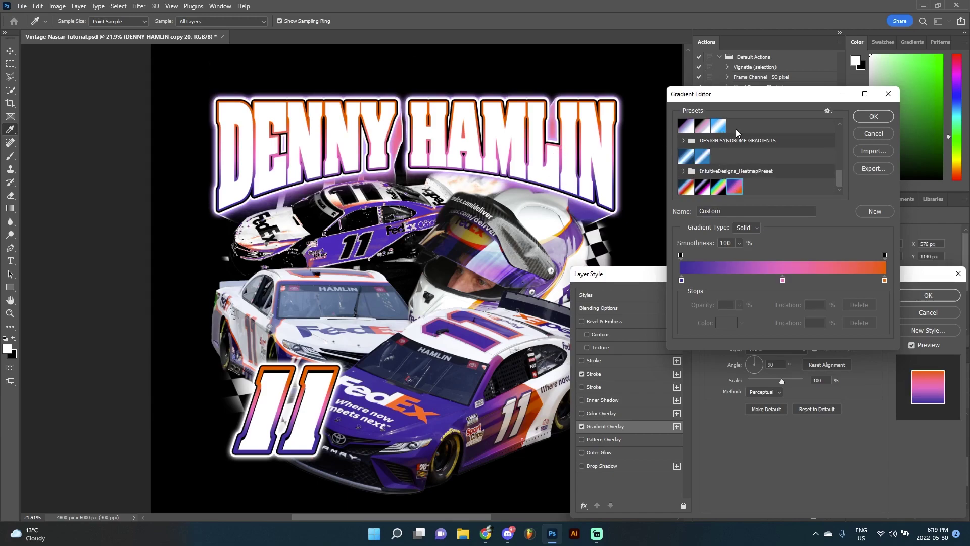
click(873, 117)
click(581, 374)
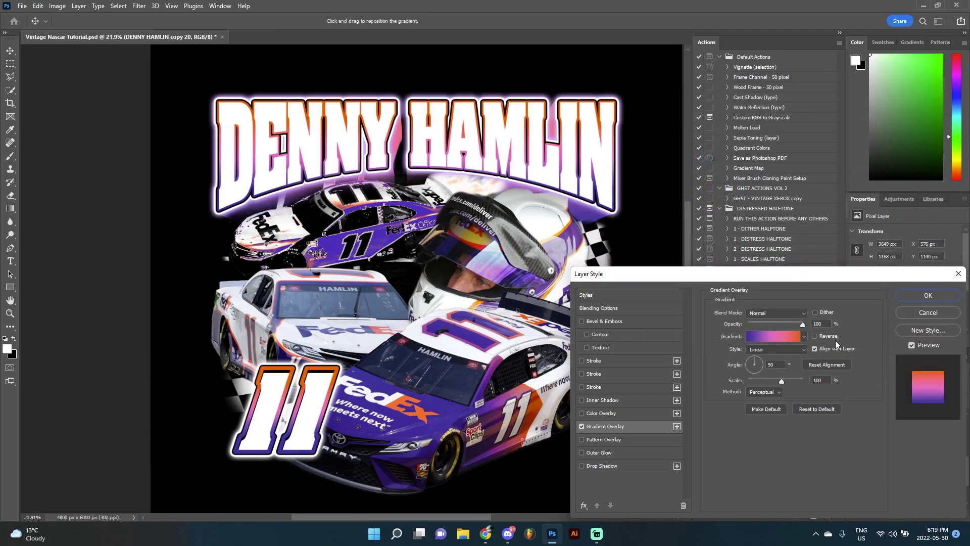
click(934, 295)
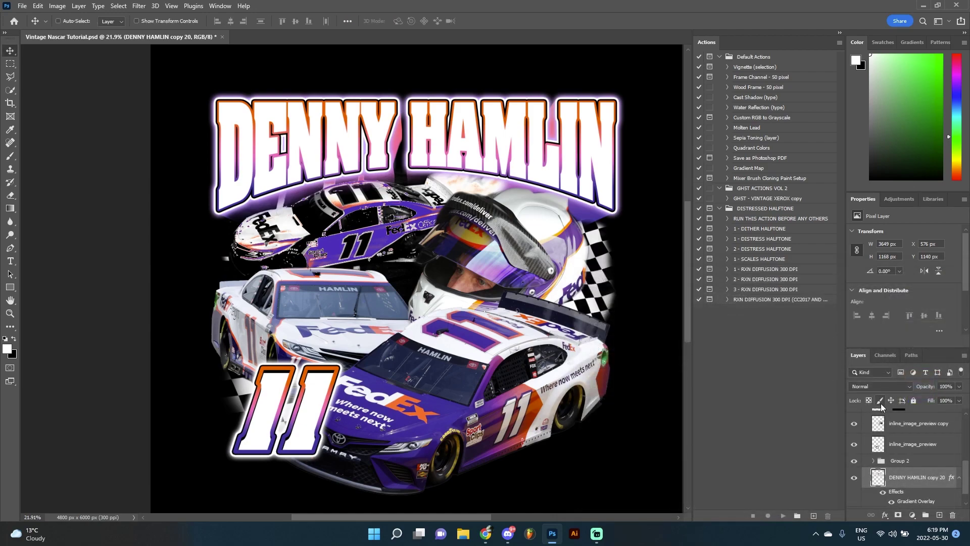
Hide the top car, checkered flag, white car, helmet, purple car and number 11
click(958, 480)
click(854, 444)
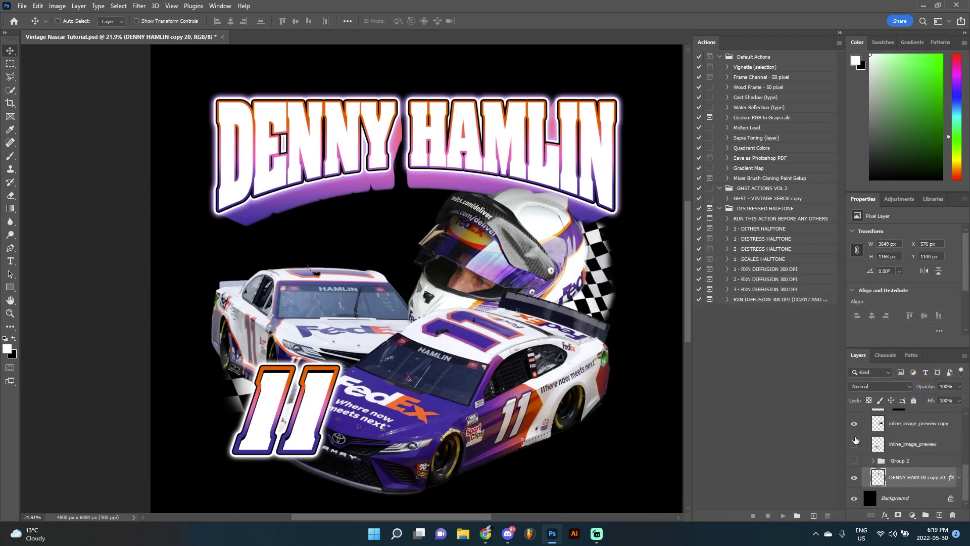
click(854, 423)
scroll(857, 431, up, 2)
click(854, 440)
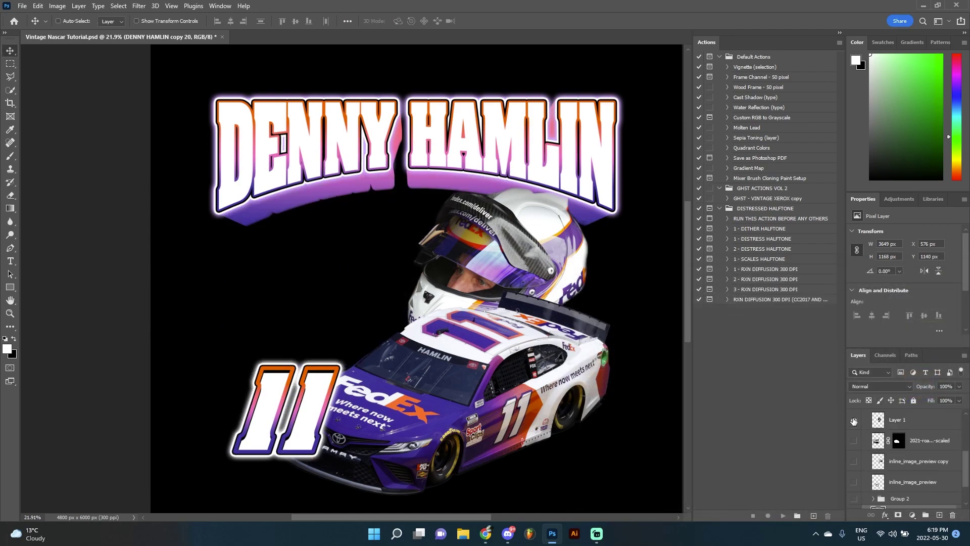
click(854, 419)
scroll(853, 422, up, 2)
click(853, 429)
click(854, 421)
scroll(859, 445, down, 4)
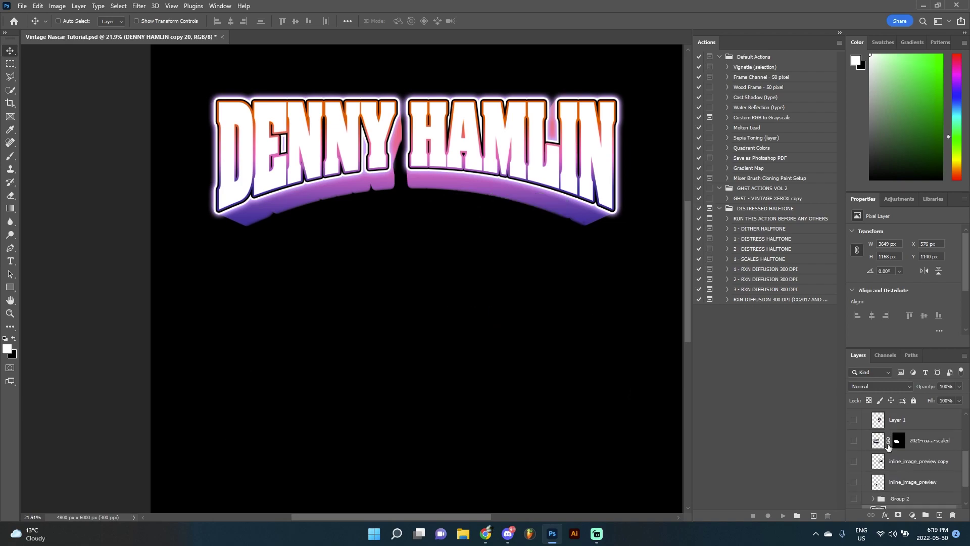
Set the extrusion's gradient overlay blend mode to Multiply and confirm the layer style
click(958, 478)
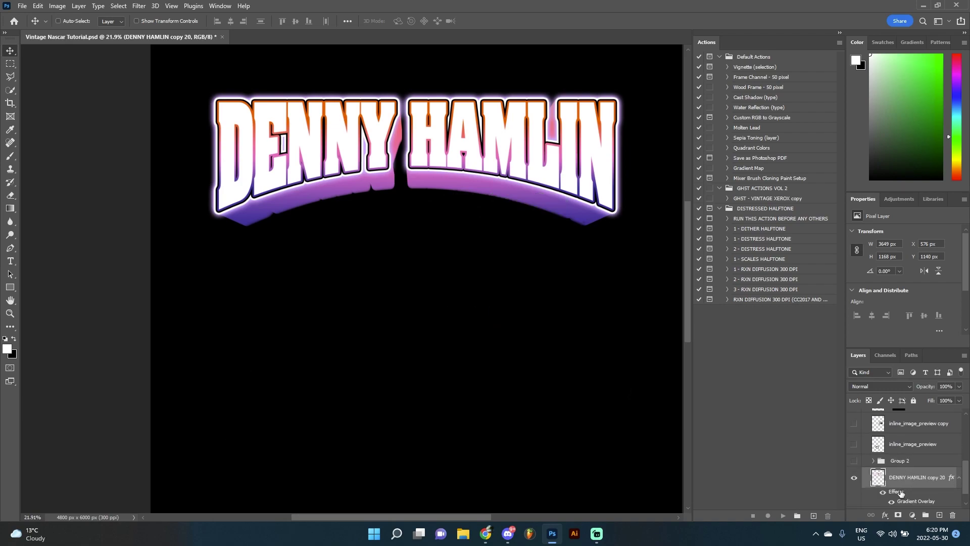
double_click(901, 471)
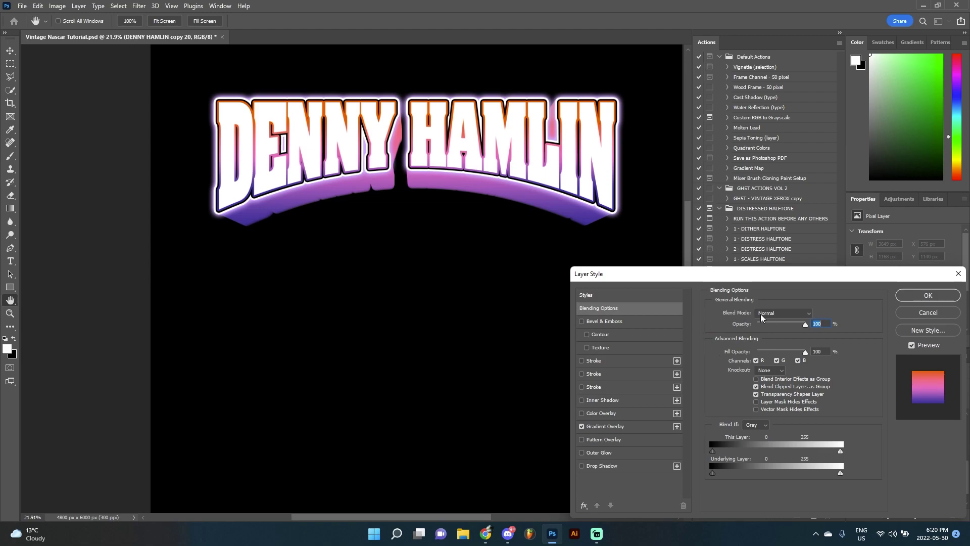
click(605, 426)
click(769, 313)
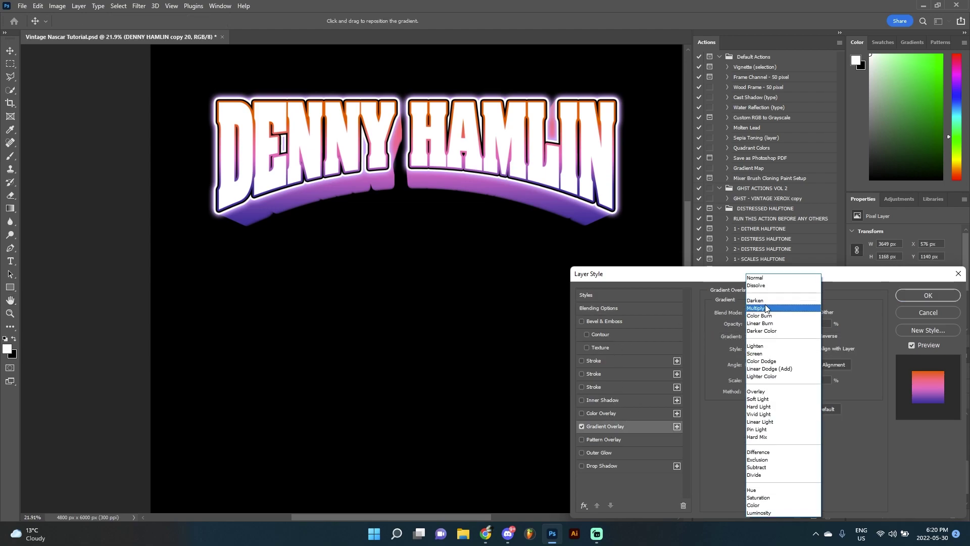
click(763, 305)
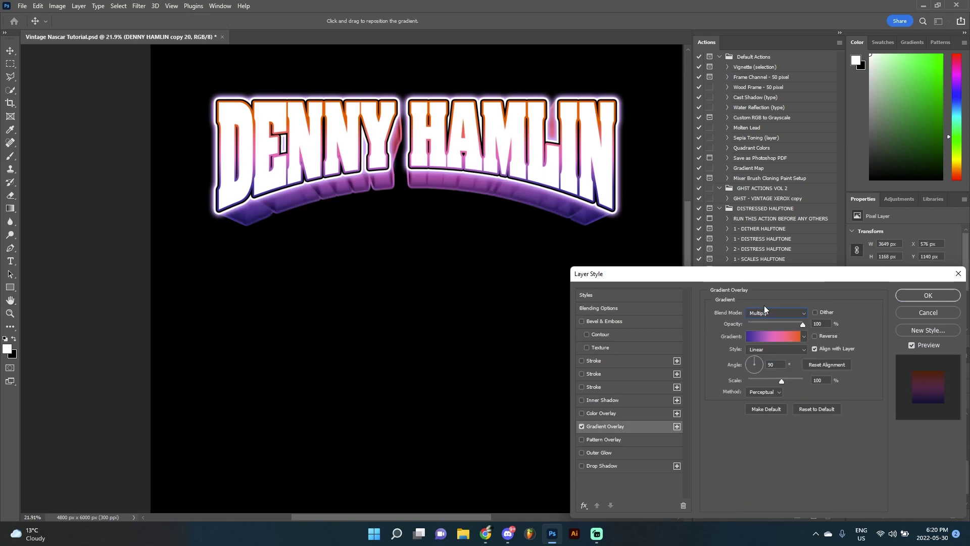
click(582, 426)
click(582, 427)
click(582, 427)
click(581, 427)
click(767, 335)
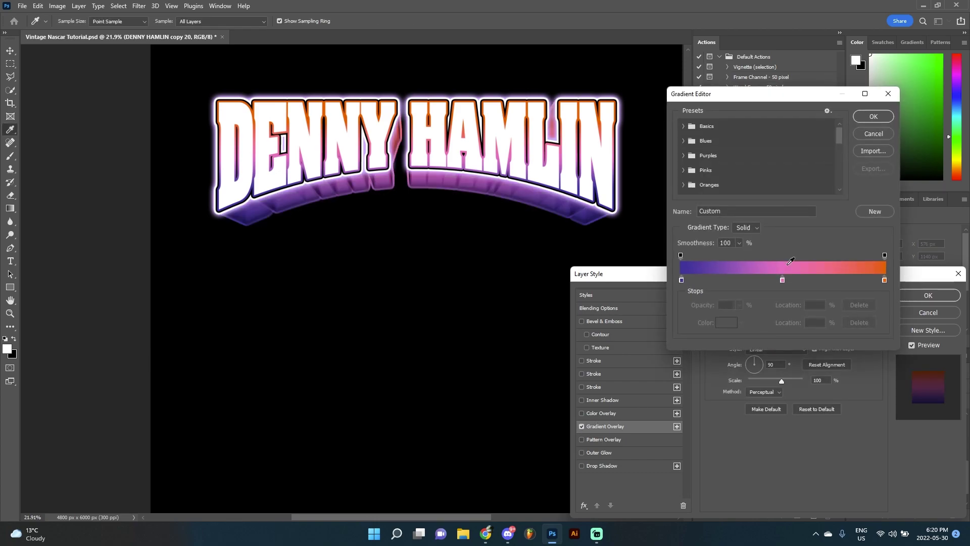
click(892, 93)
key(Return)
Make the white car, flags, helmet, front purple car, number 11 and Coca-Cola 600 Champion subtitle visible again
click(854, 440)
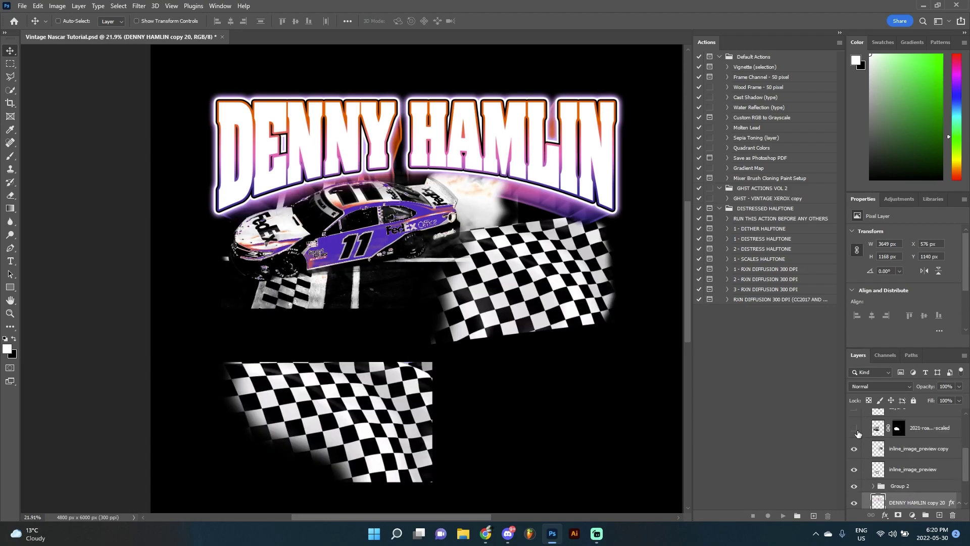
click(854, 420)
scroll(855, 426, up, 2)
click(854, 427)
scroll(855, 427, up, 2)
click(854, 429)
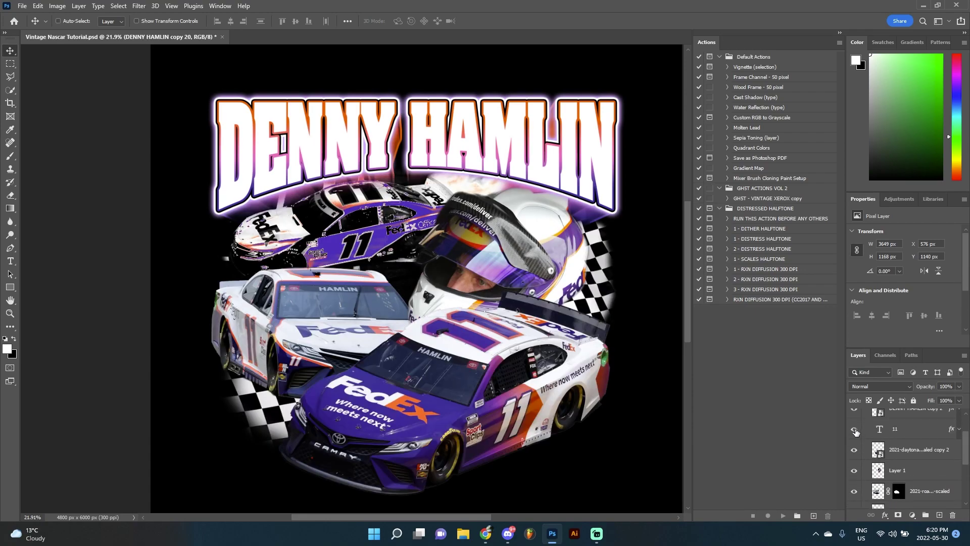
scroll(856, 431, up, 1)
scroll(863, 444, up, 1)
click(854, 433)
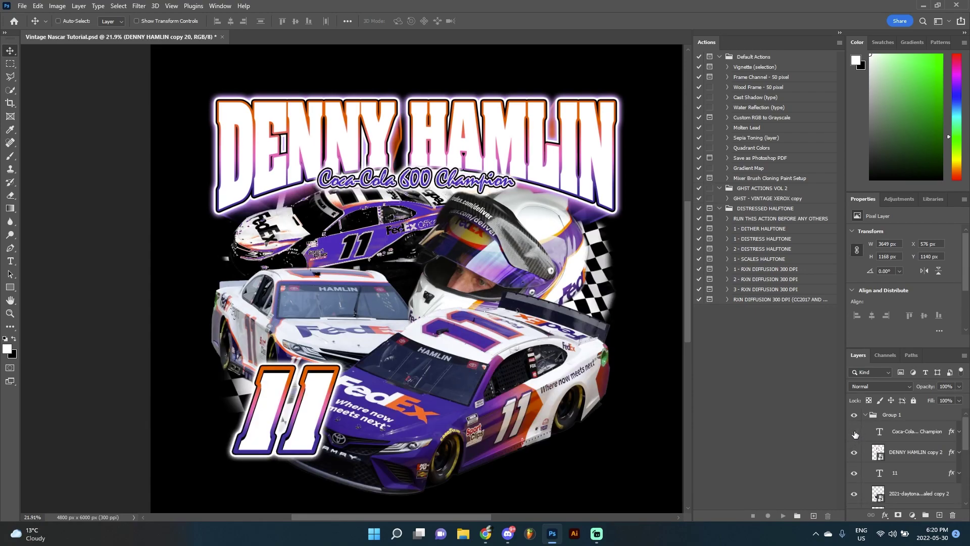
scroll(525, 205, down, 3)
scroll(526, 205, up, 4)
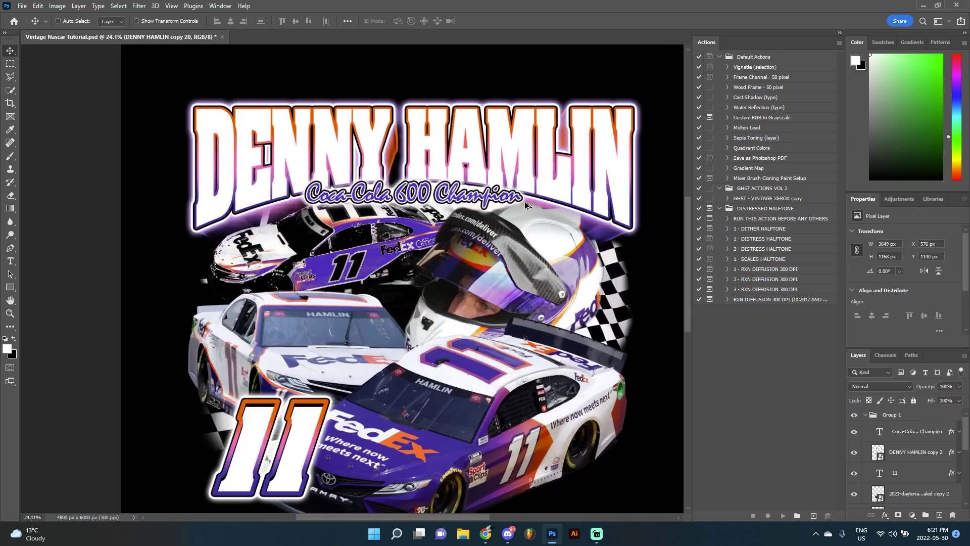
scroll(526, 204, down, 2)
scroll(896, 443, down, 5)
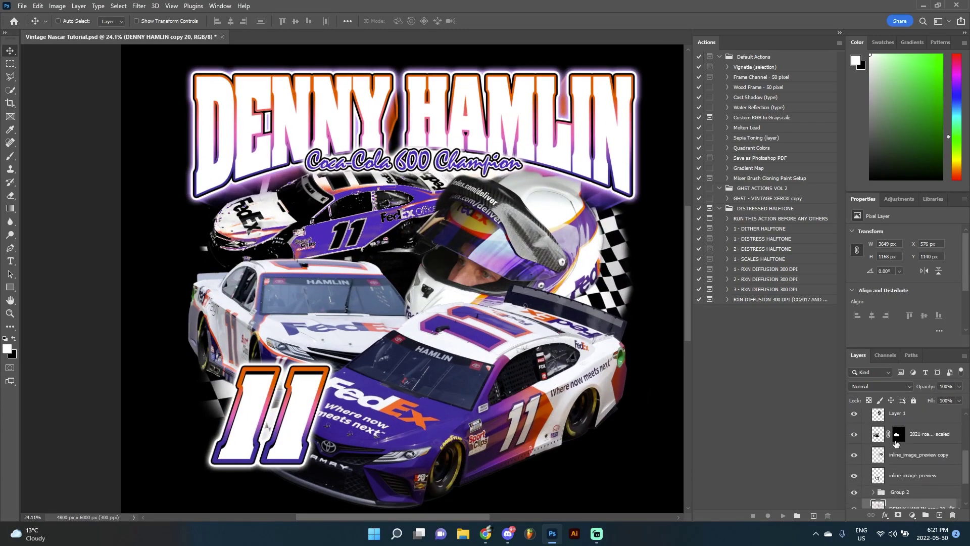
Toggle the helmet, image and white car layers on and off to identify which layer is which
click(877, 454)
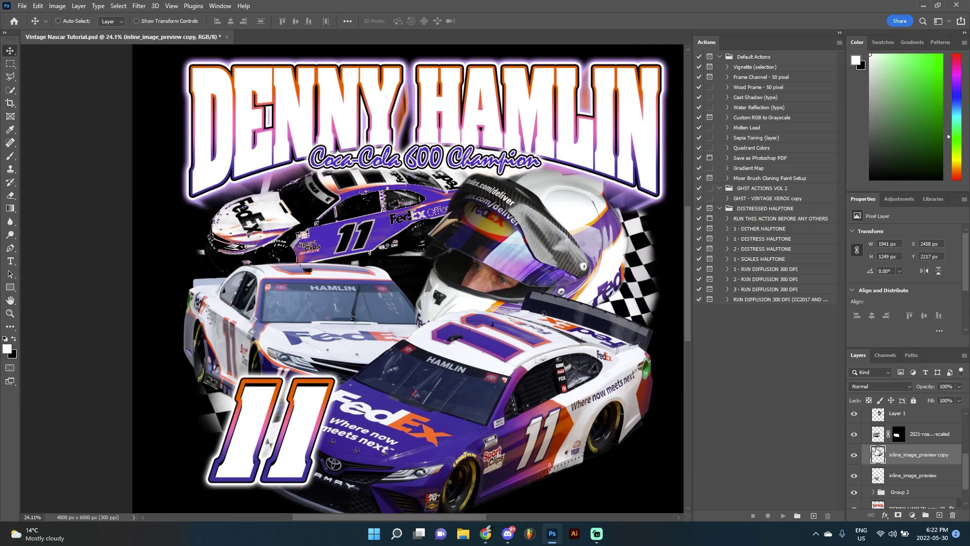
click(855, 417)
click(854, 420)
scroll(855, 425, up, 1)
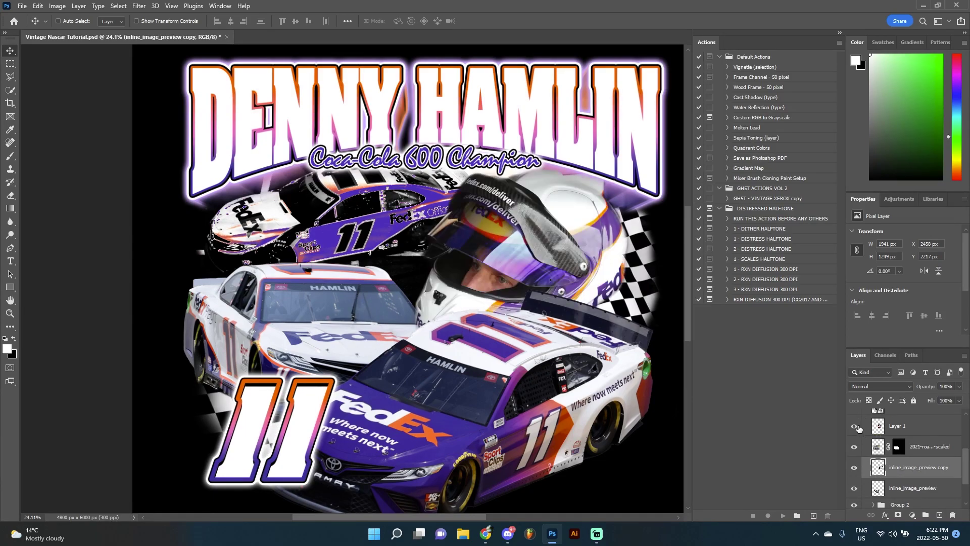
click(854, 427)
click(855, 428)
scroll(879, 444, down, 2)
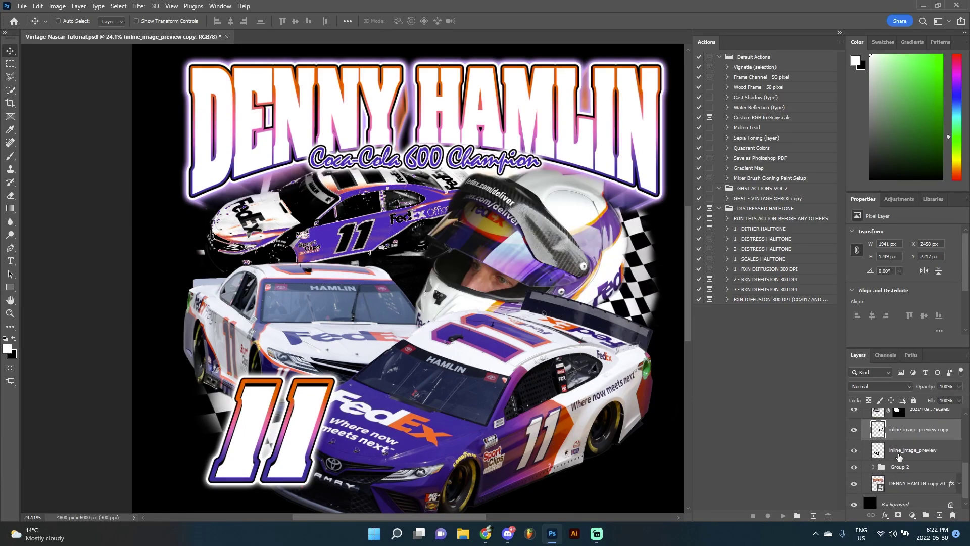
click(898, 456)
click(854, 450)
click(854, 450)
click(854, 429)
click(853, 429)
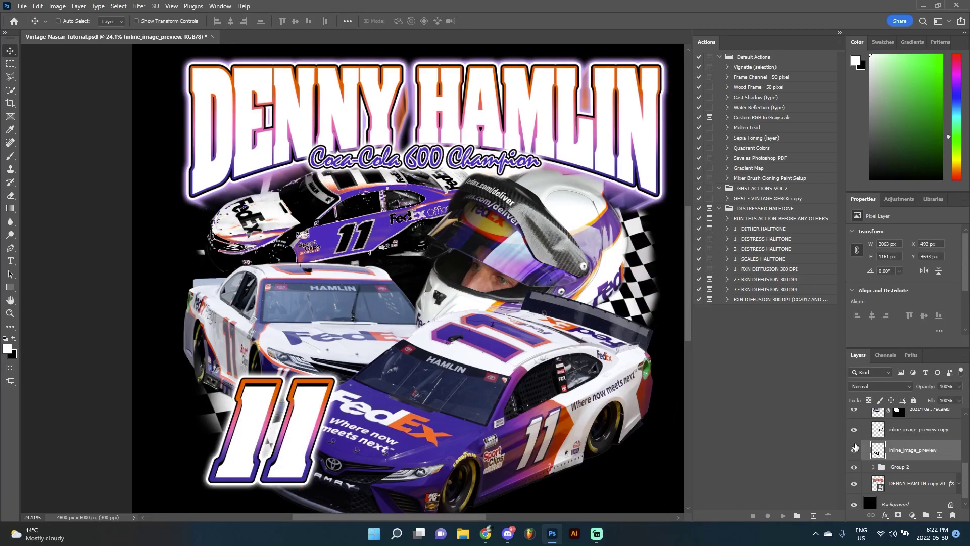
scroll(861, 469, up, 1)
click(854, 421)
click(853, 421)
Add an Outer Glow layer effect to the white car layer
click(925, 425)
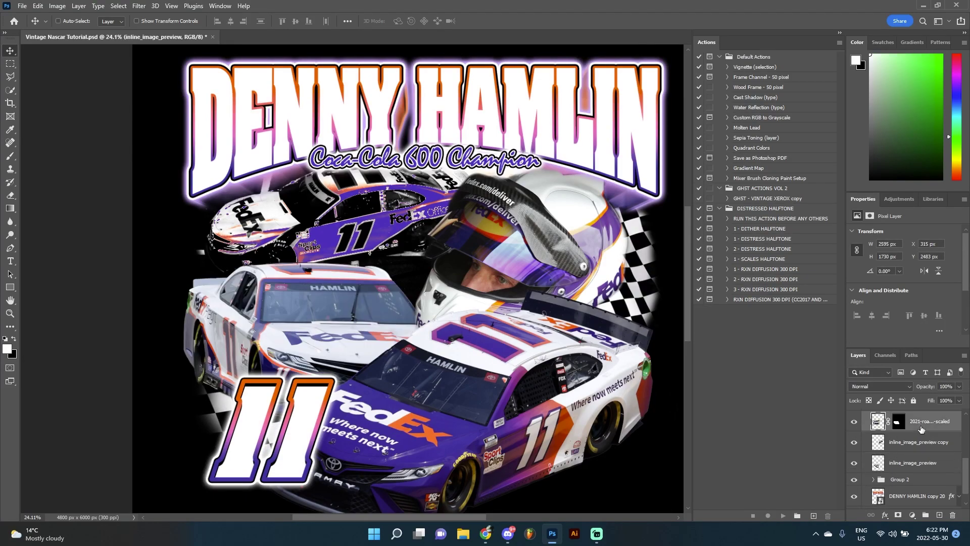
click(884, 513)
click(904, 498)
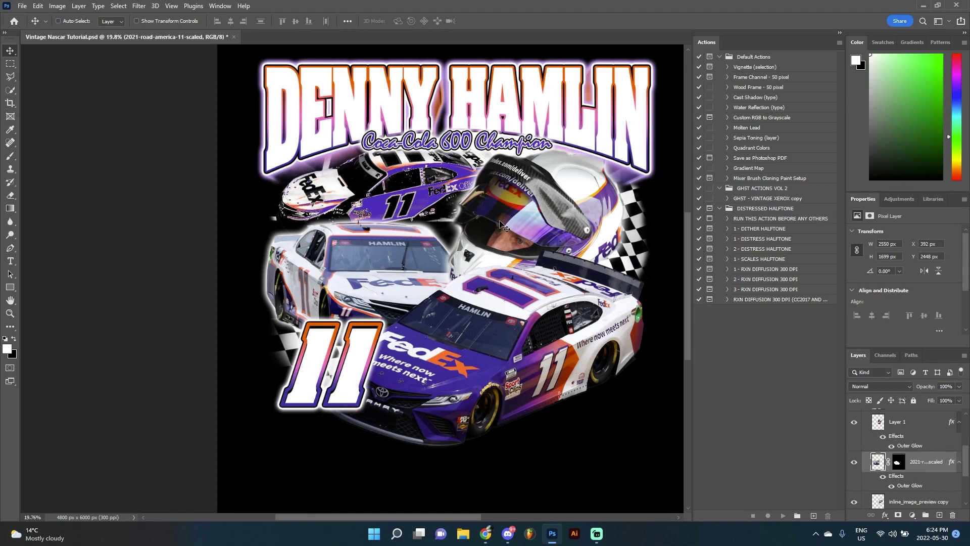
Select the inline_image_preview copy layer and hide the purple car to locate its layer
scroll(886, 451, down, 1)
click(889, 477)
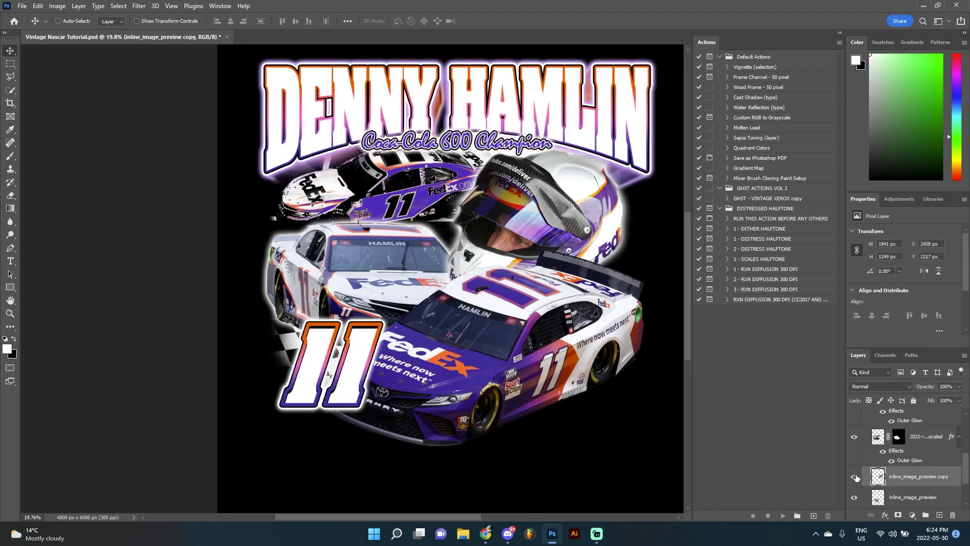
scroll(854, 475, down, 1)
scroll(877, 441, up, 2)
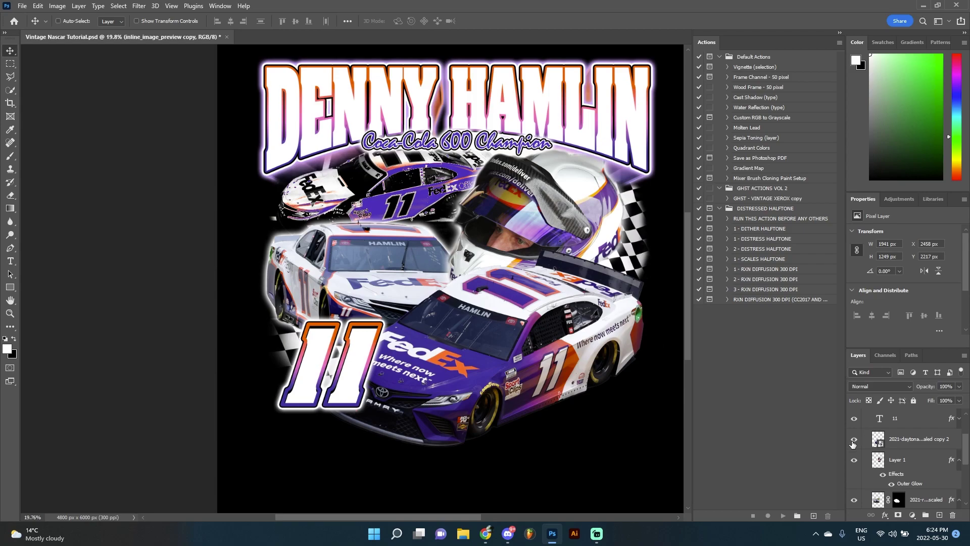
click(853, 440)
Show the purple car again, duplicate its layer and rasterize the copy
click(854, 440)
drag(910, 439, 939, 514)
right_click(902, 443)
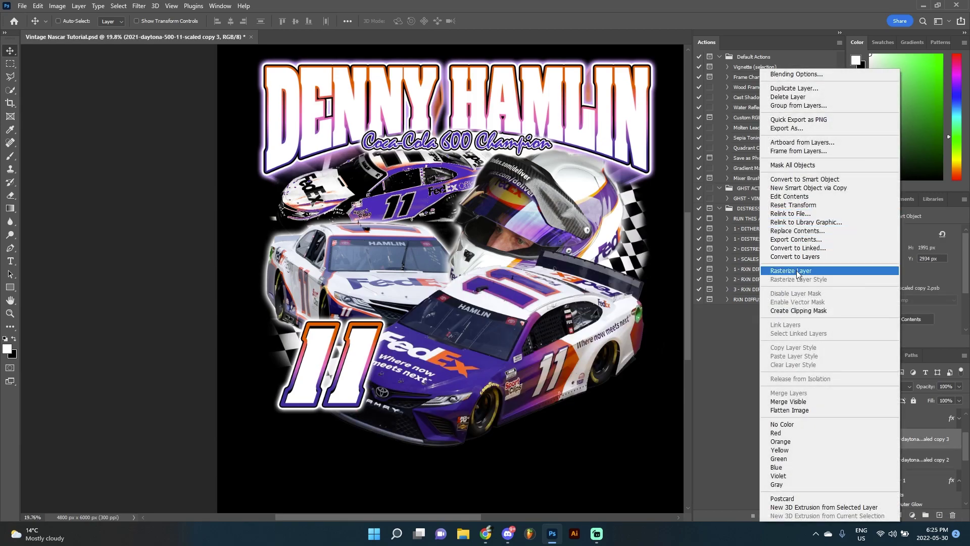
click(788, 271)
Apply a Motion Blur to the car copy at about 27° angle and 155 pixels distance
click(144, 7)
mouse_move(172, 138)
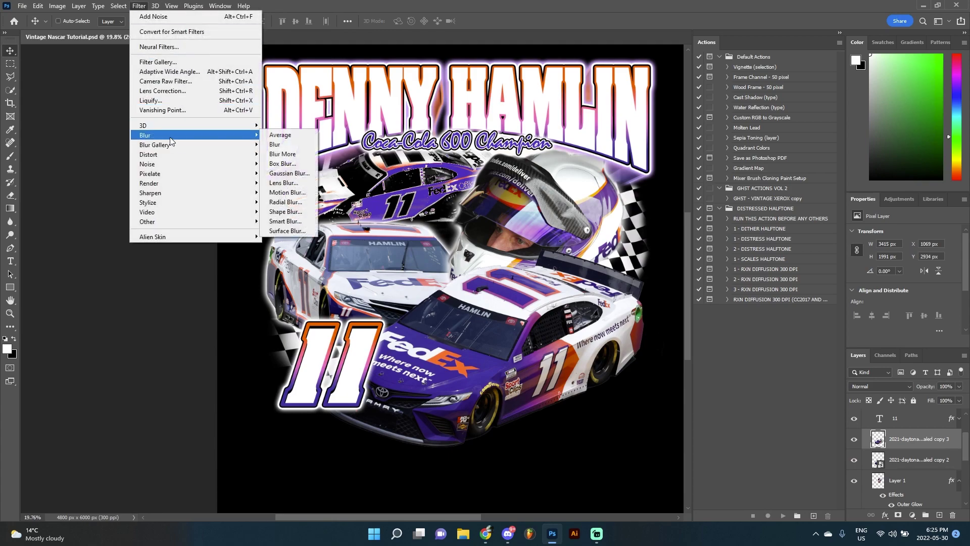
click(277, 193)
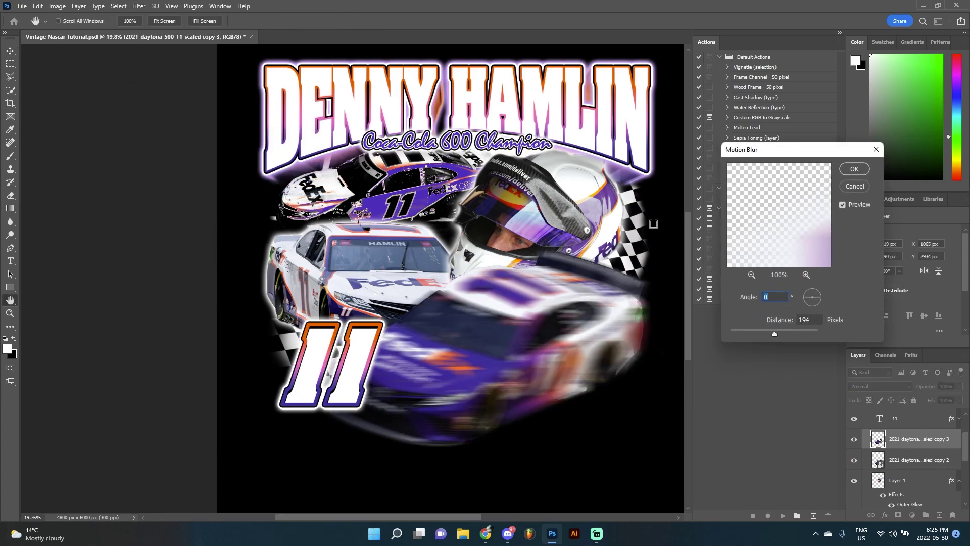
key(Down)
key(Down)
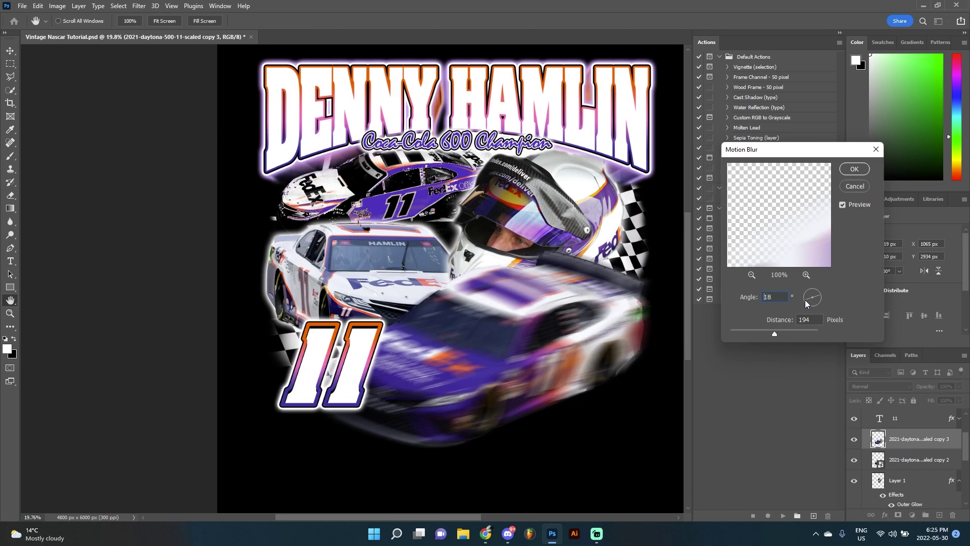
drag(804, 299, 805, 301)
key(Down)
key(Down)
key(Down)
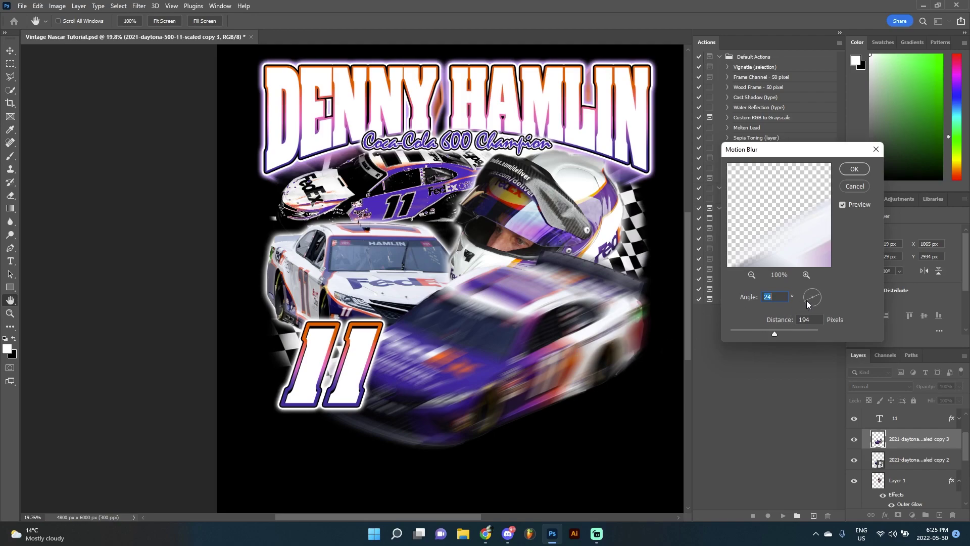
key(Down)
key(Down)
key(Down)
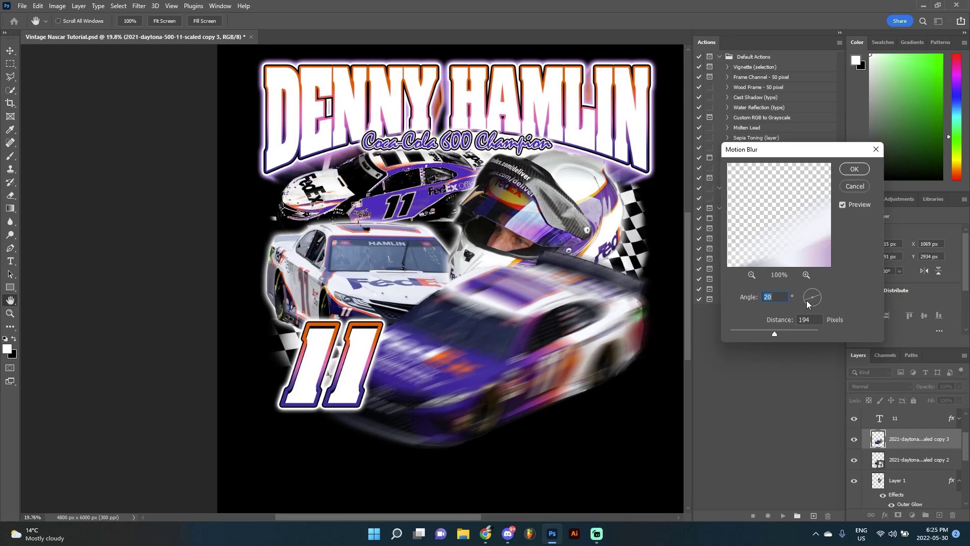
key(Up)
key(Up)
key(Up)
key(Up)
key(Up)
key(Up)
key(Up)
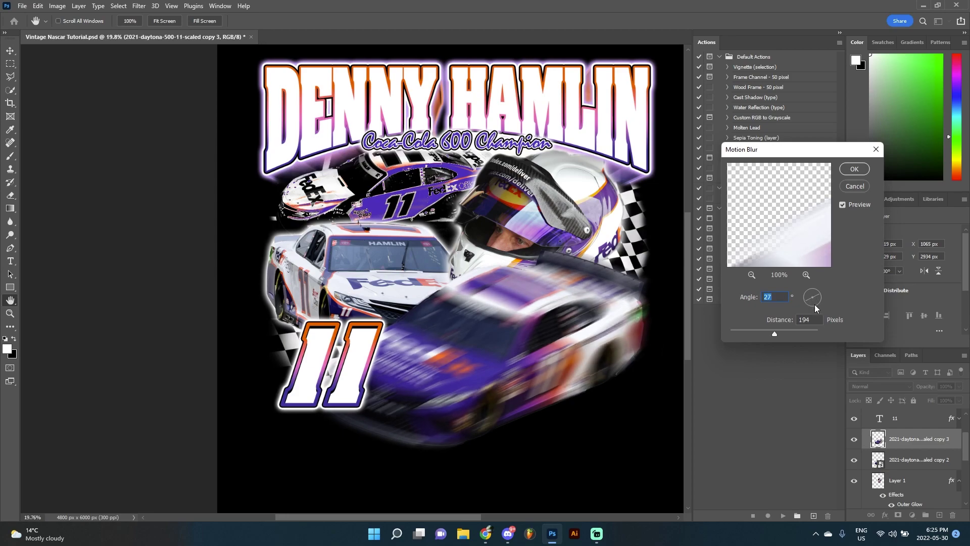
drag(775, 330, 770, 331)
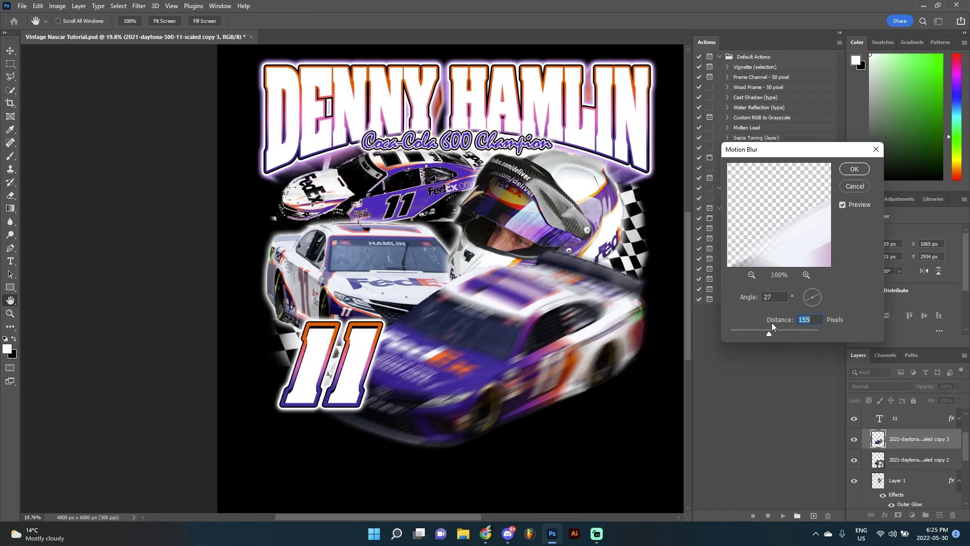
click(853, 169)
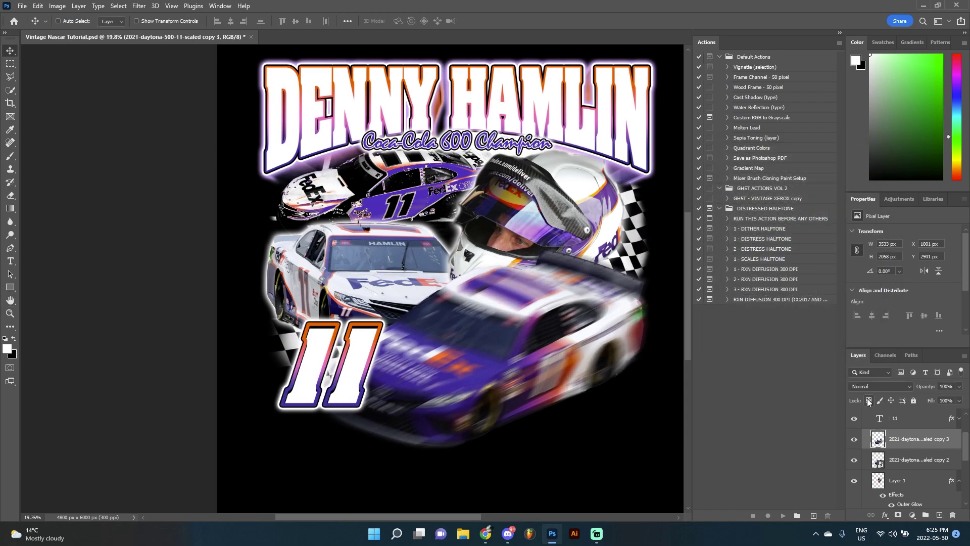
Set the blurred car's blend mode to Lighten and nudge it into position
click(879, 387)
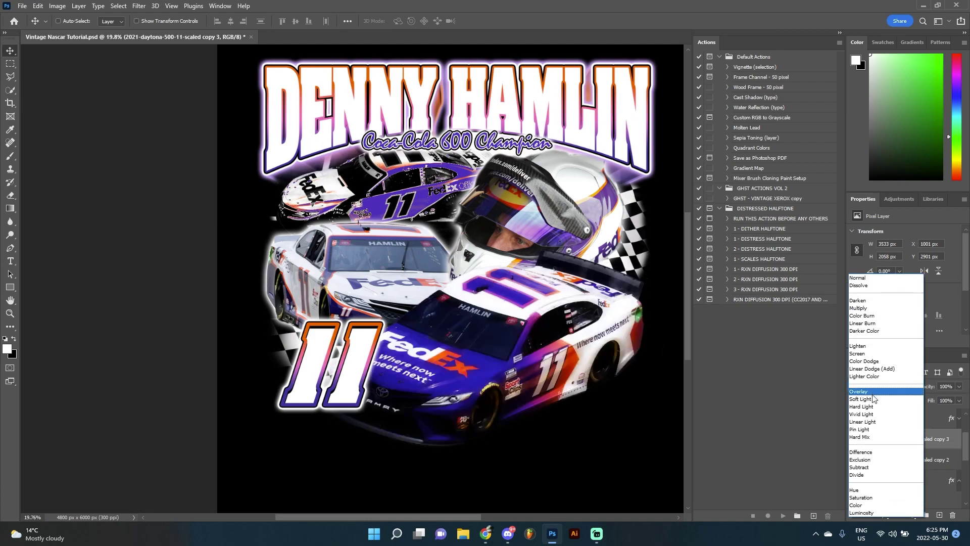
click(867, 347)
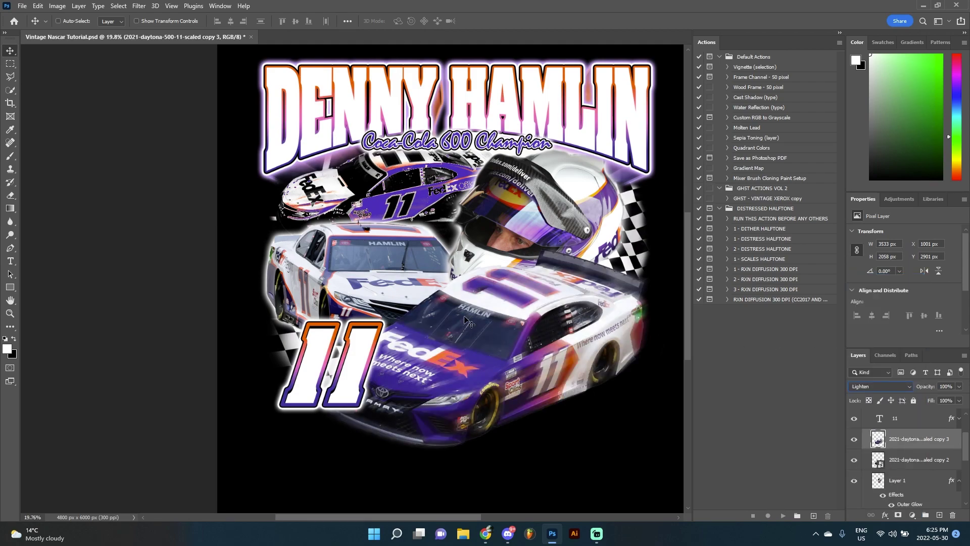
scroll(449, 420, up, 5)
drag(350, 462, 360, 414)
drag(417, 397, 418, 399)
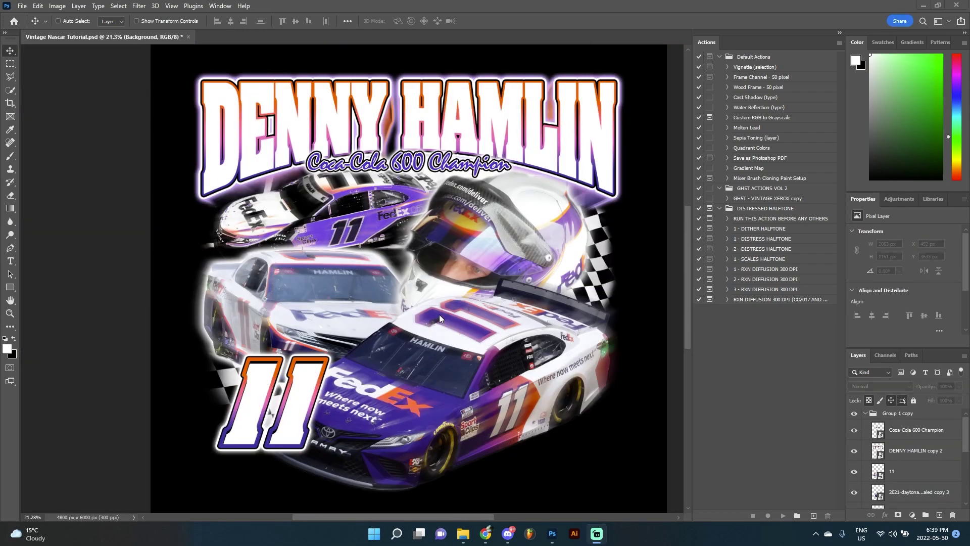
Duplicate the MAIN DESIGN group with Ctrl+J, hide the original, and convert the copy to a smart object
scroll(439, 314, up, 5)
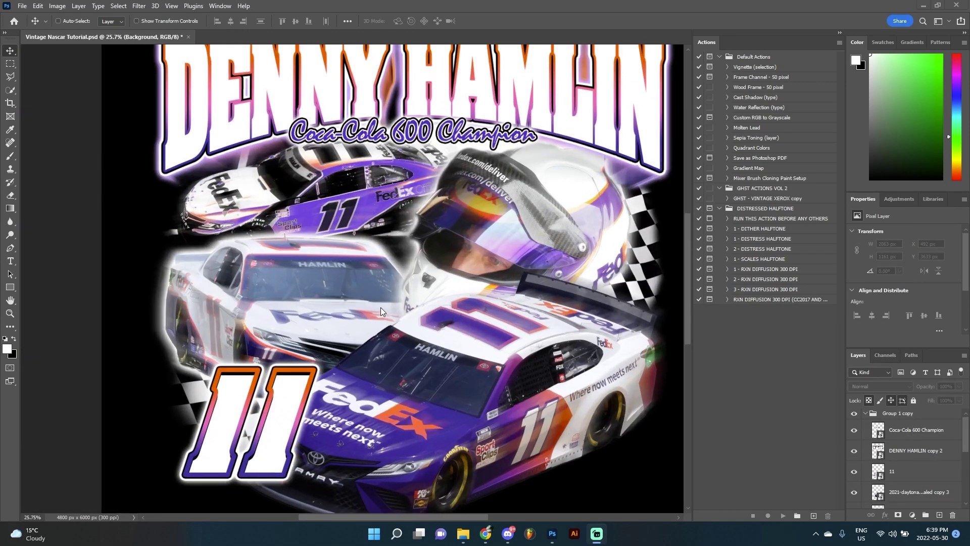
scroll(249, 234, up, 1)
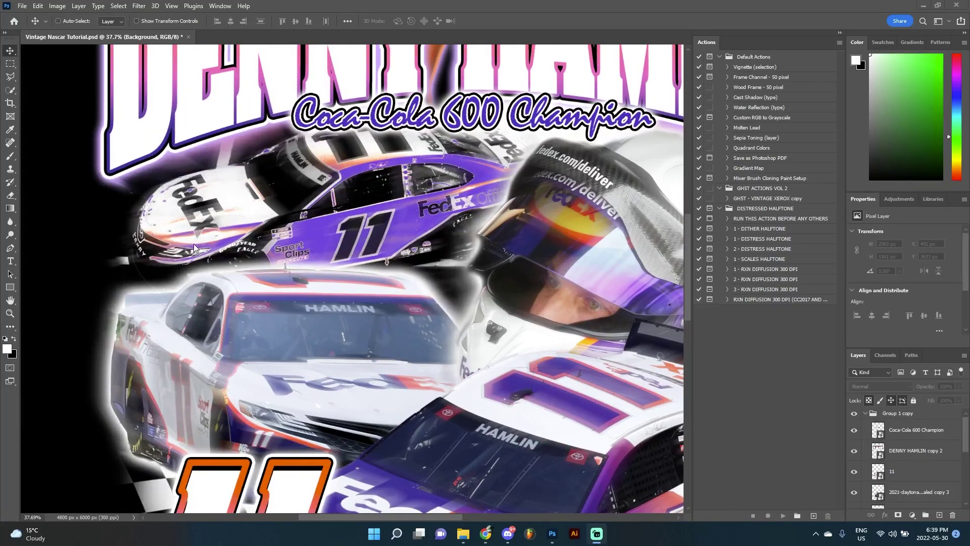
scroll(517, 231, down, 3)
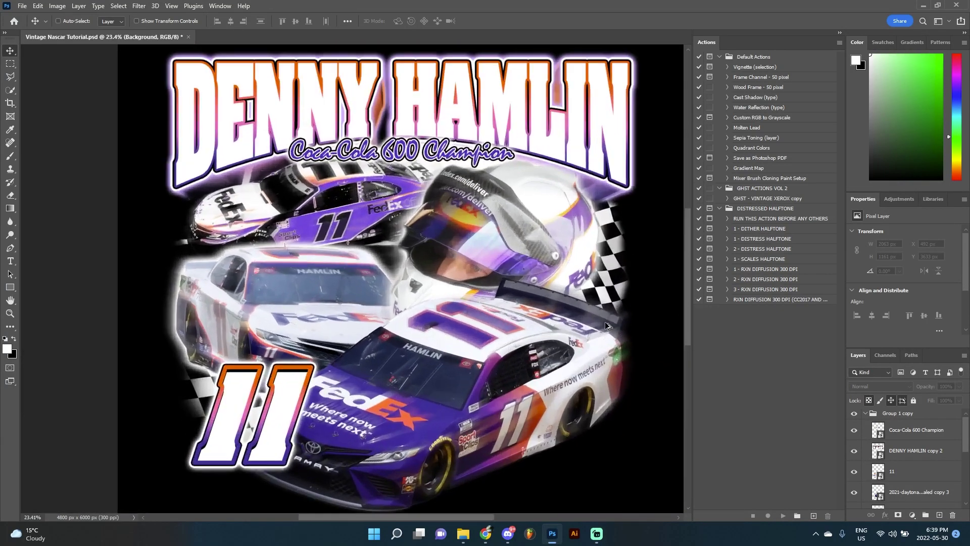
scroll(606, 327, down, 1)
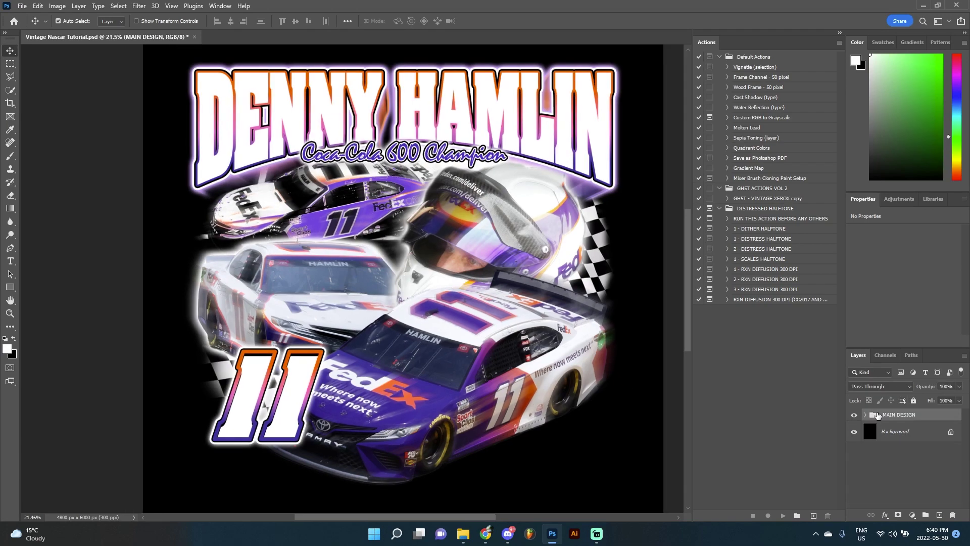
key(ctrl+j)
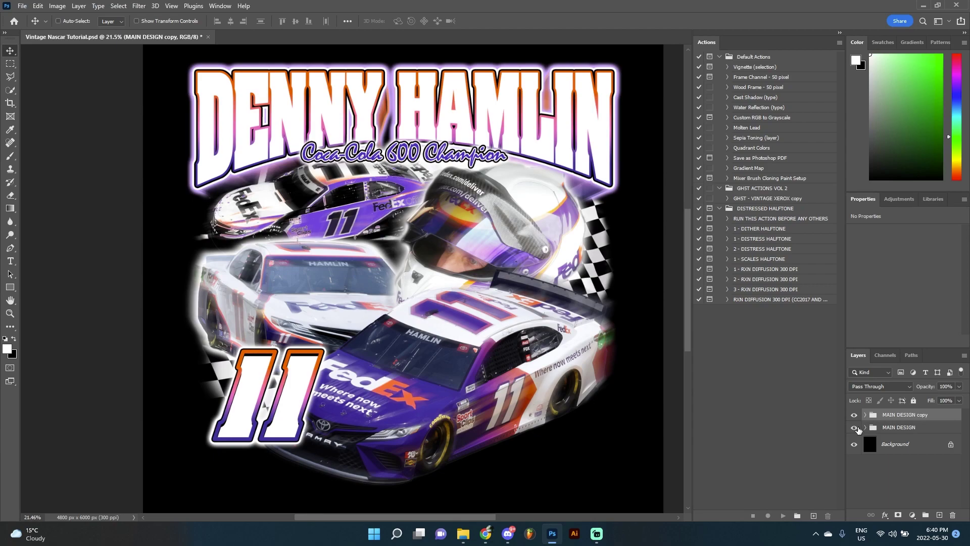
click(885, 428)
drag(891, 412, 891, 411)
click(854, 414)
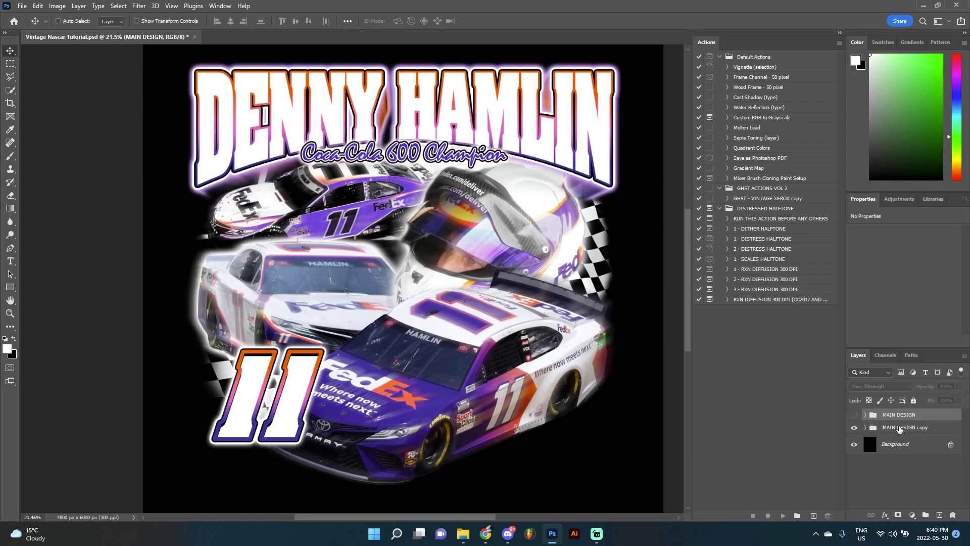
click(896, 428)
right_click(910, 429)
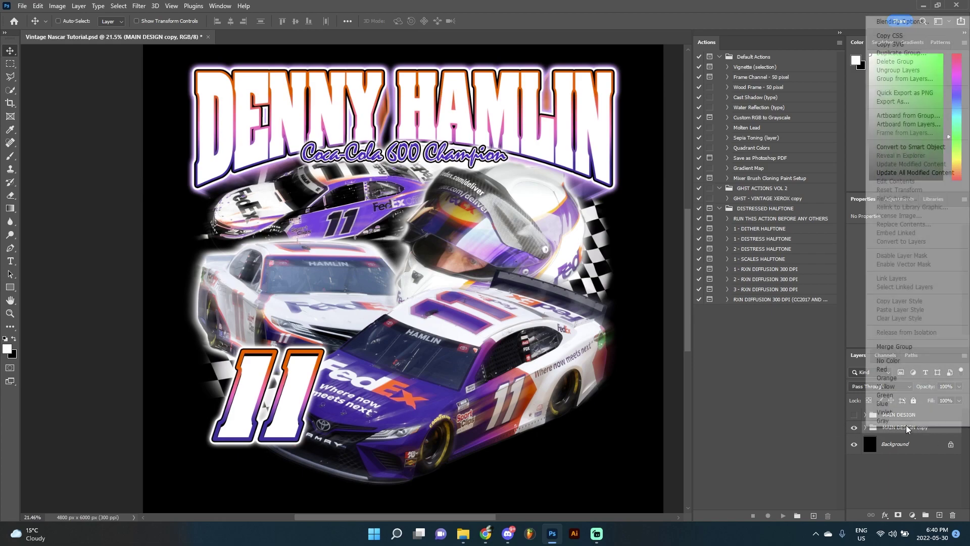
click(891, 147)
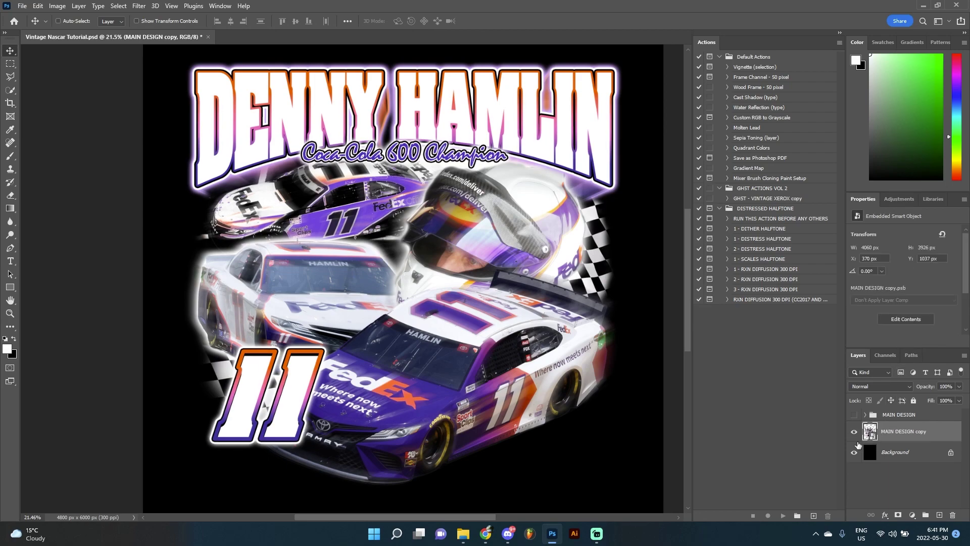
Compare the smart object with the original group, leave only the copy visible, and save the file
click(854, 432)
click(853, 414)
scroll(470, 321, up, 2)
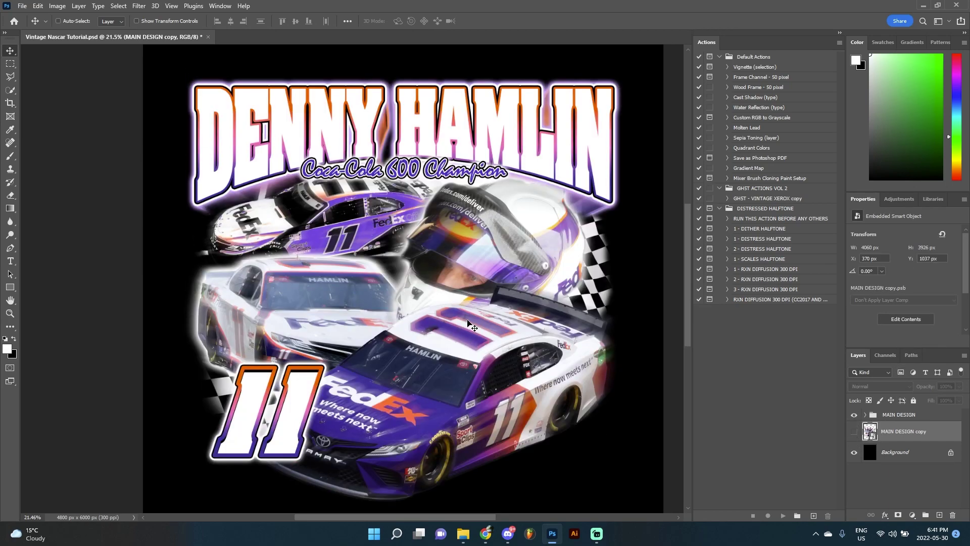
scroll(468, 319, down, 1)
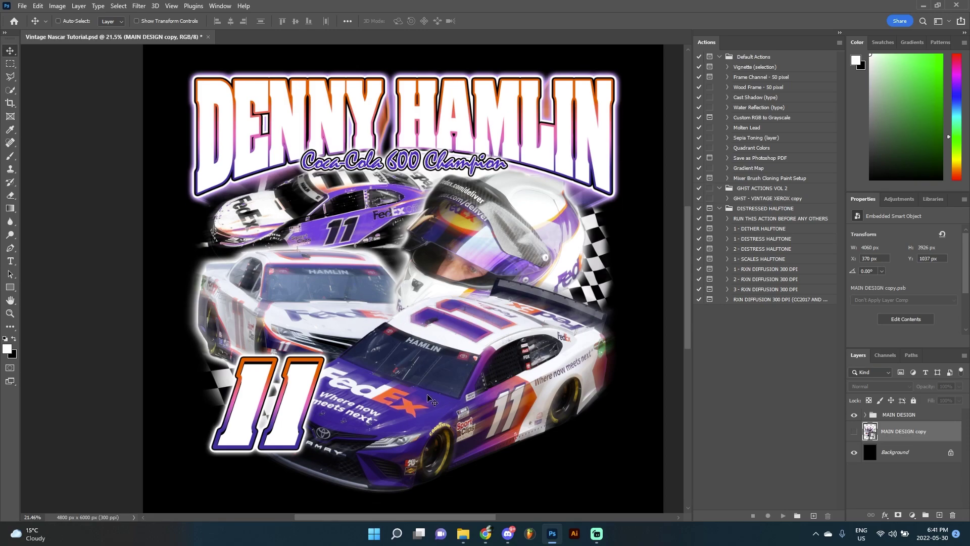
scroll(408, 414, up, 3)
scroll(408, 415, down, 3)
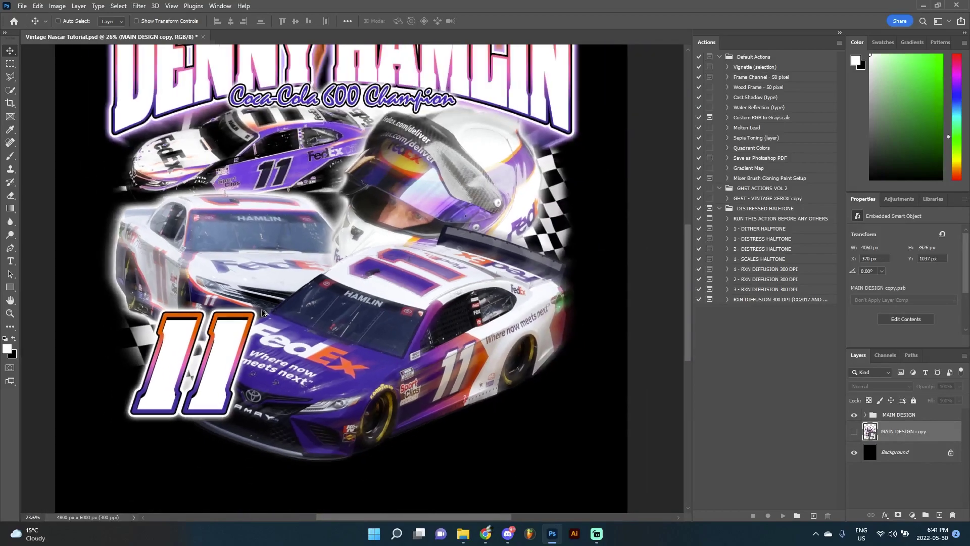
scroll(280, 305, down, 1)
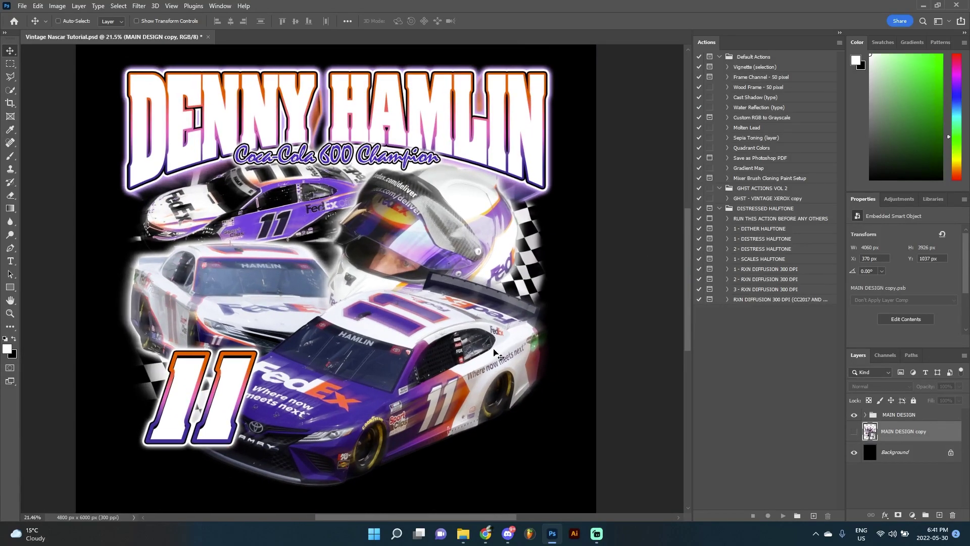
click(854, 414)
click(854, 431)
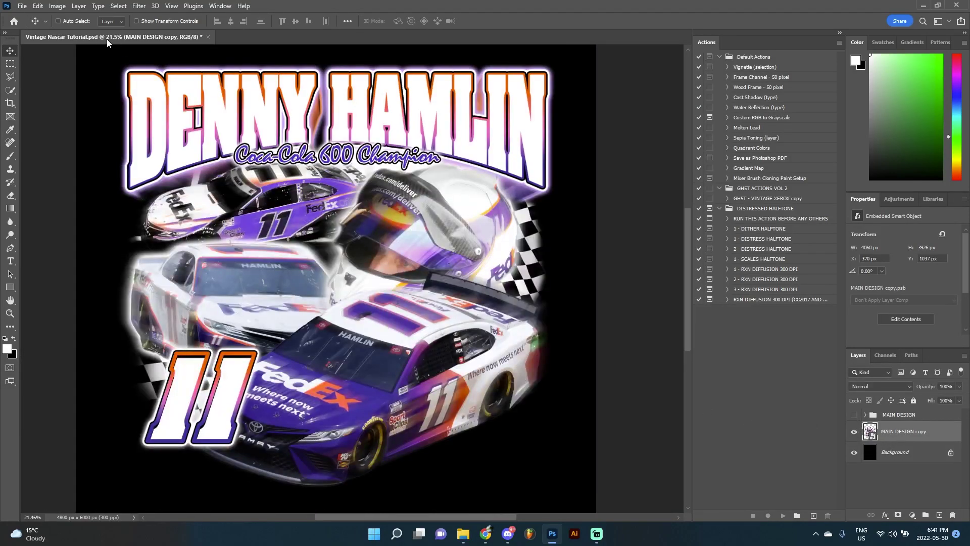
click(26, 9)
click(31, 117)
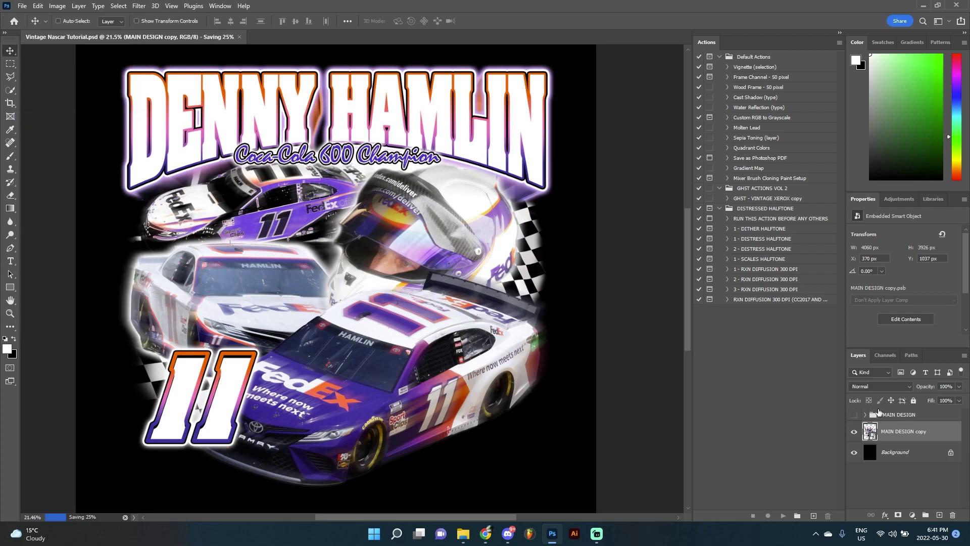
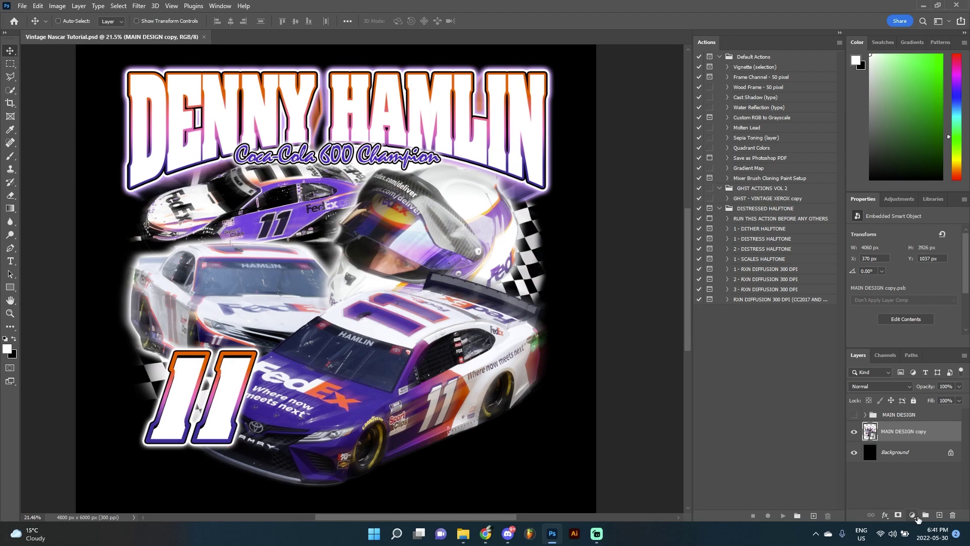
Add a Threshold adjustment layer above MAIN DESIGN copy and hide it
click(912, 515)
click(912, 493)
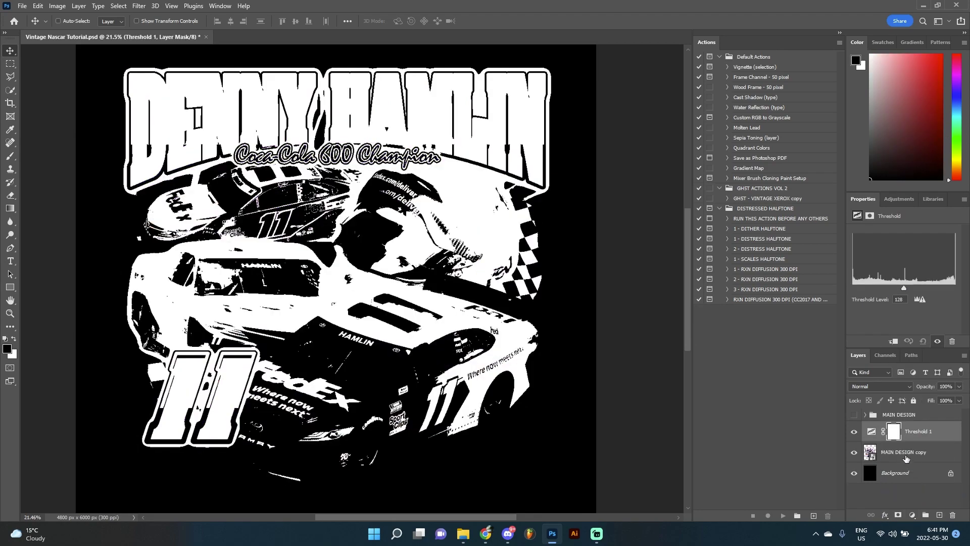
click(873, 434)
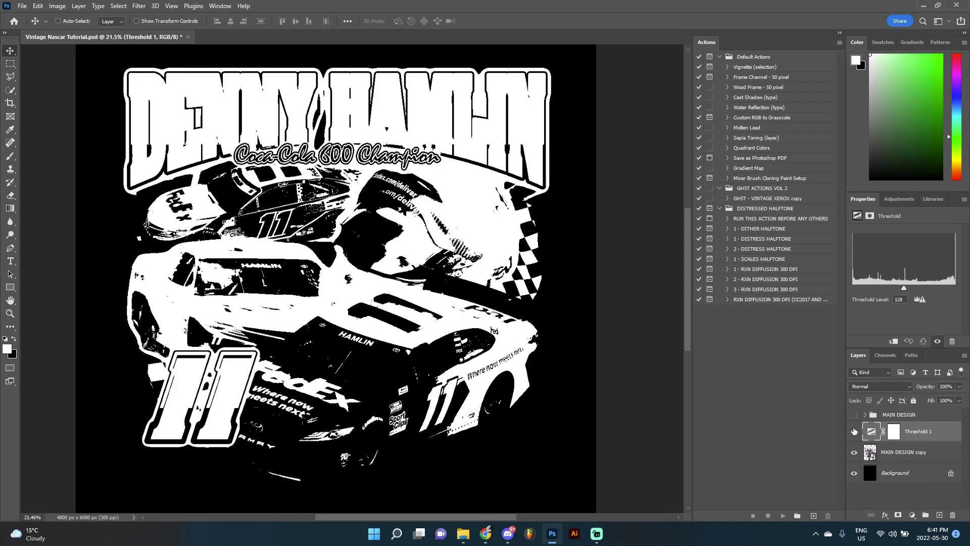
click(854, 431)
click(908, 452)
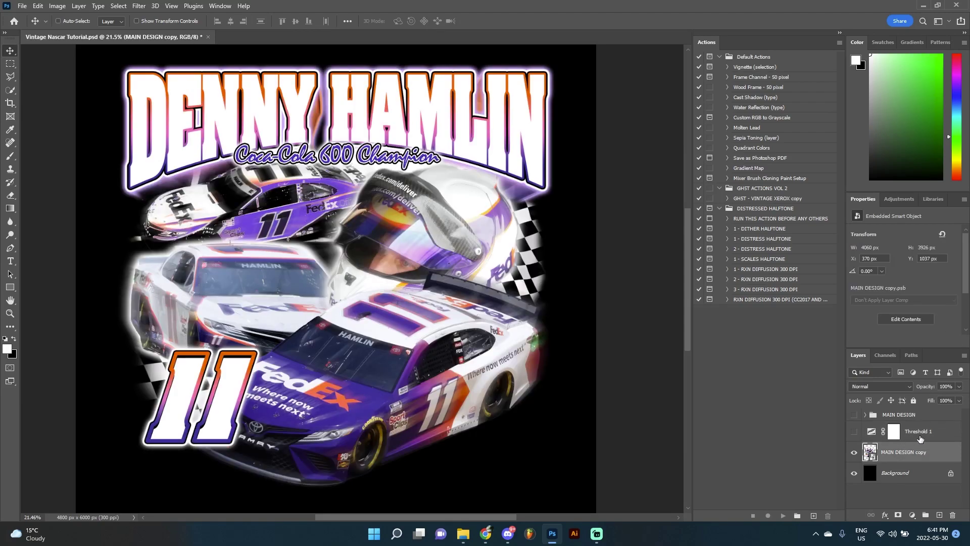
click(920, 438)
Add a hidden Levels adjustment below Threshold 1, then reselect MAIN DESIGN copy
click(912, 515)
click(918, 378)
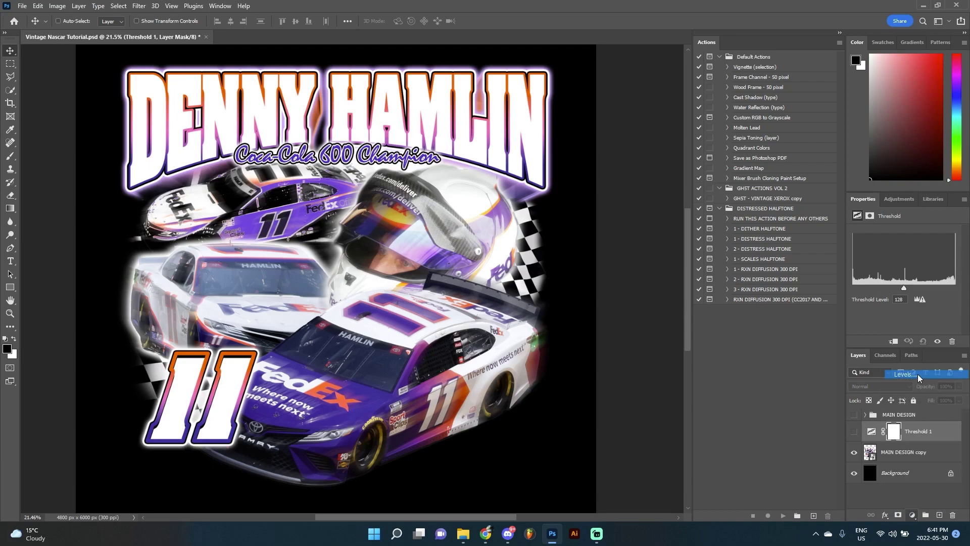
drag(915, 436, 913, 460)
click(855, 453)
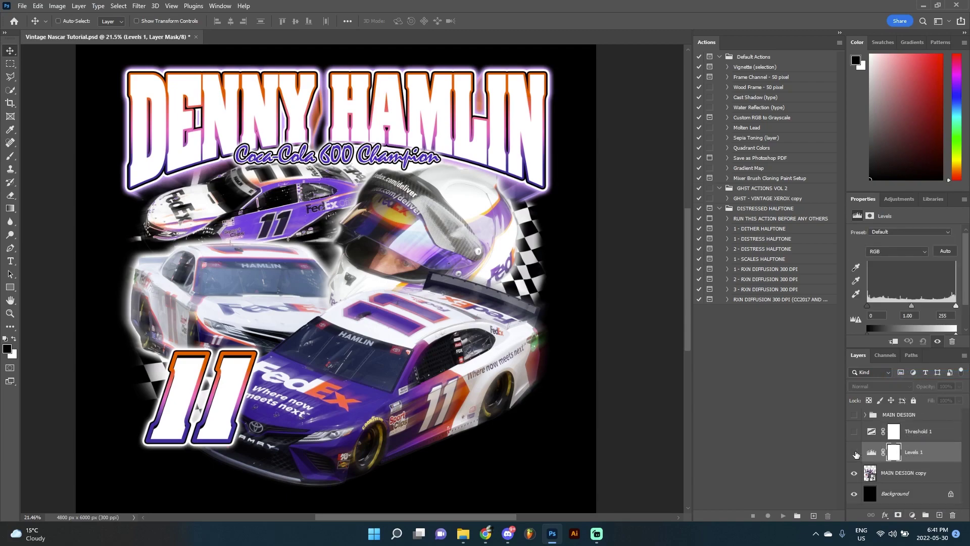
click(855, 452)
click(884, 472)
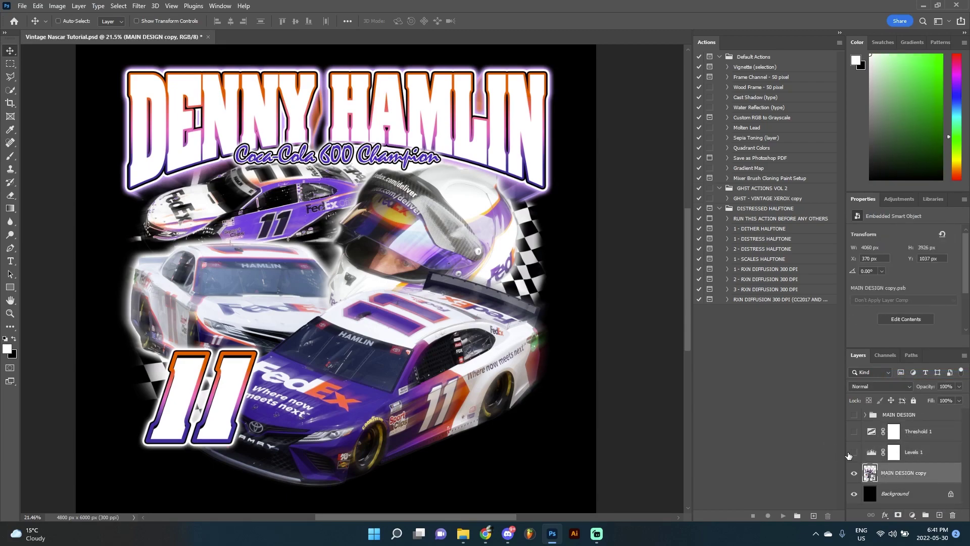
Open the Camera Raw Filter on MAIN DESIGN copy and test noise reduction in the preview
click(145, 6)
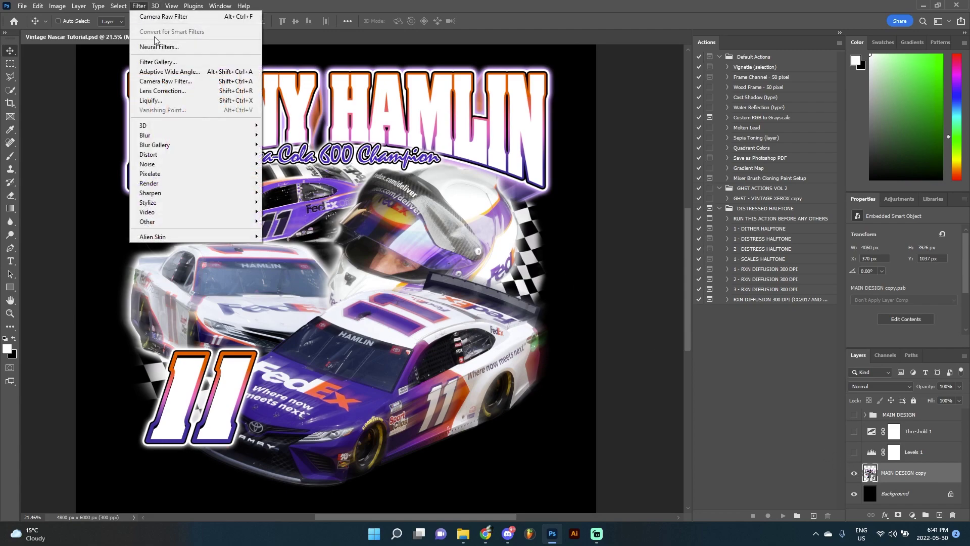
click(171, 83)
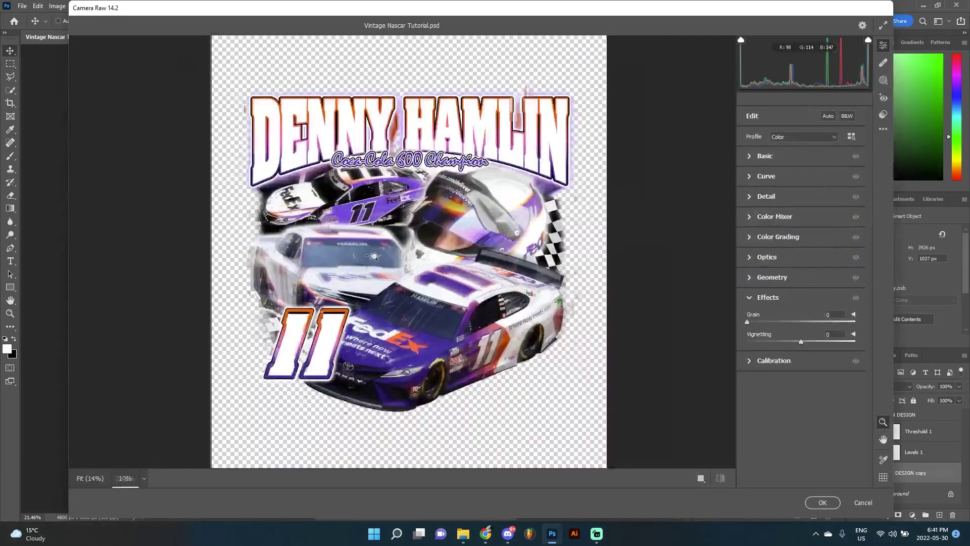
click(431, 249)
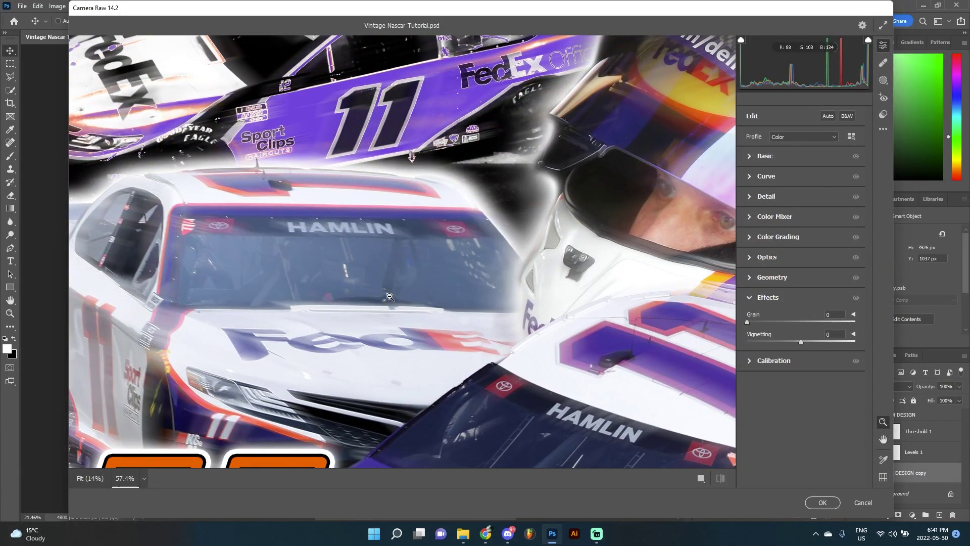
scroll(385, 259, up, 6)
scroll(414, 270, down, 5)
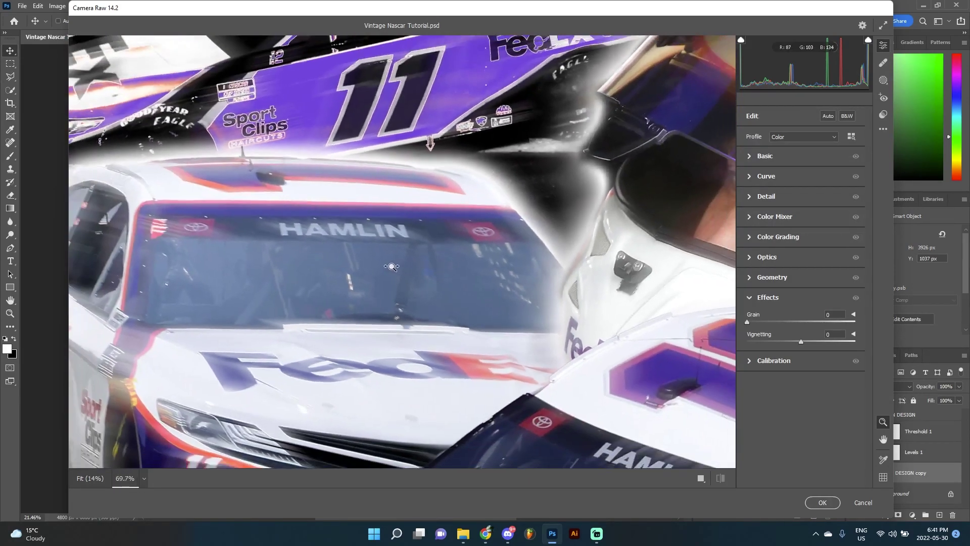
click(753, 196)
drag(768, 240, 874, 230)
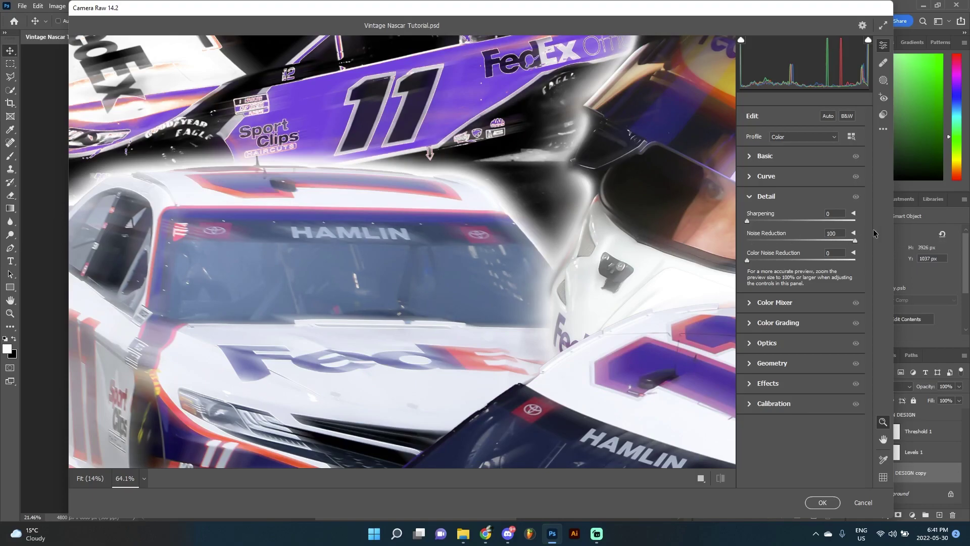
click(754, 200)
drag(424, 233, 387, 226)
Raise the Effects Grain amount to 100 and apply the Camera Raw filter
click(750, 299)
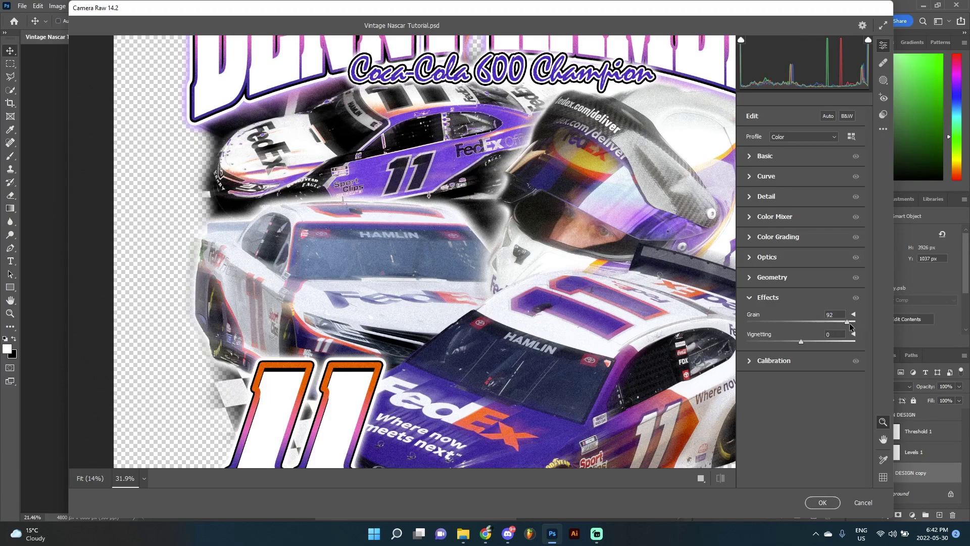
drag(863, 317, 855, 303)
drag(455, 248, 522, 245)
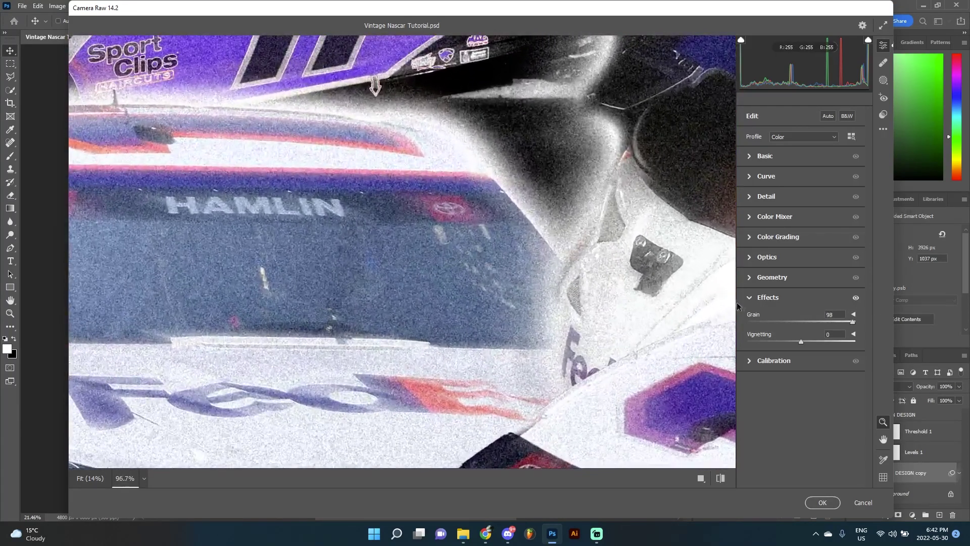
drag(853, 321, 878, 324)
click(832, 503)
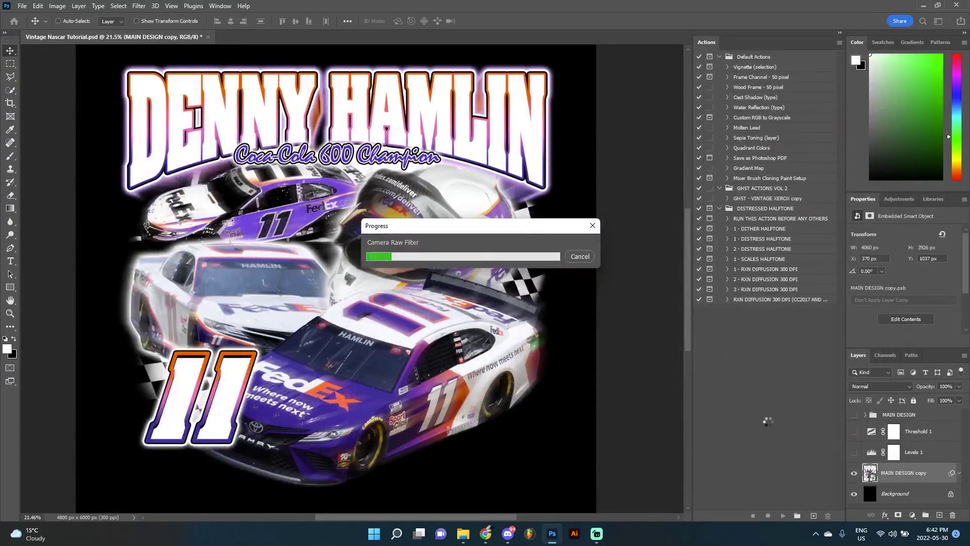
scroll(579, 325, down, 1)
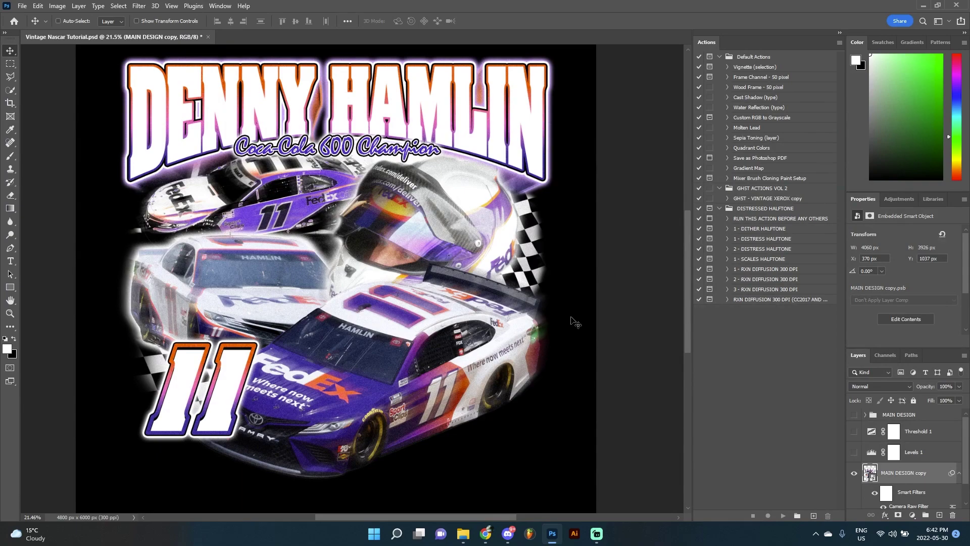
Clip Threshold 1 and Levels 1 to MAIN DESIGN copy via Create Clipping Mask, keeping Threshold 1 hidden
scroll(298, 274, up, 1)
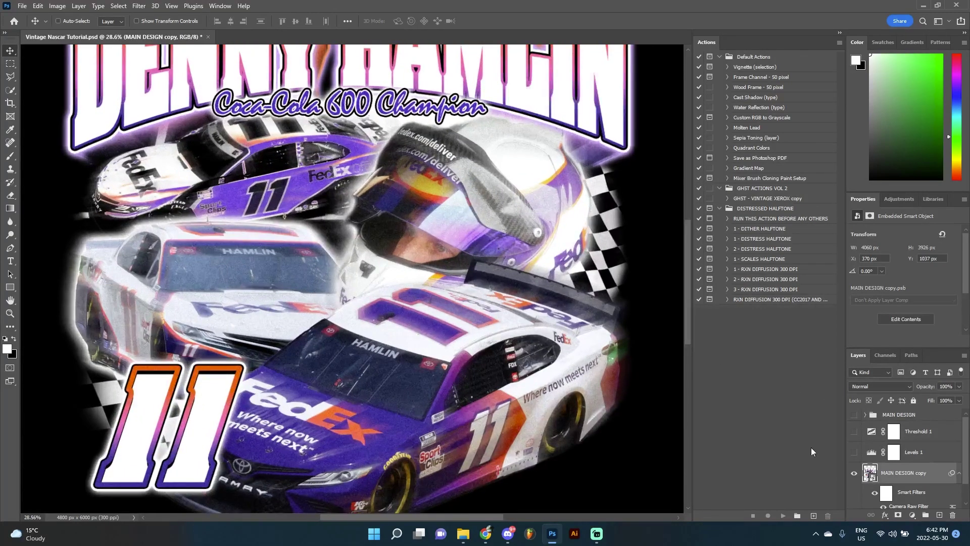
click(958, 473)
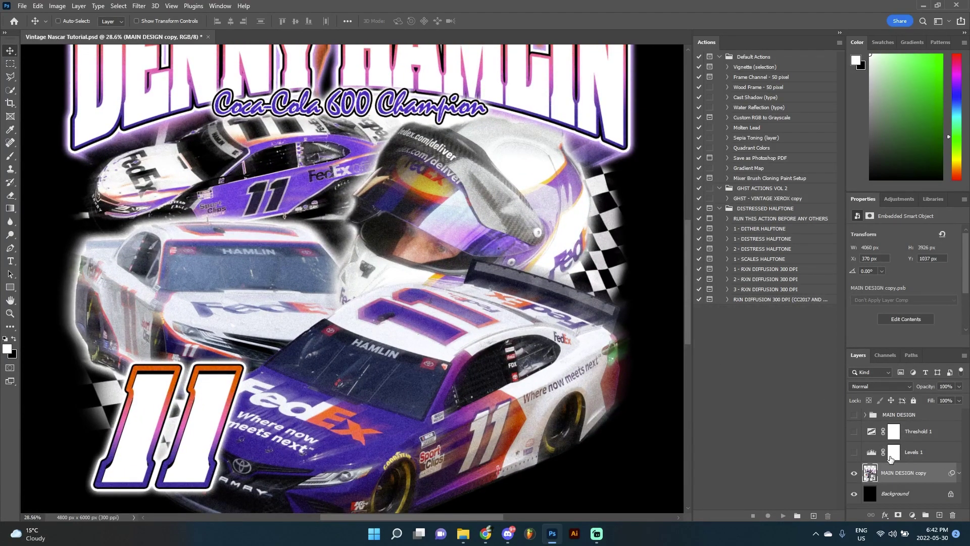
click(854, 433)
click(868, 434)
right_click(868, 433)
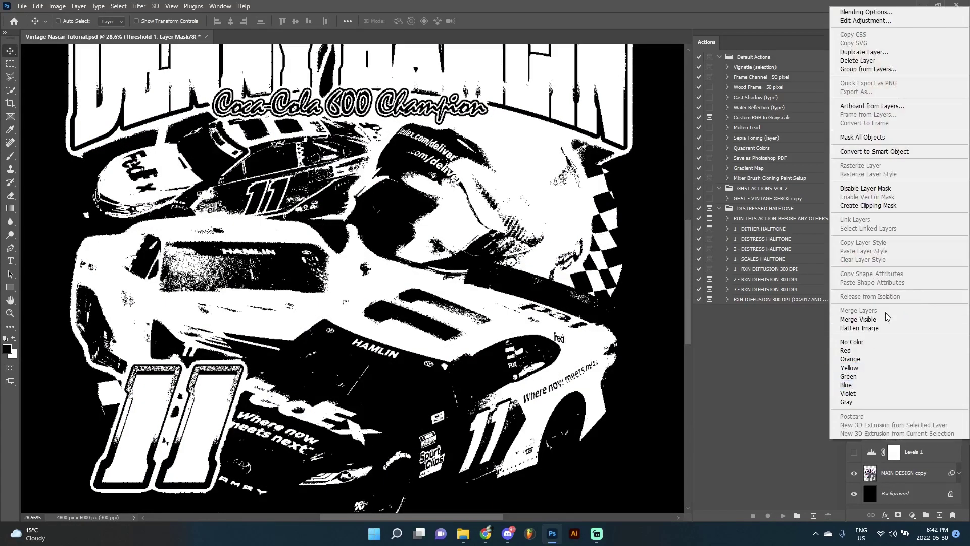
click(889, 210)
click(922, 457)
right_click(923, 457)
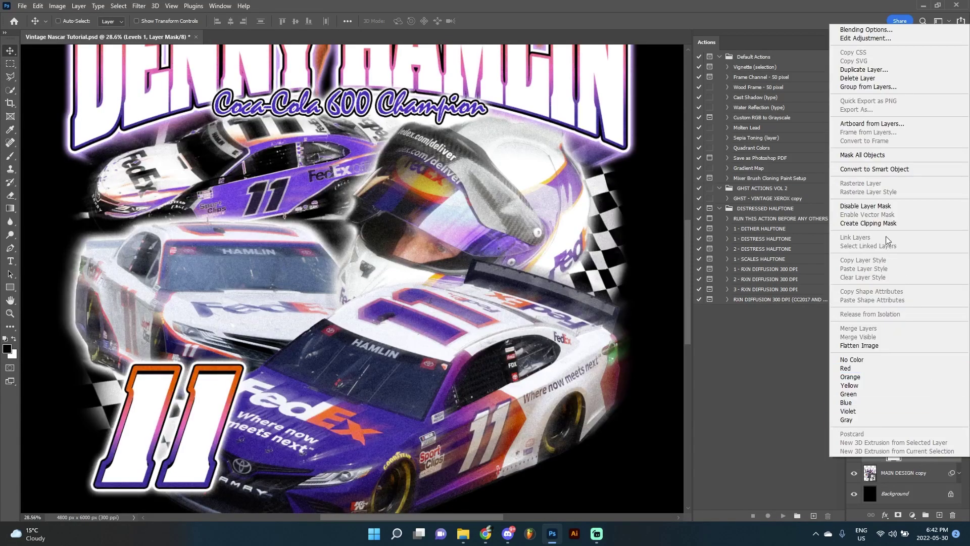
click(889, 211)
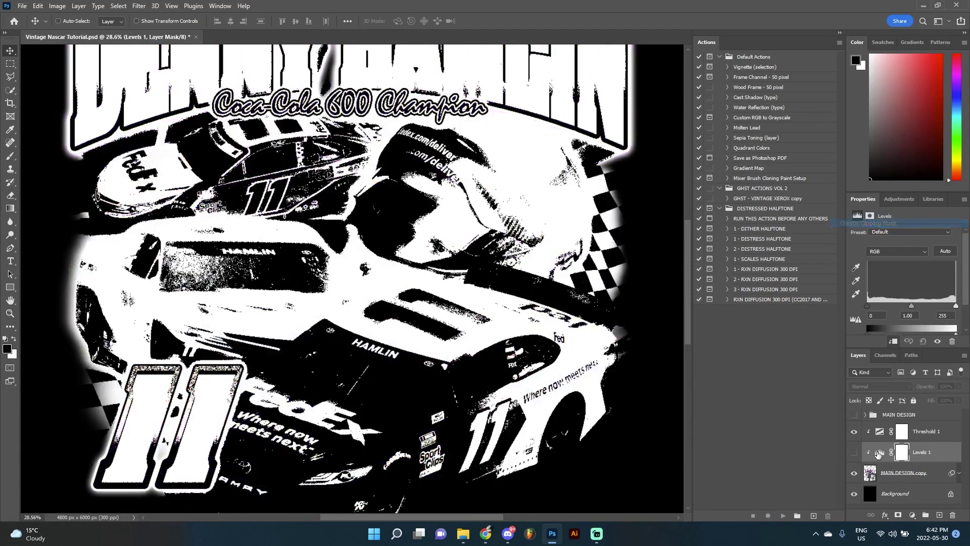
click(853, 432)
click(880, 425)
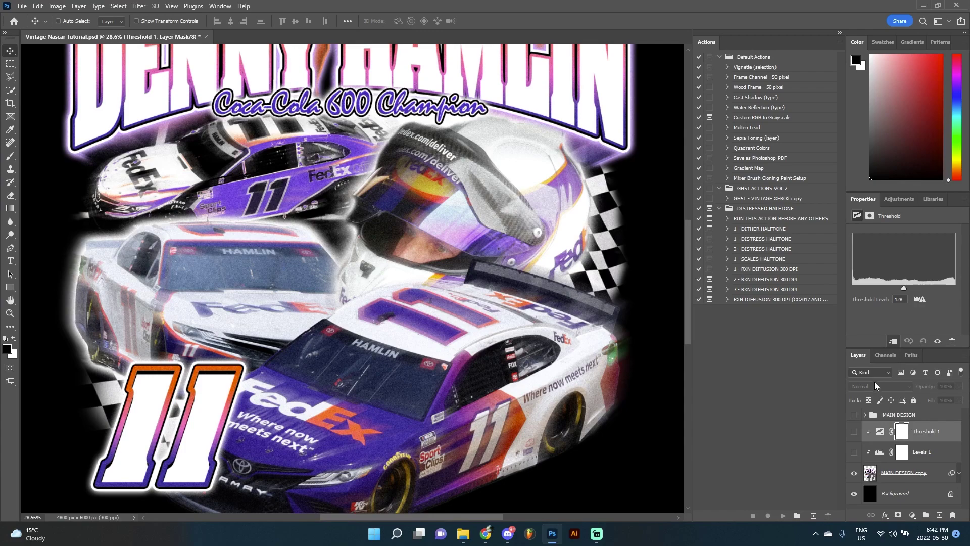
Show Threshold 1, blend it as Overlay, and lower its threshold level to 1
click(855, 432)
scroll(407, 261, up, 2)
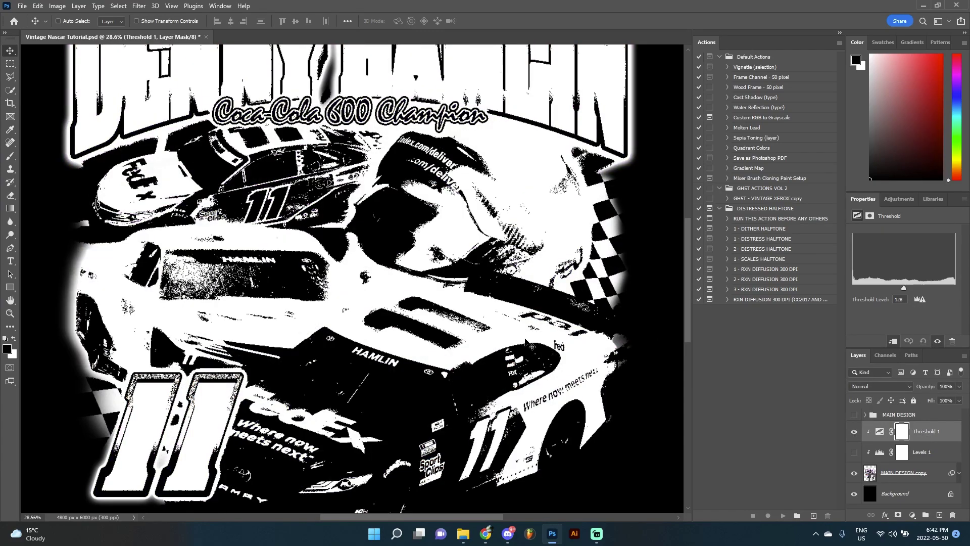
scroll(407, 261, up, 1)
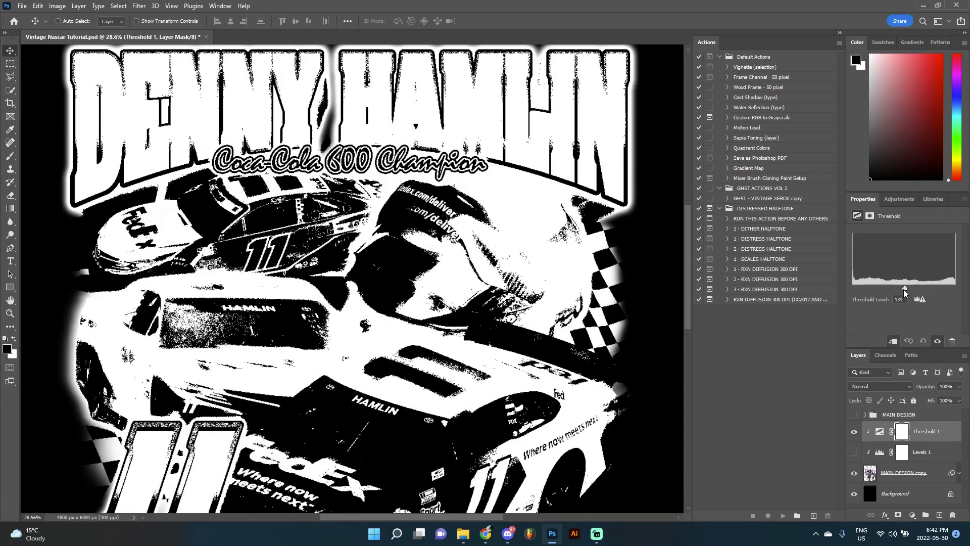
mouse_move(904, 288)
mouse_down()
mouse_move(869, 290)
mouse_move(913, 291)
mouse_move(902, 290)
mouse_up()
scroll(494, 298, down, 1)
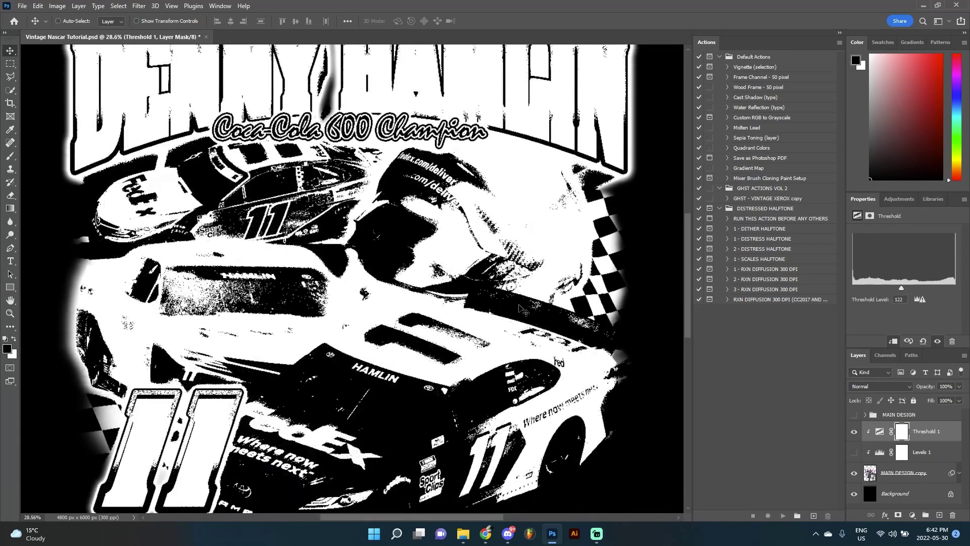
scroll(494, 298, down, 4)
scroll(453, 307, up, 1)
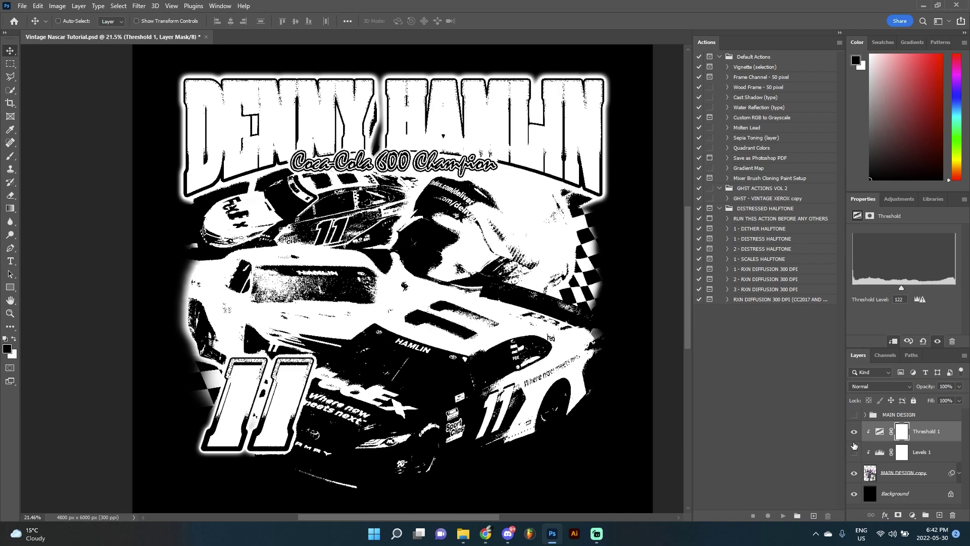
click(887, 432)
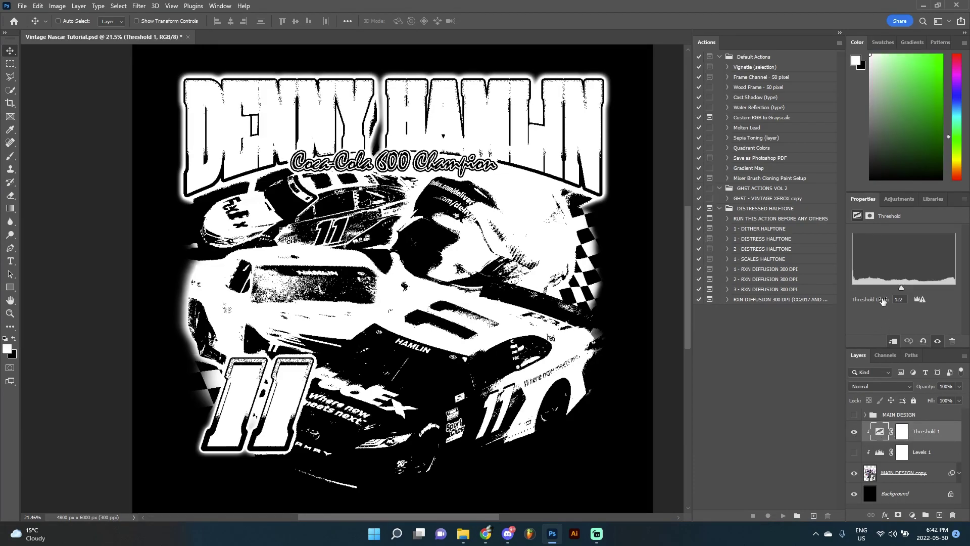
click(887, 386)
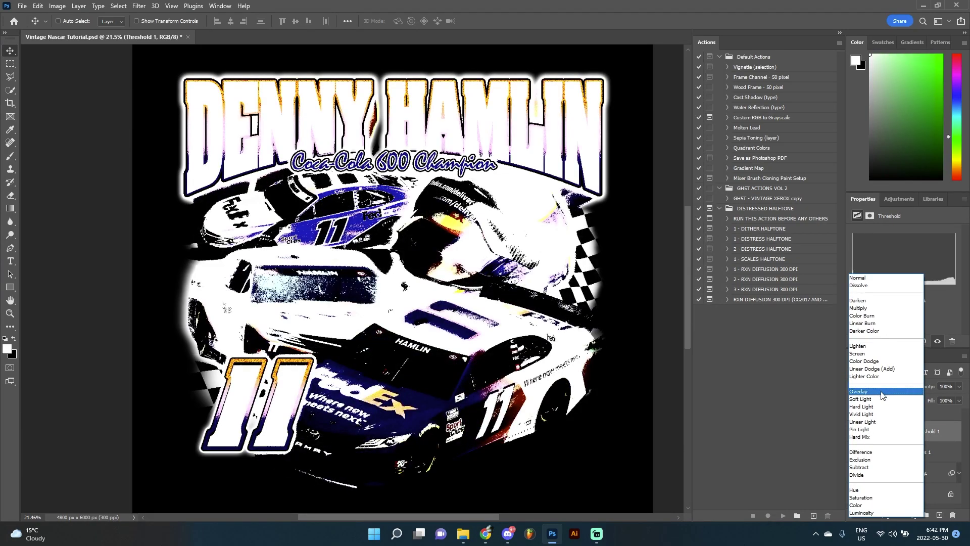
click(882, 392)
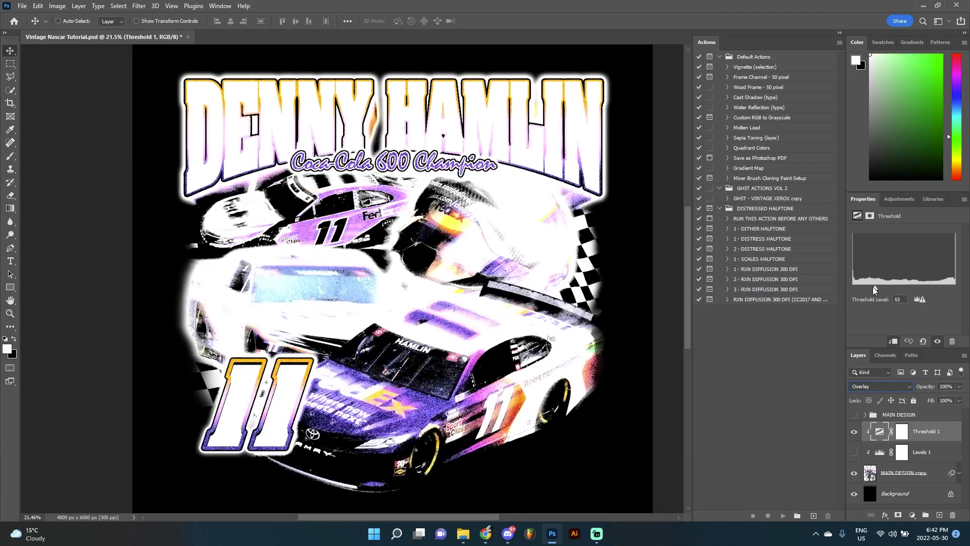
drag(873, 288, 851, 284)
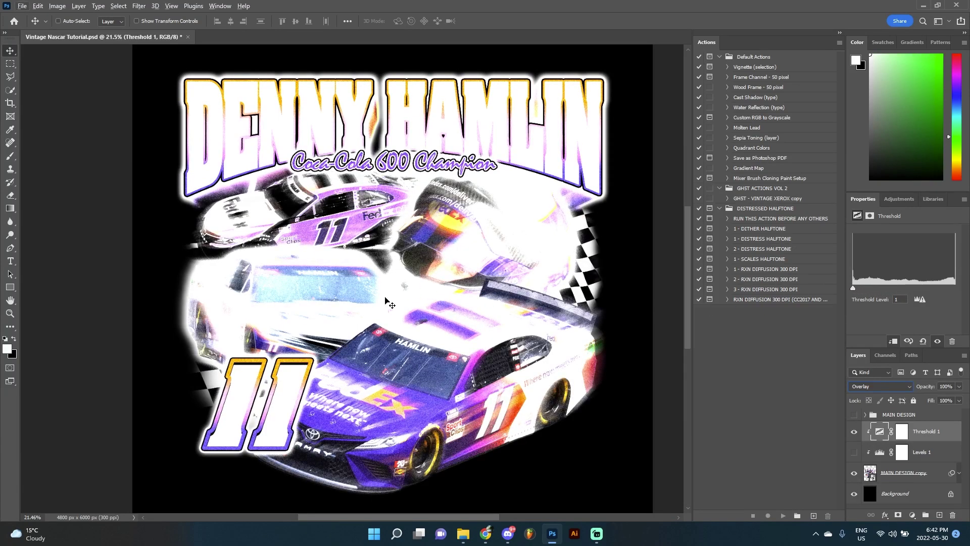
scroll(424, 344, up, 3)
scroll(424, 345, down, 1)
Switch Threshold 1 to Multiply blending and set its threshold level to 39
click(854, 432)
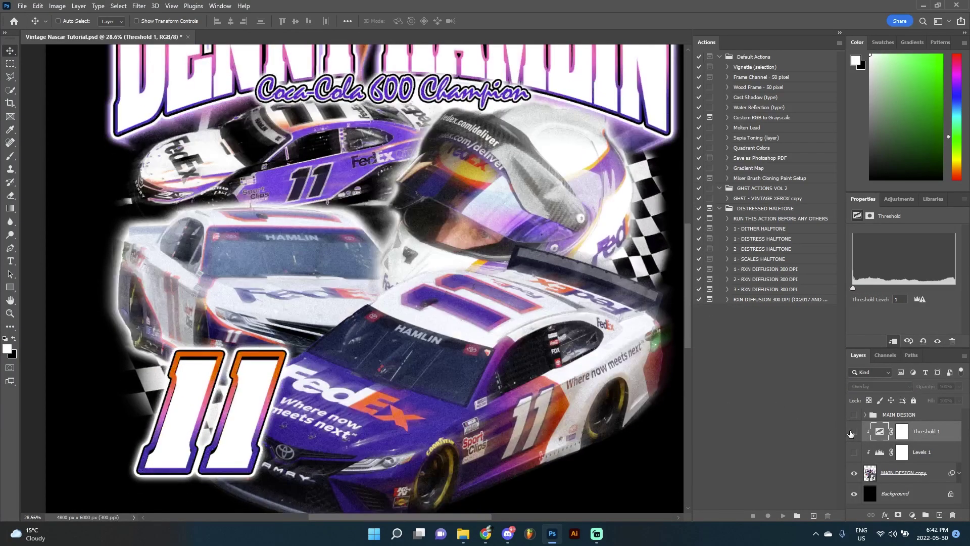
click(854, 432)
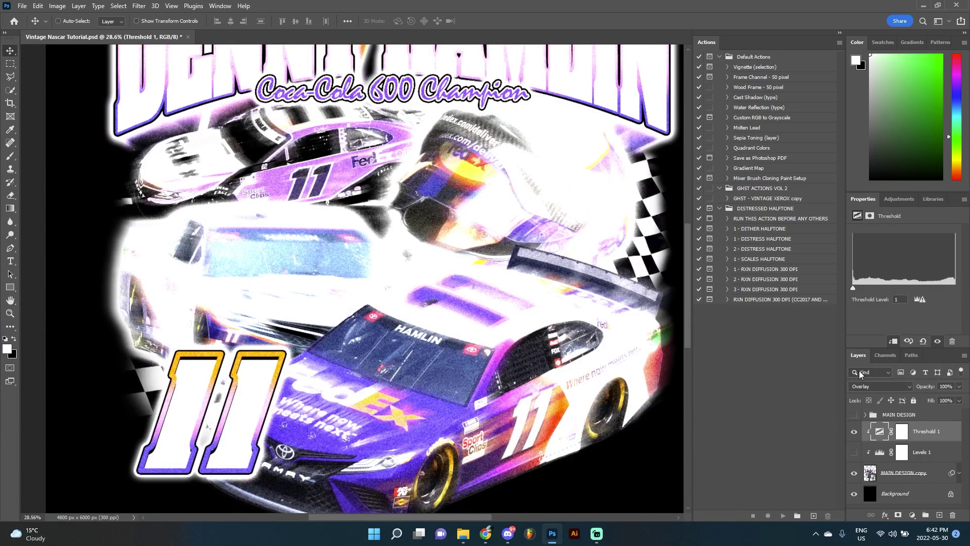
click(854, 431)
click(854, 431)
click(881, 386)
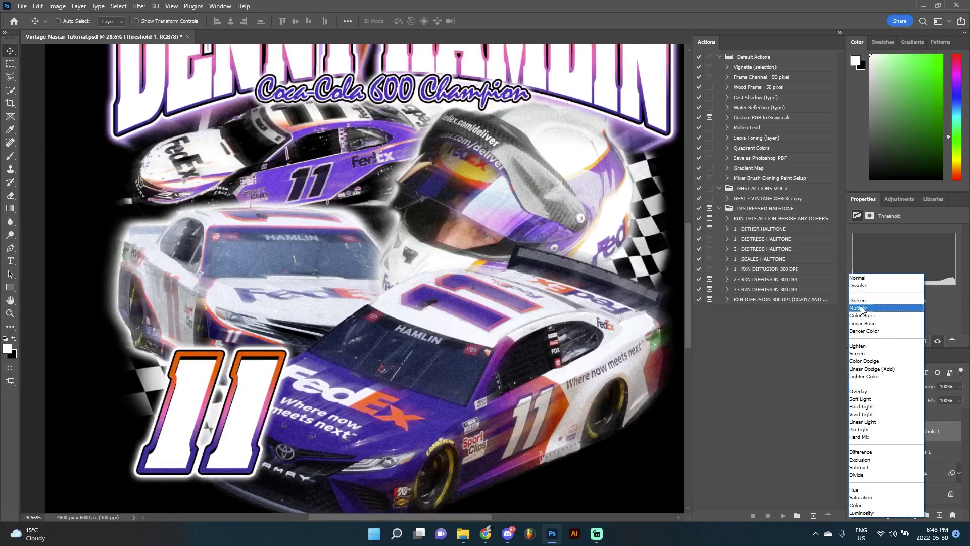
click(862, 309)
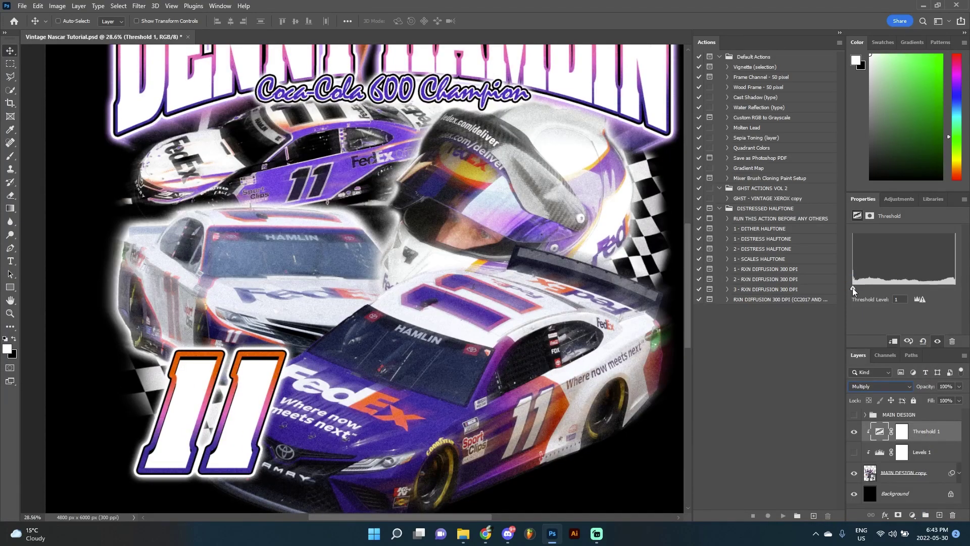
drag(853, 287, 871, 284)
scroll(451, 393, up, 3)
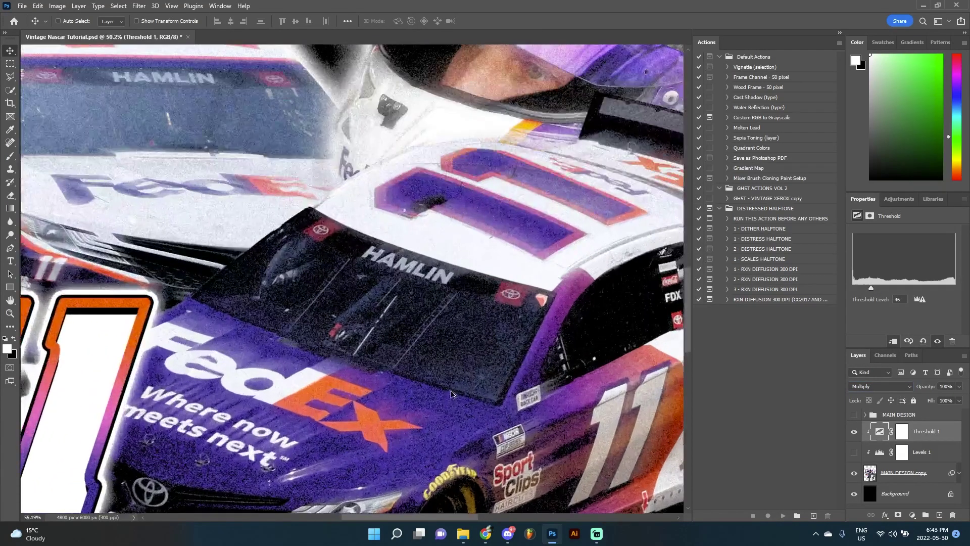
scroll(451, 394, up, 3)
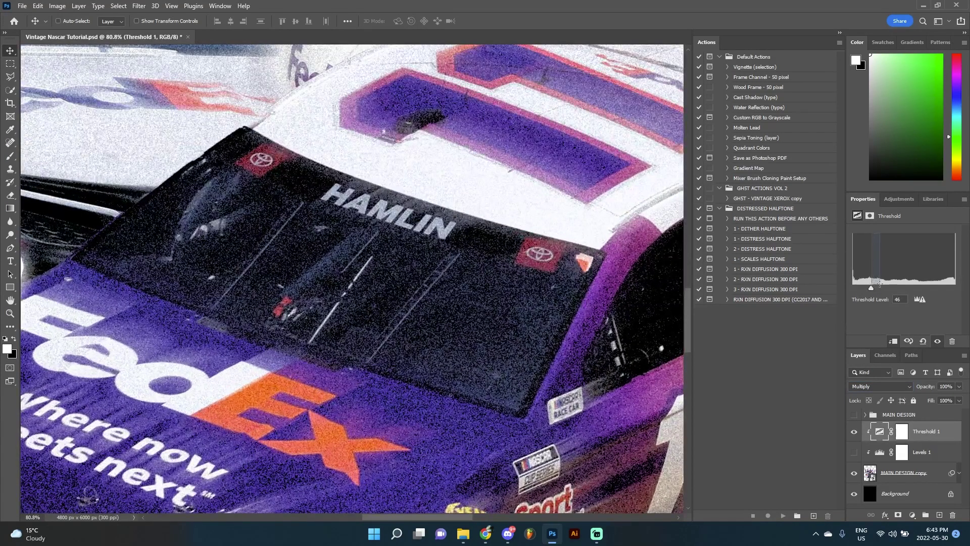
drag(872, 287, 874, 286)
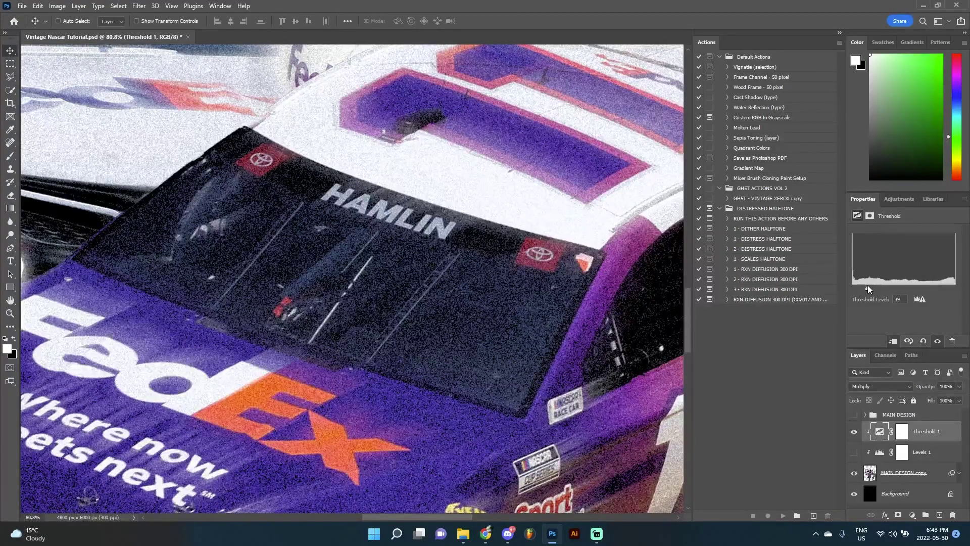
scroll(500, 286, down, 5)
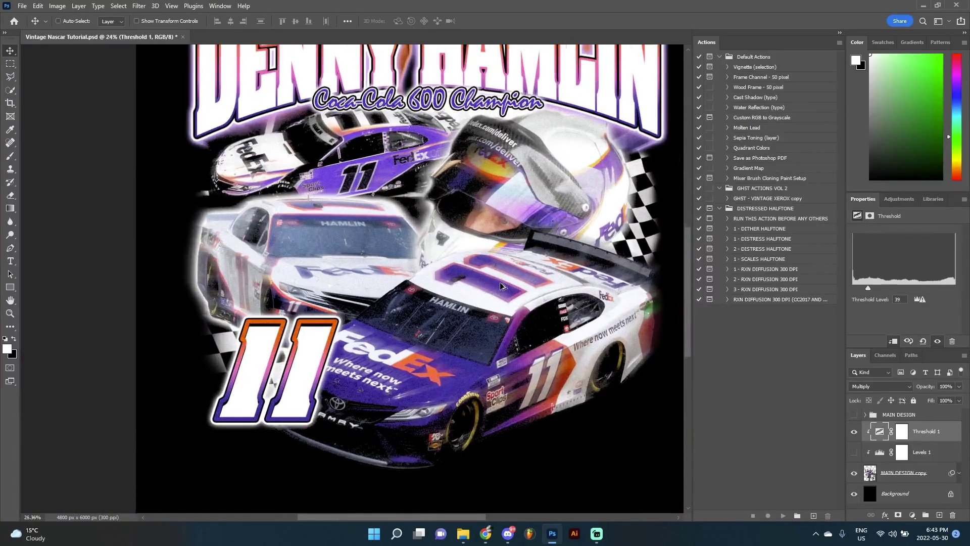
Change Threshold 1 back to Overlay blending at 35% opacity
scroll(500, 287, up, 4)
scroll(500, 298, down, 4)
scroll(528, 304, up, 2)
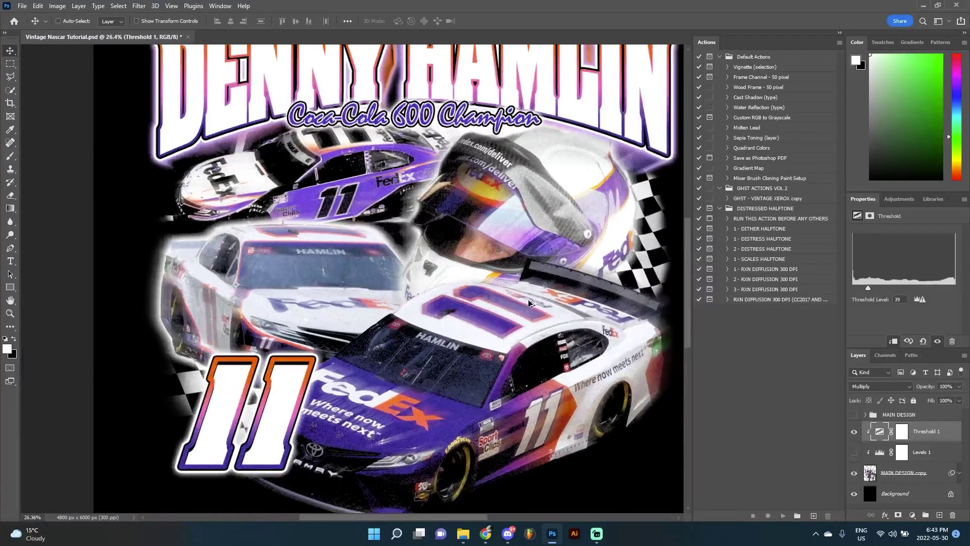
click(875, 389)
click(872, 392)
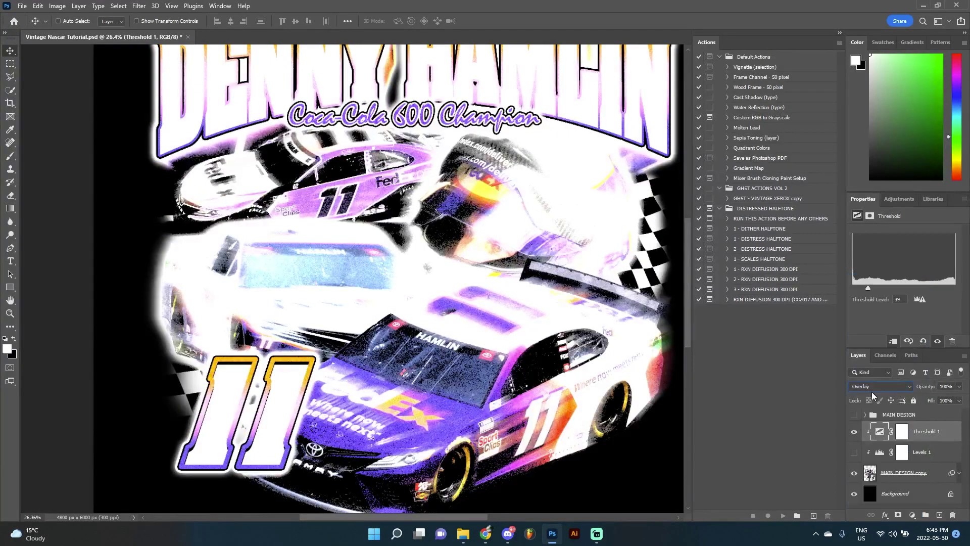
click(959, 388)
drag(955, 398, 929, 394)
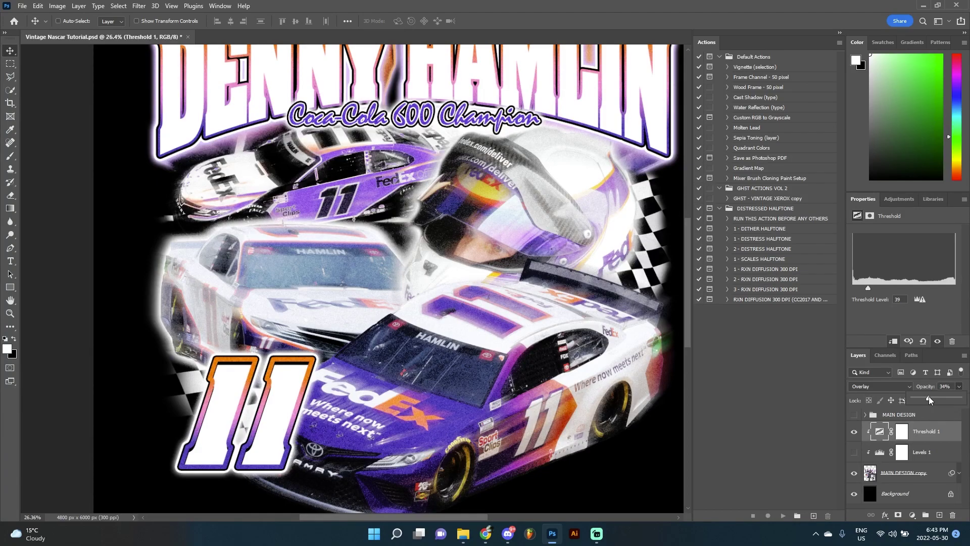
click(854, 452)
Set Levels 1 input levels to black point 10 and midtones 0.92, comparing it on and off
click(901, 455)
scroll(447, 313, down, 3)
scroll(447, 314, up, 5)
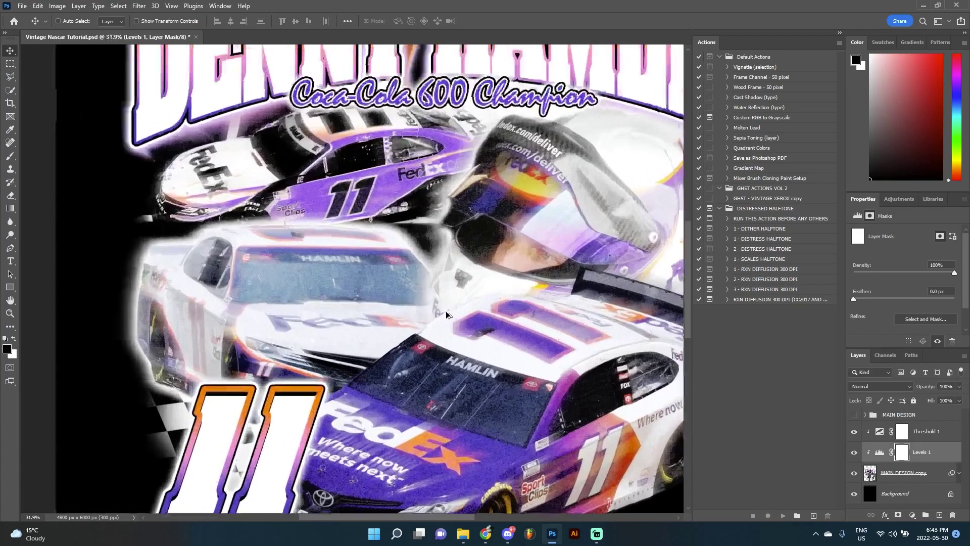
scroll(447, 313, down, 3)
scroll(505, 344, up, 3)
scroll(556, 364, down, 1)
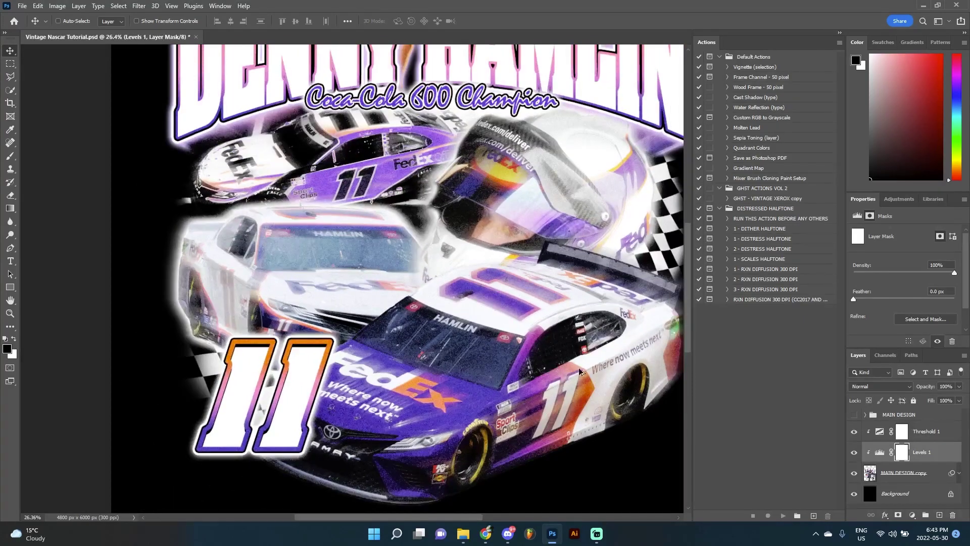
scroll(586, 373, up, 1)
click(882, 455)
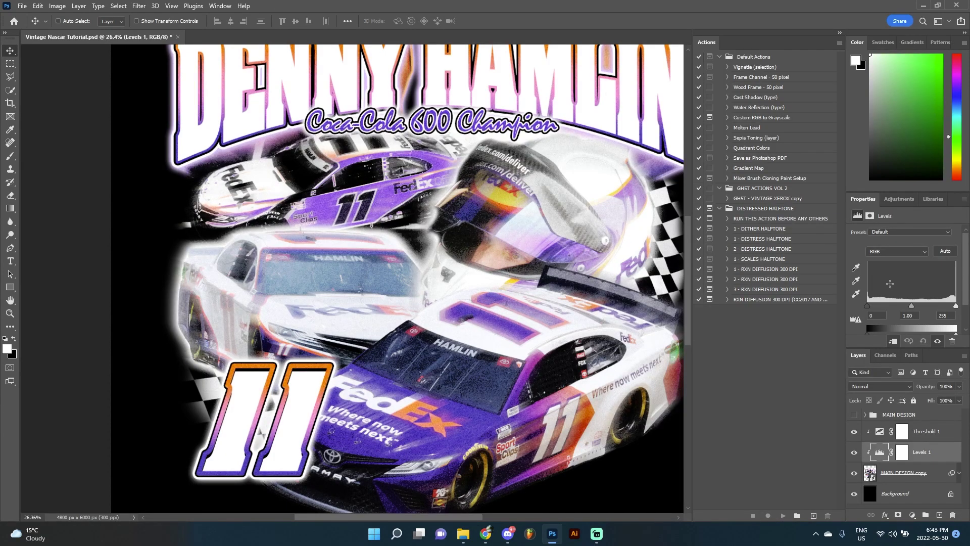
drag(868, 308, 872, 313)
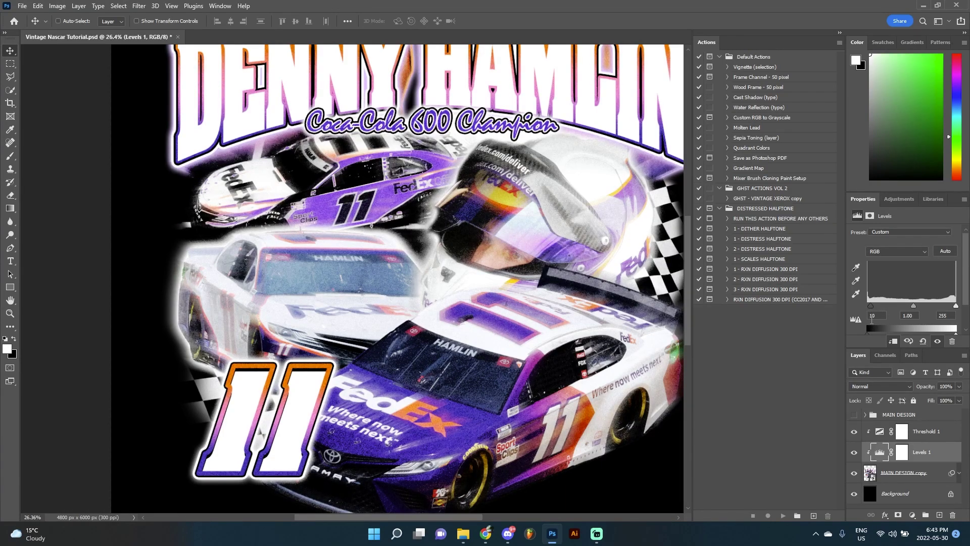
drag(912, 306, 916, 306)
click(855, 452)
click(857, 453)
scroll(567, 354, down, 6)
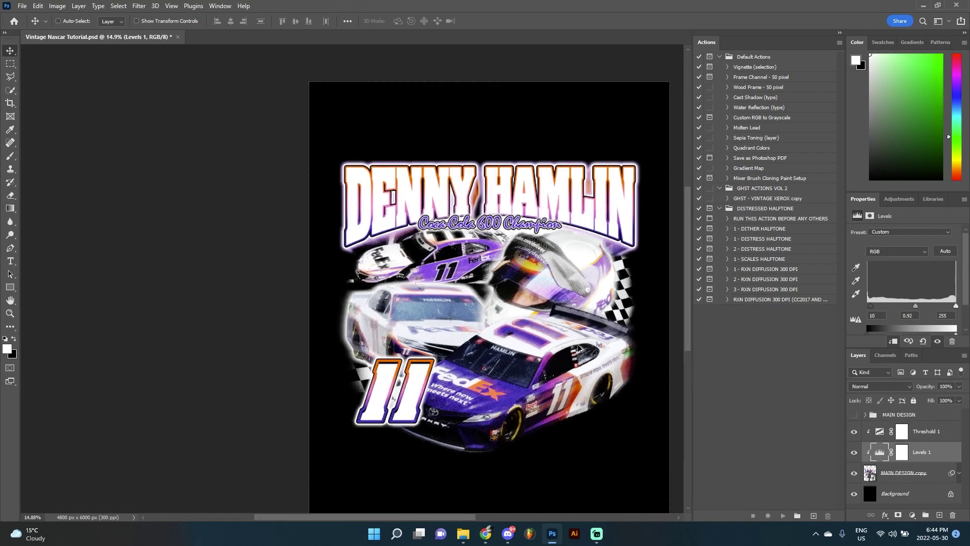
scroll(574, 346, up, 7)
scroll(548, 311, down, 2)
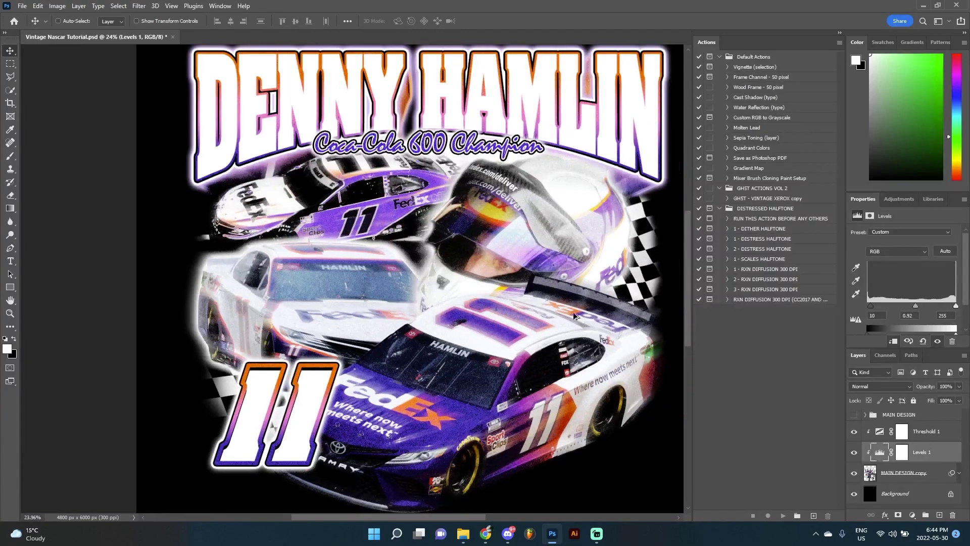
Give Threshold 1 37% opacity and a threshold level of 37, checking against Levels 1
click(855, 452)
click(855, 452)
click(909, 432)
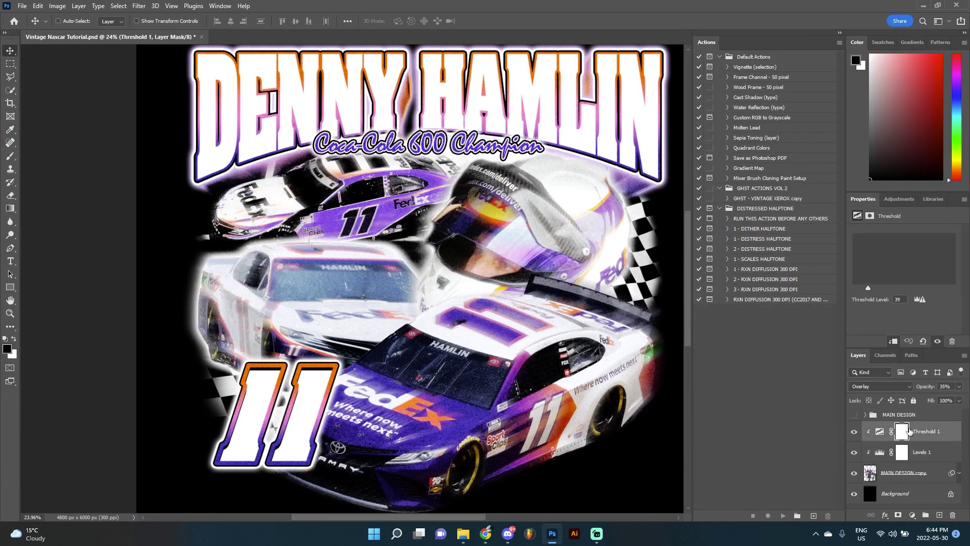
click(957, 387)
drag(942, 397, 933, 398)
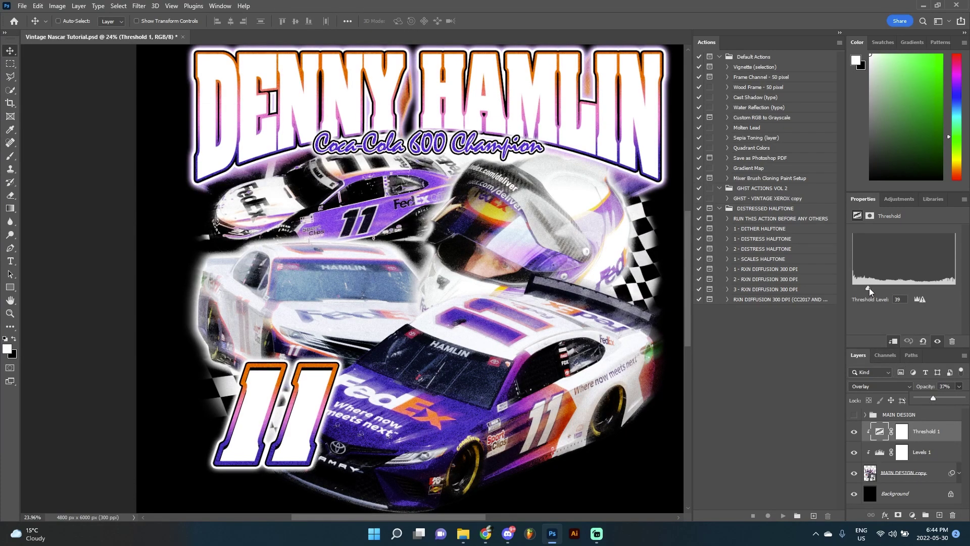
mouse_move(869, 287)
mouse_down()
mouse_move(881, 285)
mouse_move(849, 288)
mouse_move(868, 283)
mouse_up()
scroll(457, 379, up, 3)
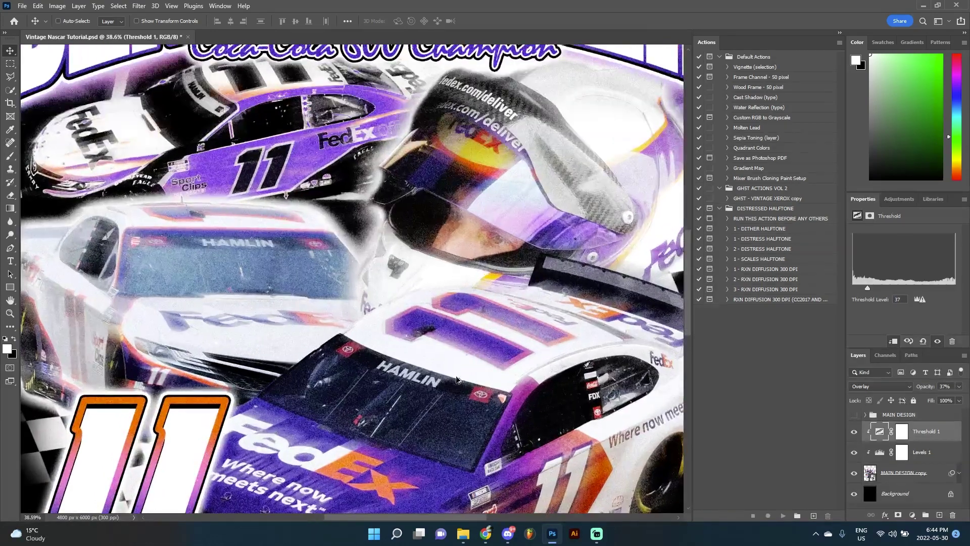
scroll(404, 351, down, 2)
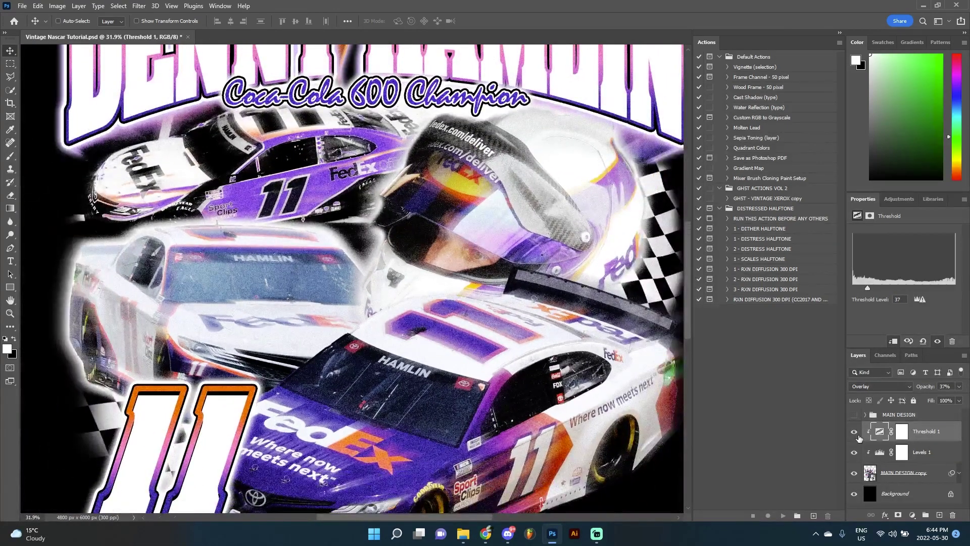
click(854, 452)
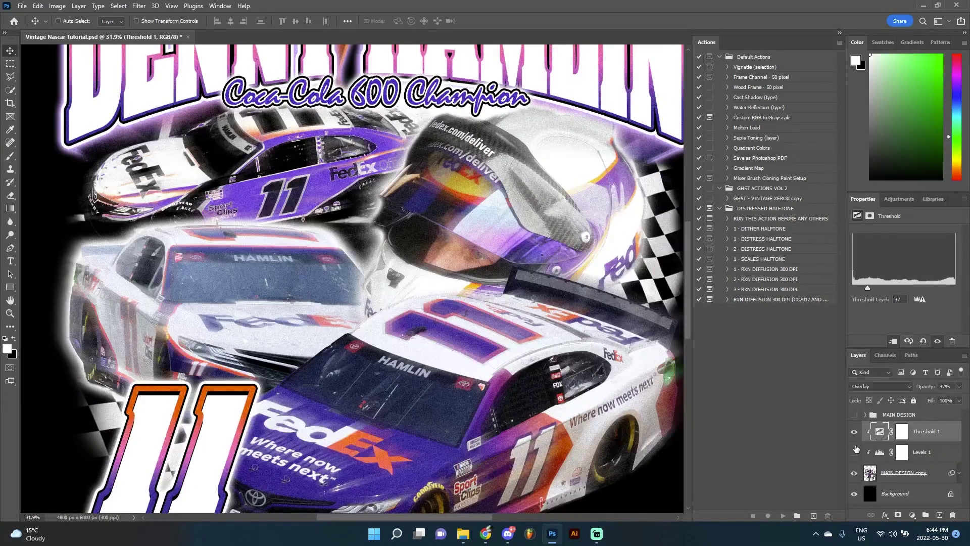
click(855, 451)
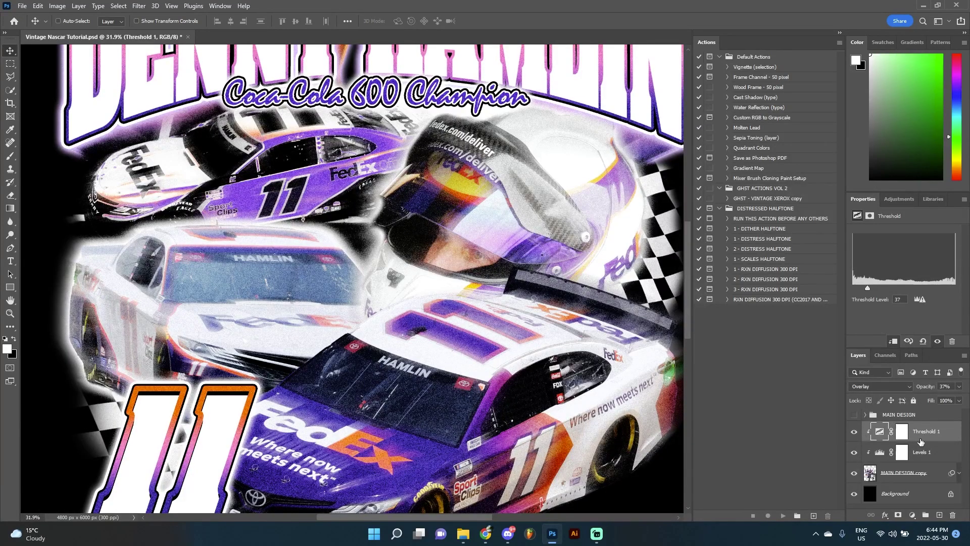
click(920, 471)
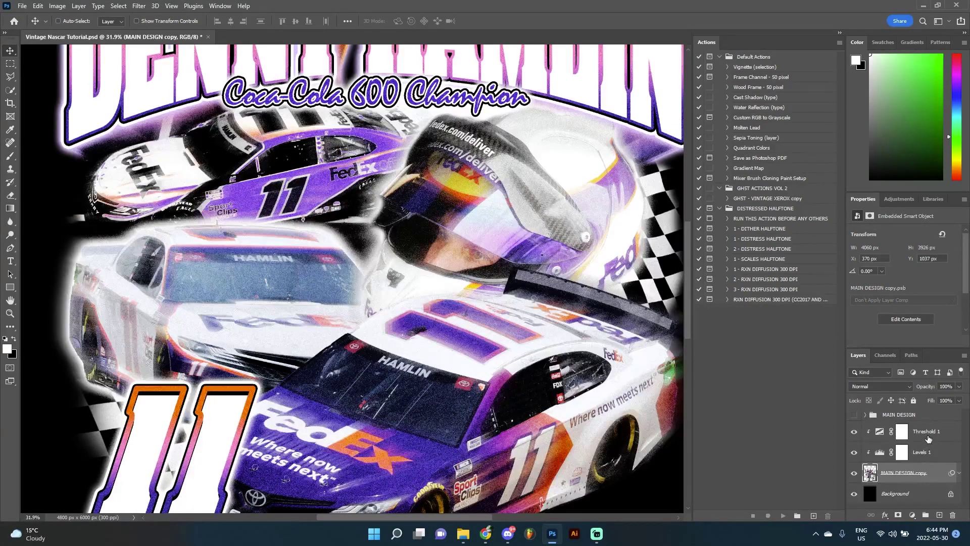
Convert MAIN DESIGN copy, Levels 1 and Threshold 1 together into one smart object
shift+click(929, 438)
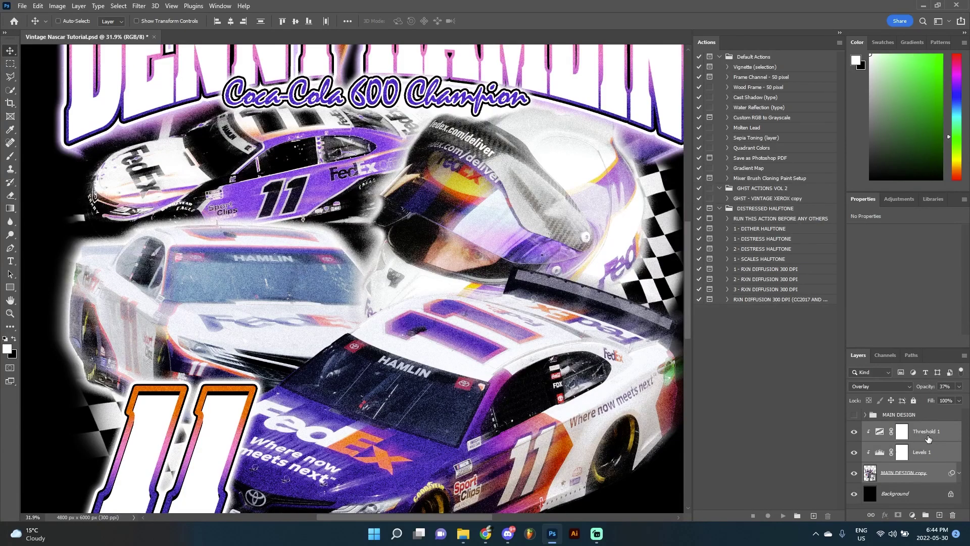
right_click(929, 438)
click(873, 151)
scroll(441, 408, up, 5)
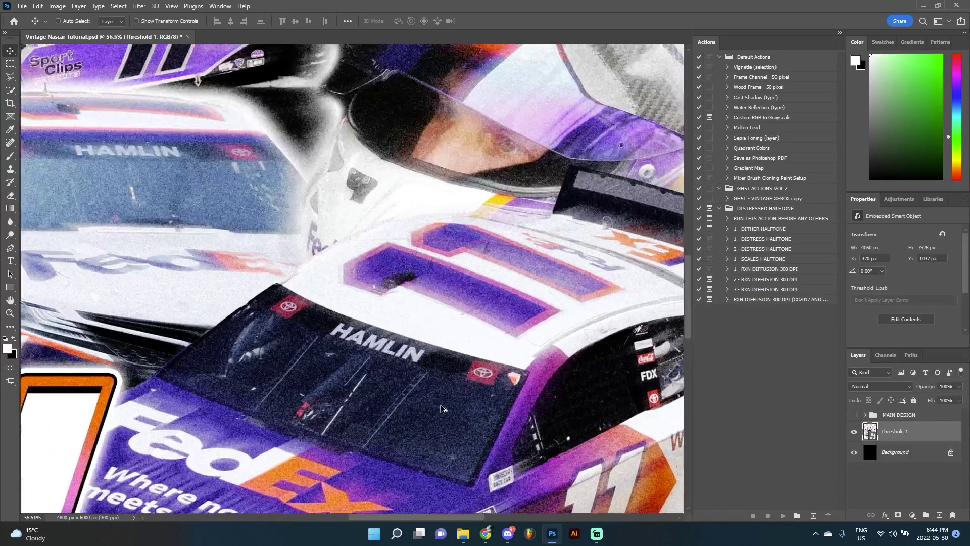
scroll(441, 409, down, 6)
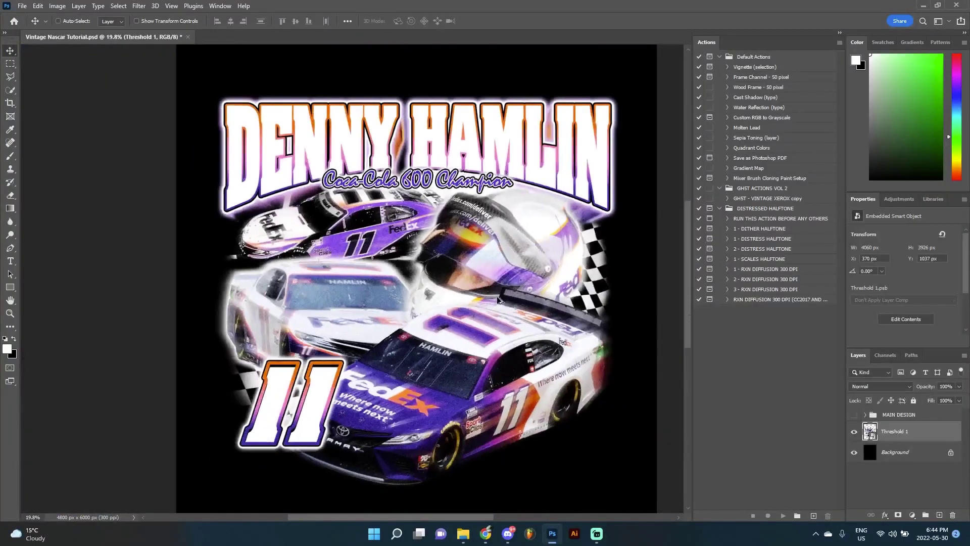
scroll(516, 298, down, 1)
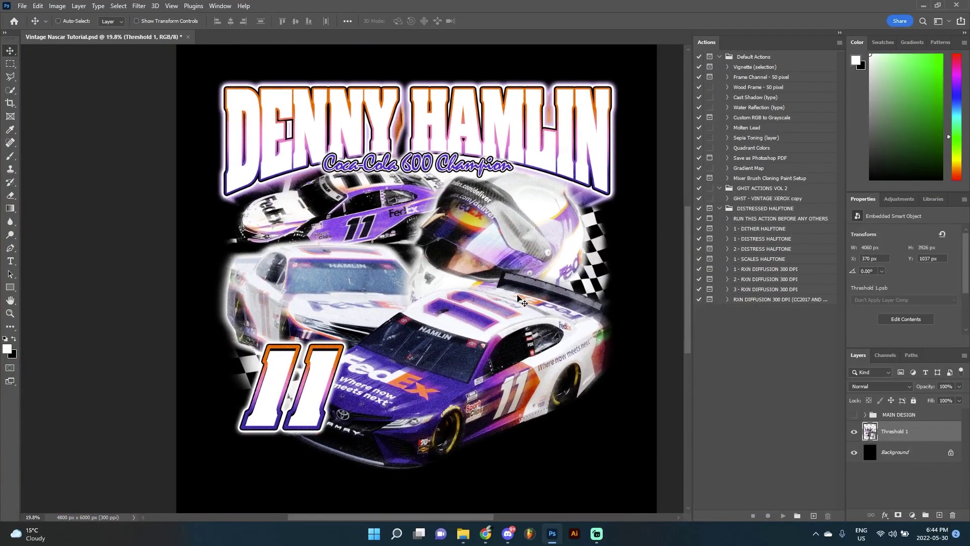